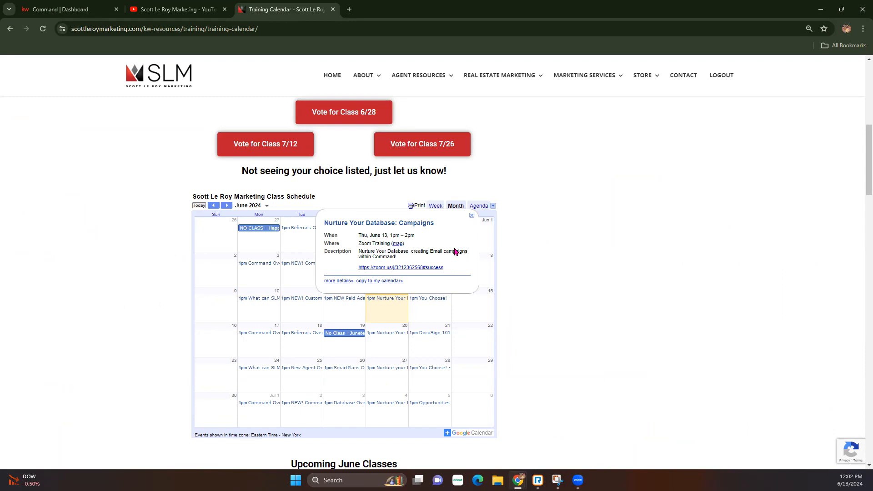
# Leave the training calendar and switch to the Command Dashboard browser tab.
pyautogui.click(36, 13)
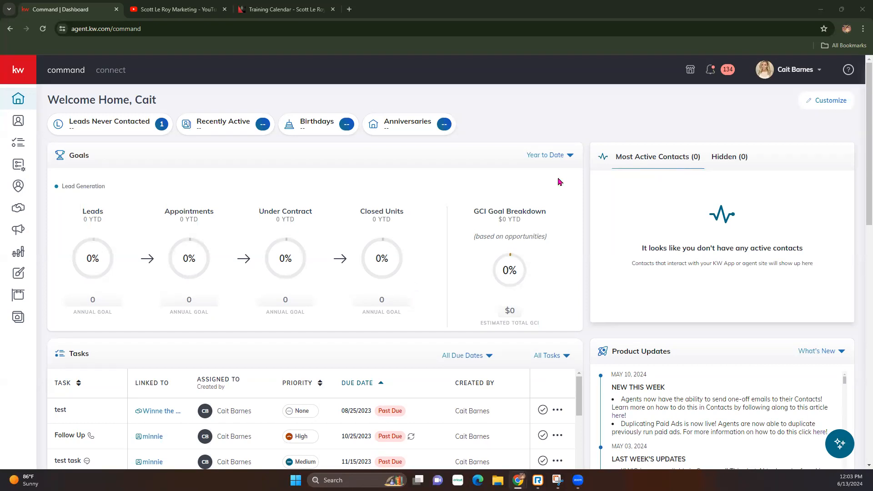
# Open the account Settings page and expand the Connect Settings group.
pyautogui.click(787, 76)
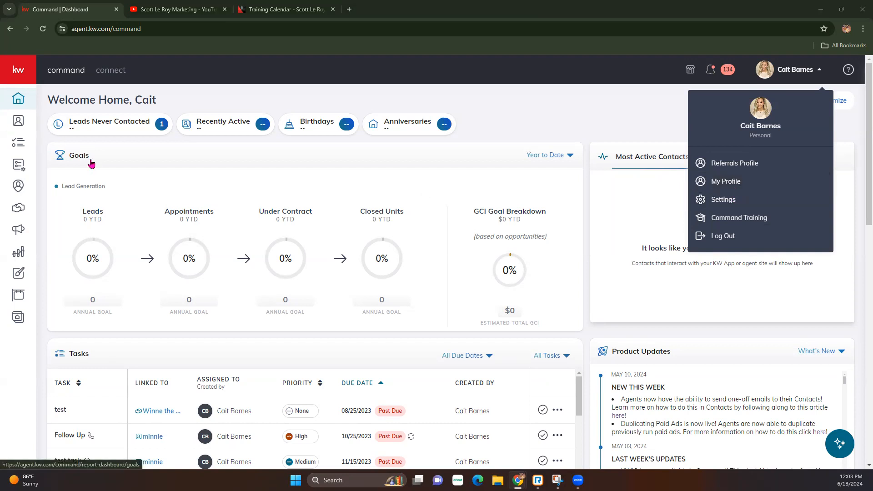
pyautogui.click(720, 203)
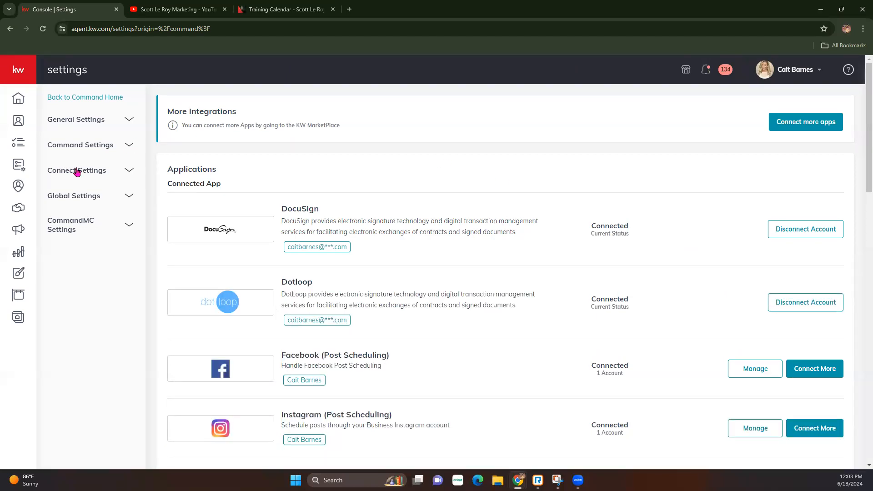
pyautogui.click(77, 171)
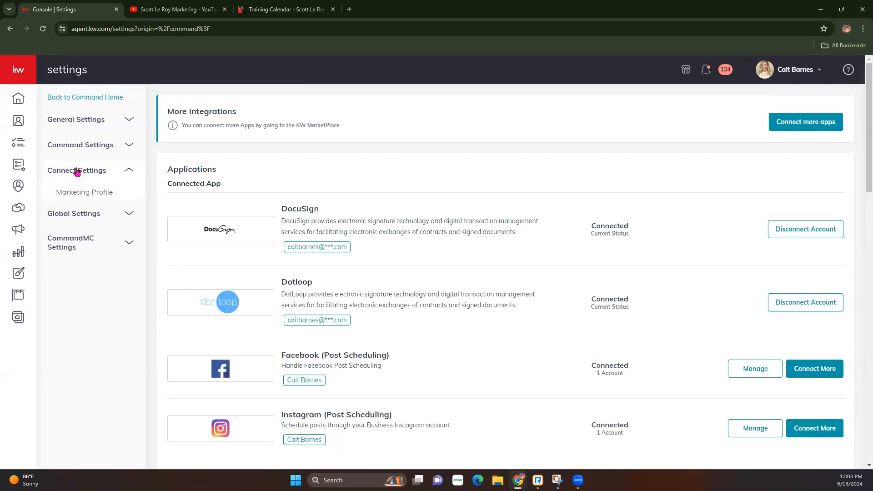
# Open Marketing Profile and review the 360 x 360 photo size and Team Logo guidance.
pyautogui.click(77, 193)
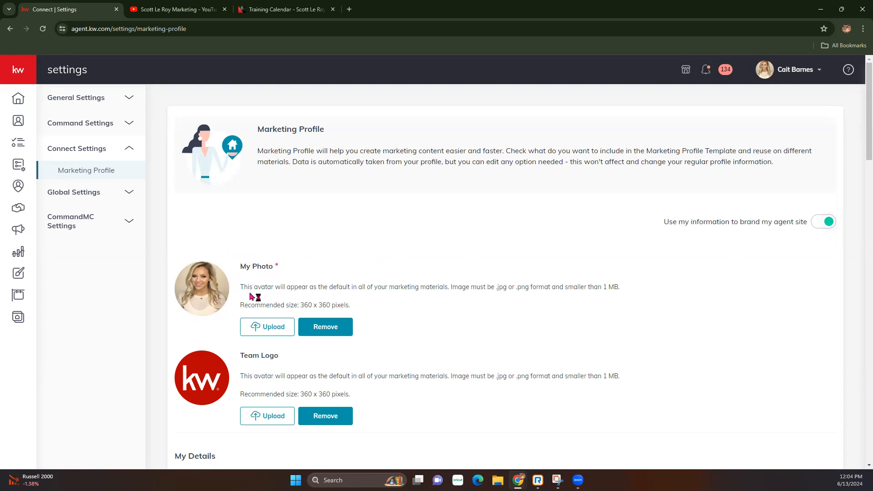
pyautogui.moveTo(297, 305); pyautogui.dragTo(367, 309)
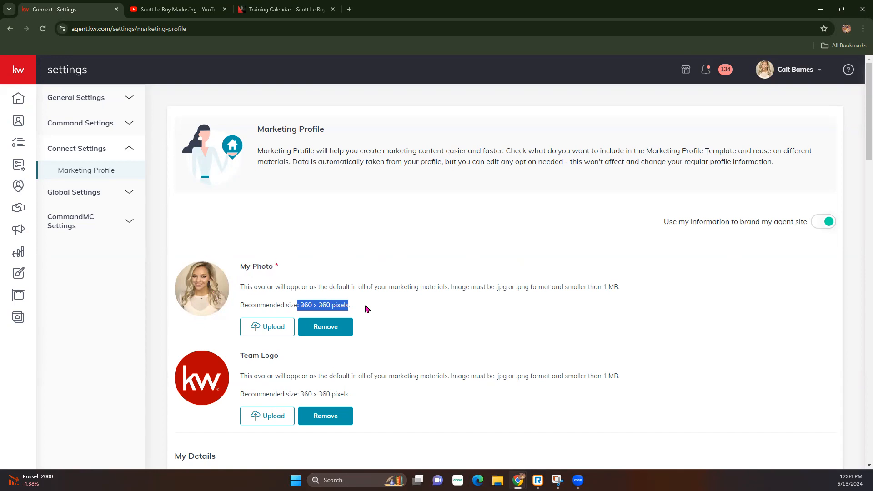
pyautogui.click(367, 310)
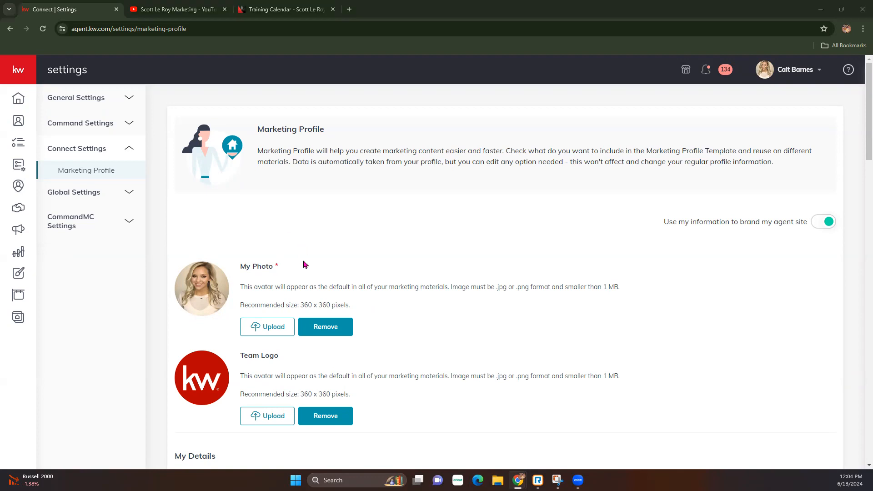
pyautogui.moveTo(241, 355); pyautogui.dragTo(282, 356)
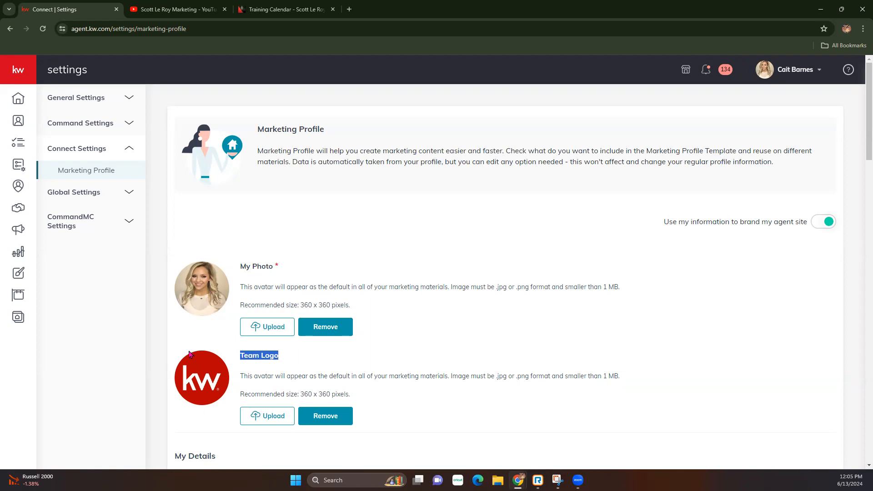
pyautogui.click(333, 354)
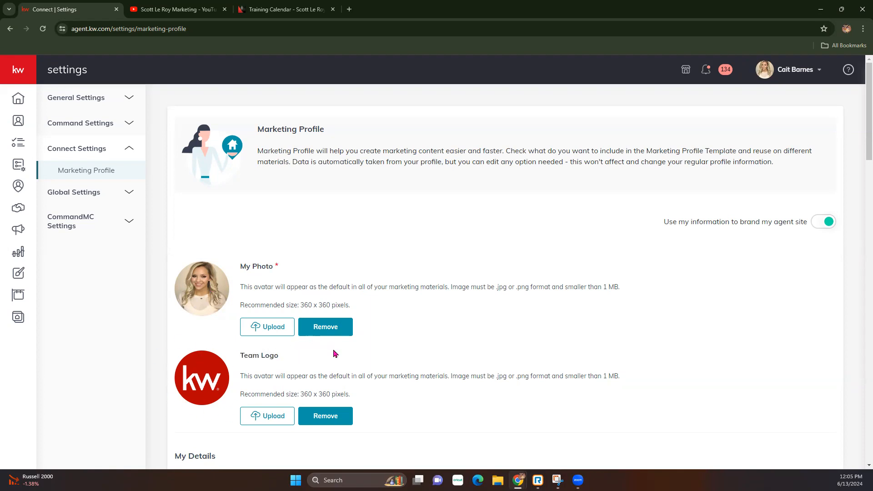
pyautogui.scroll(-4, 334, 355)
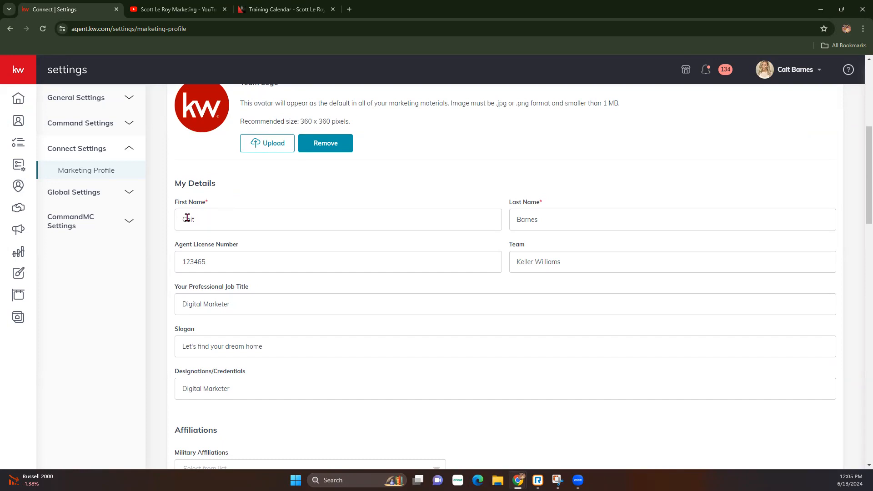
pyautogui.moveTo(259, 261); pyautogui.dragTo(176, 261)
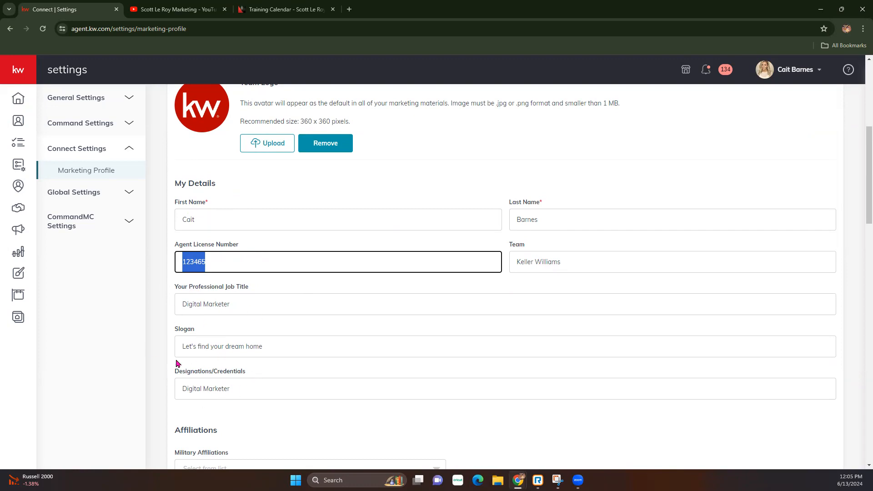
pyautogui.scroll(-3, 224, 389)
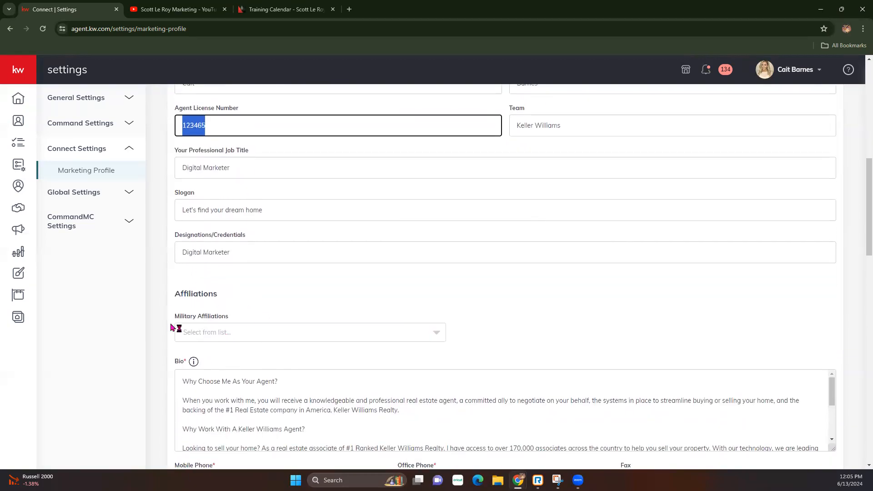
pyautogui.scroll(-1, 210, 366)
pyautogui.scroll(-3, 210, 365)
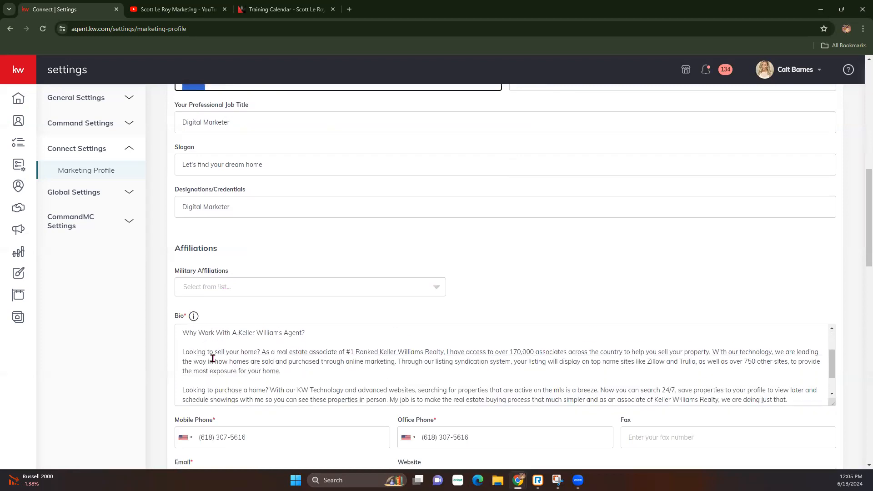
pyautogui.scroll(3, 190, 375)
pyautogui.scroll(-2, 161, 364)
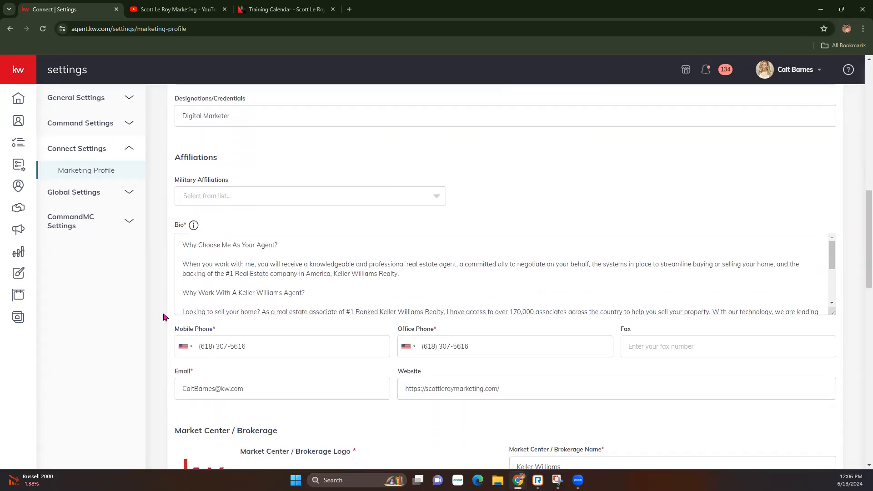
pyautogui.scroll(-2, 166, 316)
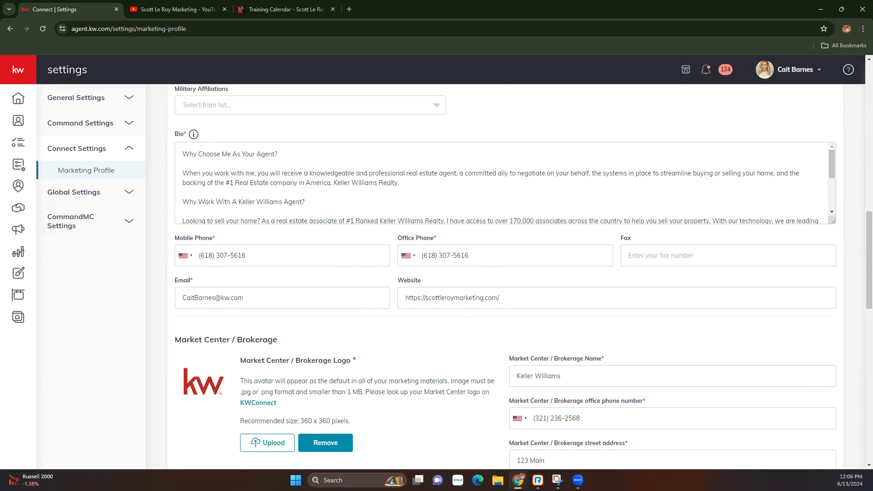
pyautogui.moveTo(396, 280); pyautogui.dragTo(448, 281)
pyautogui.click(449, 281)
pyautogui.moveTo(403, 298); pyautogui.dragTo(521, 299)
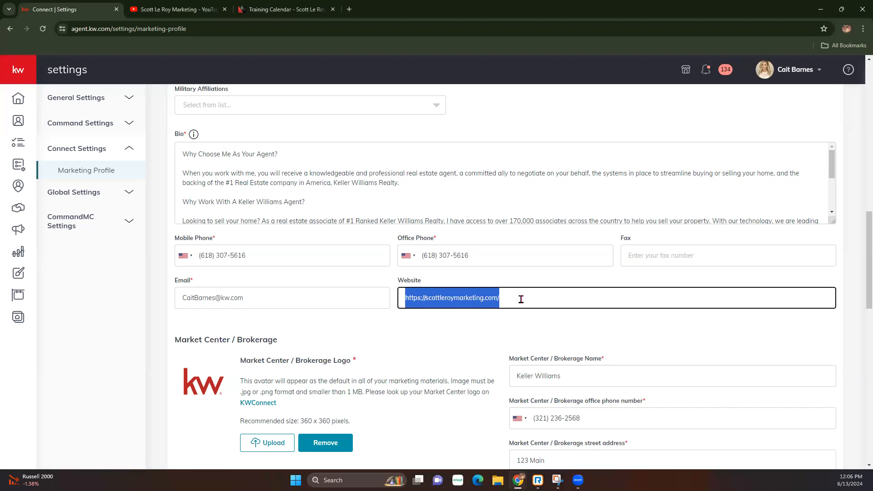
pyautogui.click(521, 300)
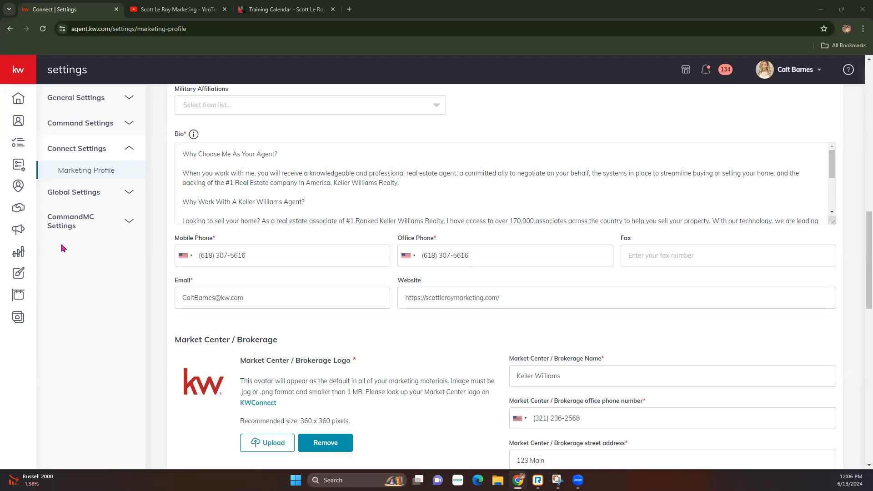
pyautogui.scroll(-1, 443, 363)
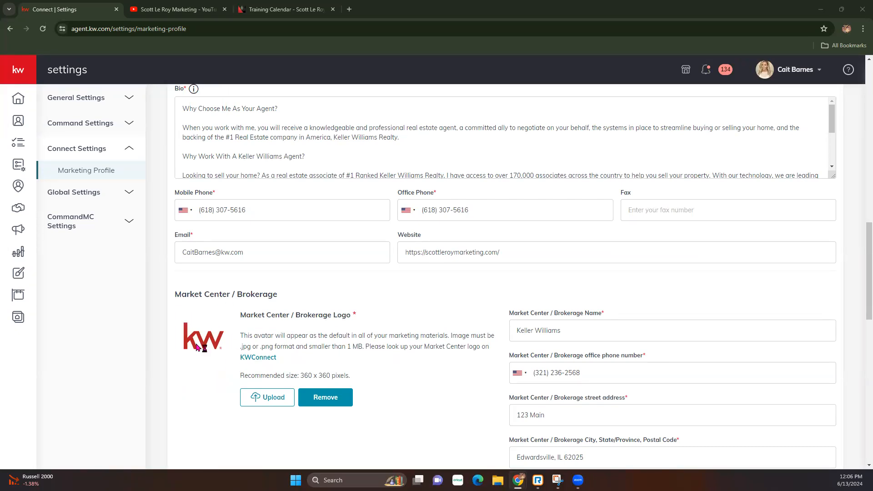
# In KWConnect, search market center 502 and preview the Nashville - Spring Hill logo.
pyautogui.click(262, 359)
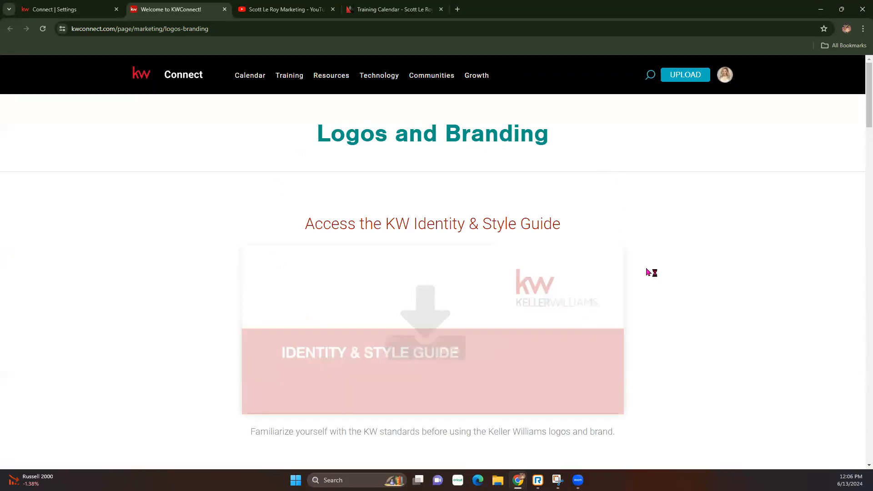
pyautogui.scroll(-10, 368, 324)
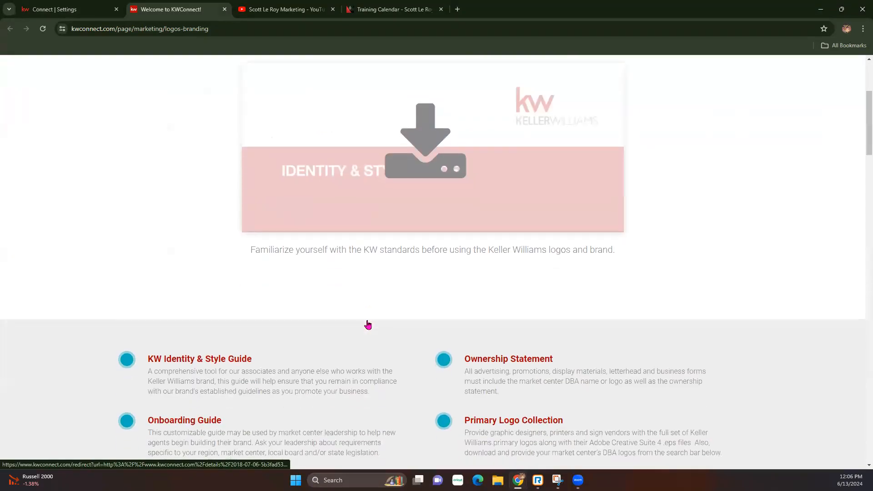
pyautogui.scroll(-3, 369, 323)
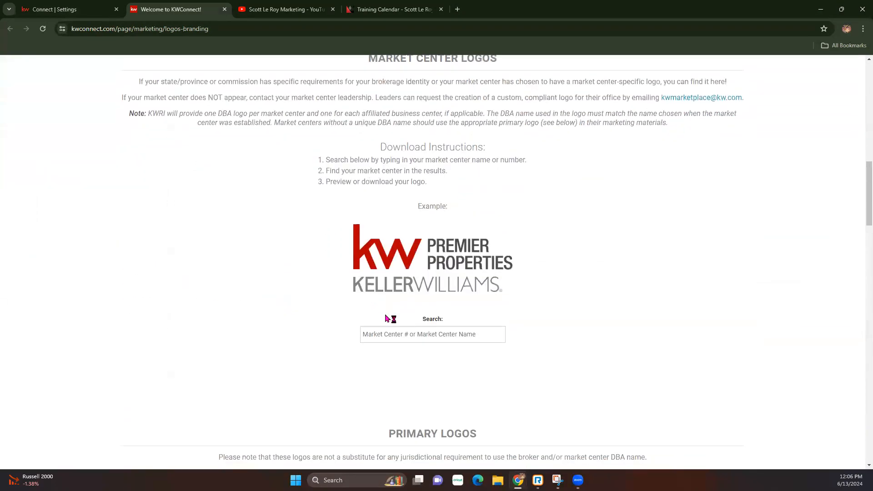
pyautogui.click(412, 338)
pyautogui.write('502')
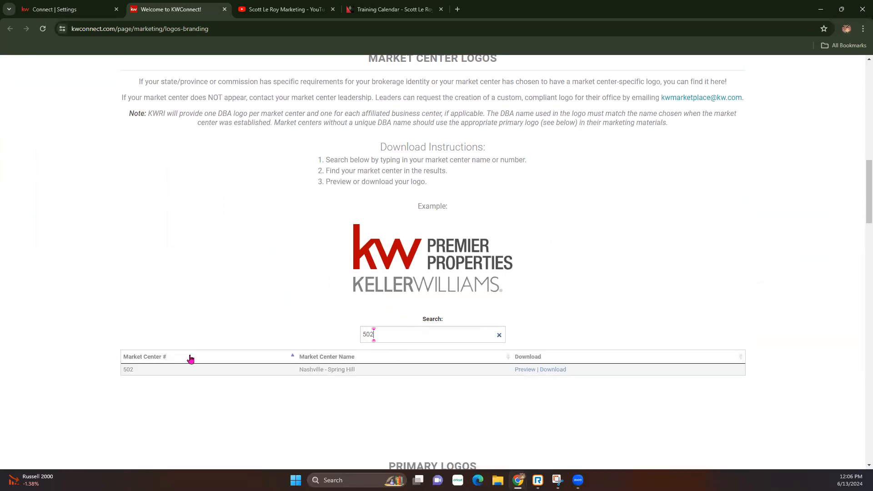
pyautogui.click(529, 371)
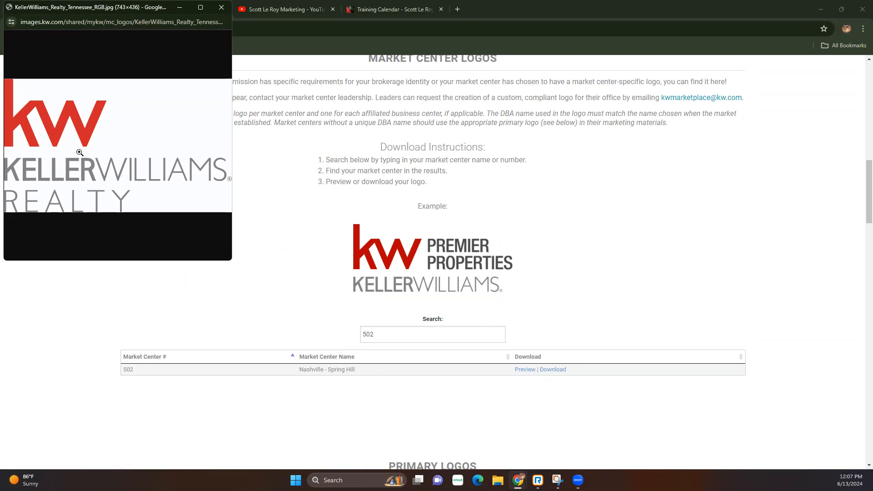
pyautogui.click(221, 7)
# Search market center 654, preview the Advantage II logo, and return to Settings.
pyautogui.moveTo(374, 334); pyautogui.dragTo(334, 326)
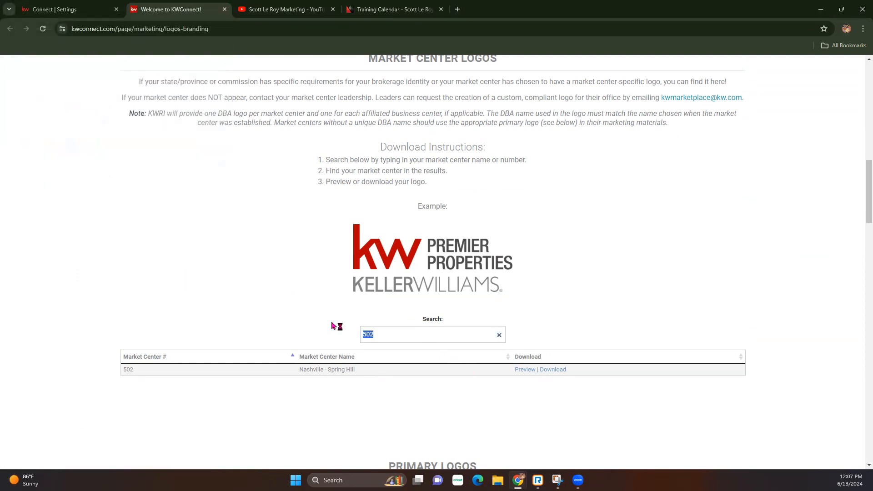
pyautogui.write('654')
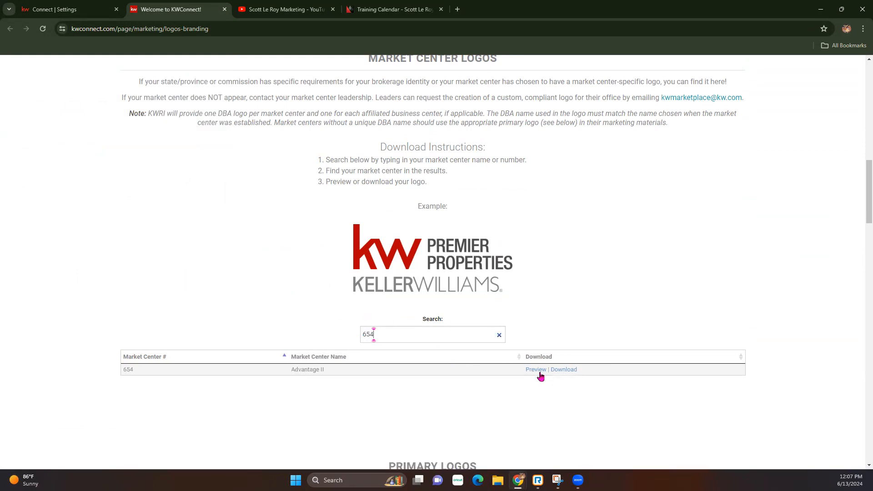
pyautogui.click(540, 373)
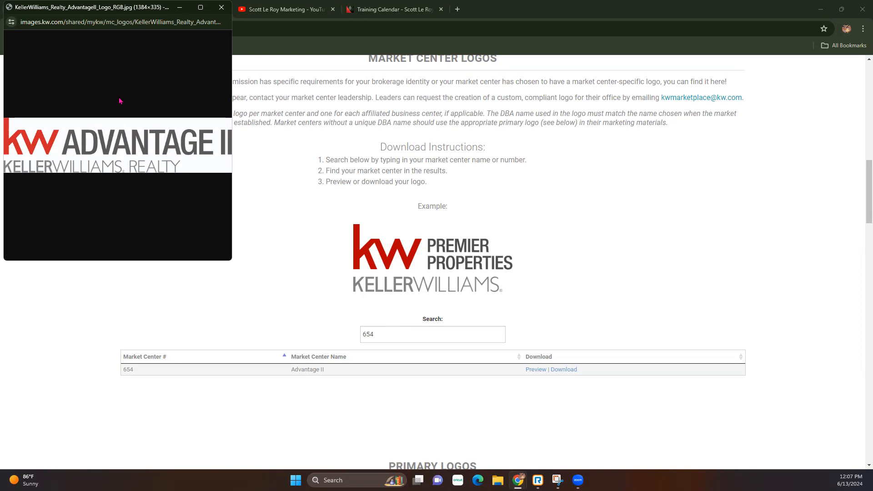
pyautogui.click(220, 9)
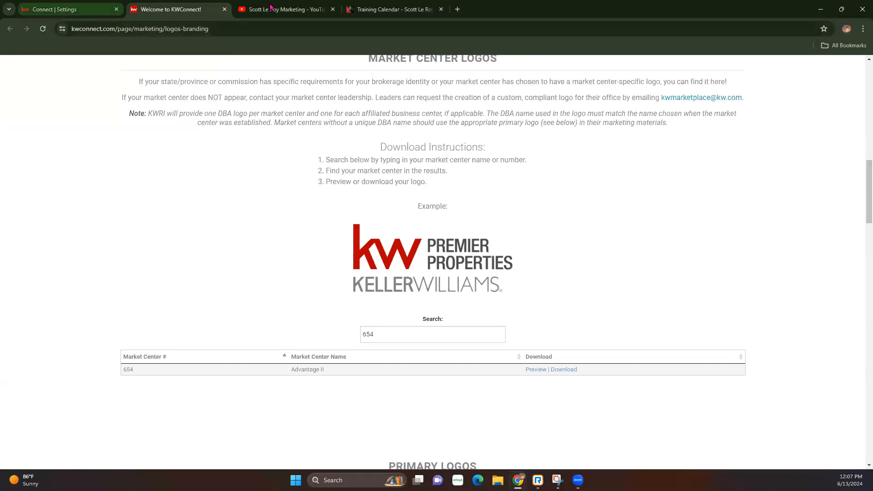
pyautogui.click(103, 9)
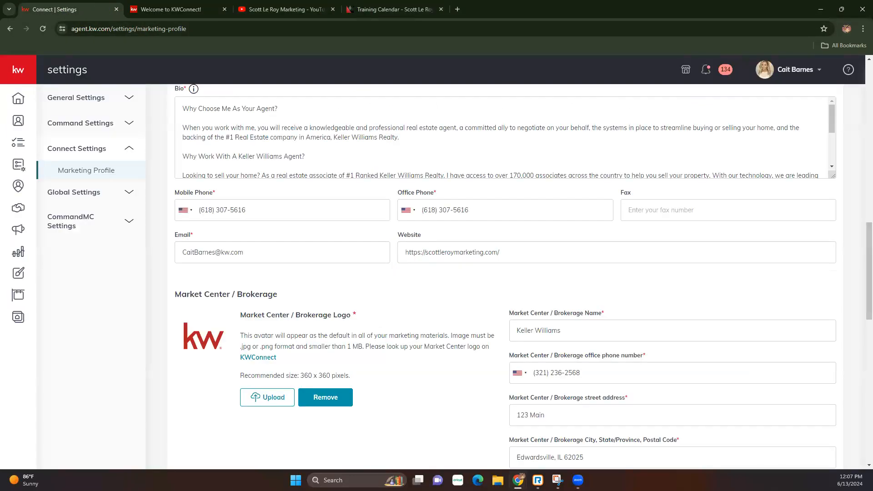
# Scroll past the Compliance and Social sections and save the Marketing Profile.
pyautogui.moveTo(279, 360); pyautogui.dragTo(232, 361)
pyautogui.click(314, 359)
pyautogui.scroll(-1, 559, 347)
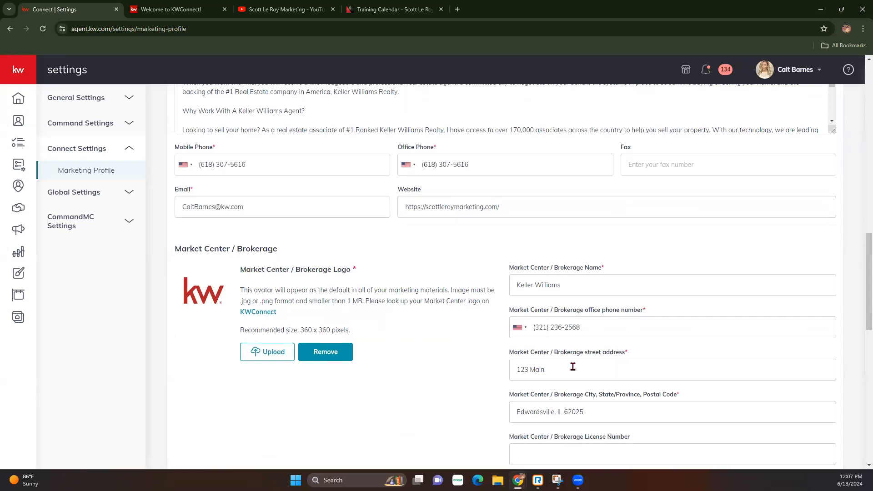
pyautogui.scroll(-2, 555, 422)
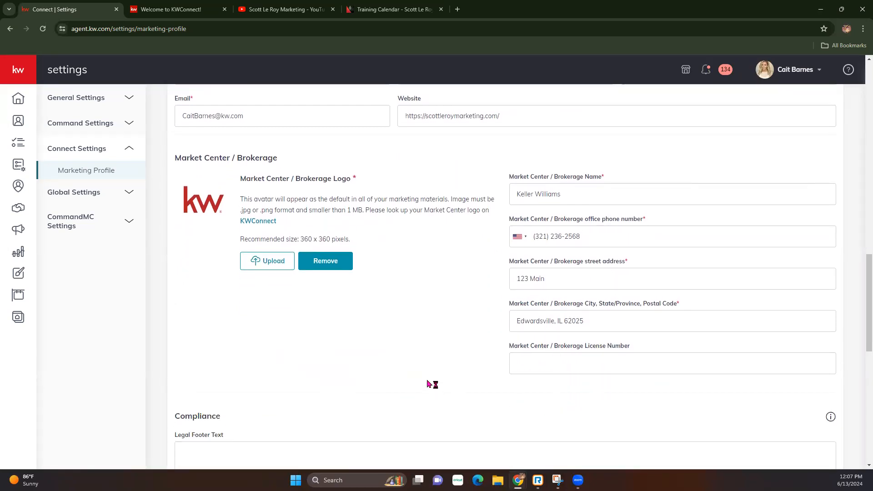
pyautogui.scroll(-1, 186, 305)
pyautogui.scroll(-1, 170, 257)
pyautogui.scroll(-4, 171, 256)
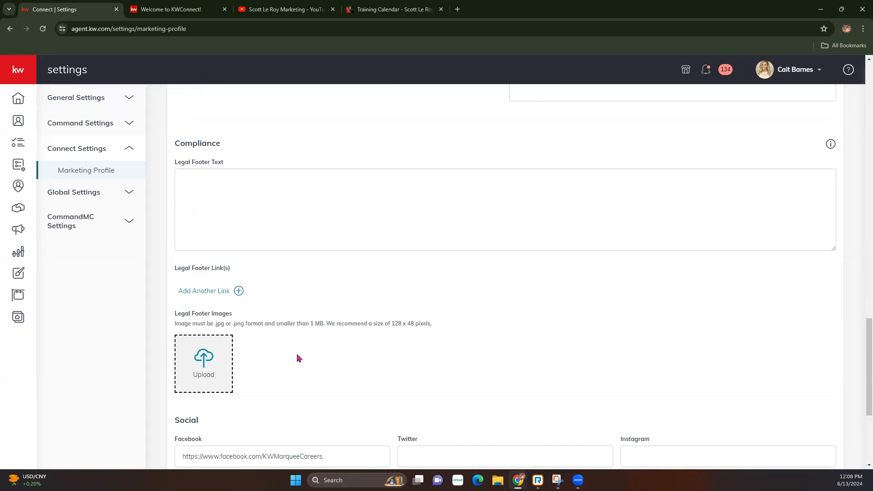
pyautogui.scroll(-4, 298, 357)
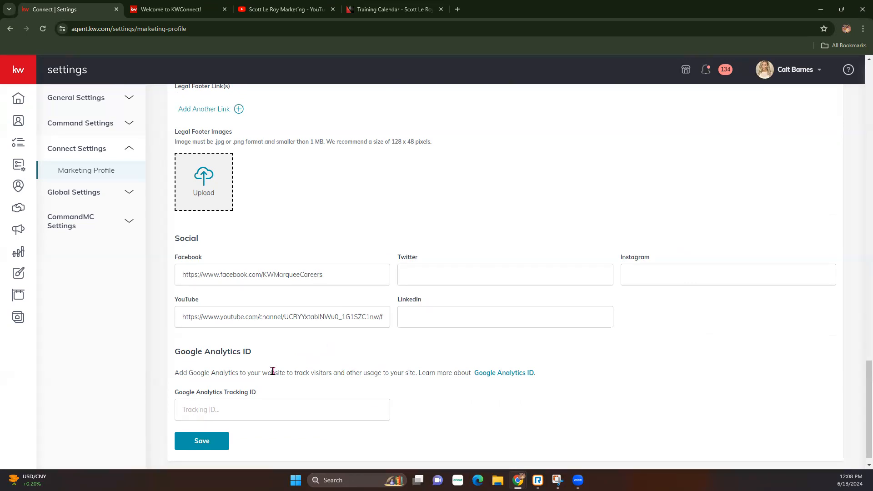
pyautogui.click(204, 442)
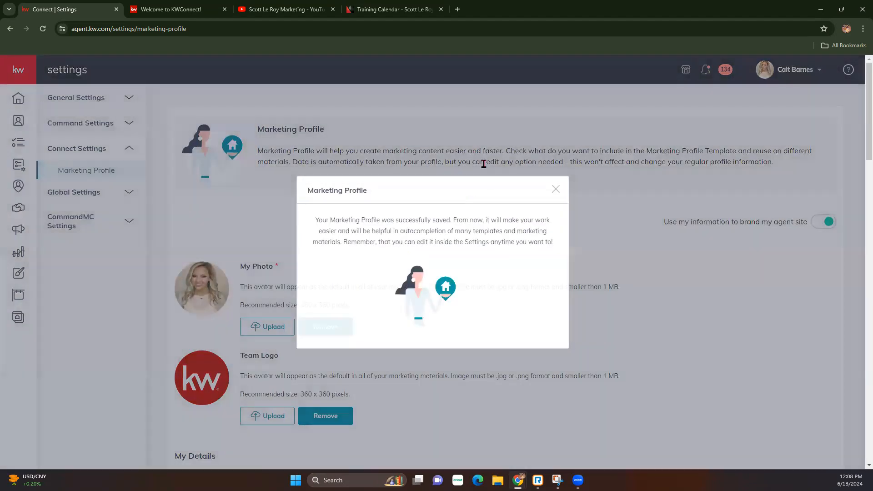
# Dismiss the save confirmation, then expand and collapse the left navigation.
pyautogui.click(481, 170)
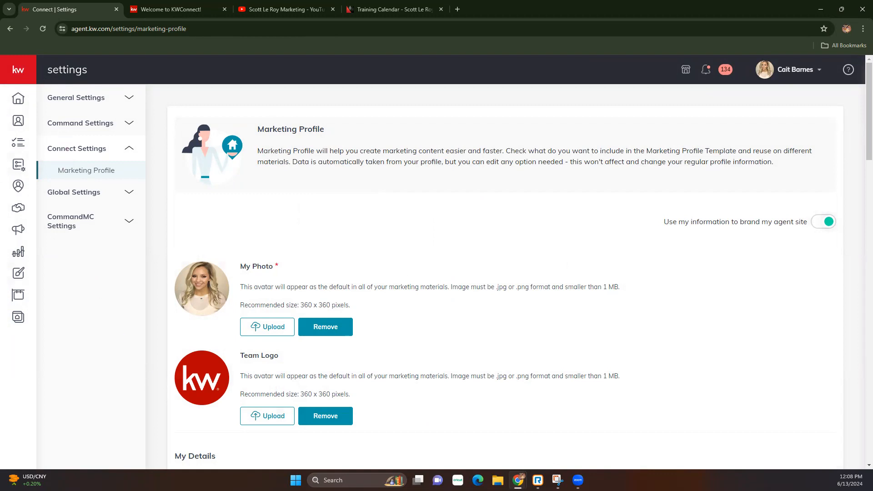
pyautogui.click(20, 71)
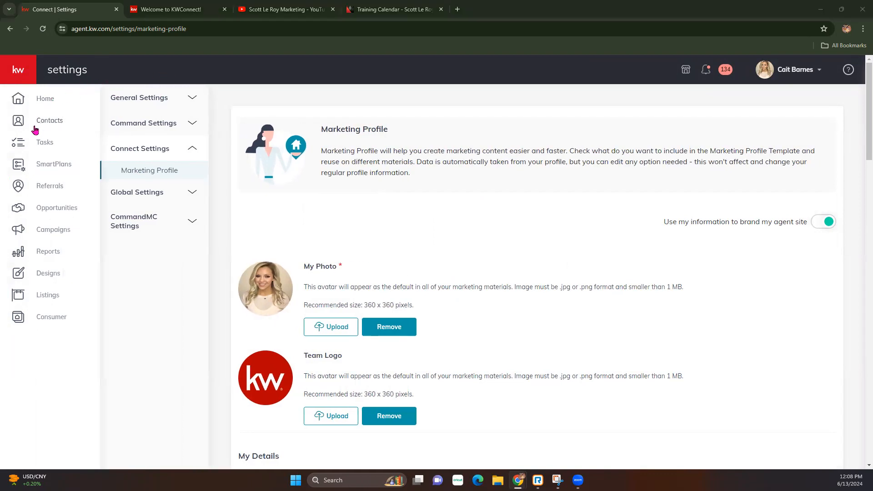
pyautogui.click(20, 69)
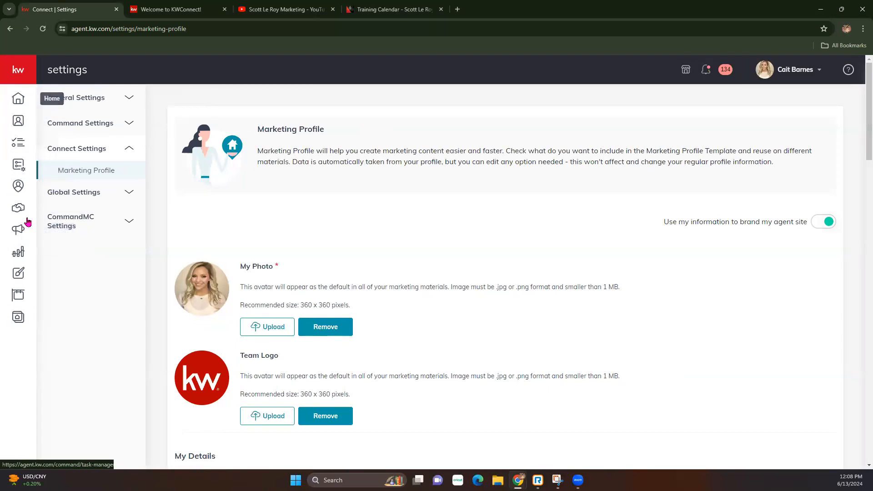
# From Designs, create a new design of type Email and continue to the Template Library.
pyautogui.click(21, 274)
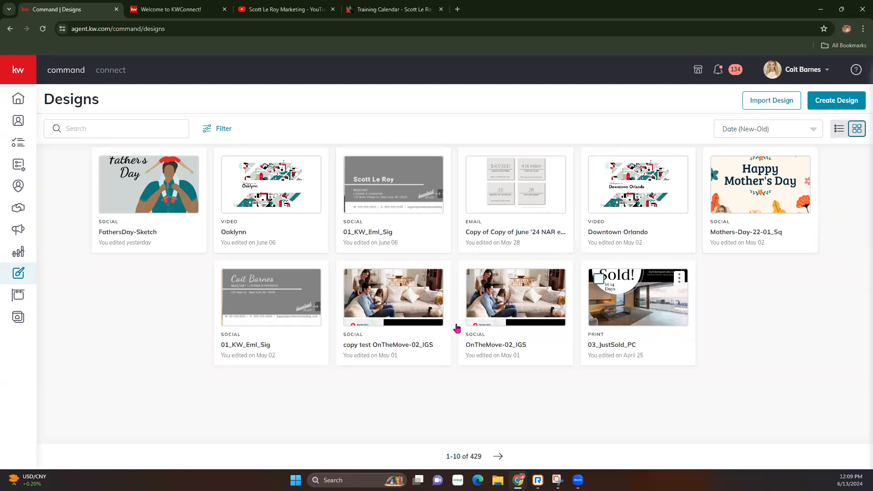
pyautogui.click(837, 105)
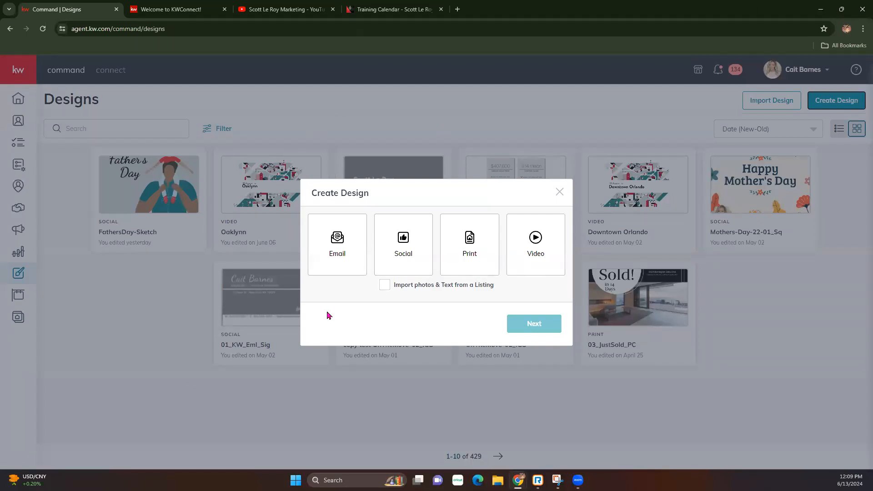
pyautogui.click(344, 246)
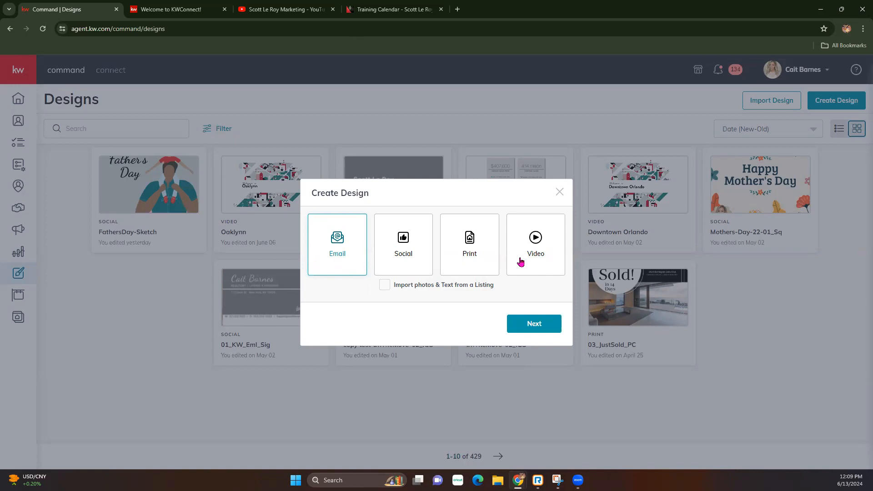
pyautogui.click(550, 326)
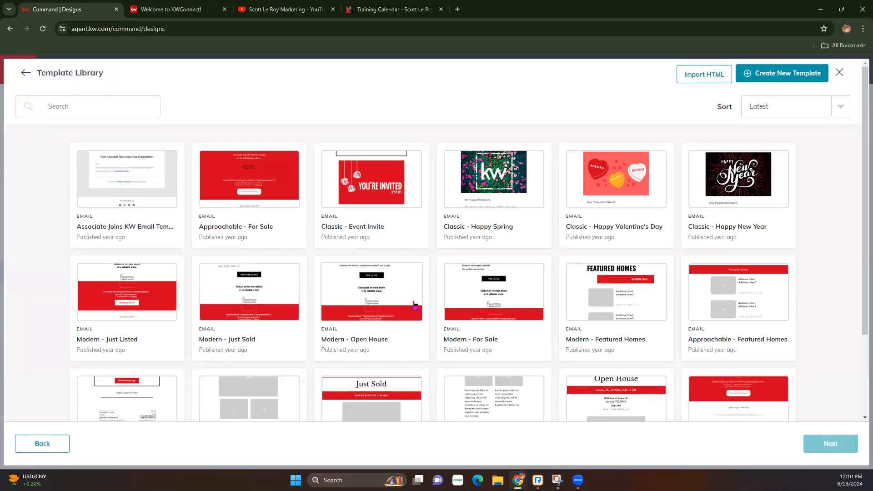
# Load every template in the library by repeatedly using Load more.
pyautogui.scroll(-3, 414, 305)
pyautogui.click(416, 406)
pyautogui.scroll(-8, 423, 404)
pyautogui.click(427, 402)
pyautogui.scroll(-8, 428, 400)
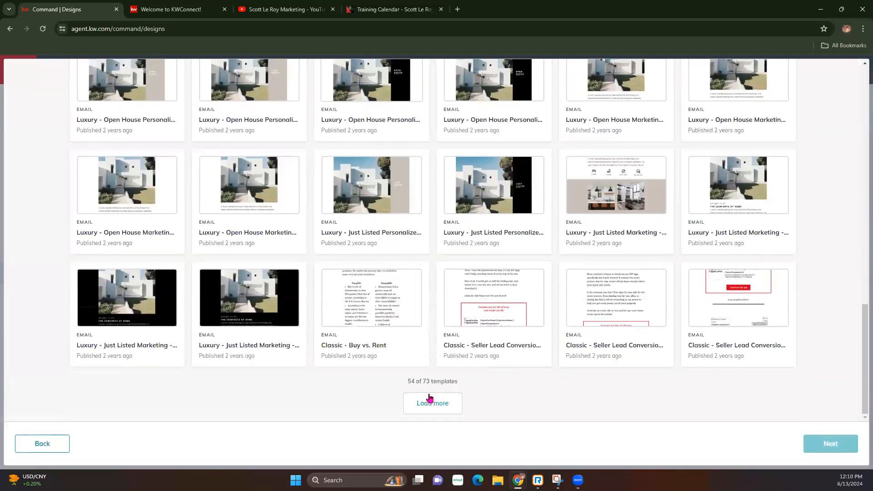
pyautogui.click(430, 400)
pyautogui.scroll(-8, 429, 398)
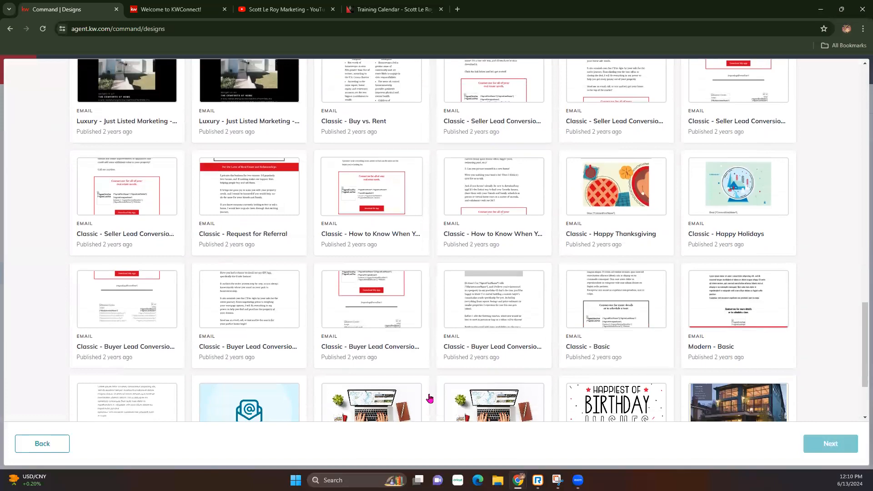
pyautogui.click(429, 399)
# Back at the top, start a blank Untitled Email with Create New Template.
pyautogui.scroll(8, 432, 357)
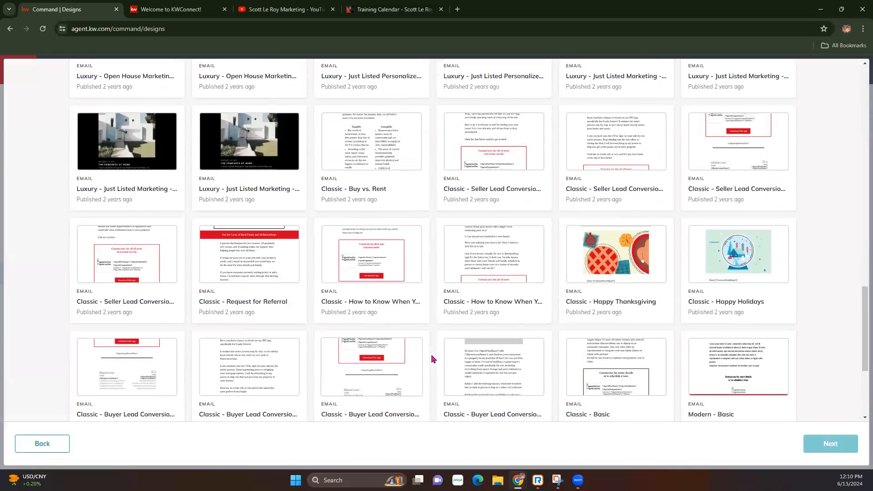
pyautogui.scroll(8, 455, 348)
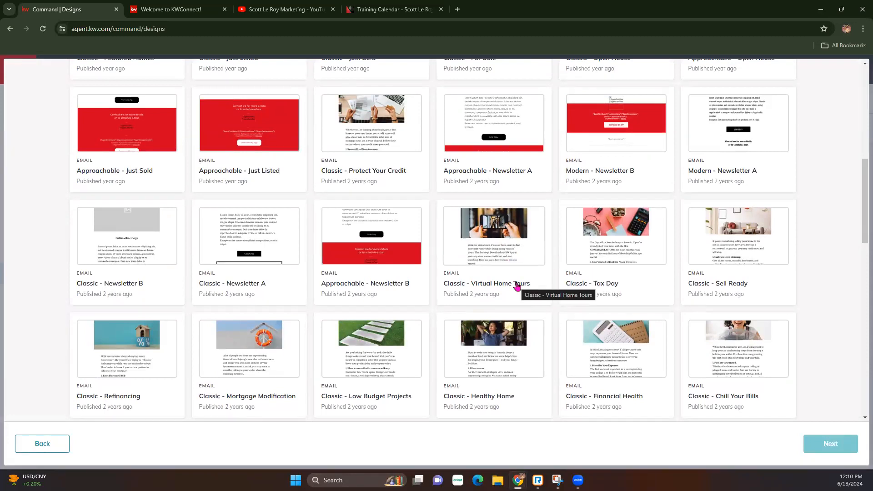
pyautogui.scroll(7, 519, 291)
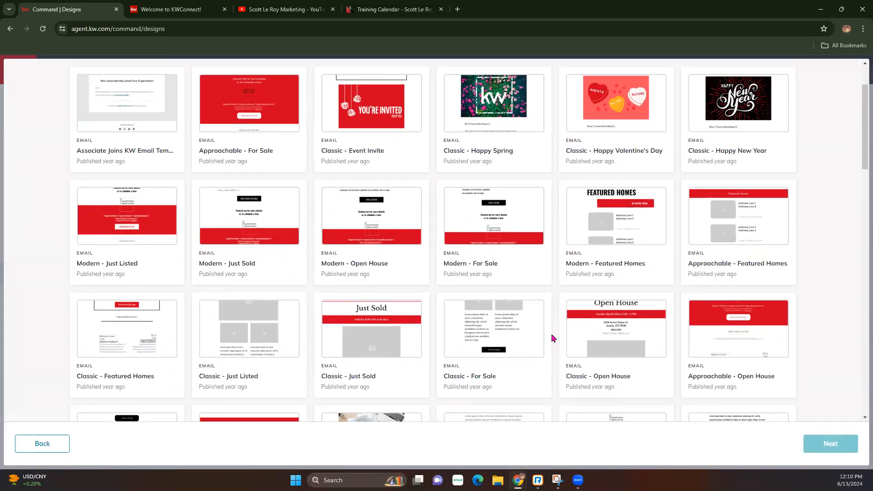
pyautogui.scroll(2, 552, 340)
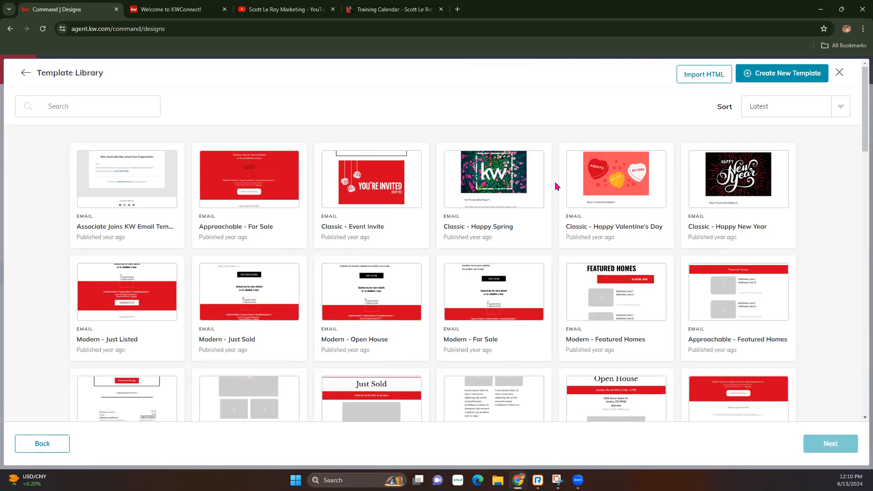
pyautogui.click(767, 75)
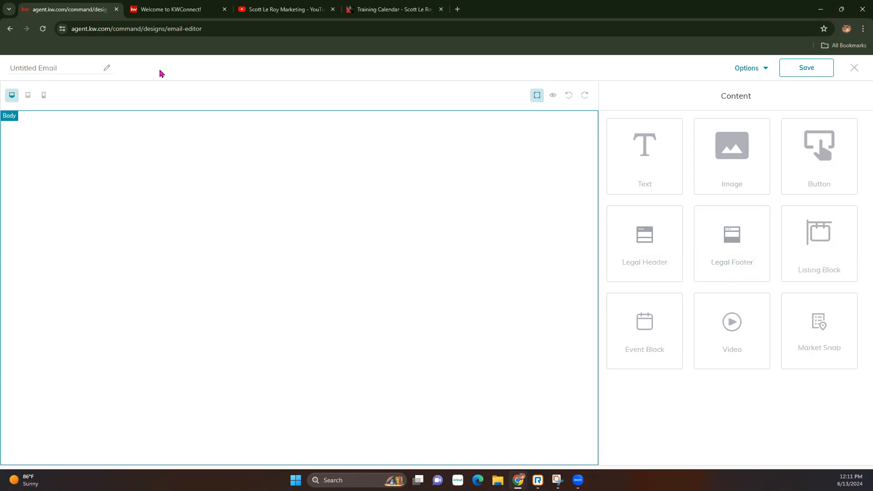
# Title the email 'Newsletter June', correcting the 'Newletter' typo with the spelling suggestion.
pyautogui.click(57, 69)
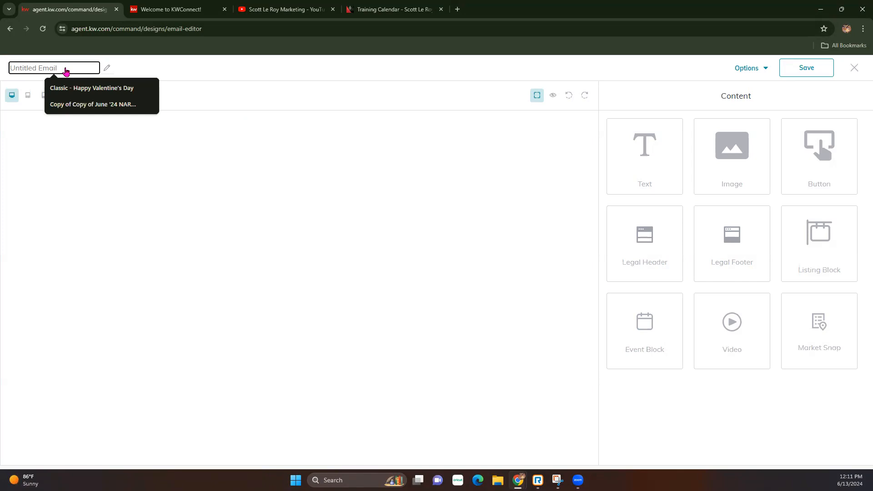
pyautogui.write('Newlette')
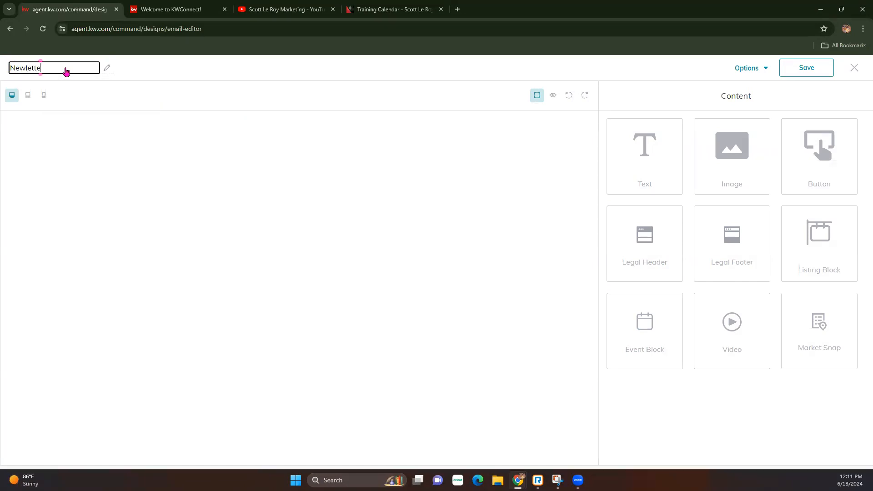
pyautogui.write('r June')
pyautogui.rightClick(32, 67)
pyautogui.click(54, 77)
pyautogui.click(122, 148)
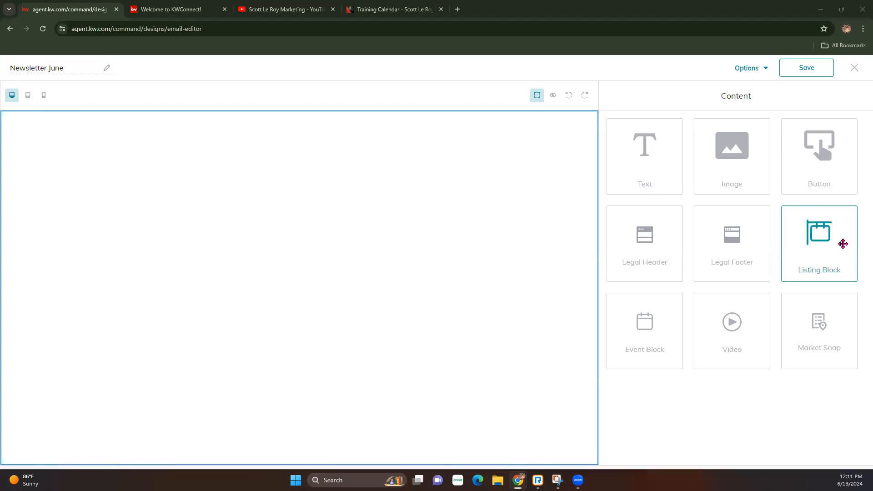
pyautogui.click(554, 96)
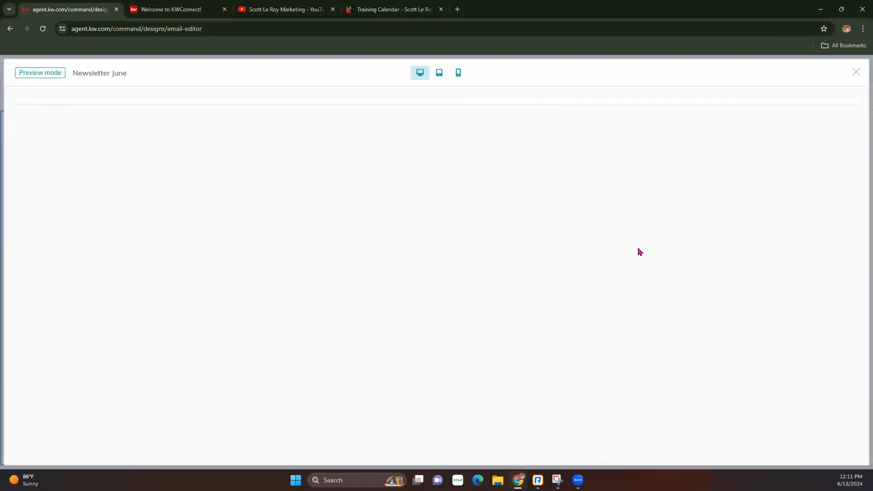
pyautogui.click(857, 73)
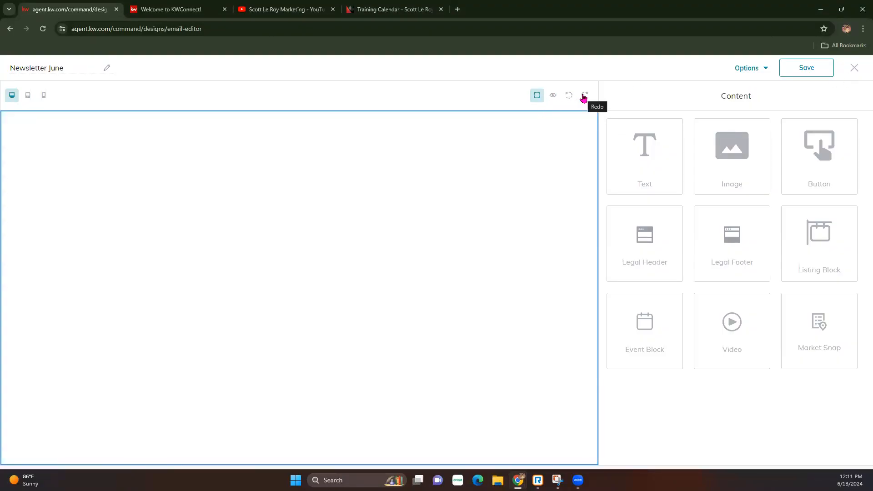
pyautogui.click(753, 73)
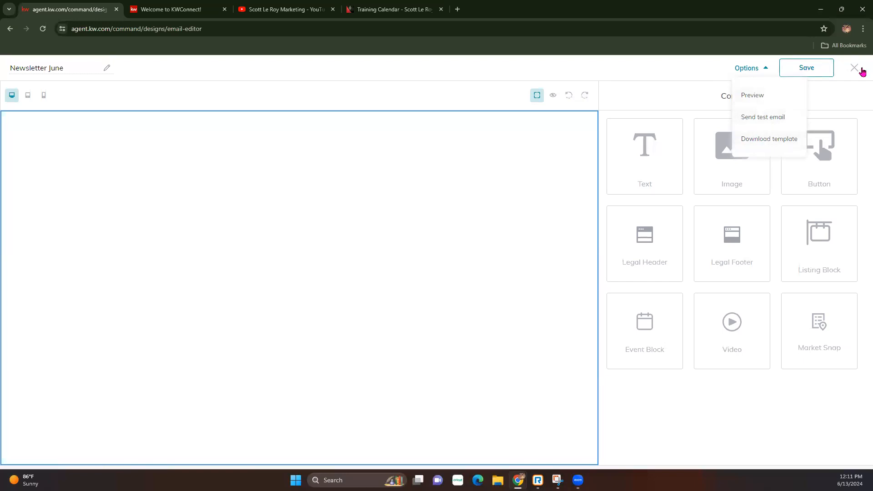
pyautogui.click(850, 98)
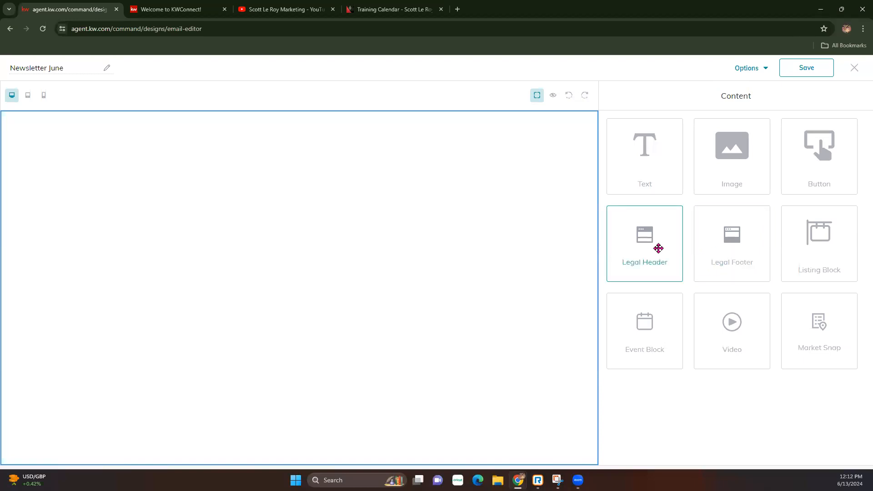
# Add Legal Header and Legal Footer blocks, then preview them filled with the agent's details.
pyautogui.moveTo(658, 248); pyautogui.dragTo(352, 153)
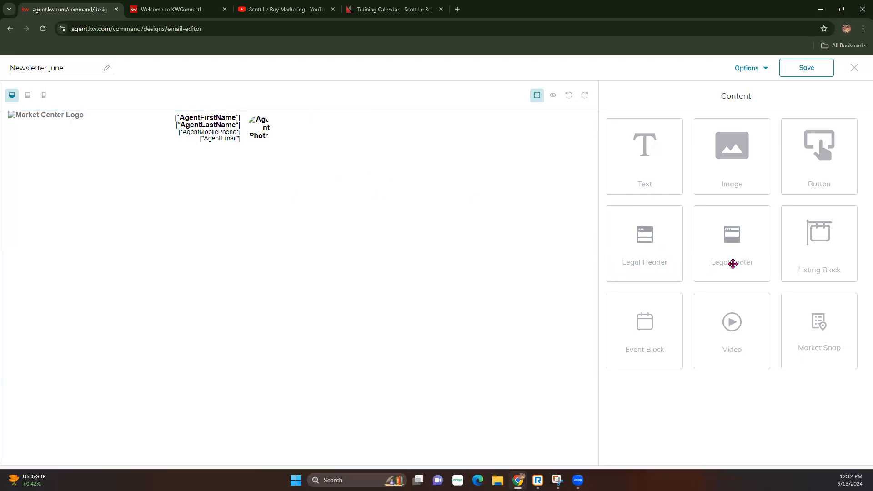
pyautogui.moveTo(743, 251); pyautogui.dragTo(399, 264)
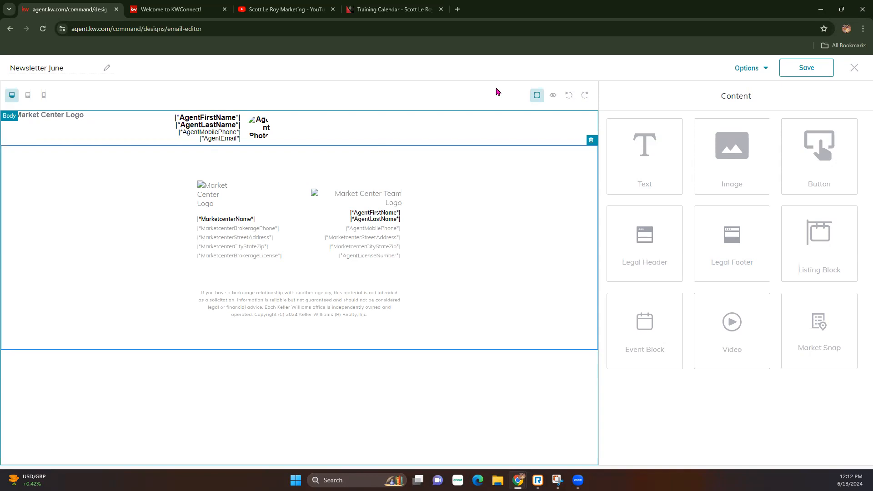
pyautogui.click(554, 96)
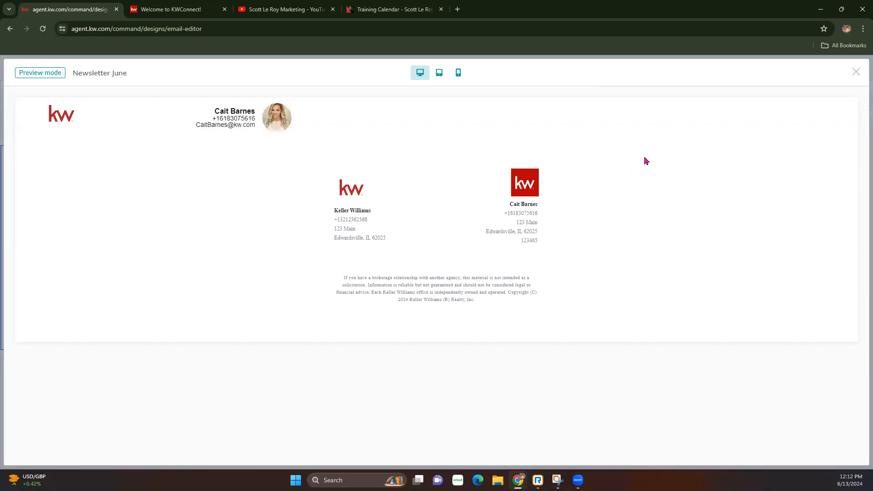
# Re-preview Newsletter June with real data, alternating tablet and phone widths, then close the preview.
pyautogui.click(855, 72)
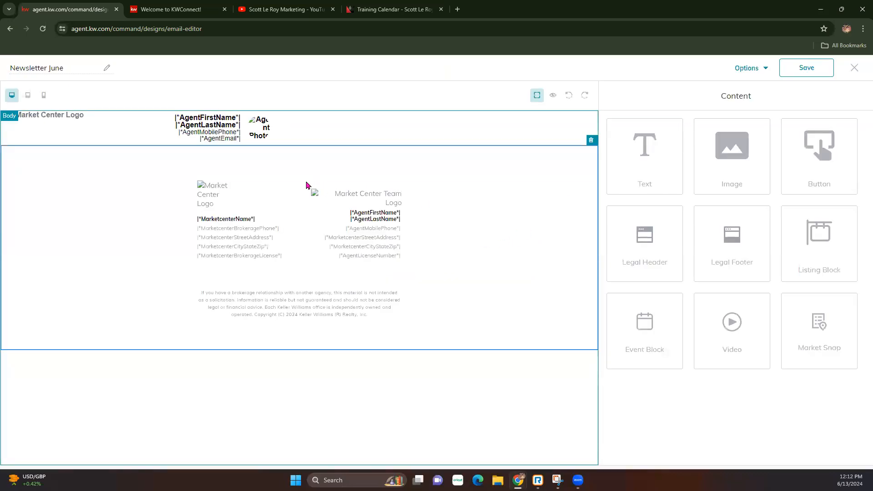
pyautogui.click(553, 95)
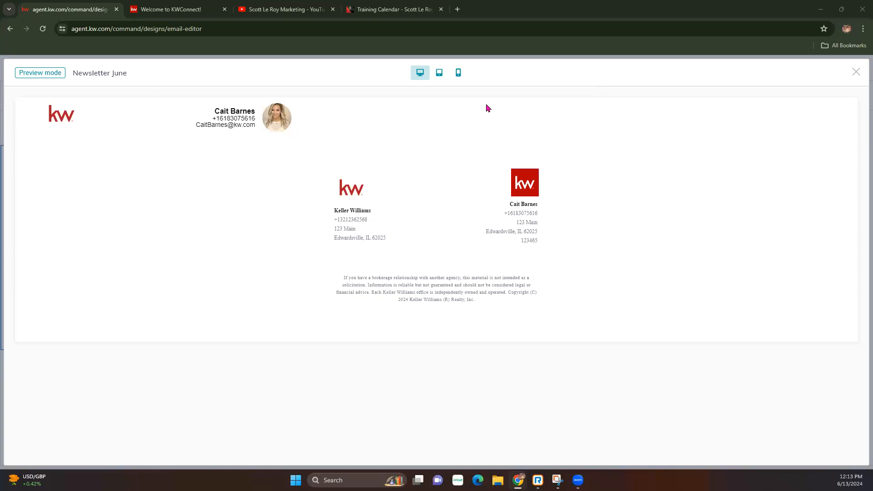
pyautogui.click(441, 77)
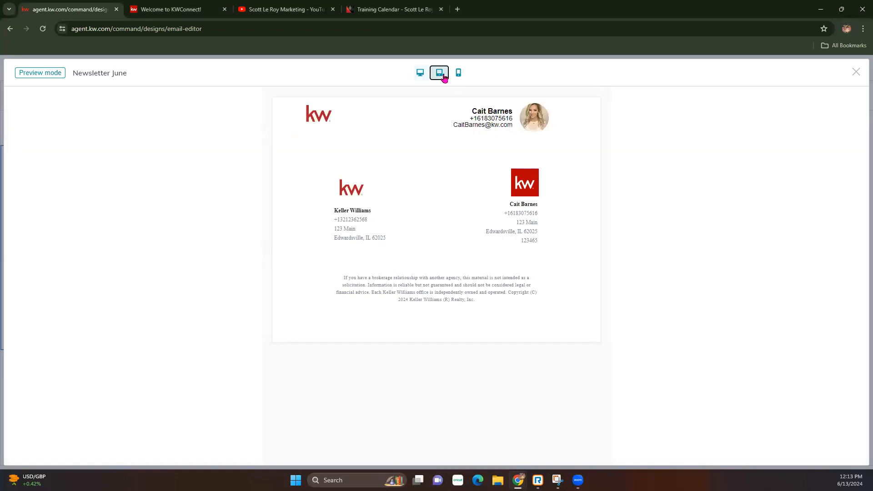
pyautogui.click(459, 77)
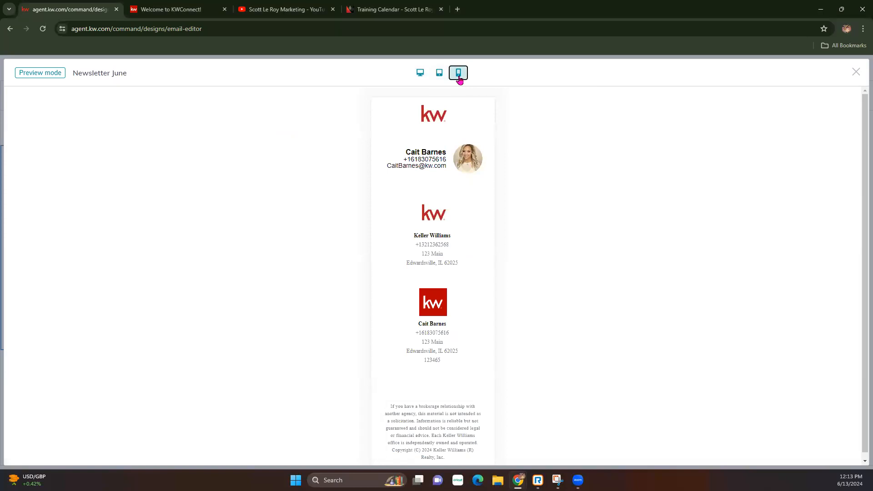
pyautogui.click(445, 79)
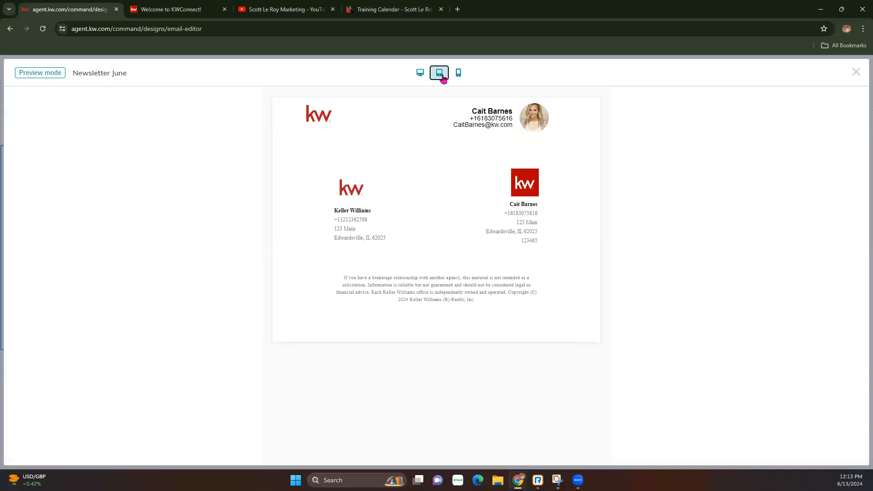
pyautogui.click(457, 75)
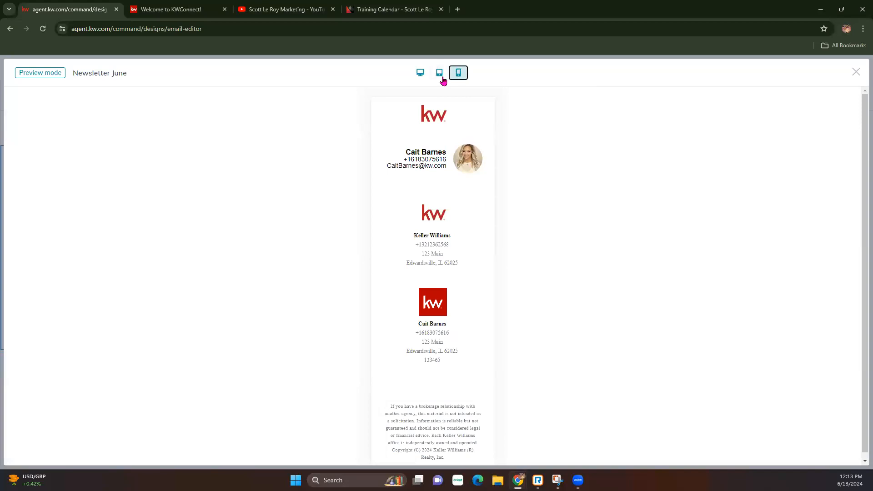
pyautogui.click(441, 75)
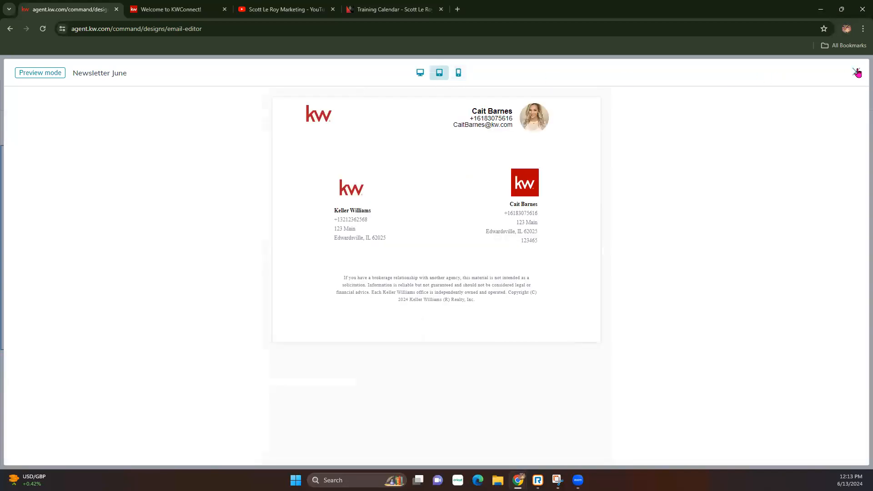
pyautogui.click(856, 73)
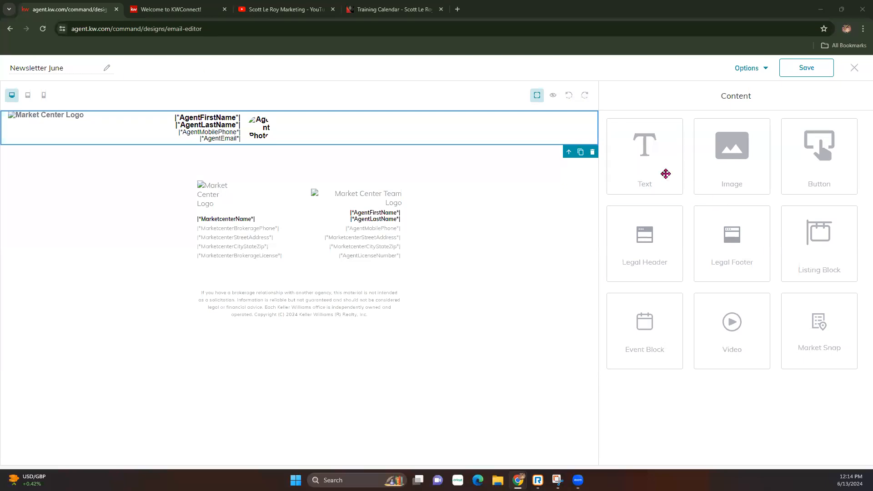
# Drop a Text block beneath the header and open its 'Insert your text here' placeholder for editing.
pyautogui.click(648, 158)
pyautogui.moveTo(648, 158); pyautogui.dragTo(350, 171)
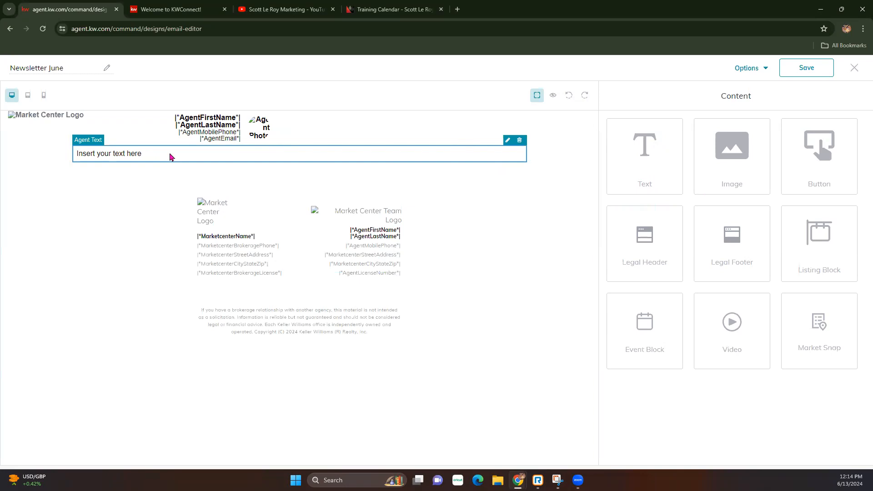
pyautogui.click(508, 141)
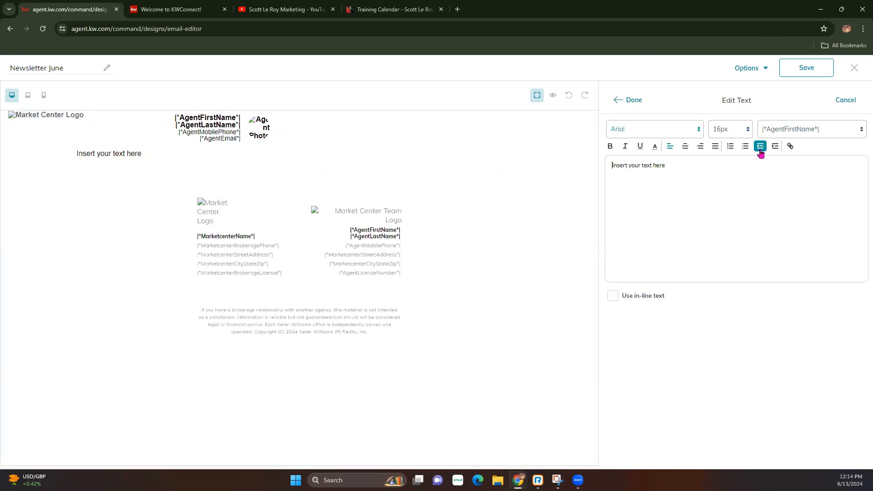
# Style the text LibreBaskerville 32px, centred, underlined, dark blue, and type 'June Newsletter'.
pyautogui.moveTo(705, 171); pyautogui.dragTo(612, 166)
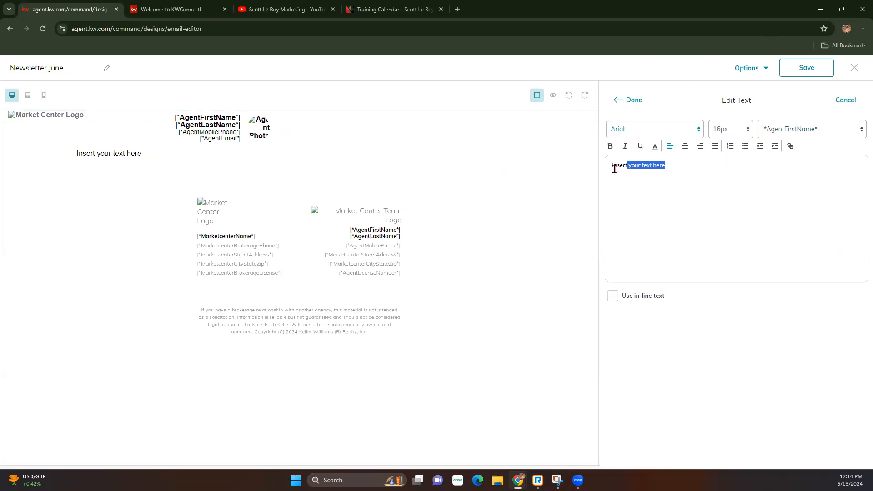
pyautogui.click(693, 129)
pyautogui.click(639, 205)
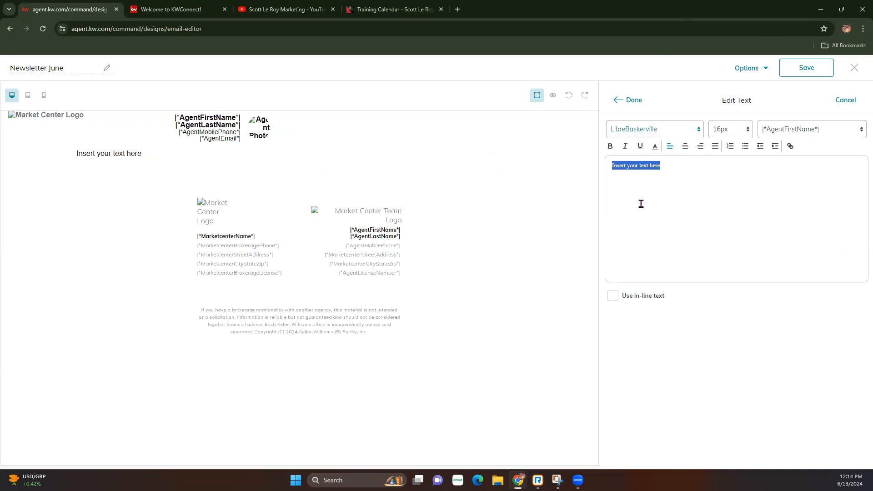
pyautogui.click(731, 130)
pyautogui.scroll(-2, 717, 275)
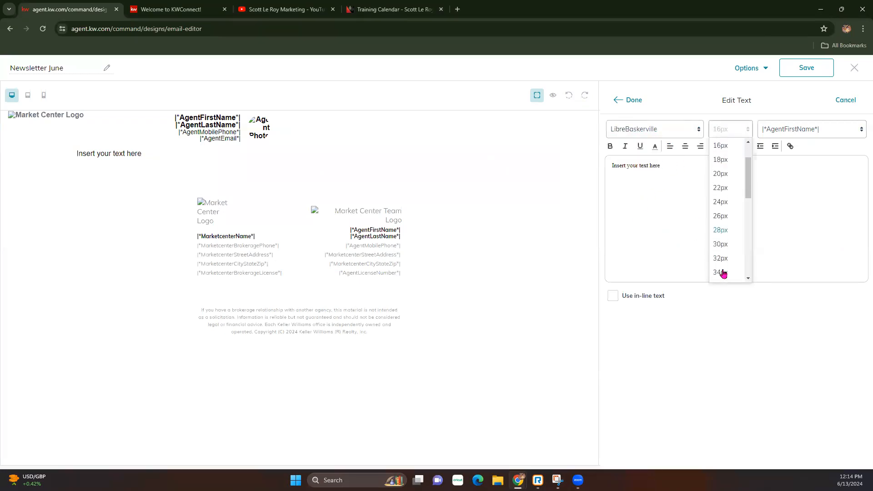
pyautogui.click(723, 259)
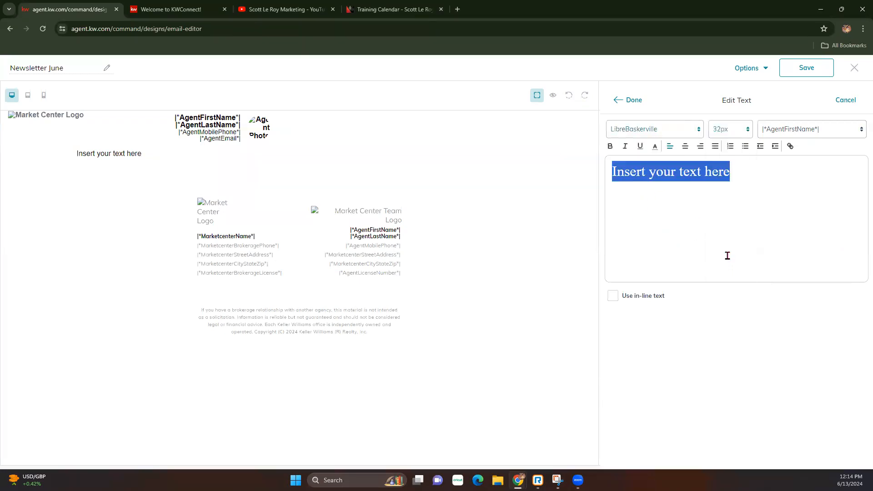
pyautogui.click(685, 146)
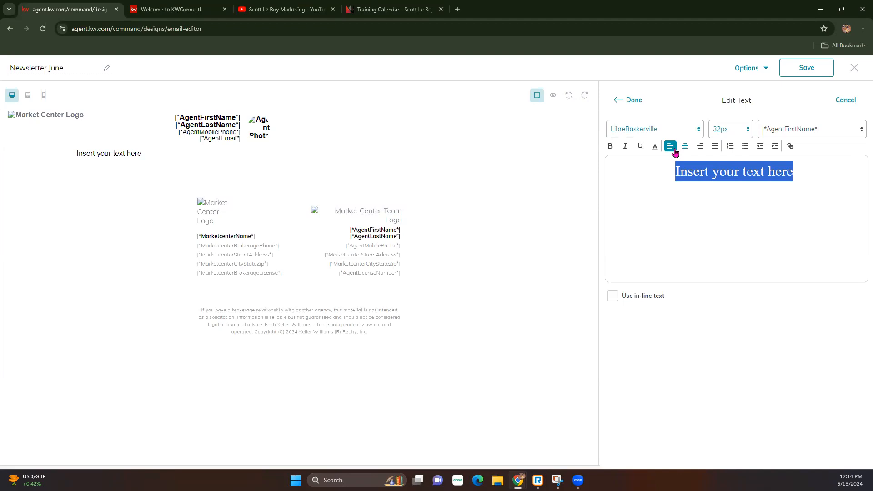
pyautogui.click(641, 147)
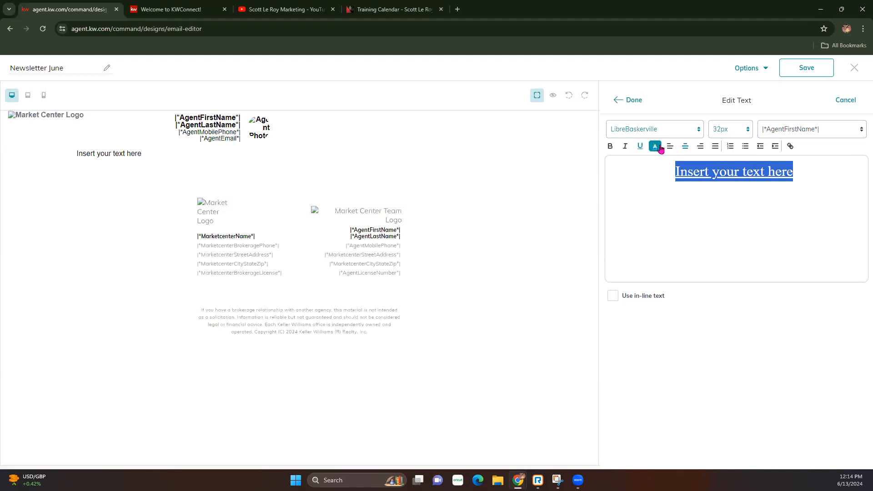
pyautogui.click(655, 146)
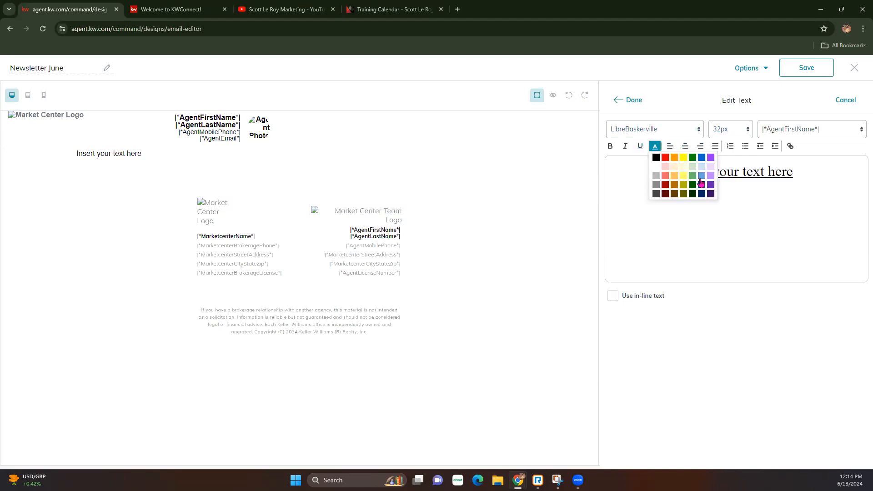
pyautogui.click(702, 184)
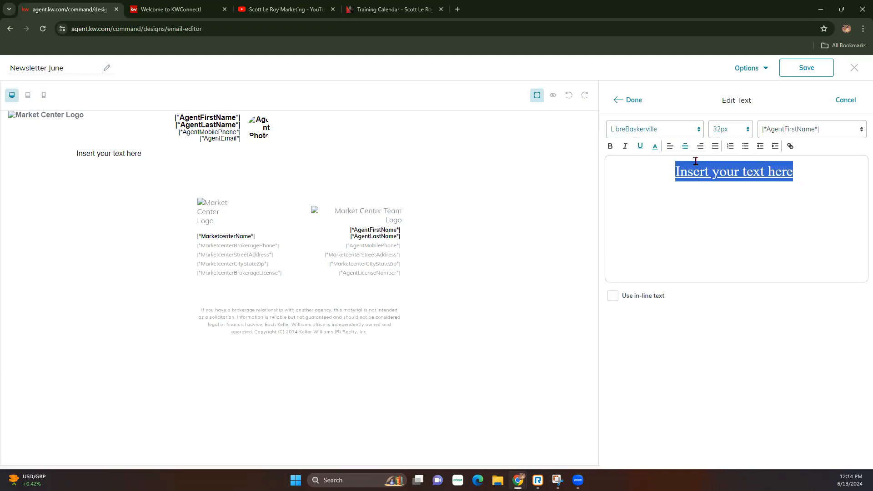
pyautogui.write('June')
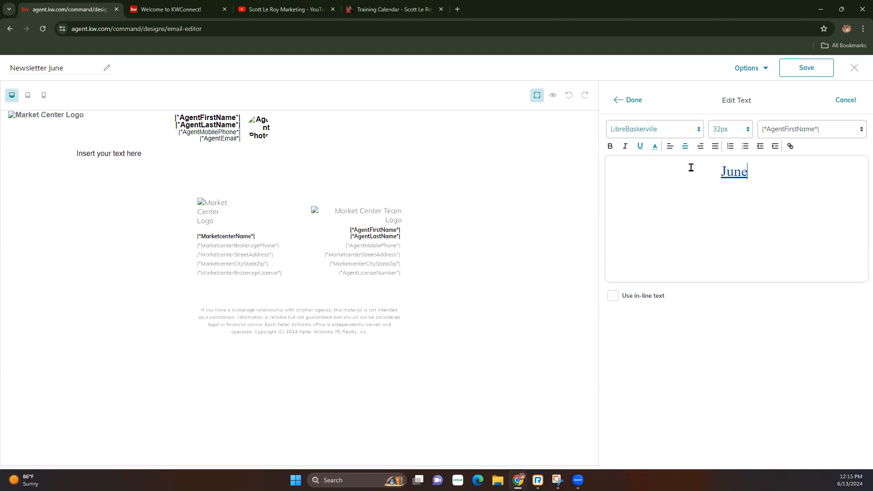
pyautogui.write(' Newsletter')
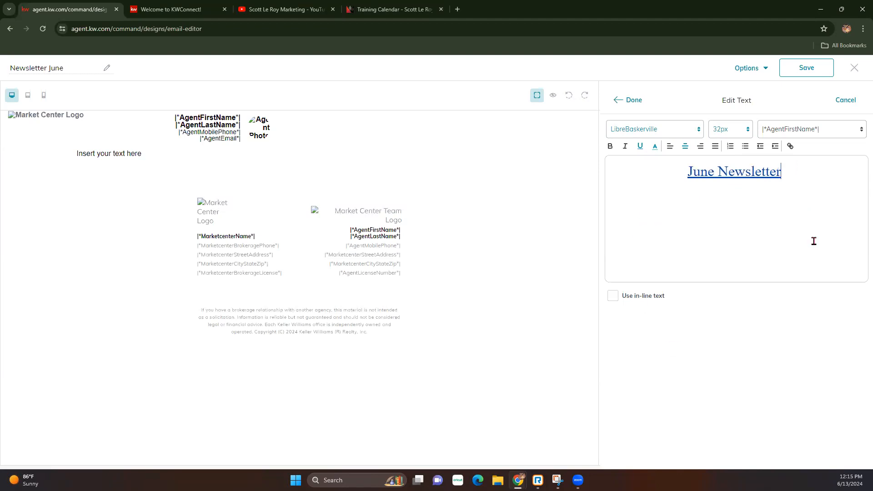
pyautogui.click(628, 100)
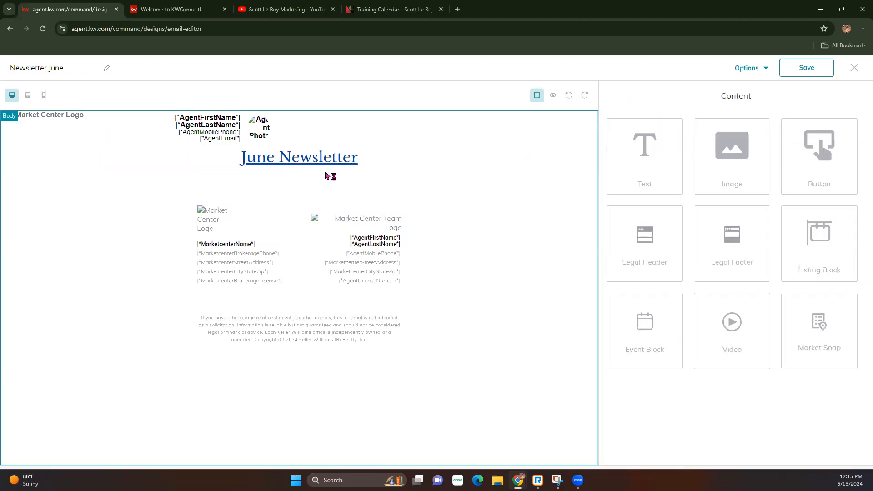
# Place a second text block under the heading and select its placeholder text.
pyautogui.moveTo(654, 168); pyautogui.dragTo(490, 202)
pyautogui.click(507, 166)
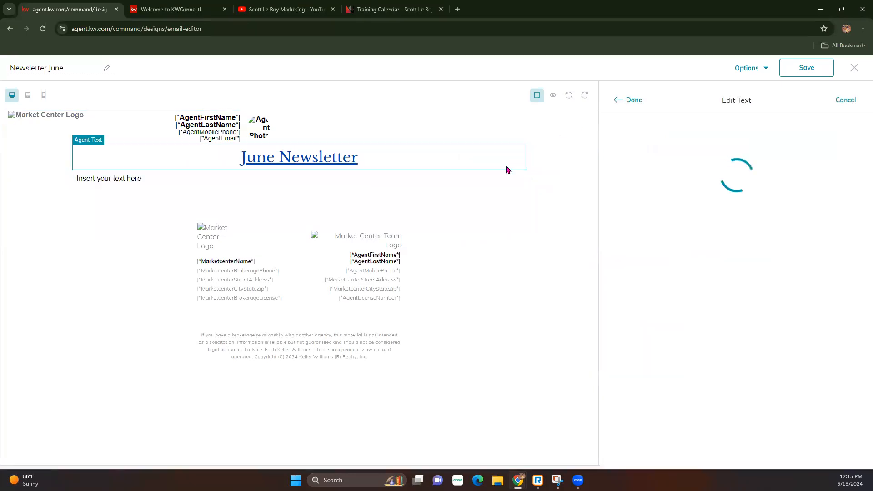
pyautogui.moveTo(693, 171); pyautogui.dragTo(593, 171)
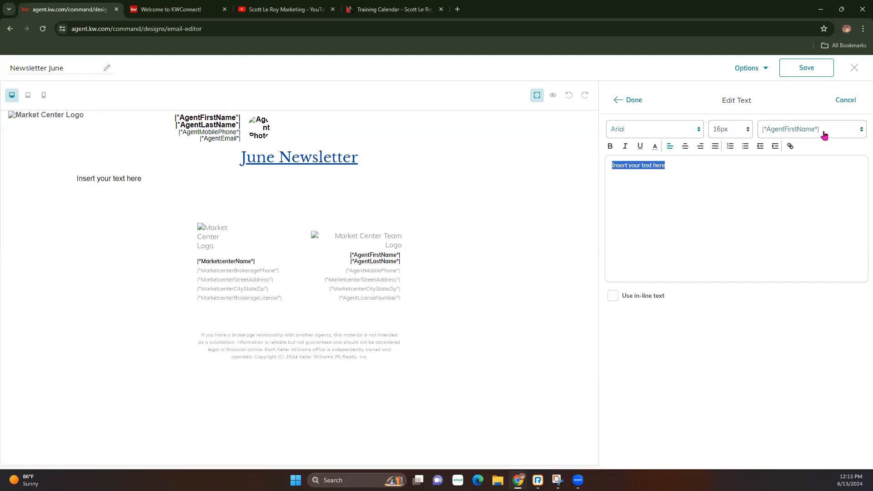
# Scroll through the list of available personalisation fields.
pyautogui.click(796, 132)
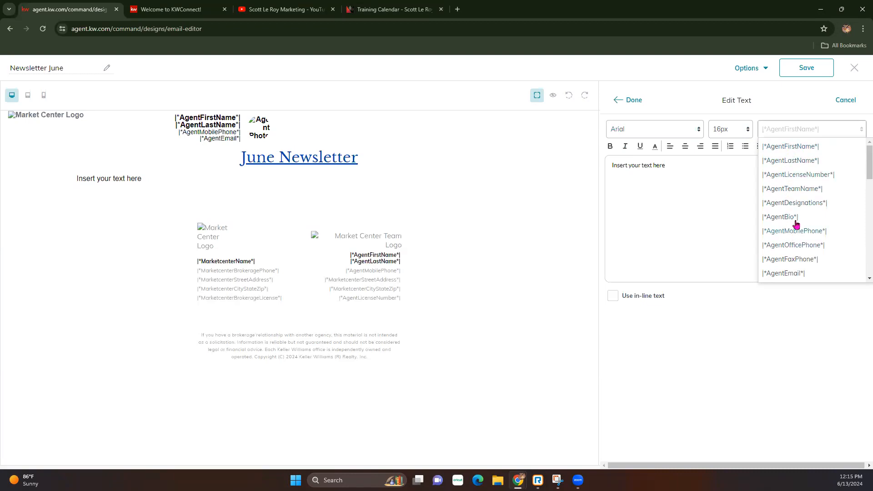
pyautogui.scroll(-1, 795, 218)
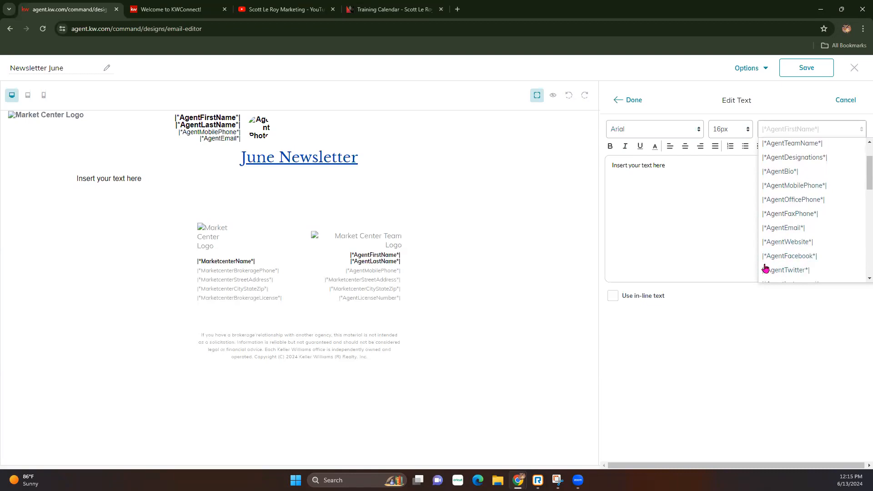
pyautogui.scroll(-1, 799, 253)
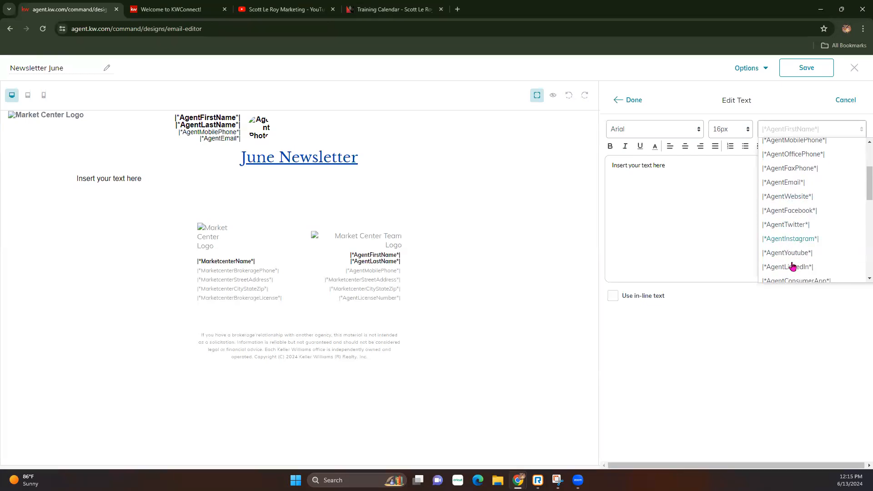
pyautogui.scroll(-1, 786, 240)
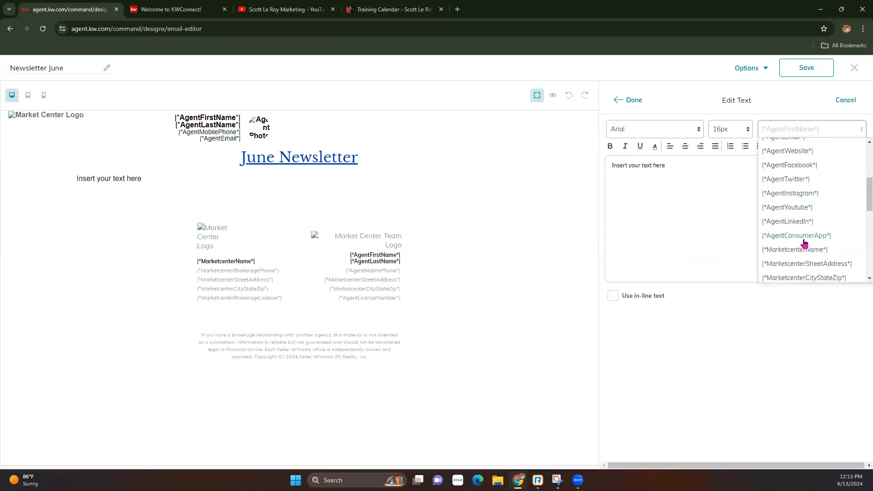
pyautogui.scroll(-3, 783, 255)
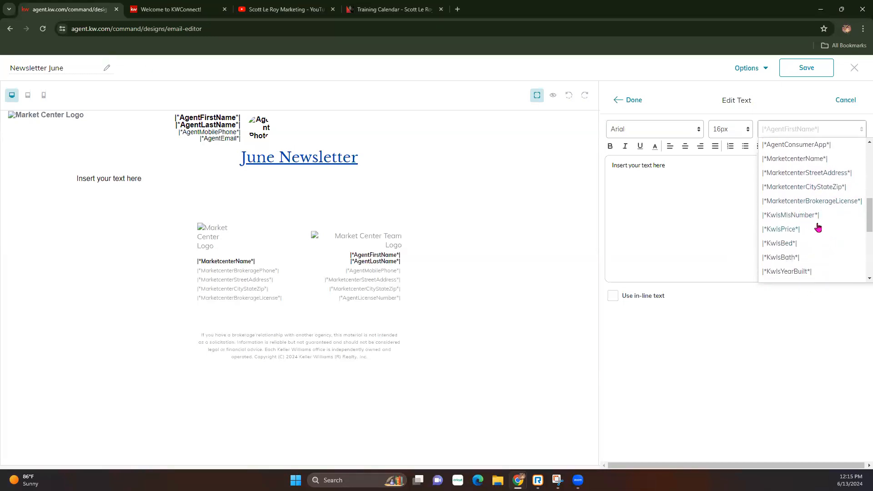
pyautogui.scroll(-1, 784, 236)
pyautogui.scroll(-2, 811, 239)
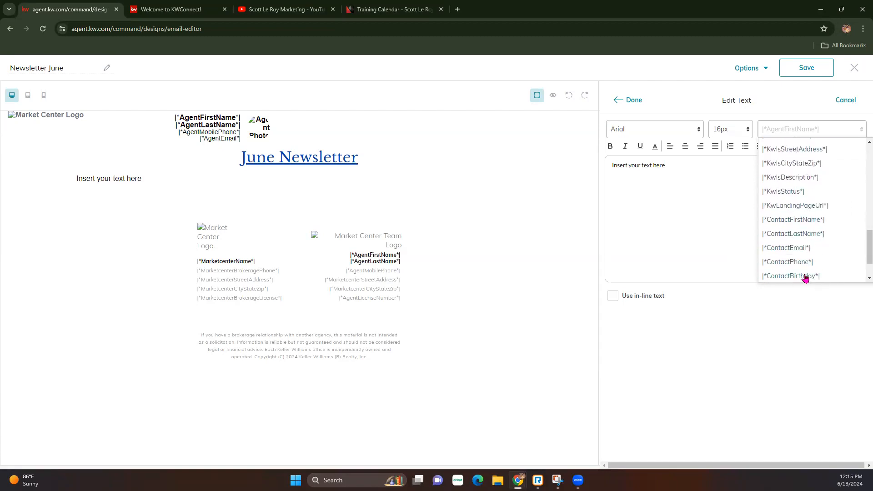
pyautogui.scroll(-1, 789, 263)
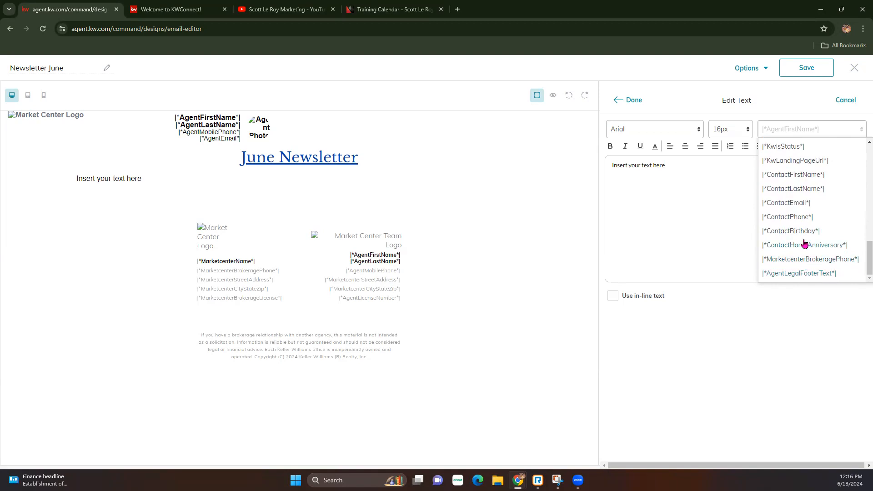
# Insert the ContactFirstName field and replace the rest of the placeholder with 'ndfwhtow'.
pyautogui.click(787, 175)
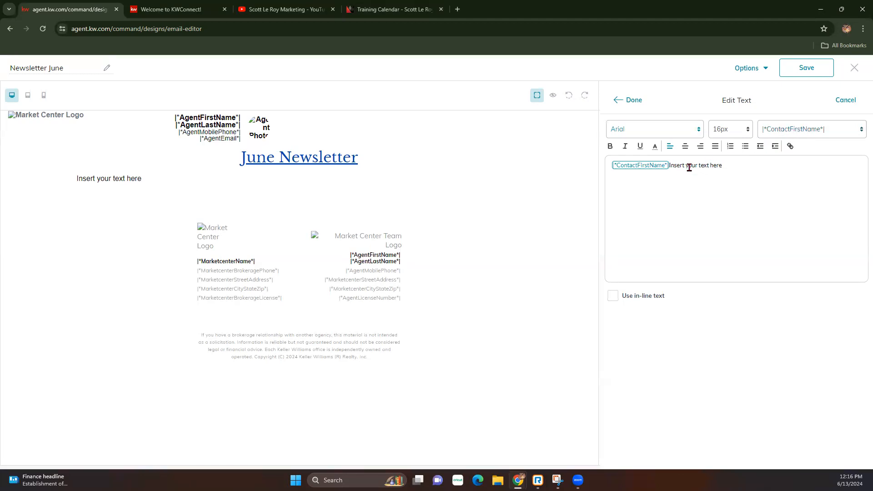
pyautogui.moveTo(669, 164); pyautogui.dragTo(750, 166)
pyautogui.press('BackSpace')
pyautogui.write('ndfwhtowhfanfl')
# Centre the typed line and close the text editing panel.
pyautogui.moveTo(784, 171); pyautogui.dragTo(617, 160)
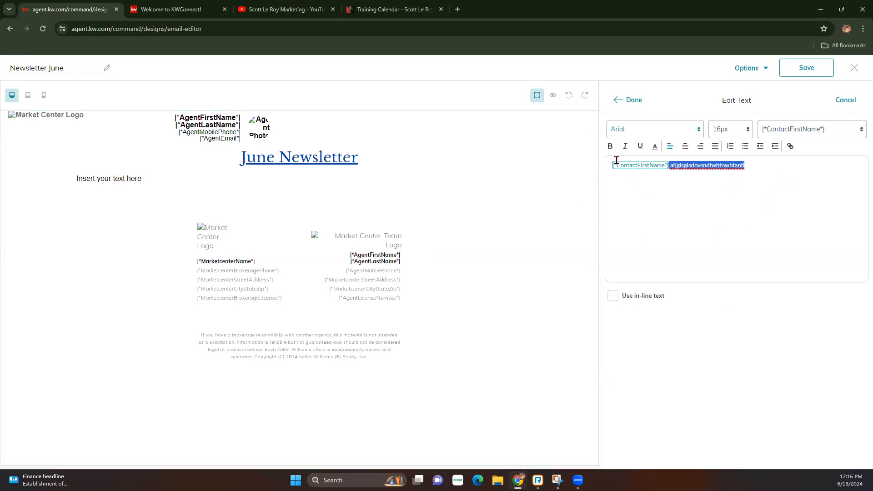
pyautogui.click(684, 146)
pyautogui.click(818, 183)
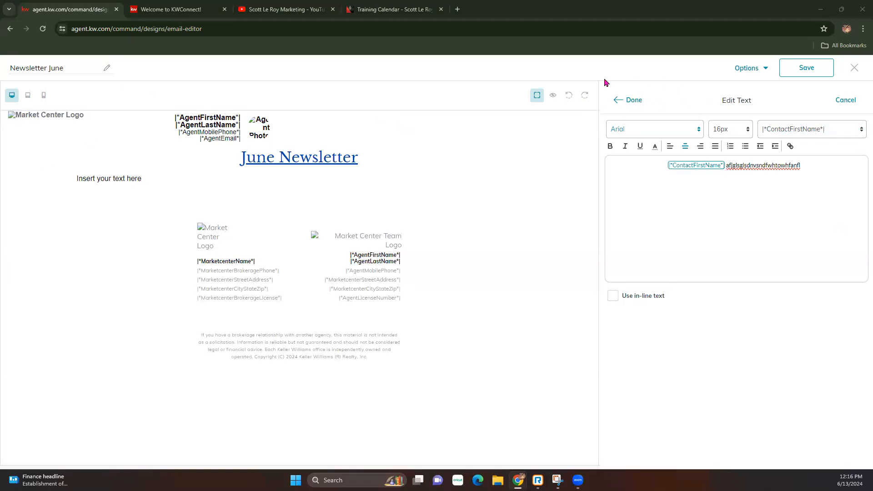
pyautogui.click(634, 102)
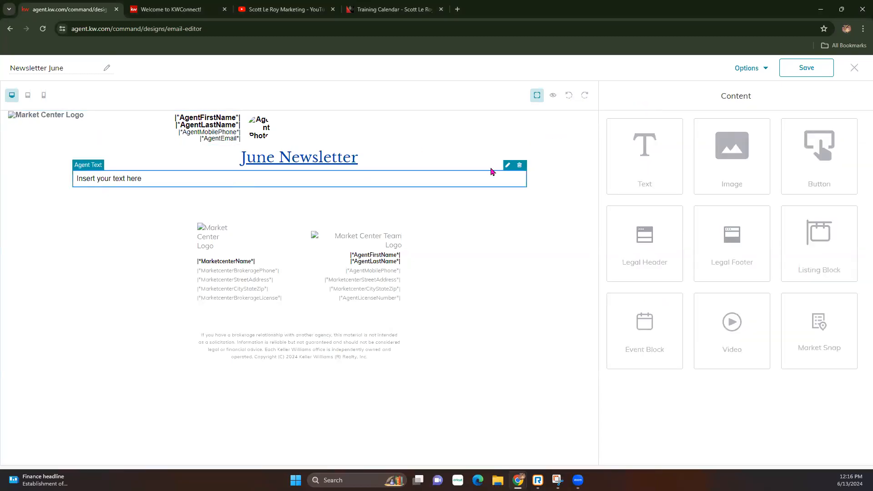
# Insert the |*ContactFirstName*| merge field into the body text block.
pyautogui.click(510, 169)
pyautogui.moveTo(705, 166); pyautogui.dragTo(603, 168)
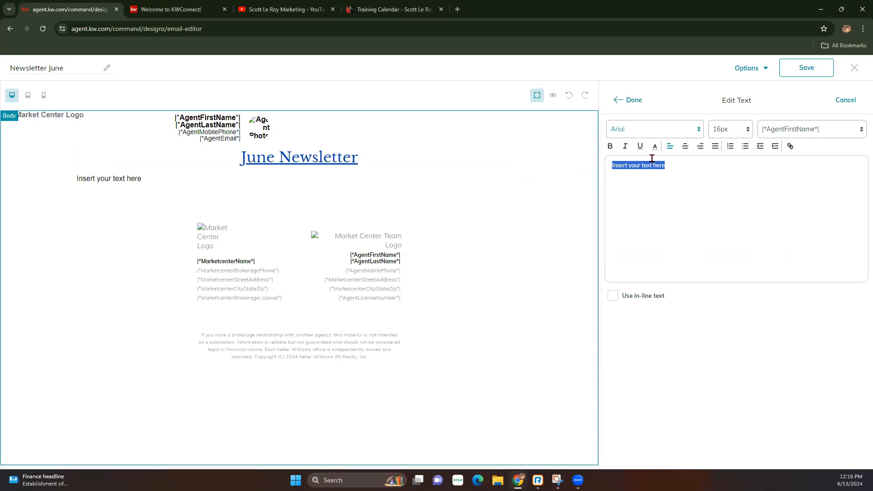
pyautogui.click(813, 129)
pyautogui.scroll(-2, 778, 244)
pyautogui.scroll(-5, 778, 244)
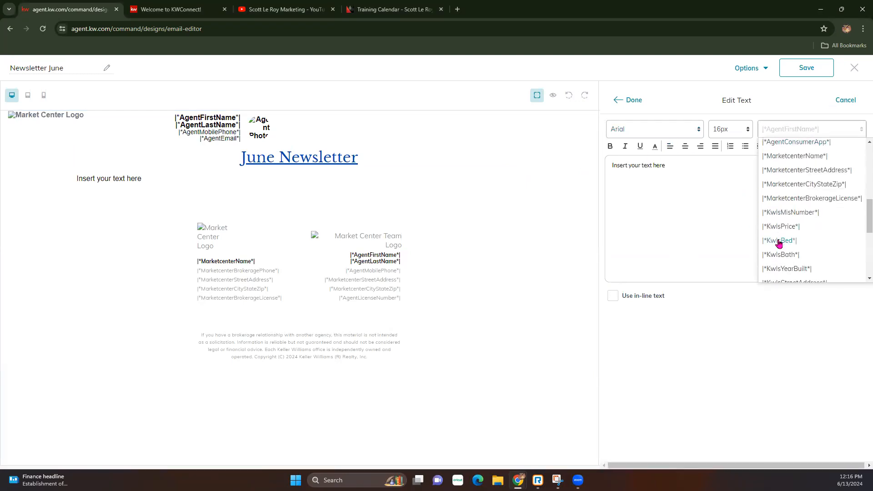
pyautogui.click(793, 220)
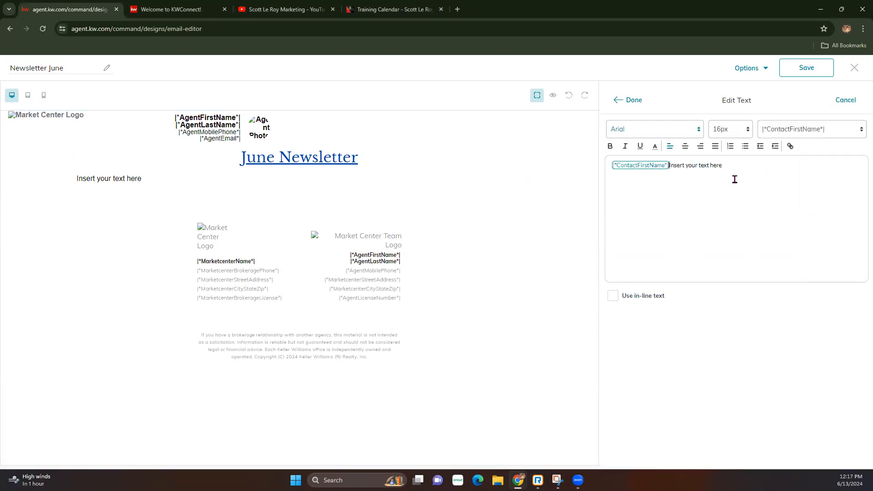
pyautogui.click(629, 100)
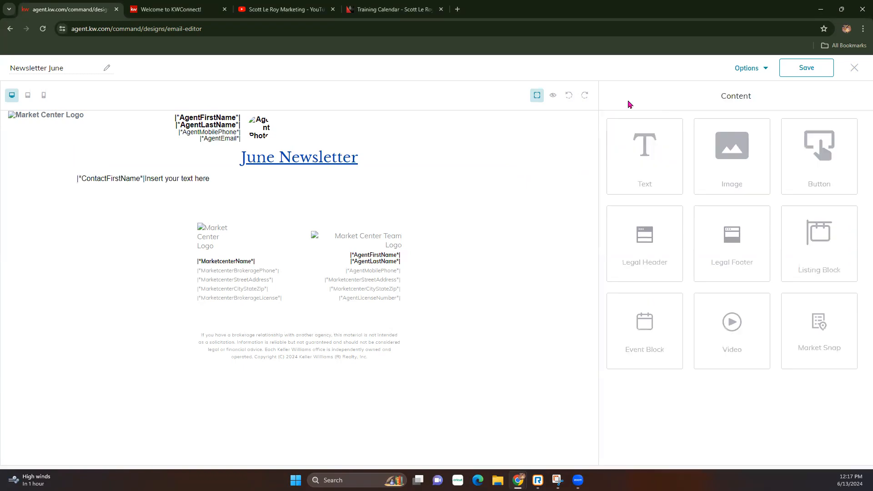
# Centre the whole greeting line beneath the June Newsletter heading.
pyautogui.click(510, 167)
pyautogui.moveTo(723, 166); pyautogui.dragTo(608, 167)
pyautogui.click(688, 149)
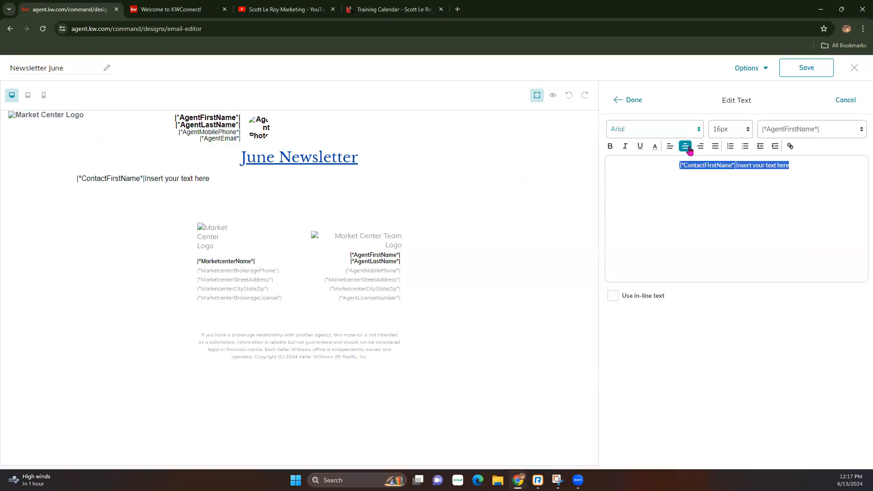
pyautogui.click(629, 100)
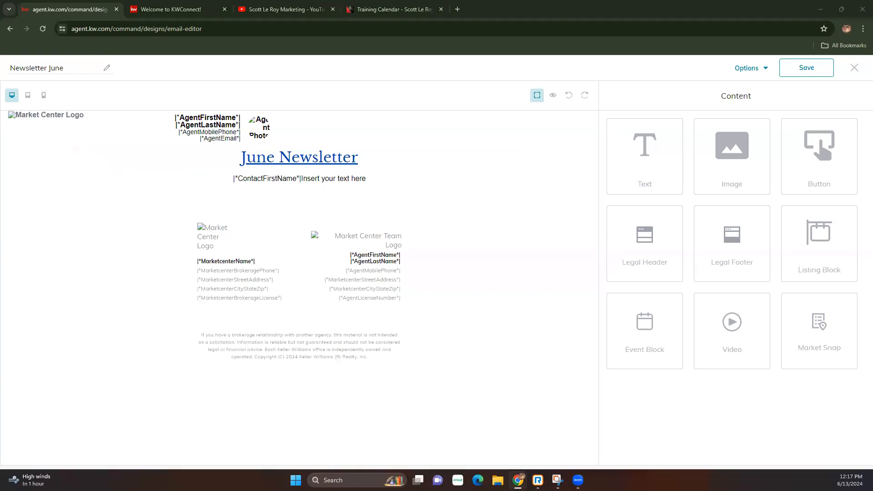
pyautogui.click(553, 95)
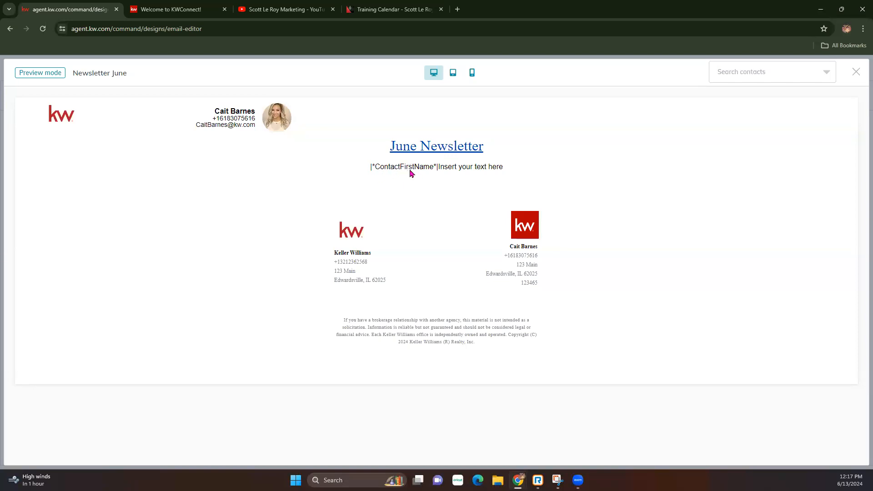
pyautogui.click(758, 80)
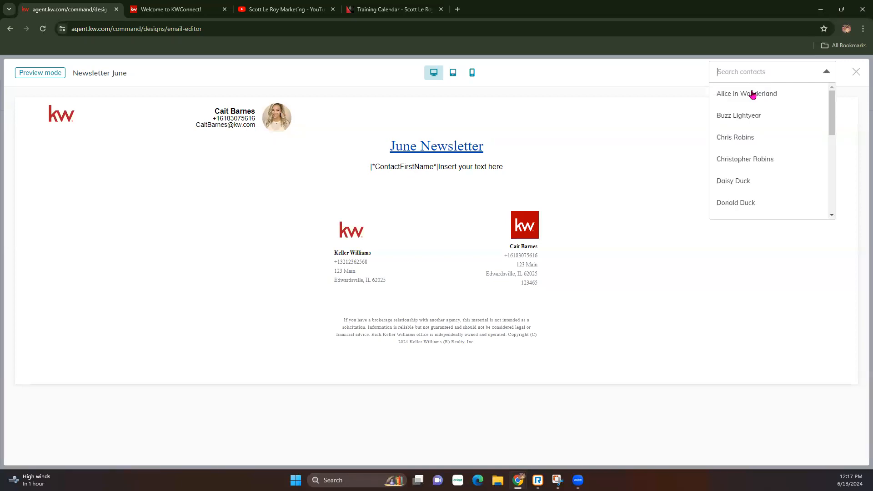
pyautogui.click(746, 121)
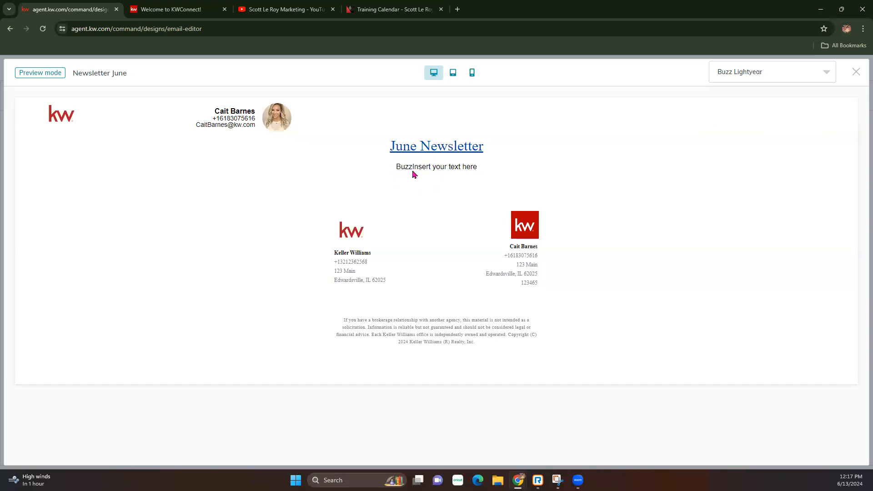
pyautogui.click(805, 75)
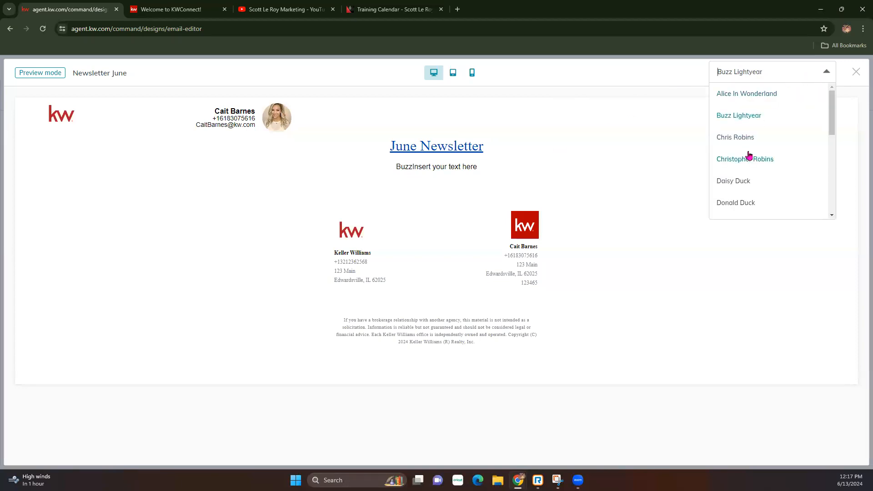
pyautogui.click(739, 181)
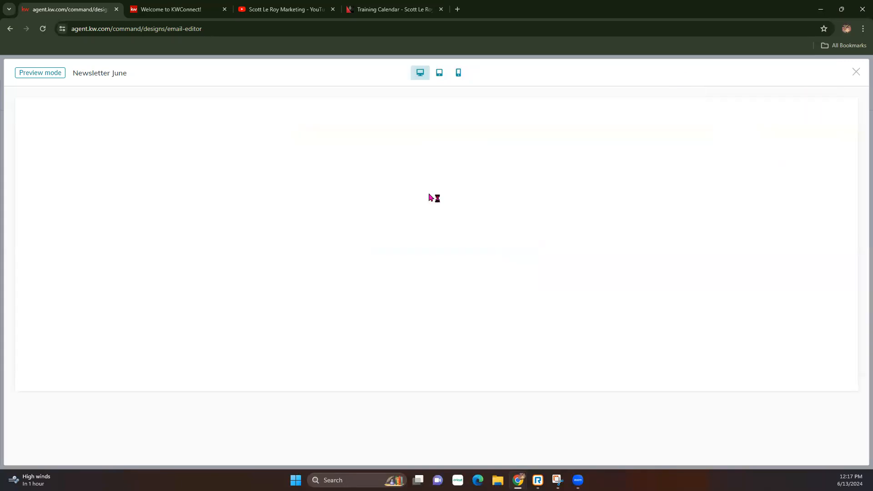
pyautogui.click(857, 73)
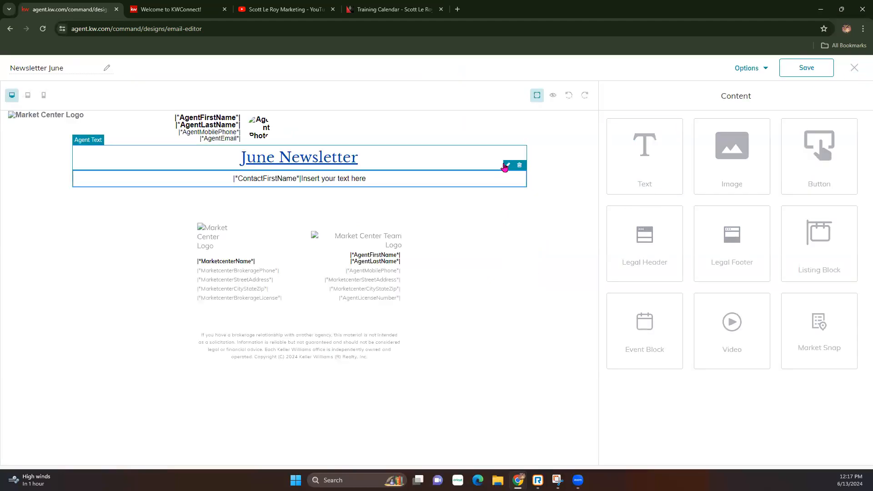
# Add a space after the ContactFirstName field, then bring up Send test email from Options.
pyautogui.click(507, 166)
pyautogui.click(736, 165)
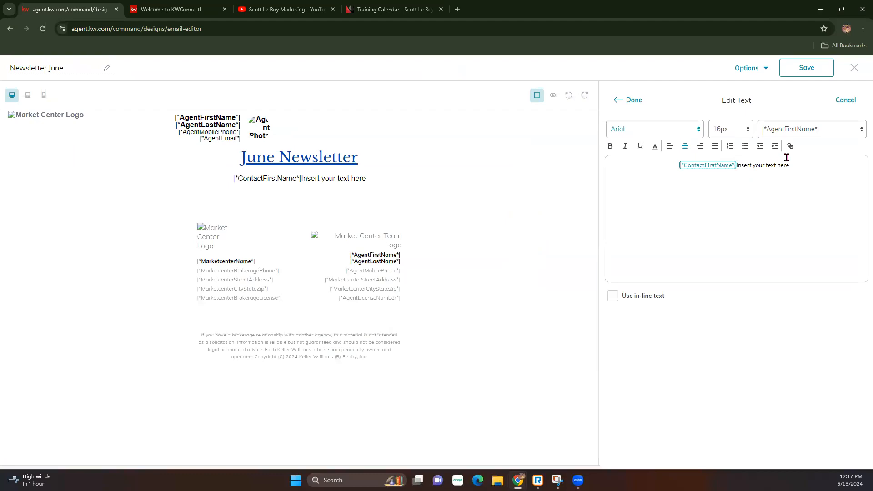
pyautogui.press('Return')
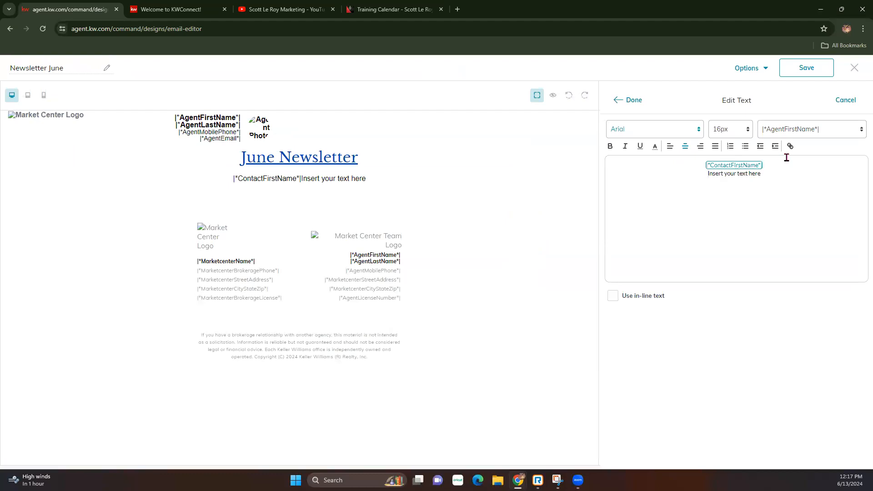
pyautogui.press('BackSpace')
pyautogui.click(634, 102)
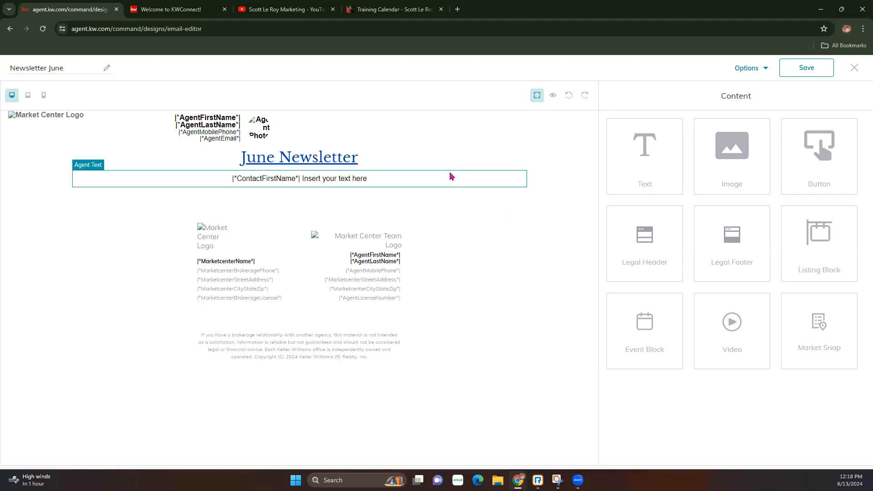
pyautogui.click(760, 68)
pyautogui.click(739, 115)
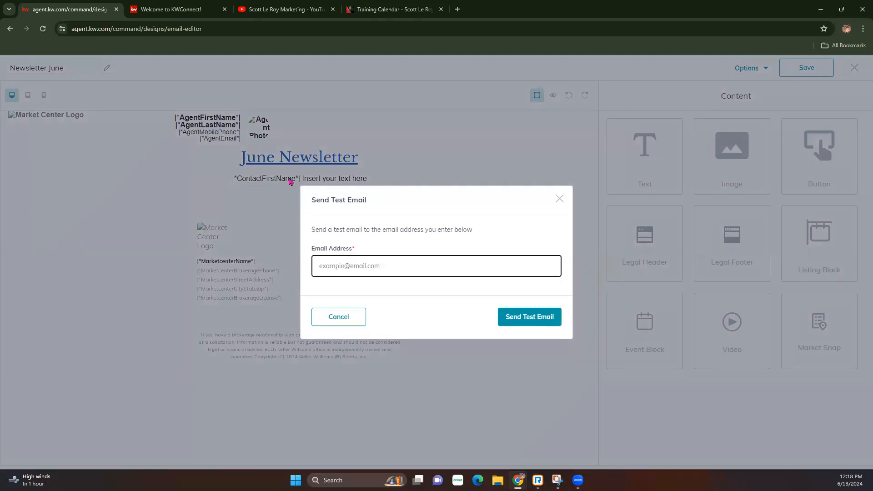
pyautogui.click(560, 199)
pyautogui.click(554, 96)
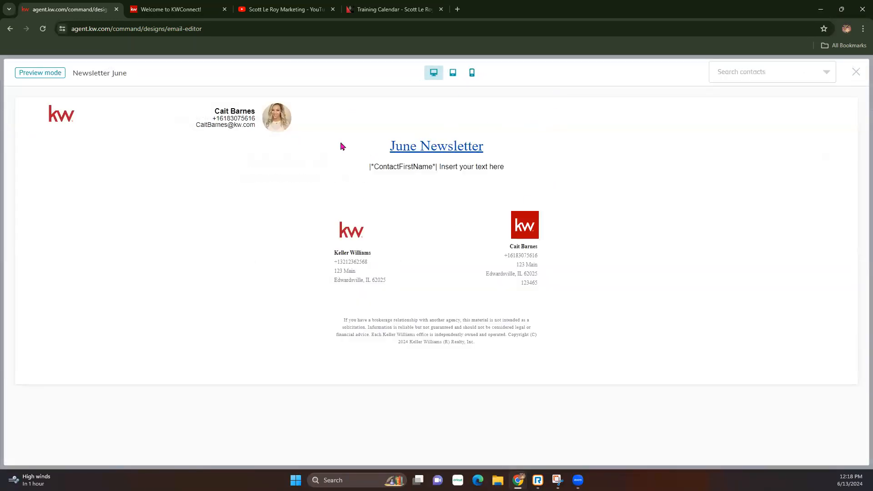
pyautogui.click(786, 72)
pyautogui.scroll(-1, 762, 163)
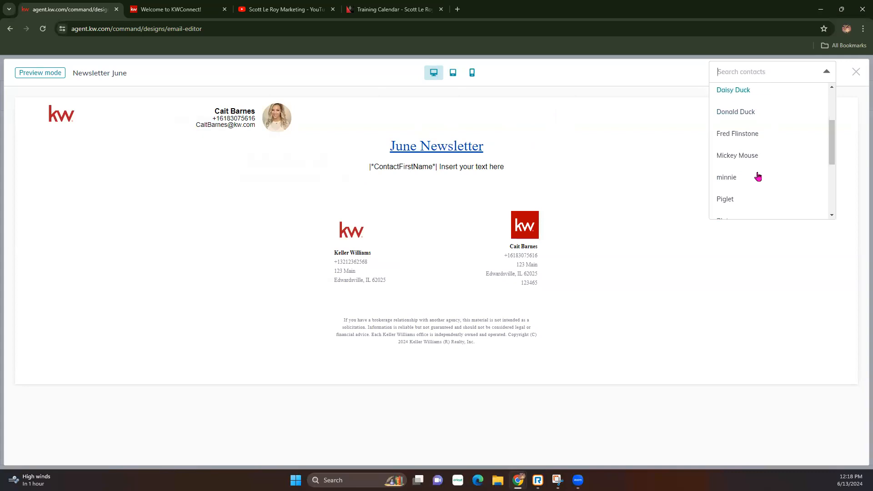
pyautogui.click(737, 156)
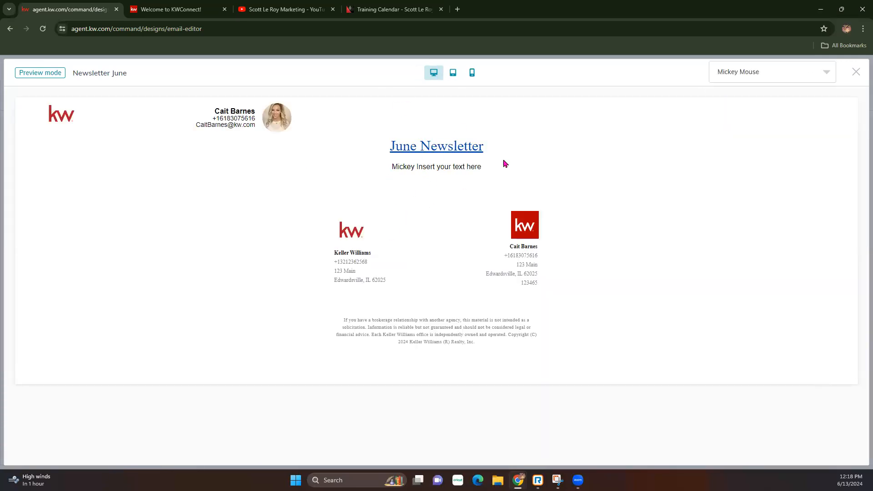
pyautogui.click(855, 73)
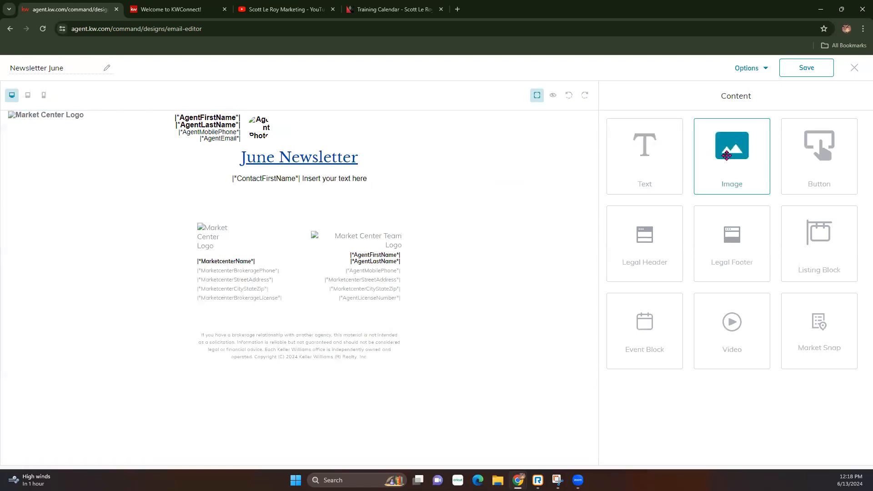
# Add an image block, browse listing-image filters, switch to the upload area, and open a new tab.
pyautogui.moveTo(736, 151); pyautogui.dragTo(487, 198)
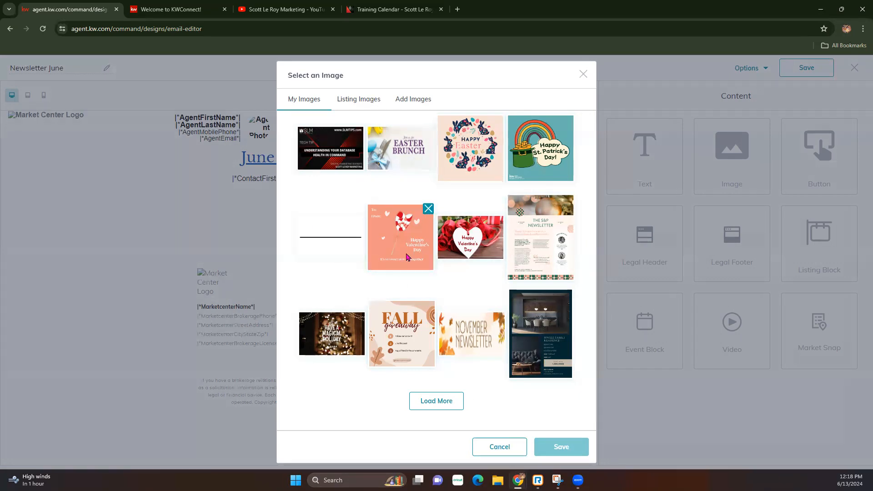
pyautogui.click(367, 100)
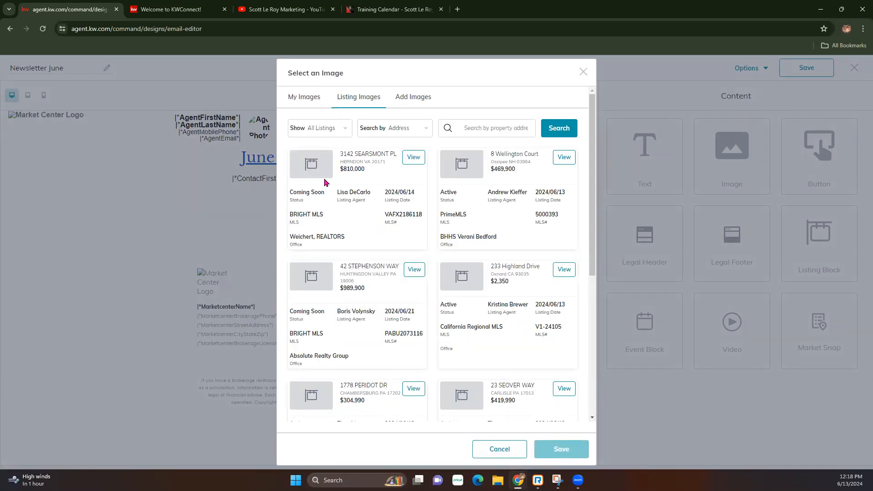
pyautogui.click(341, 129)
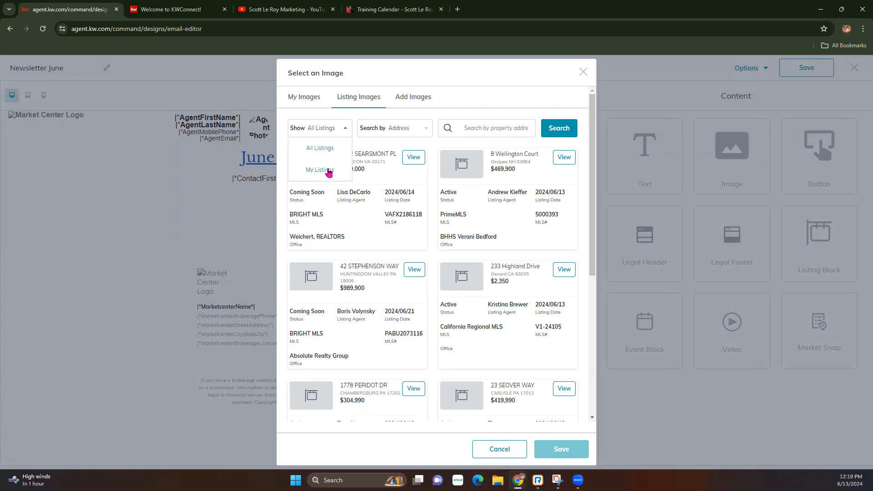
pyautogui.click(426, 128)
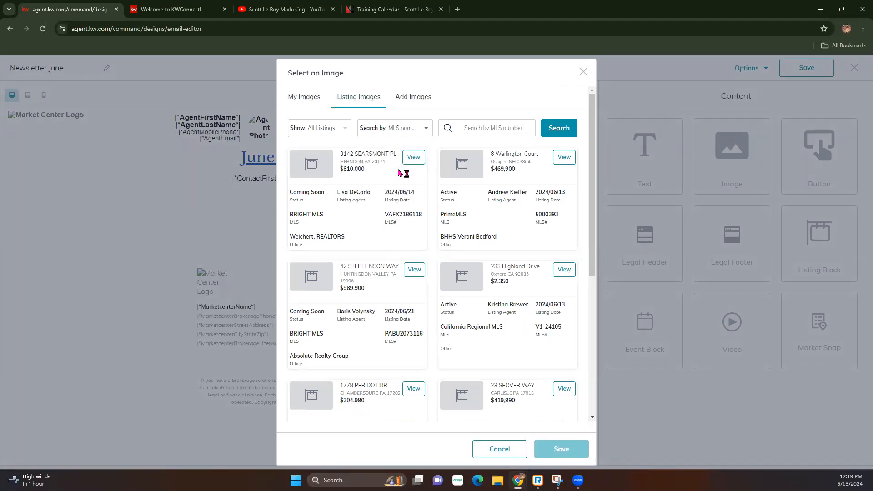
pyautogui.click(422, 97)
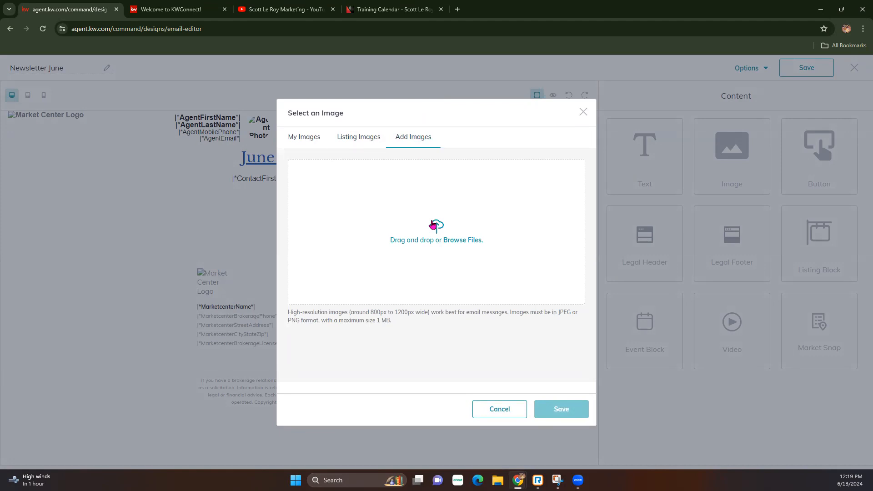
pyautogui.click(457, 9)
# In the new tab, go to the KW Command dashboard's Designs and open FathersDay-Sketch.
pyautogui.write('ag')
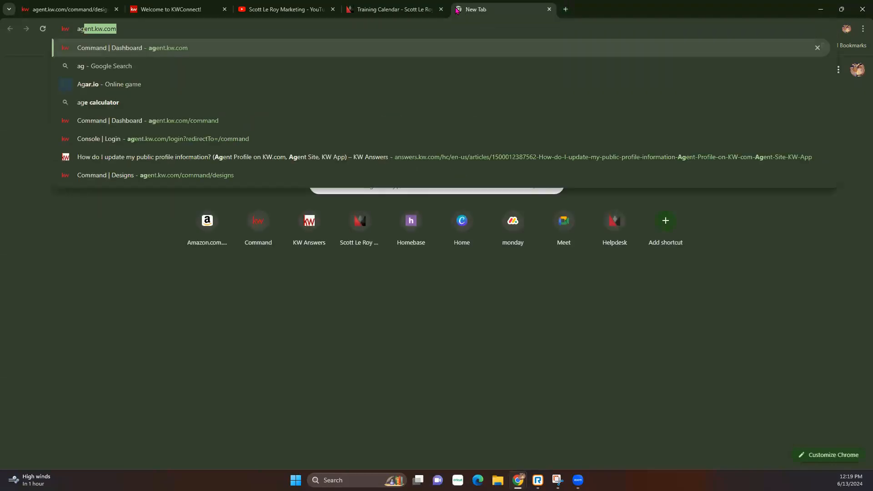
pyautogui.press('Return')
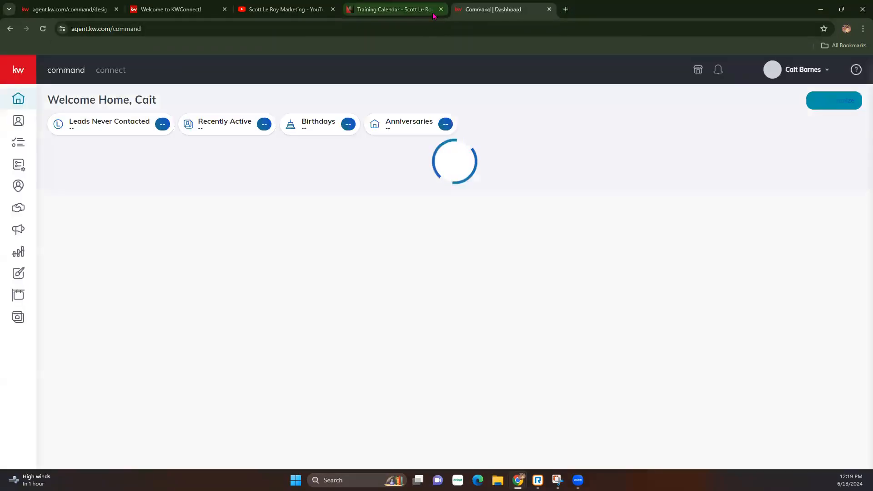
pyautogui.click(87, 4)
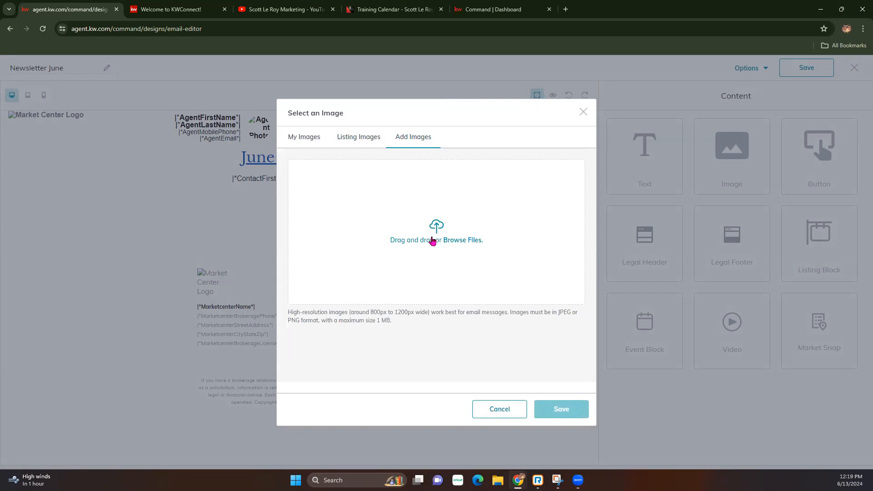
pyautogui.click(480, 16)
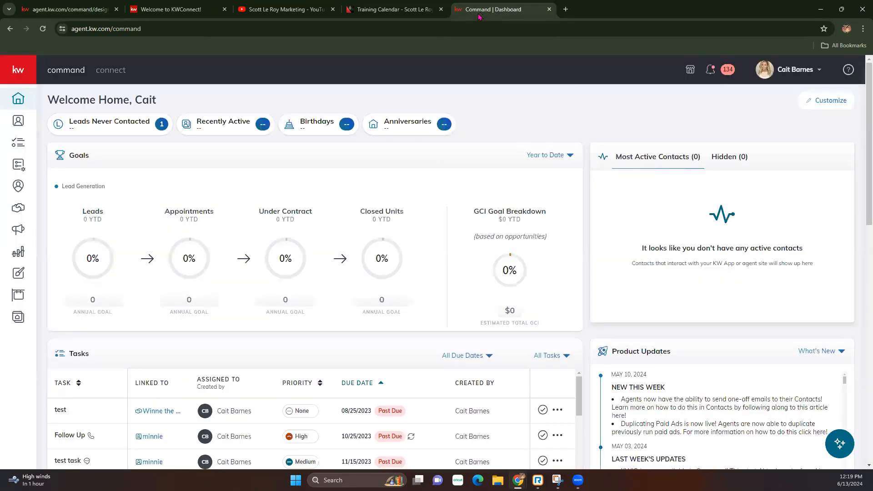
pyautogui.click(25, 273)
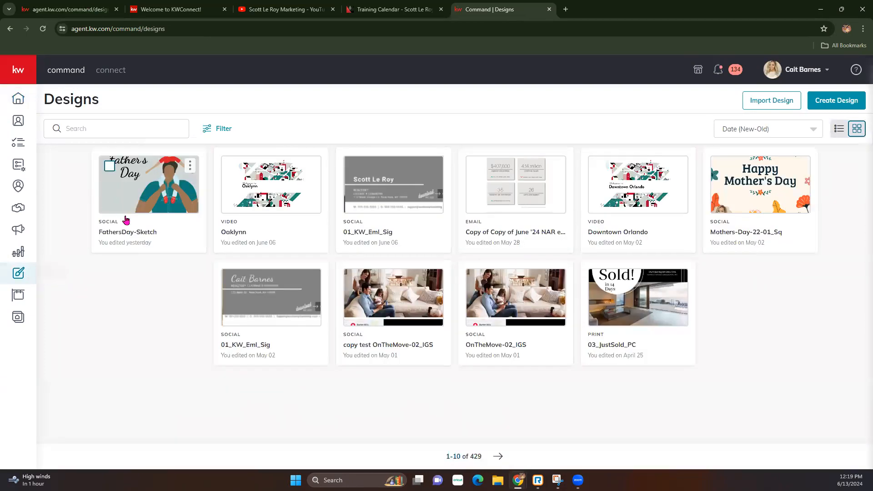
pyautogui.click(190, 173)
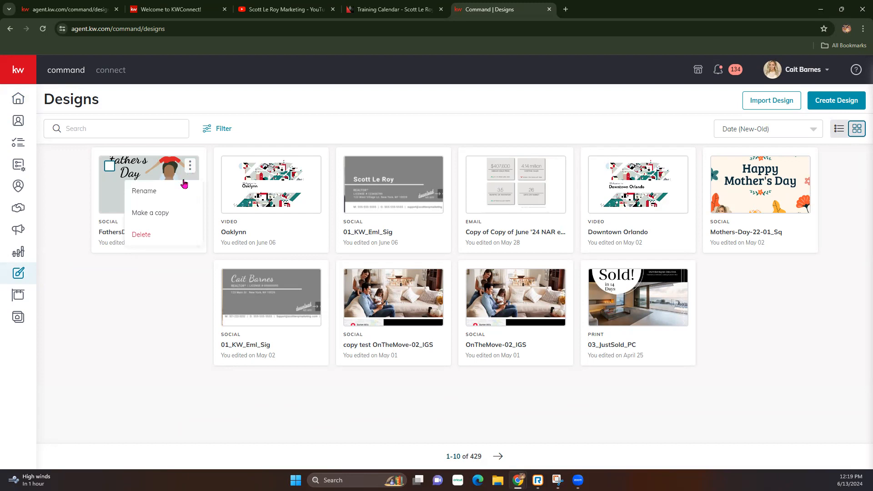
pyautogui.click(116, 195)
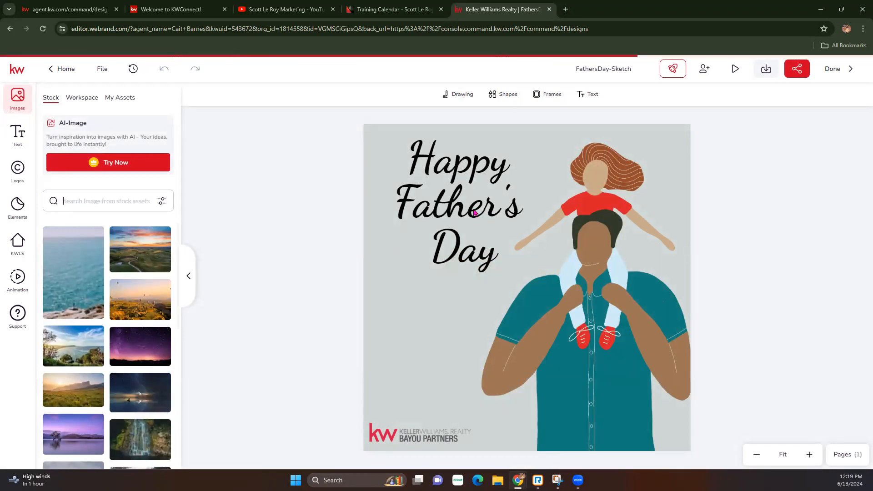
# Download FathersDay-Sketch as a high-quality JPEG and return to the email's image upload.
pyautogui.click(766, 68)
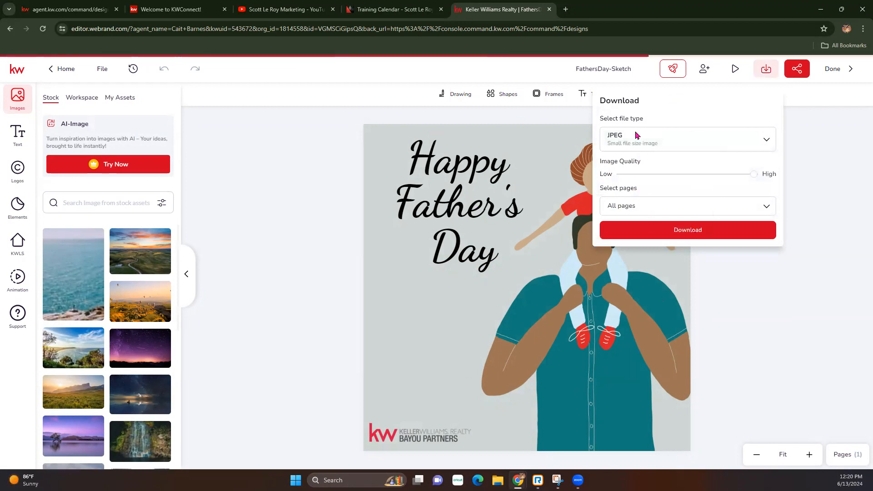
pyautogui.click(659, 232)
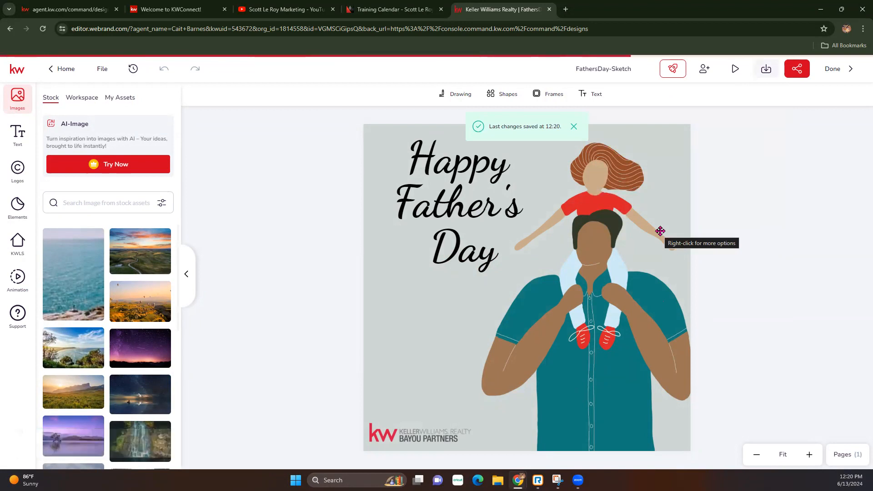
pyautogui.click(62, 9)
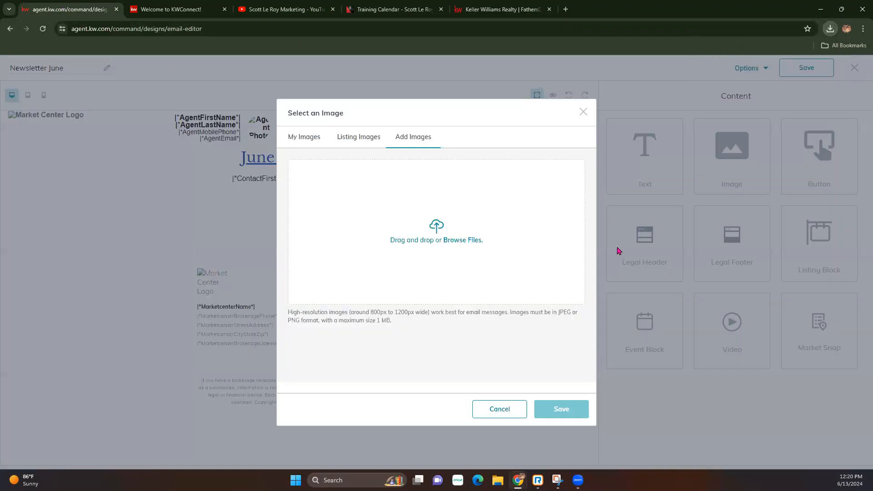
# Upload FathersDay-Sketch (1).jpeg from downloads and insert it below the greeting line.
pyautogui.click(830, 28)
pyautogui.moveTo(750, 70); pyautogui.dragTo(434, 239)
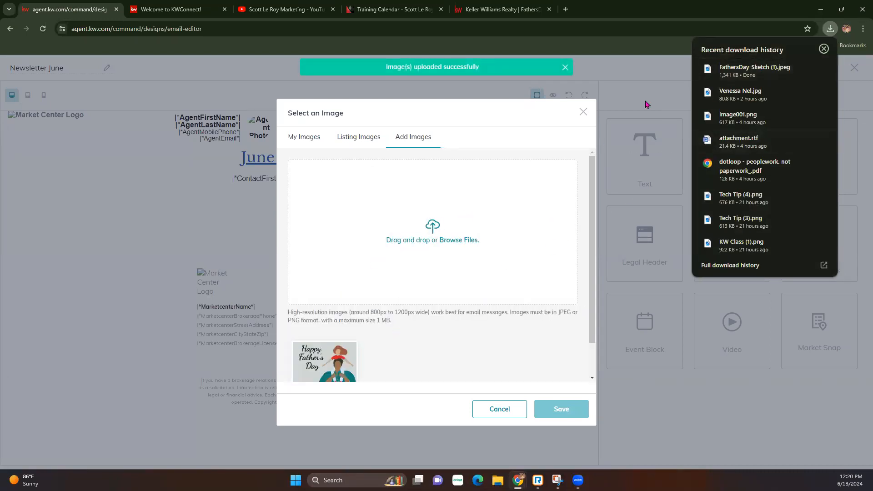
pyautogui.click(824, 48)
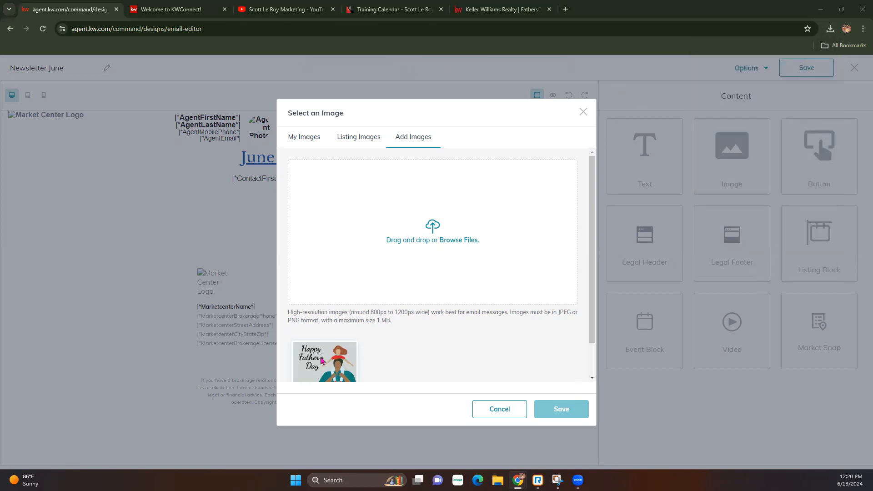
pyautogui.click(321, 360)
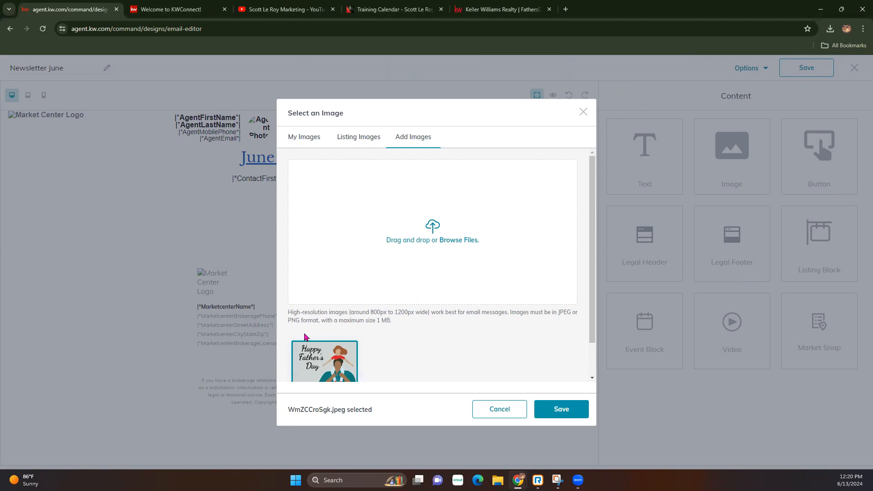
pyautogui.click(561, 410)
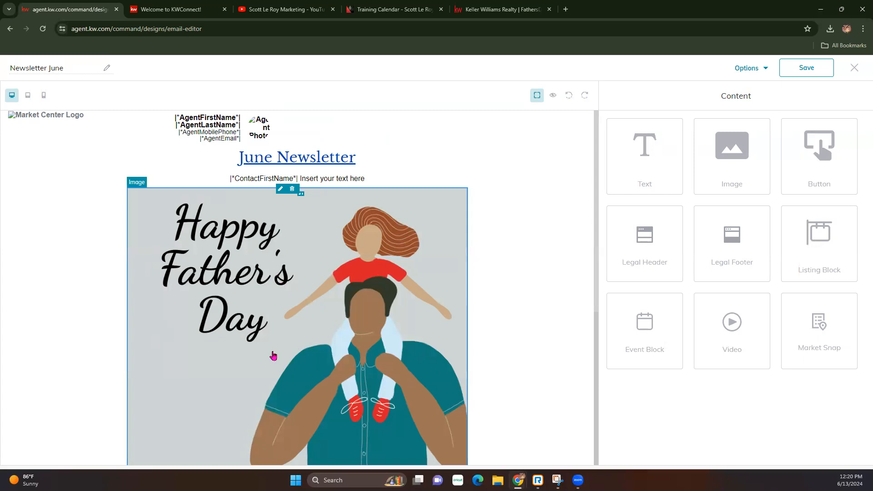
pyautogui.click(273, 288)
pyautogui.scroll(-2, 273, 287)
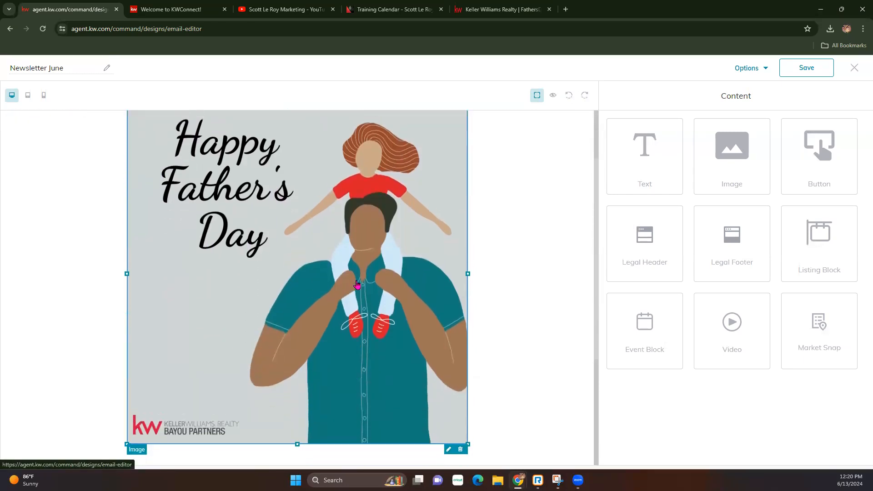
pyautogui.scroll(2, 357, 285)
# Link the Father's Day image to the copied YouTube channel videos page as a web address.
pyautogui.click(448, 183)
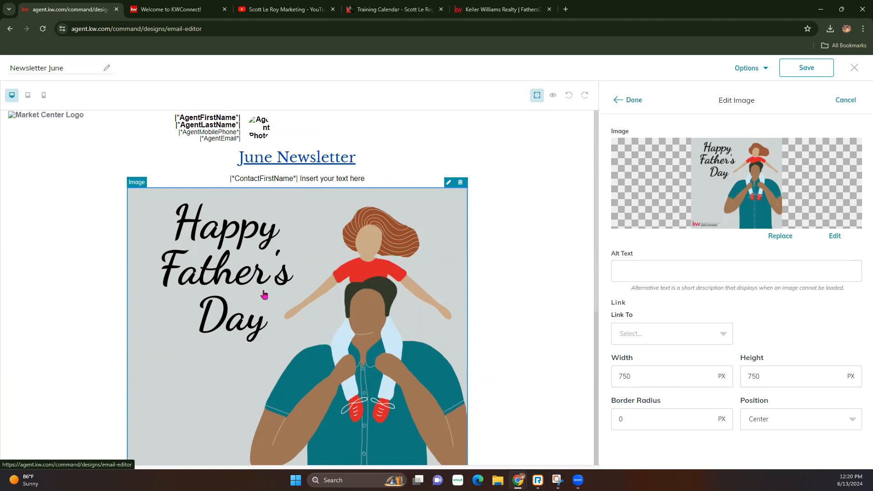
pyautogui.click(653, 336)
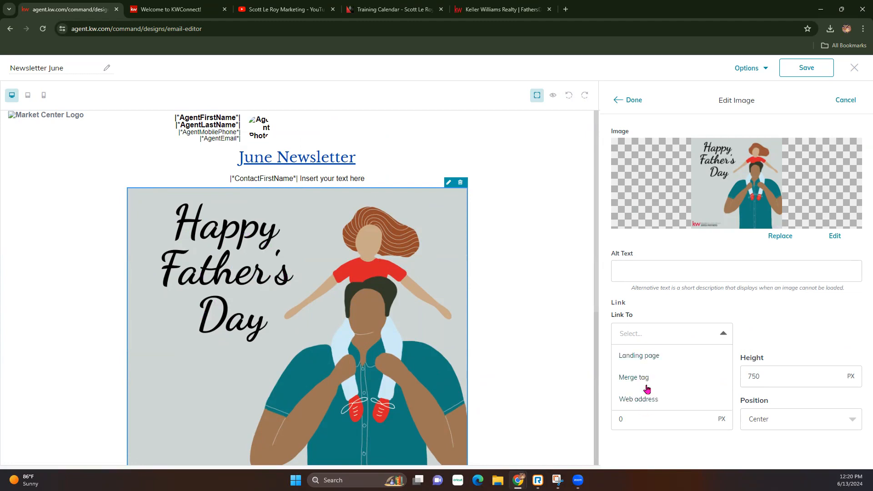
pyautogui.click(645, 399)
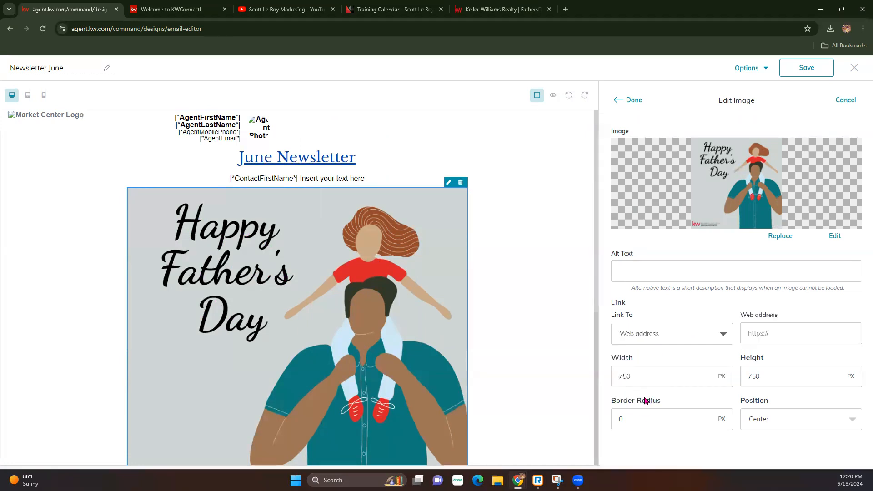
pyautogui.click(297, 9)
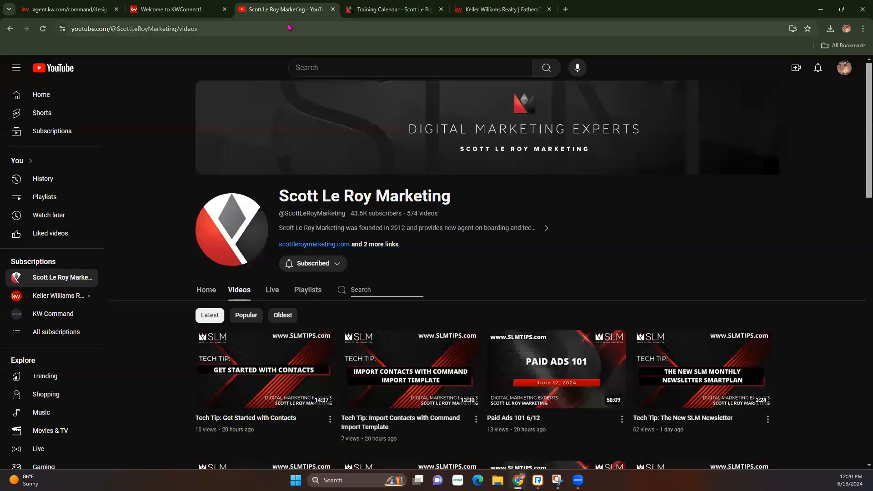
pyautogui.click(284, 33)
pyautogui.hotkey('ctrl', 'c')
pyautogui.click(108, 7)
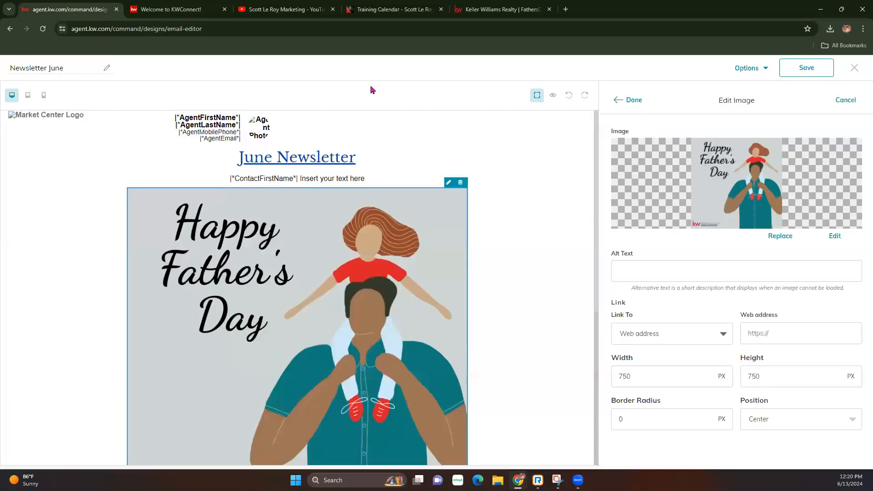
pyautogui.click(792, 326)
pyautogui.hotkey('ctrl', 'v')
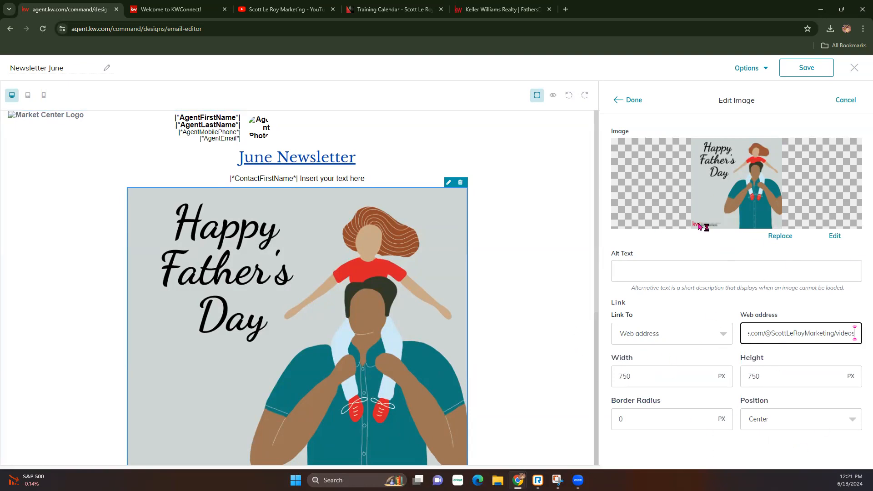
pyautogui.click(635, 101)
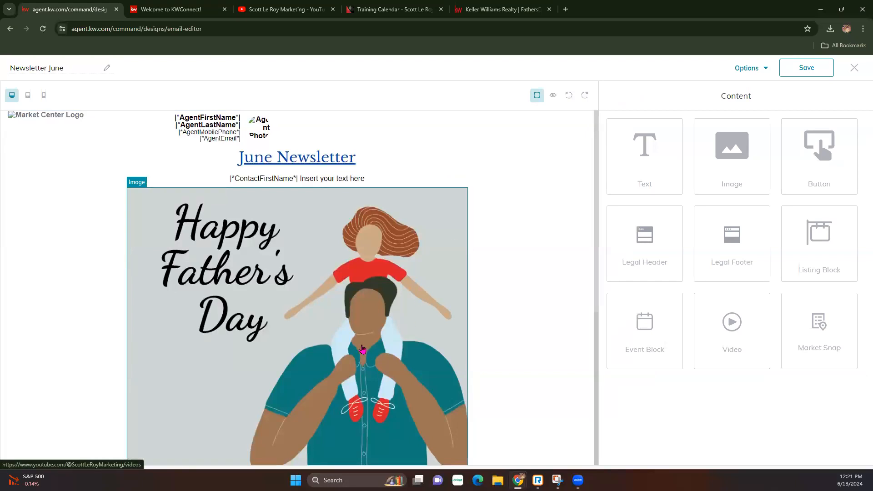
# Shrink the Father's Day image to 511 × 511 px and confirm the size in its settings.
pyautogui.click(299, 276)
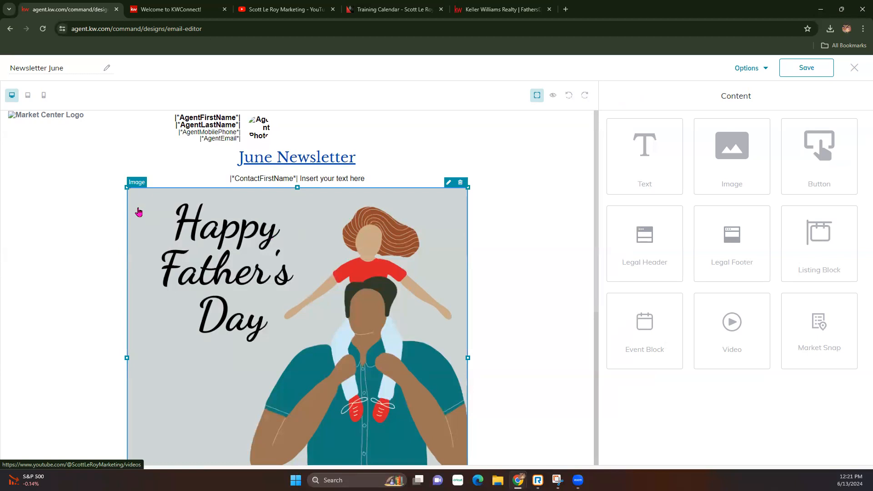
pyautogui.moveTo(126, 187); pyautogui.dragTo(245, 302)
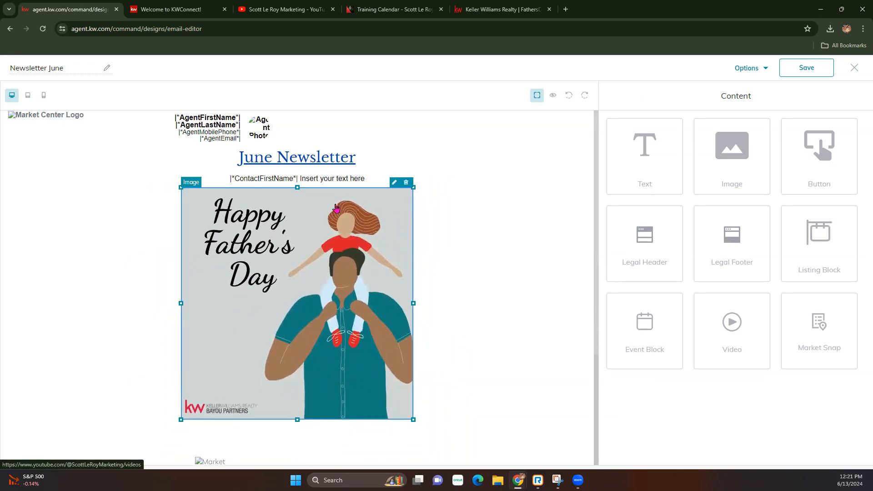
pyautogui.click(395, 183)
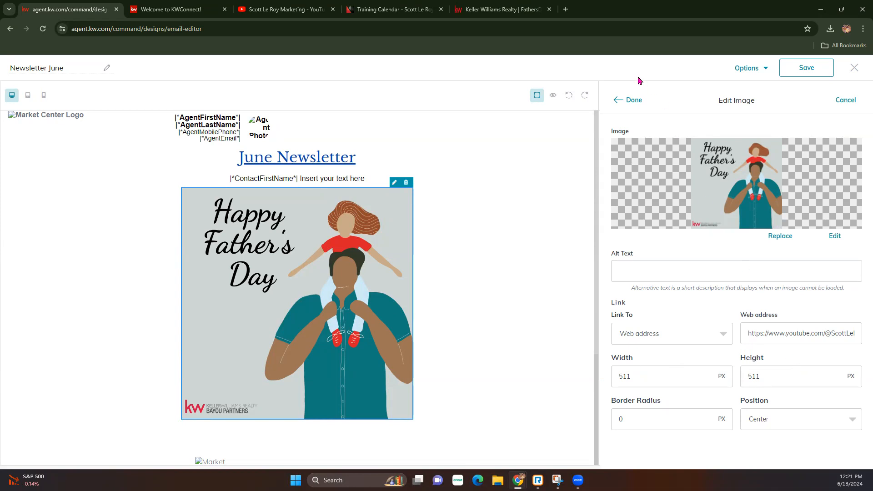
pyautogui.click(624, 100)
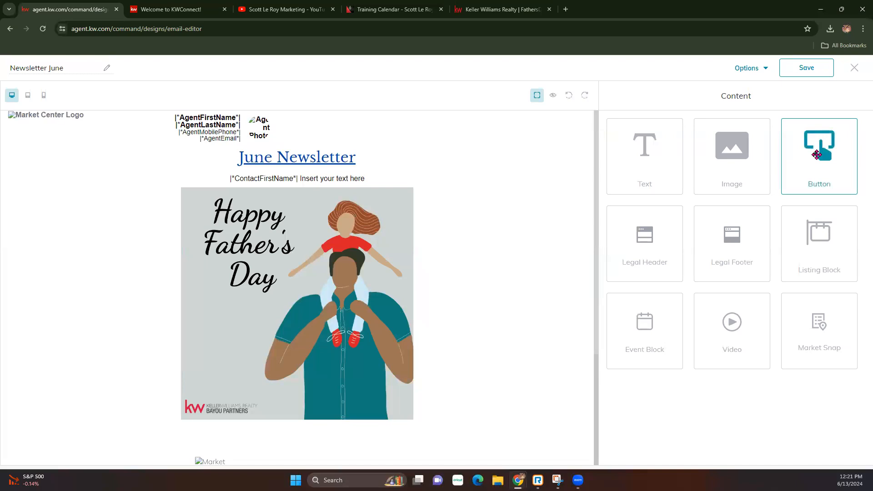
# Add a button labelled 'Enter to WiN' below the image, linked to the YouTube videos address.
pyautogui.moveTo(818, 159); pyautogui.dragTo(314, 444)
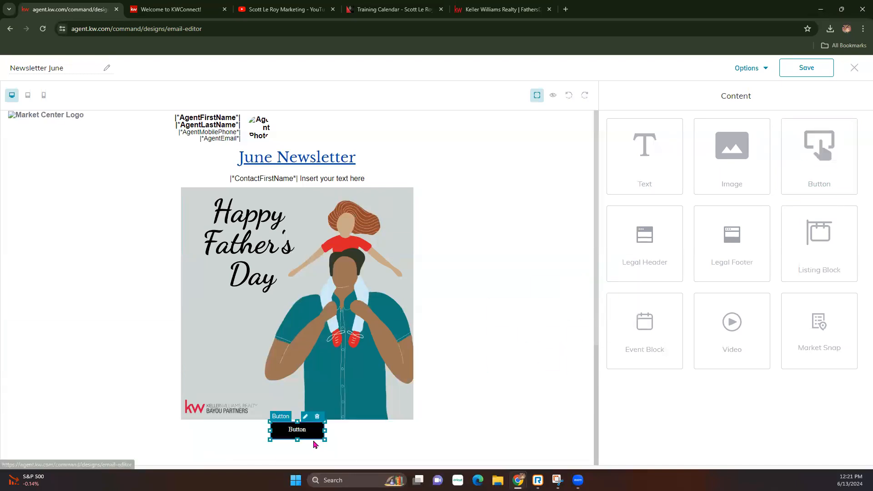
pyautogui.click(305, 417)
pyautogui.doubleClick(665, 153)
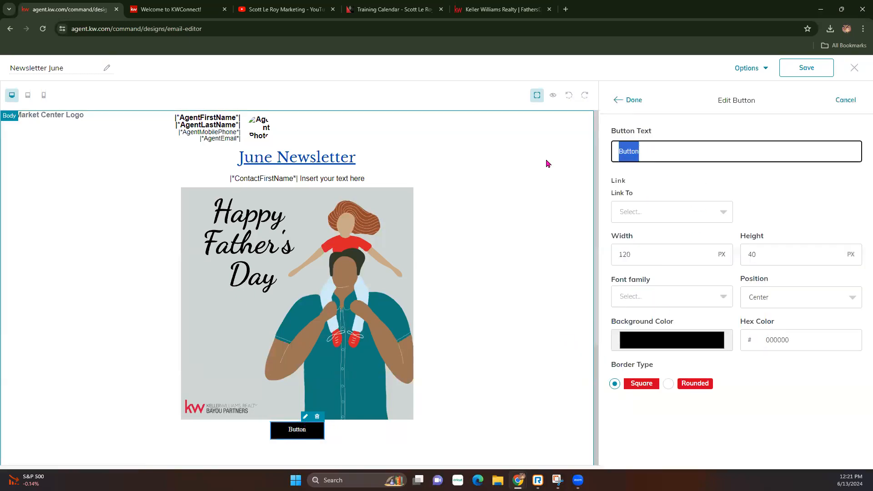
pyautogui.write('Enter to WiN')
pyautogui.click(658, 219)
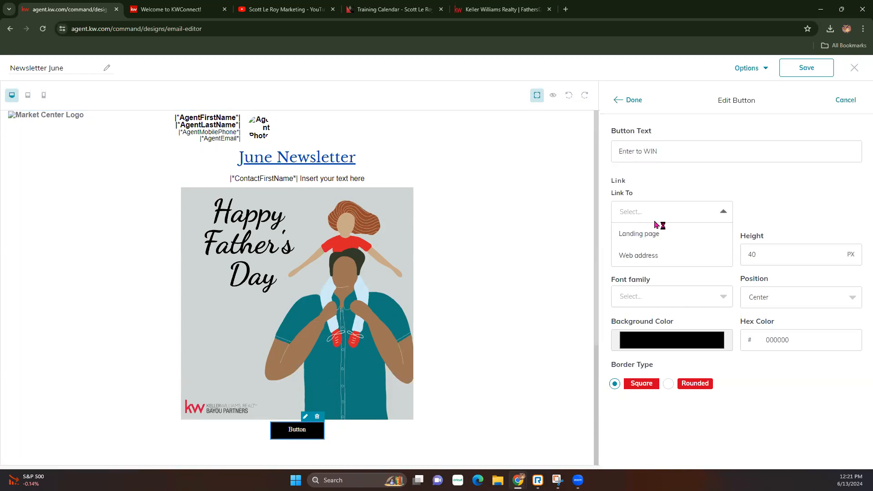
pyautogui.click(646, 256)
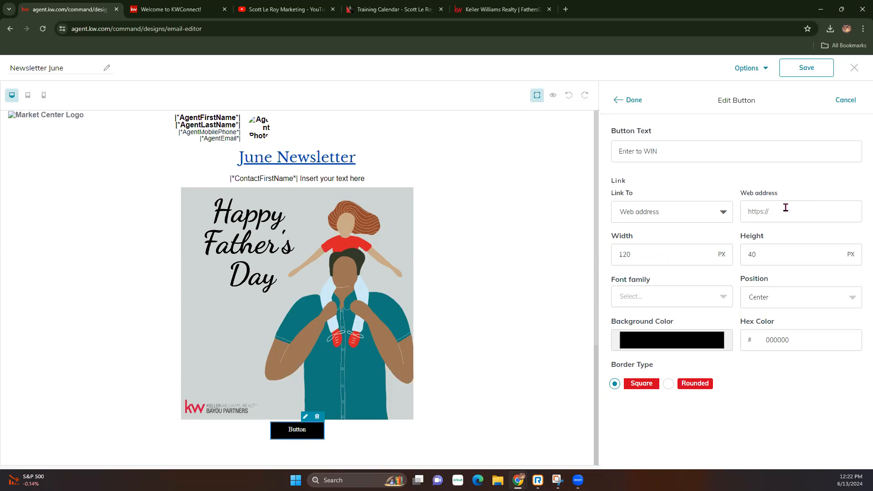
pyautogui.click(764, 214)
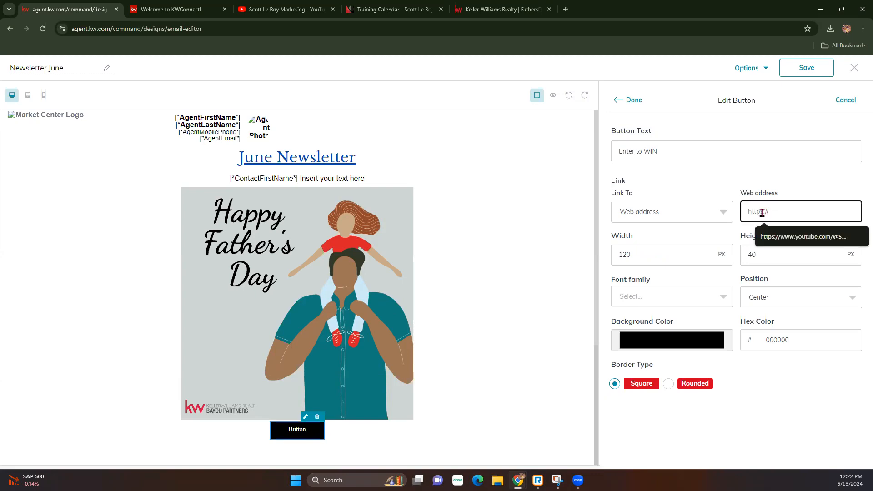
pyautogui.hotkey('ctrl', 'v')
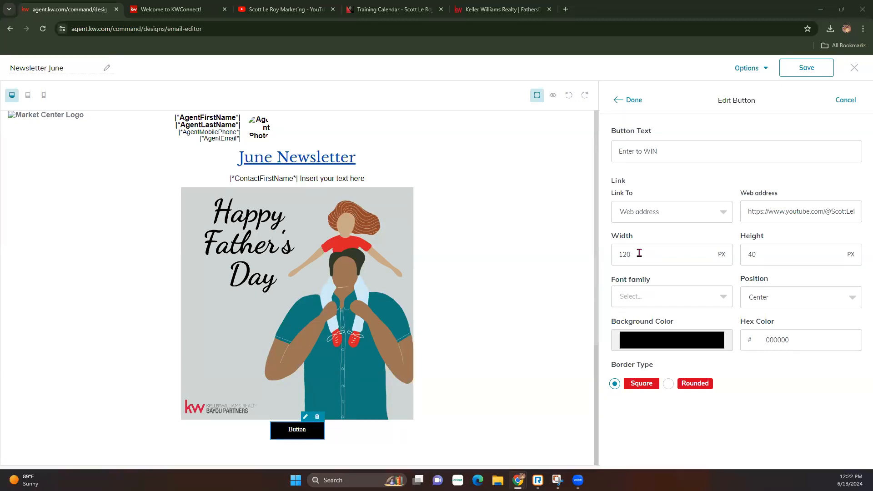
# Set the button width to 400, font to LibreBaskerville, and keep it centred.
pyautogui.click(670, 253)
pyautogui.write('4')
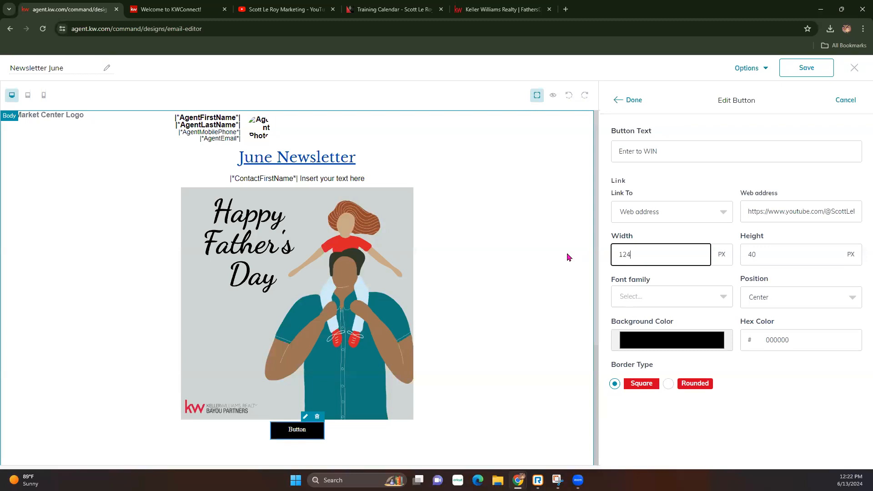
pyautogui.press('BackSpace')
pyautogui.press('BackSpace')
pyautogui.write('400')
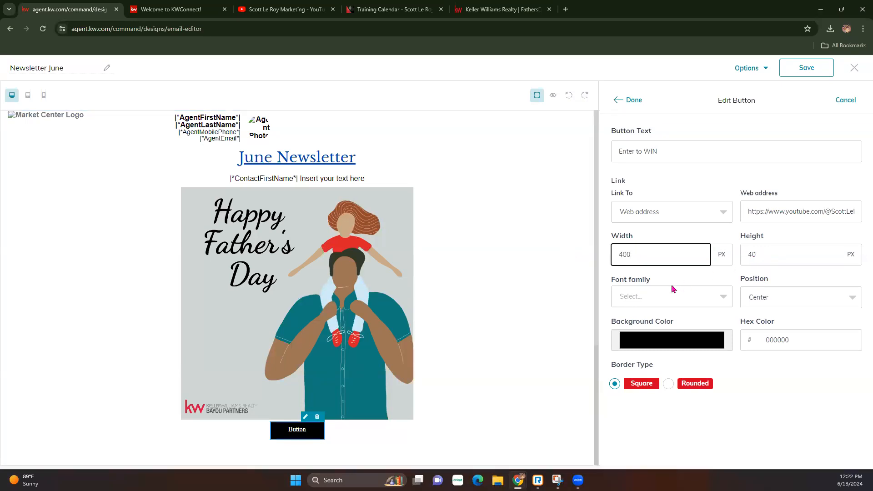
pyautogui.click(669, 297)
pyautogui.click(641, 406)
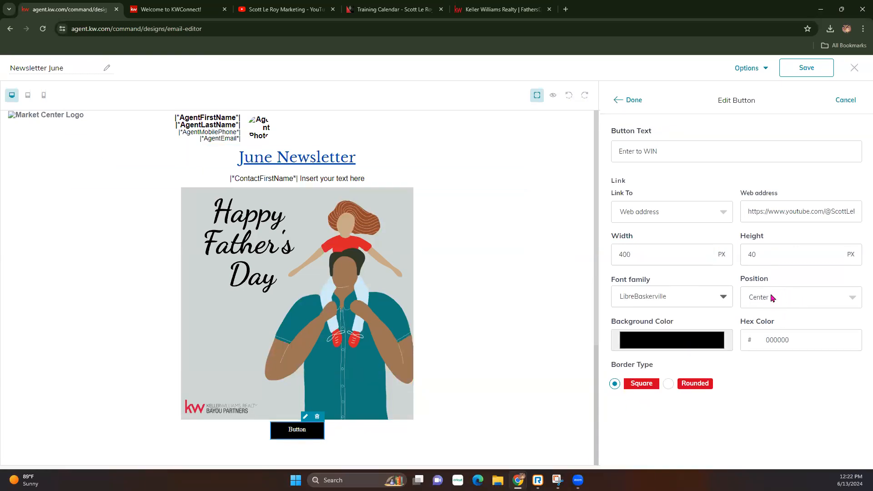
pyautogui.click(757, 295)
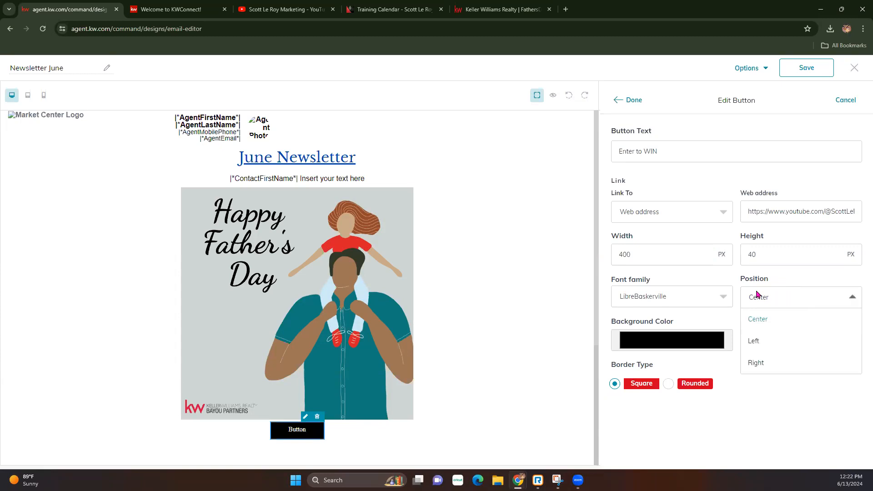
pyautogui.click(731, 401)
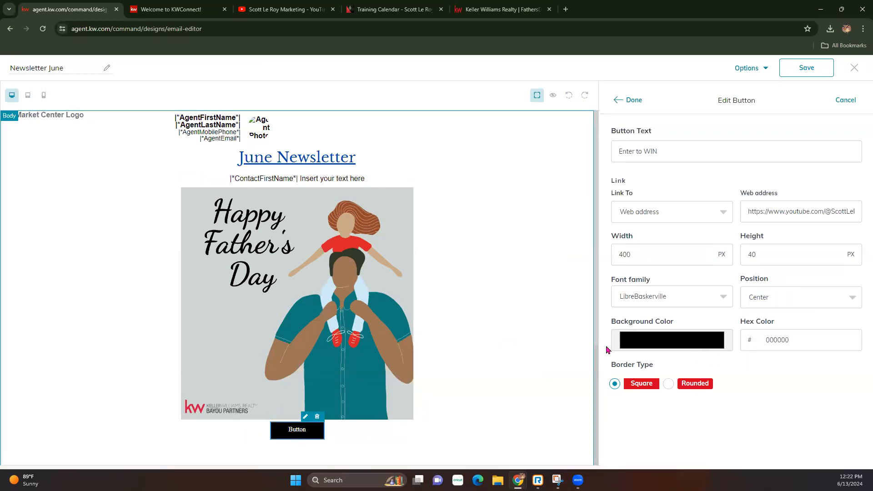
# Give the button a dark blue #063084 background and rounded corners with radius 25.
pyautogui.click(647, 343)
pyautogui.moveTo(664, 427); pyautogui.dragTo(676, 430)
pyautogui.moveTo(682, 361); pyautogui.dragTo(711, 384)
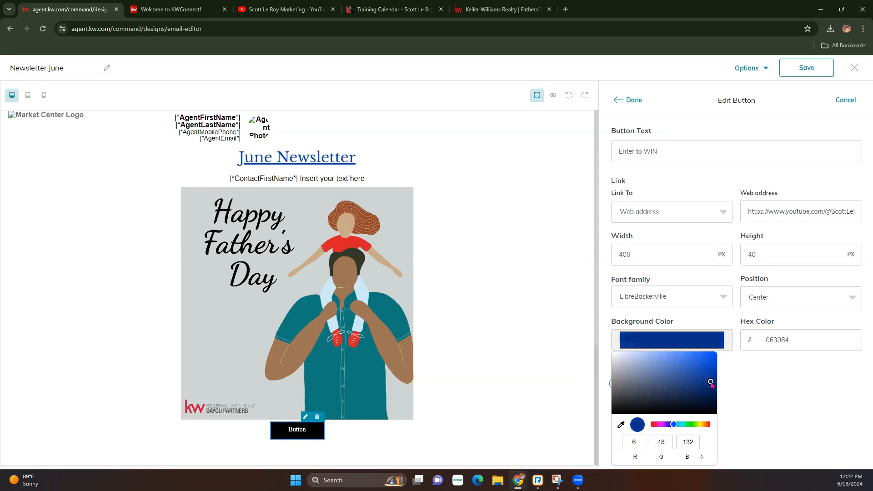
pyautogui.click(759, 389)
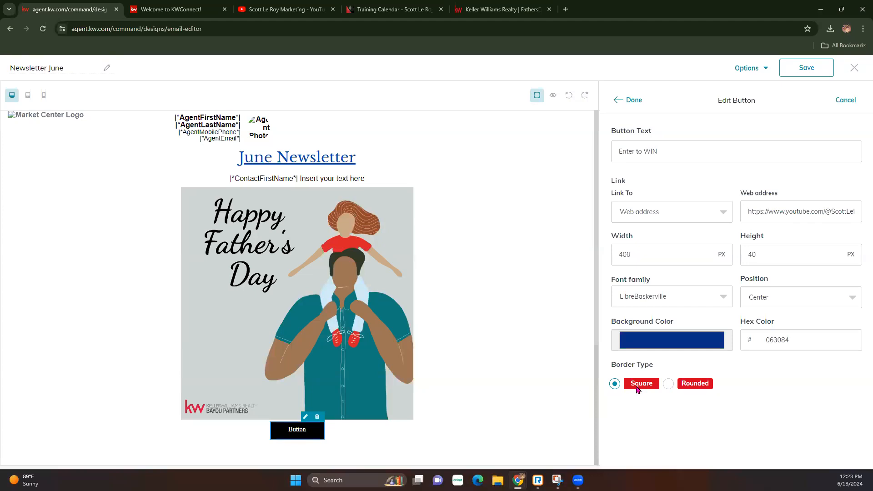
pyautogui.click(669, 384)
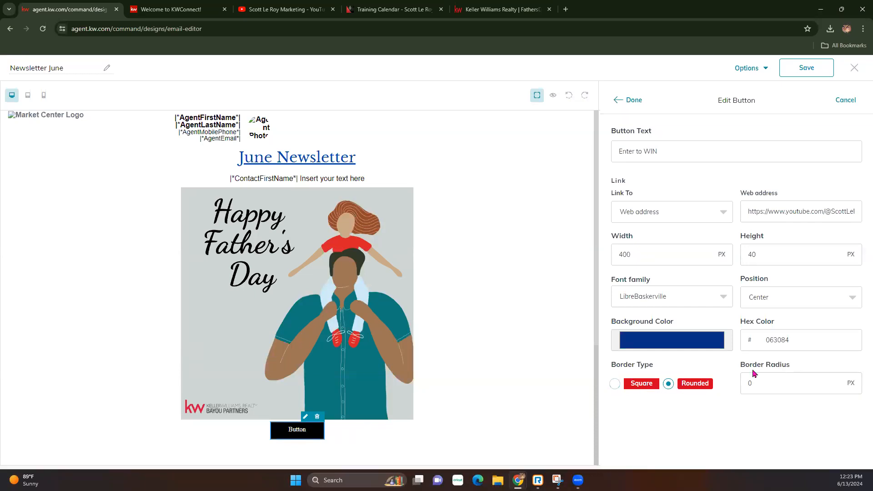
pyautogui.doubleClick(755, 381)
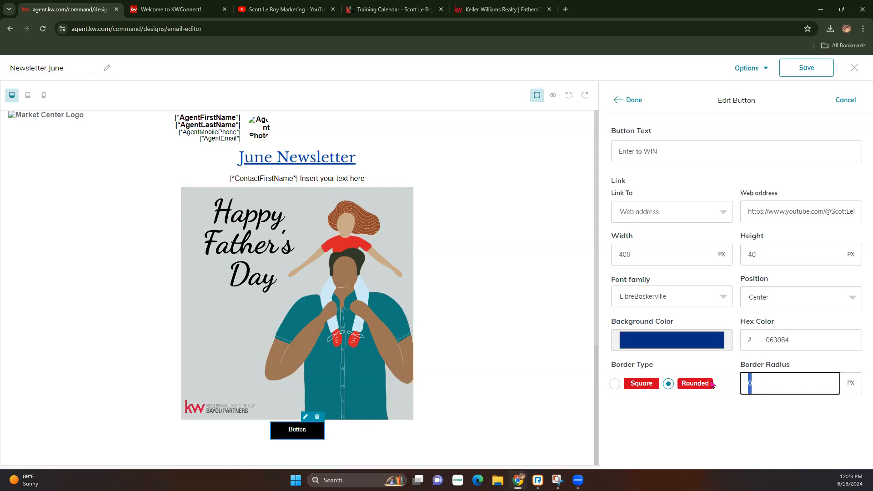
pyautogui.write('25')
# Finish the button and stack four placeholder listing blocks beneath it.
pyautogui.click(632, 101)
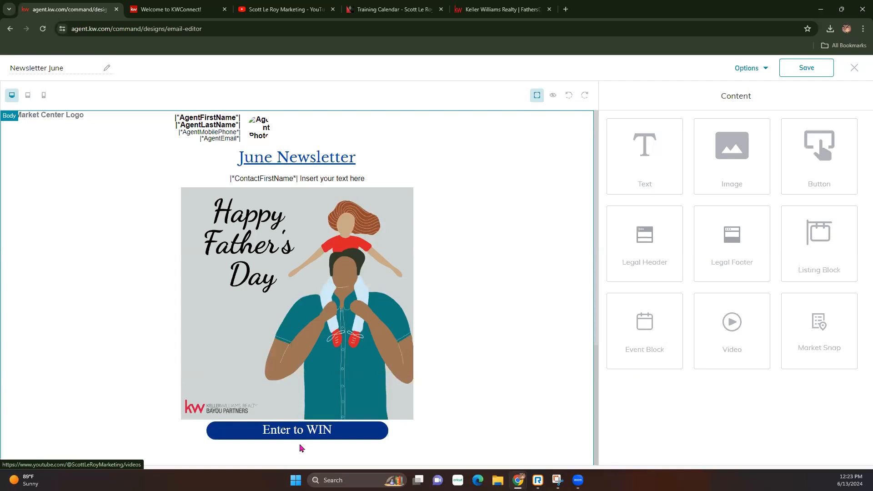
pyautogui.scroll(-2, 455, 353)
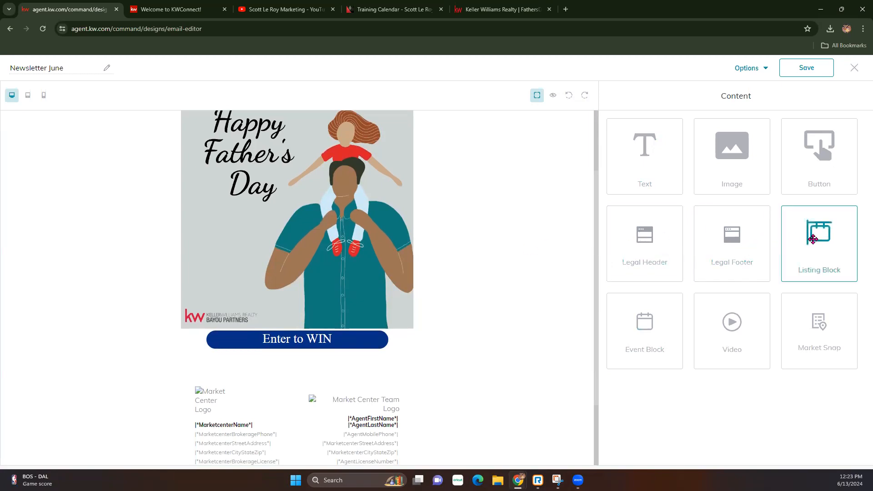
pyautogui.moveTo(816, 242); pyautogui.dragTo(415, 348)
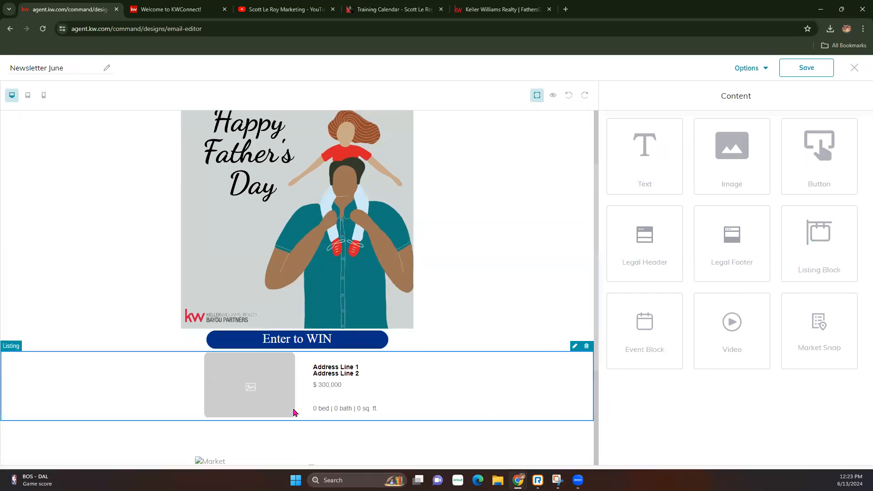
pyautogui.moveTo(807, 230); pyautogui.dragTo(489, 422)
pyautogui.scroll(-2, 499, 353)
pyautogui.moveTo(828, 247); pyautogui.dragTo(474, 390)
pyautogui.scroll(-3, 505, 337)
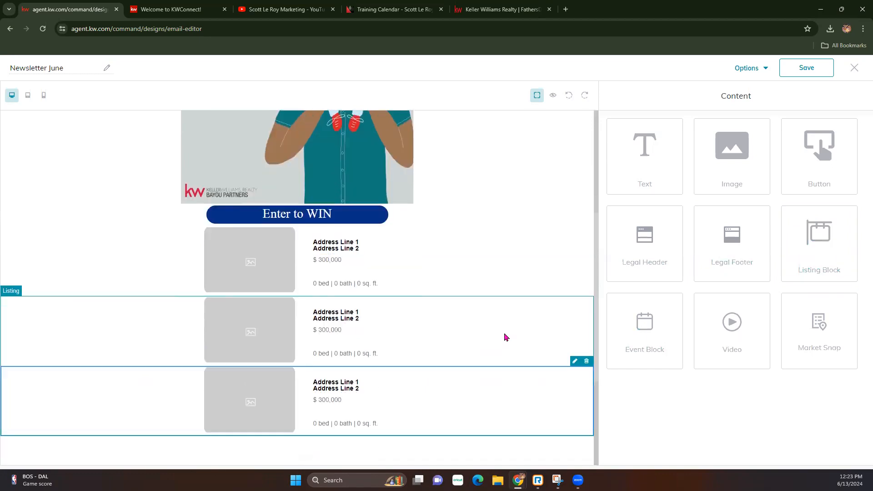
pyautogui.moveTo(808, 240); pyautogui.dragTo(493, 329)
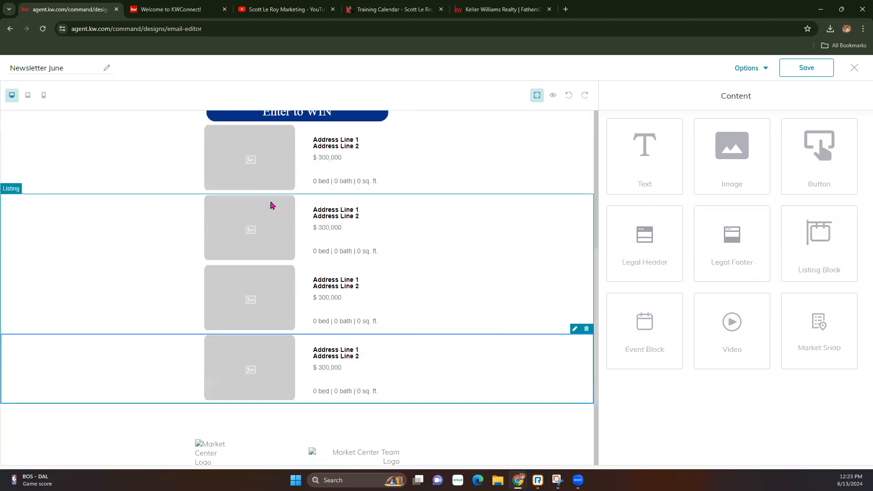
pyautogui.click(509, 150)
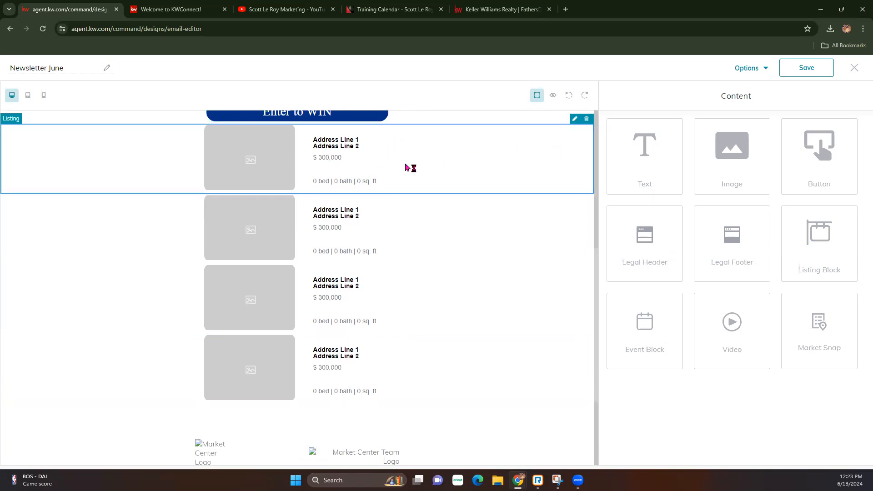
# Fill the top listing block with the Main St, Dryden property found by searching 'main st'.
pyautogui.click(575, 119)
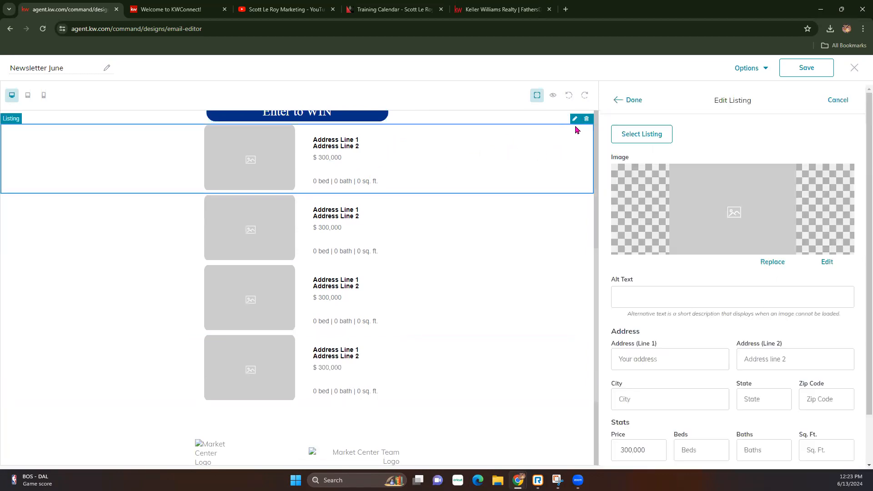
pyautogui.click(641, 141)
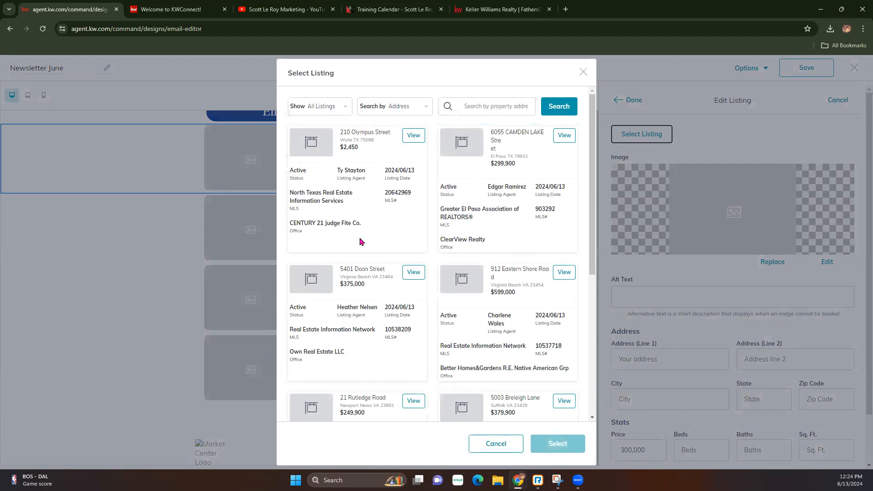
pyautogui.click(473, 108)
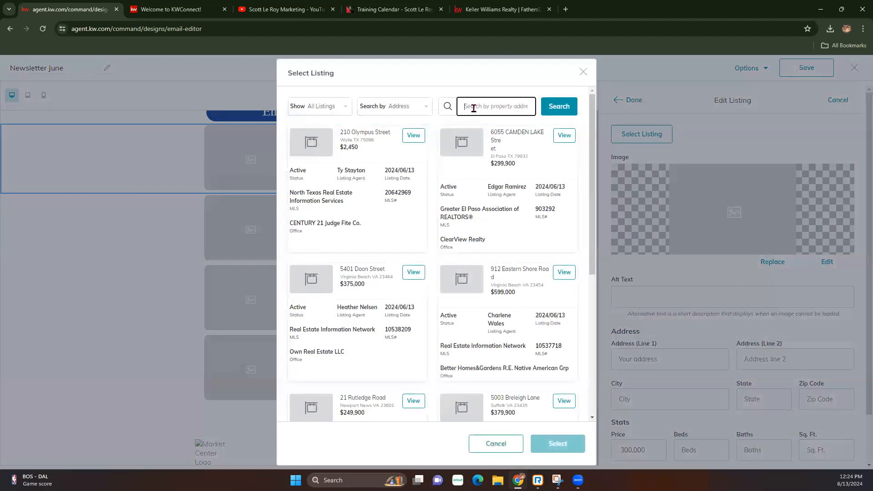
pyautogui.write('main st')
pyautogui.click(557, 113)
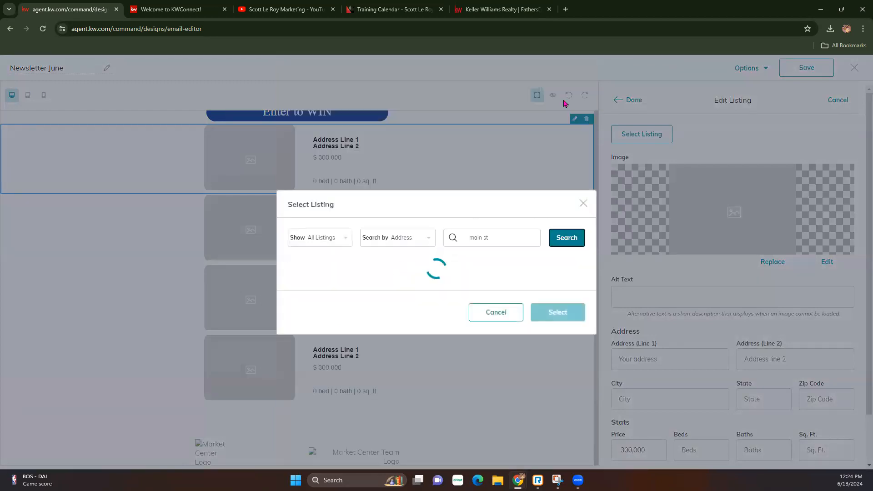
pyautogui.scroll(-5, 460, 270)
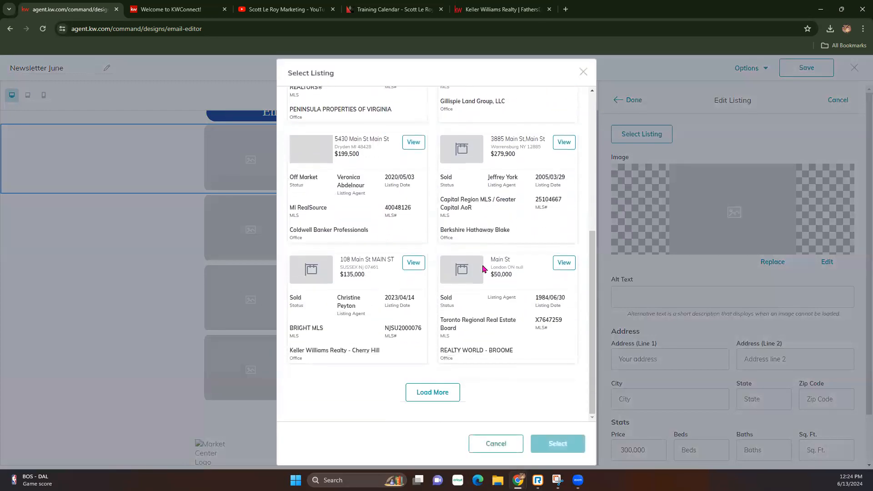
pyautogui.click(414, 142)
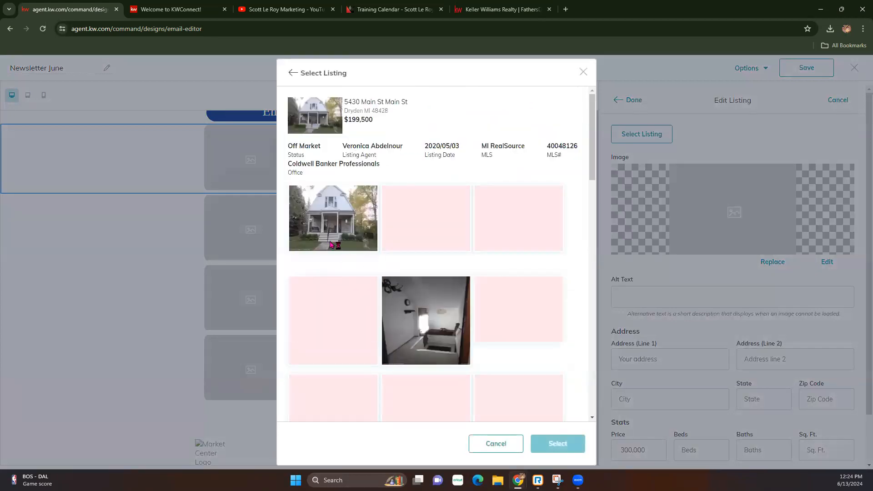
pyautogui.click(553, 447)
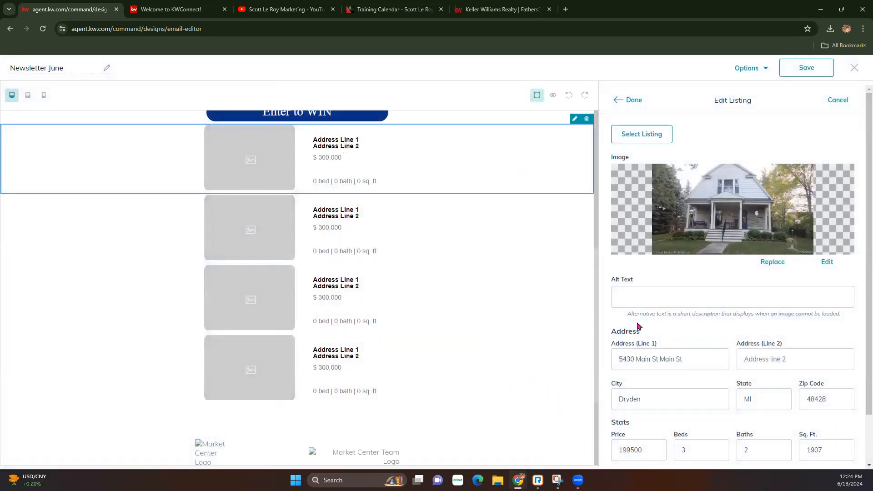
pyautogui.scroll(-1, 632, 319)
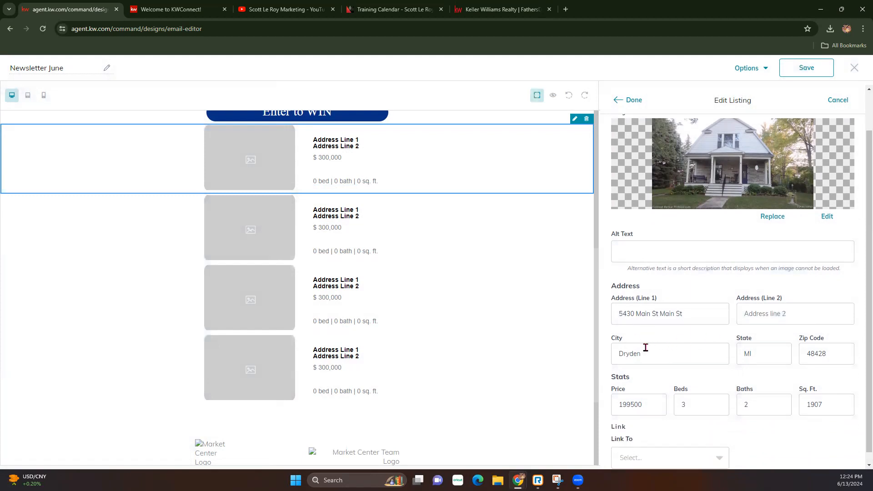
pyautogui.scroll(-1, 751, 348)
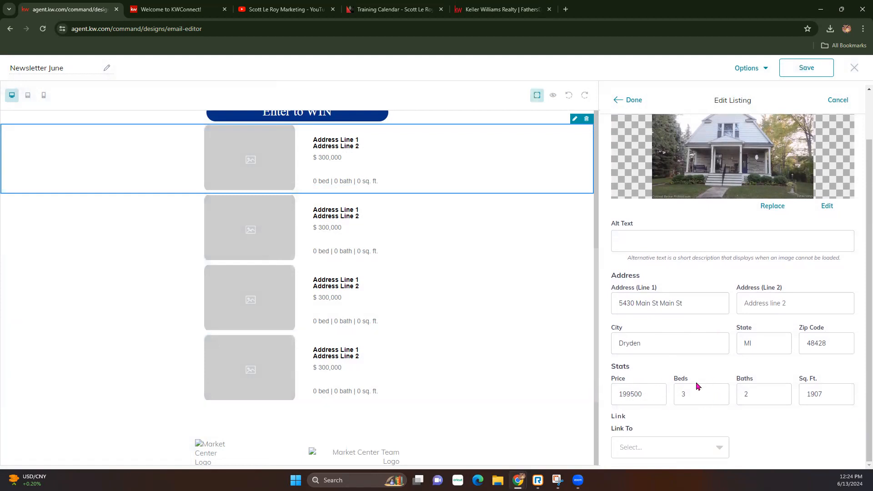
# Link the listing to a web address by pasting the copied URL.
pyautogui.click(710, 447)
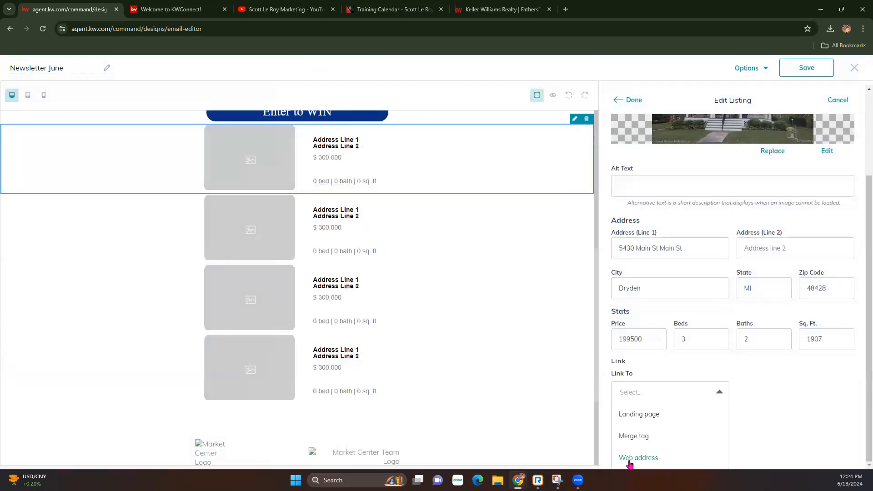
pyautogui.click(638, 457)
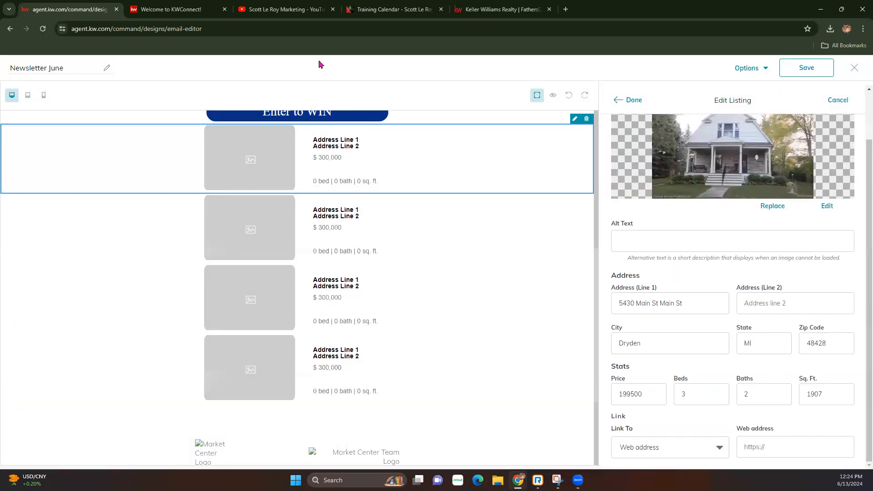
pyautogui.click(376, 10)
pyautogui.click(73, 9)
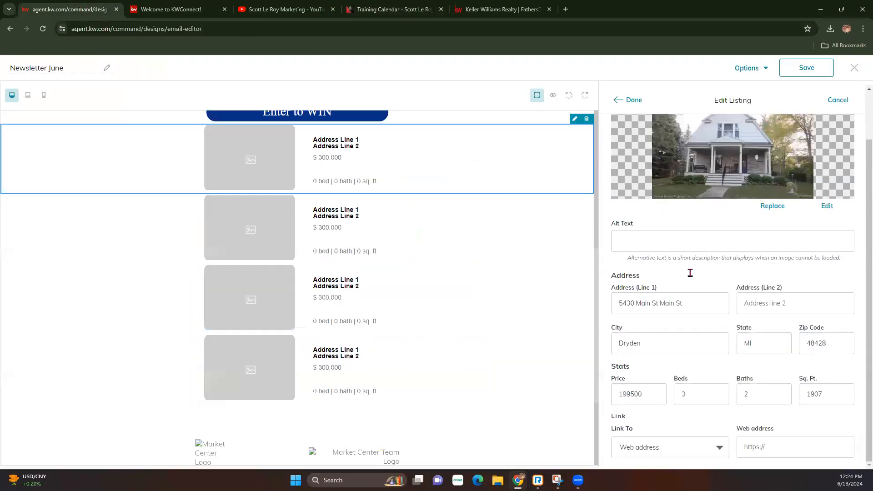
pyautogui.click(760, 446)
pyautogui.hotkey('ctrl', 'v')
pyautogui.click(719, 447)
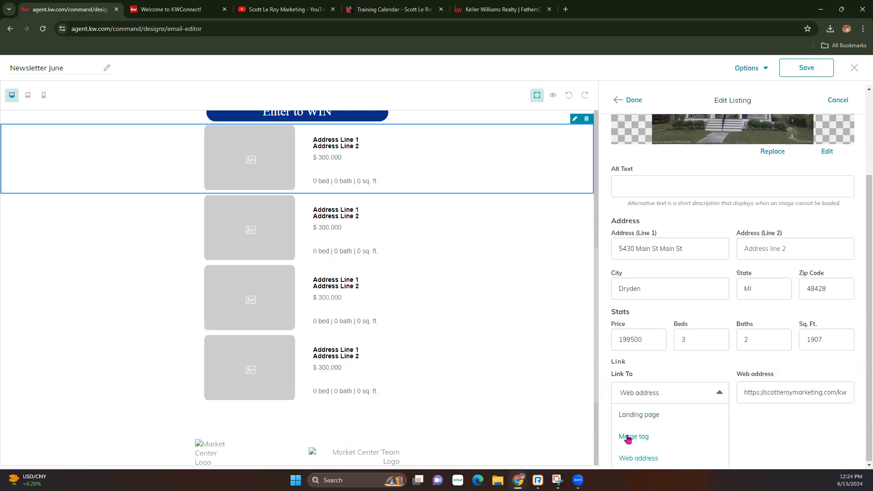
pyautogui.click(757, 436)
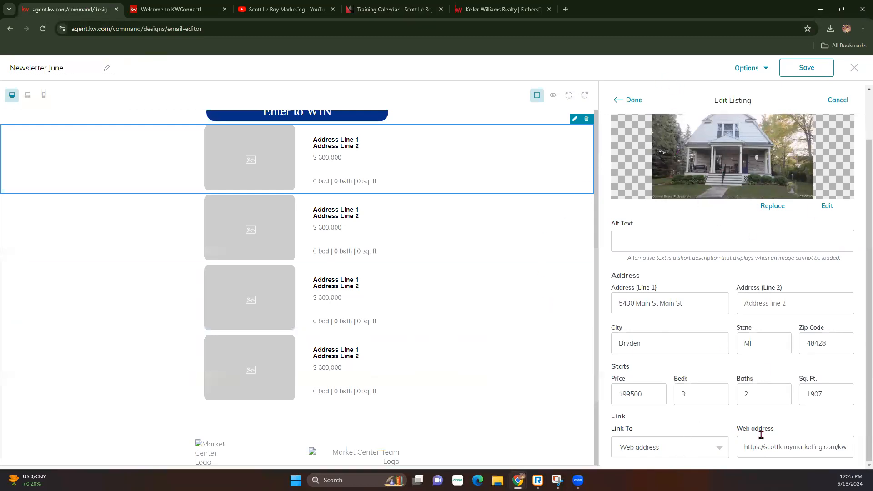
pyautogui.click(631, 100)
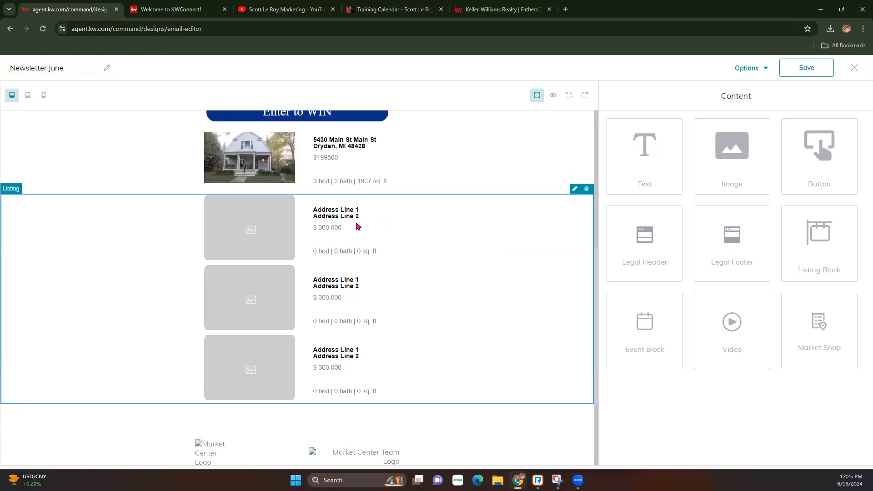
# Open the second listing block's property picker and browse the listing results.
pyautogui.click(575, 188)
pyautogui.click(422, 135)
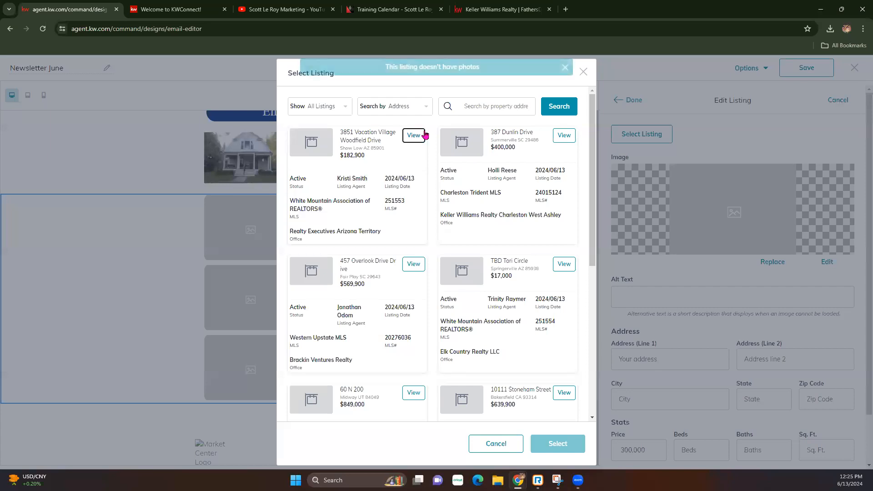
pyautogui.scroll(-6, 491, 364)
pyautogui.click(438, 394)
pyautogui.scroll(-3, 440, 331)
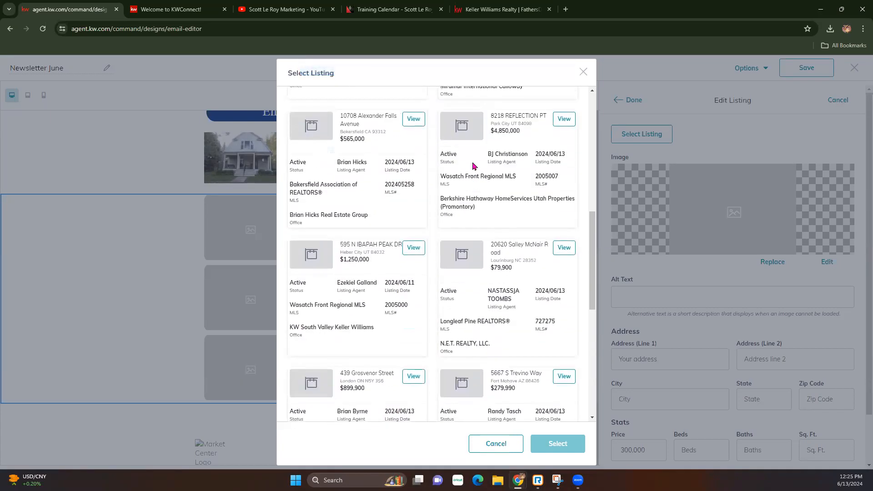
pyautogui.scroll(10, 473, 146)
# Search 'main st' and fill the card with the Main St, Melfa listing at $1400.
pyautogui.click(475, 113)
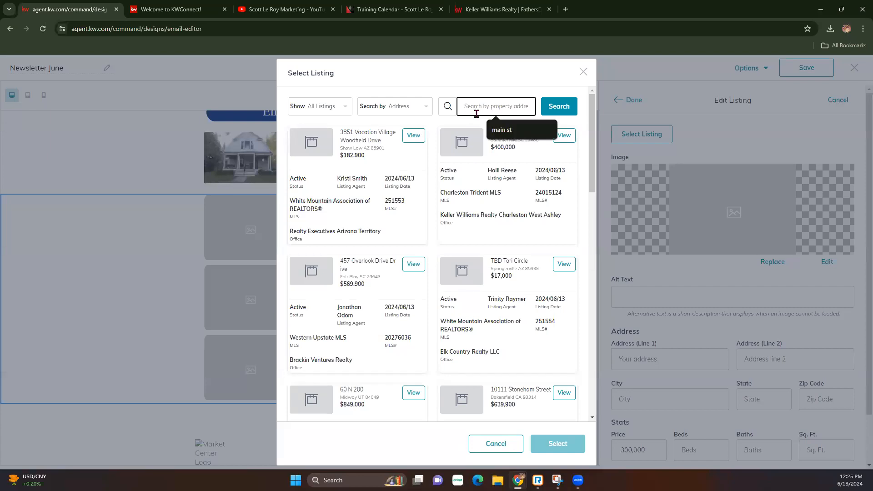
pyautogui.write('main st')
pyautogui.click(506, 132)
pyautogui.click(555, 109)
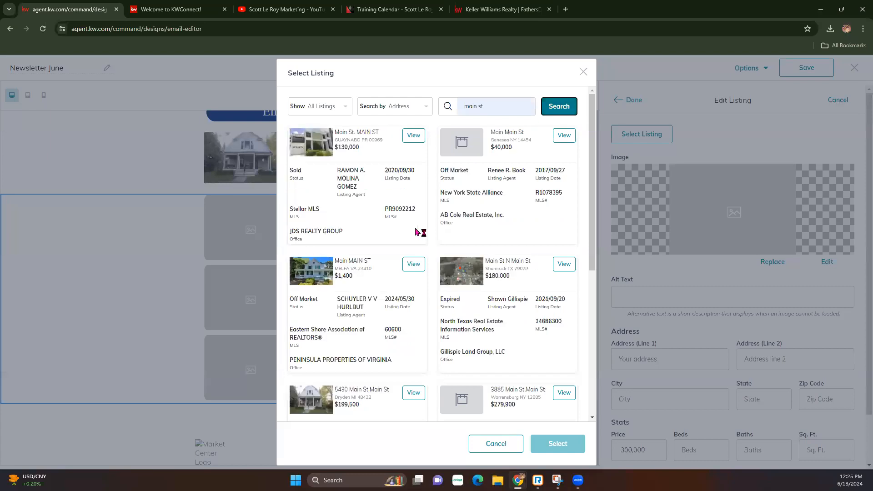
pyautogui.click(414, 265)
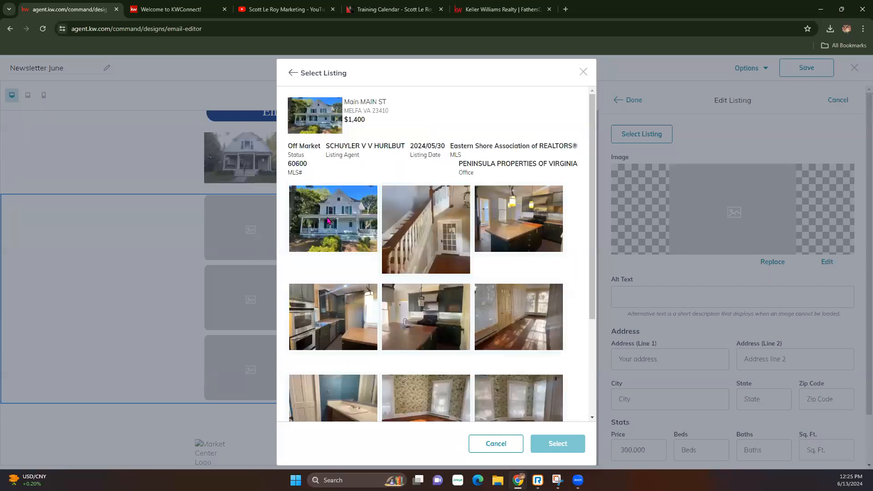
pyautogui.click(546, 454)
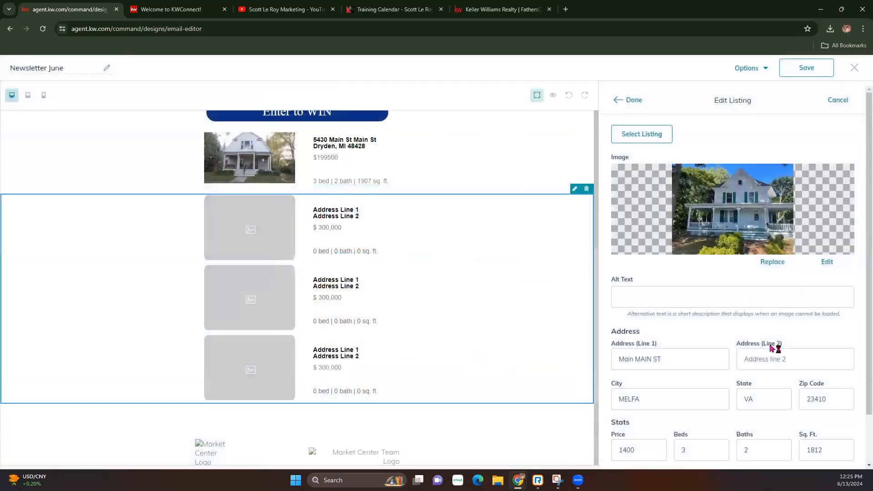
pyautogui.scroll(-1, 771, 308)
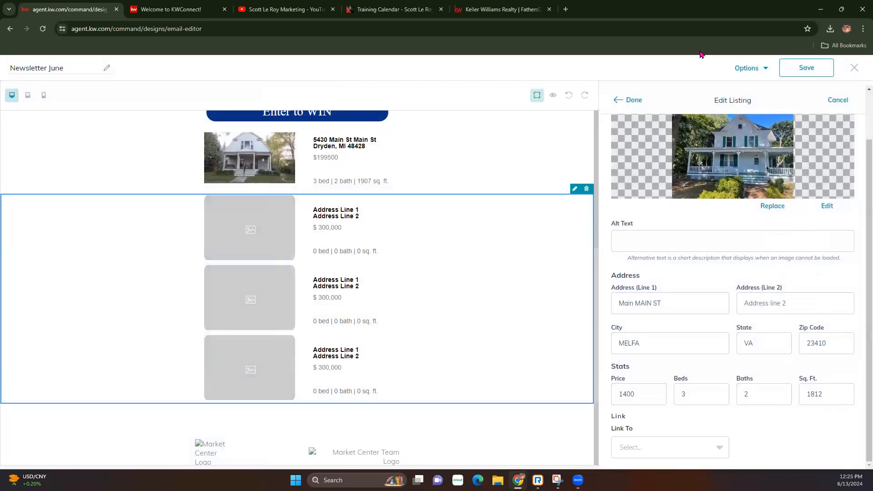
pyautogui.click(632, 99)
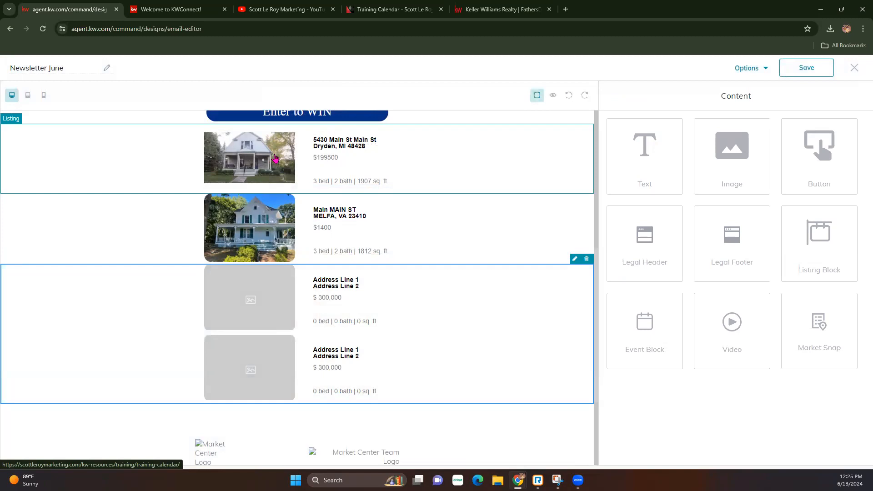
# Drop an event block below the listings and open its placeholder image settings.
pyautogui.scroll(-1, 332, 284)
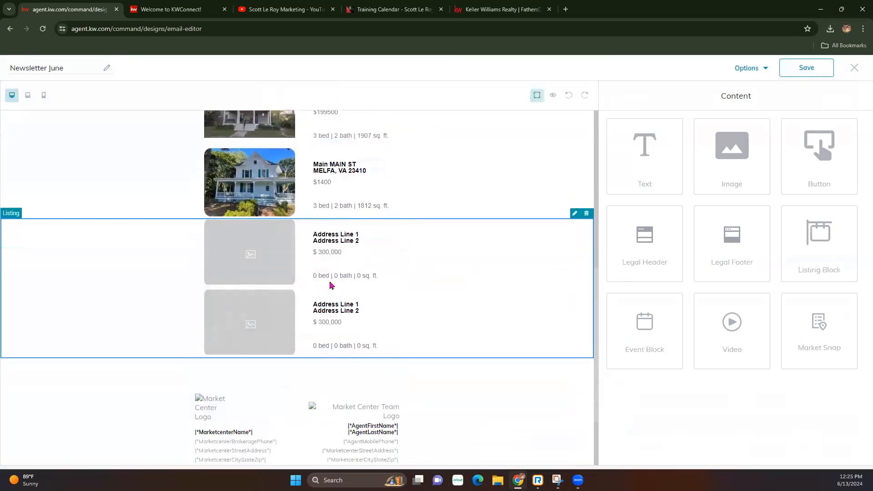
pyautogui.scroll(-2, 339, 277)
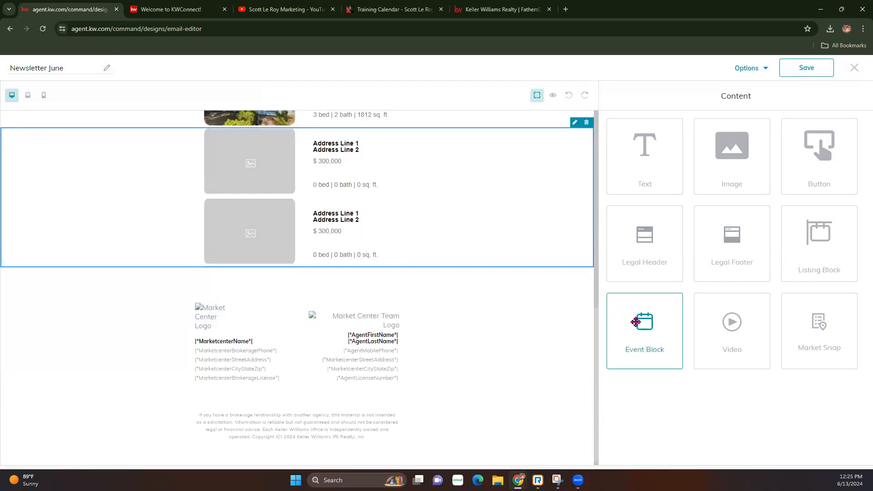
pyautogui.moveTo(636, 322); pyautogui.dragTo(527, 280)
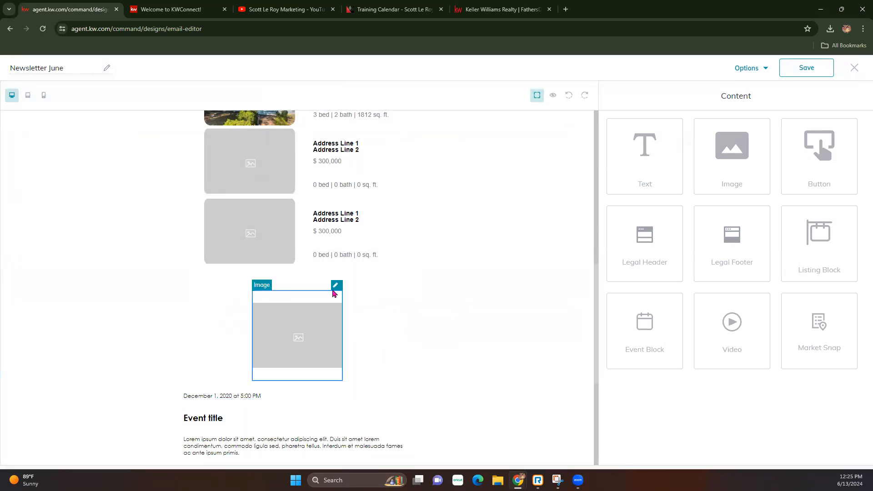
pyautogui.click(336, 285)
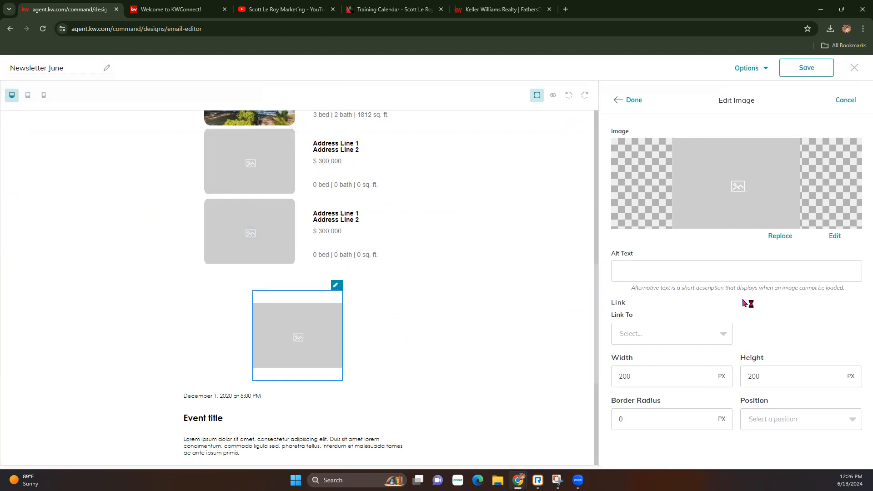
# Replace the event placeholder image with the uploaded BBQ grill photo, linked to a web address.
pyautogui.click(793, 238)
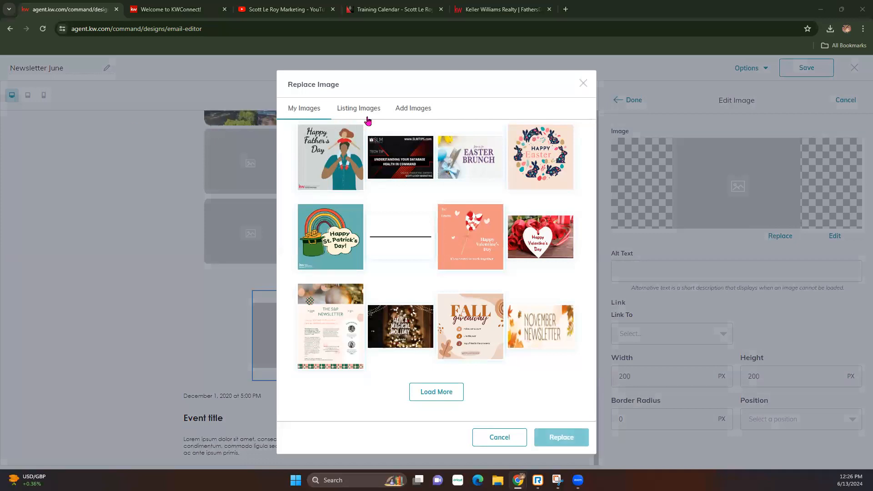
pyautogui.click(404, 114)
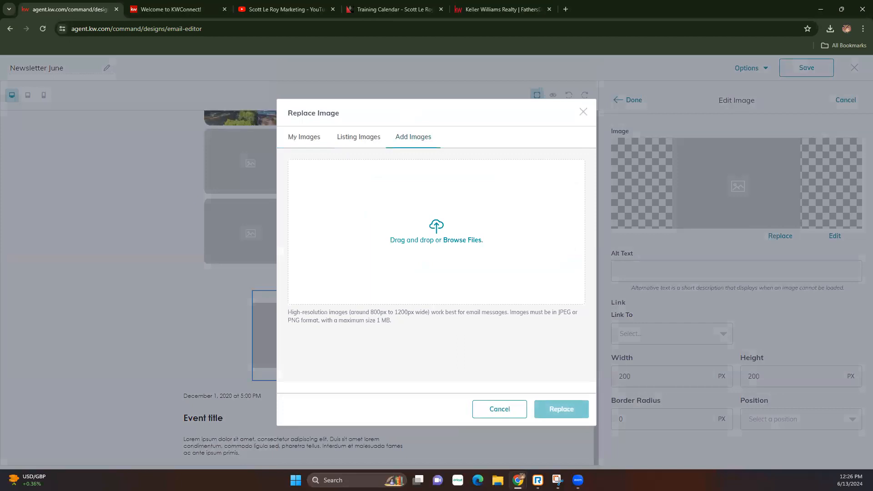
pyautogui.click(463, 240)
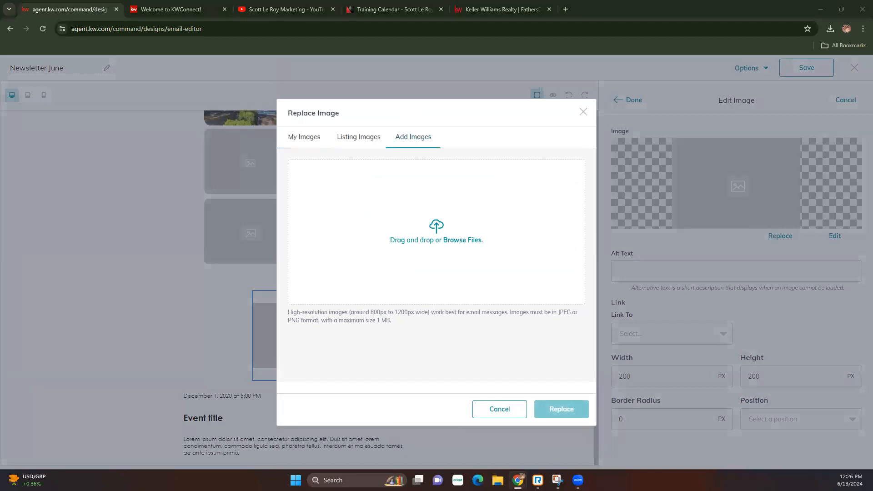
pyautogui.moveTo(457, 93); pyautogui.dragTo(408, 235)
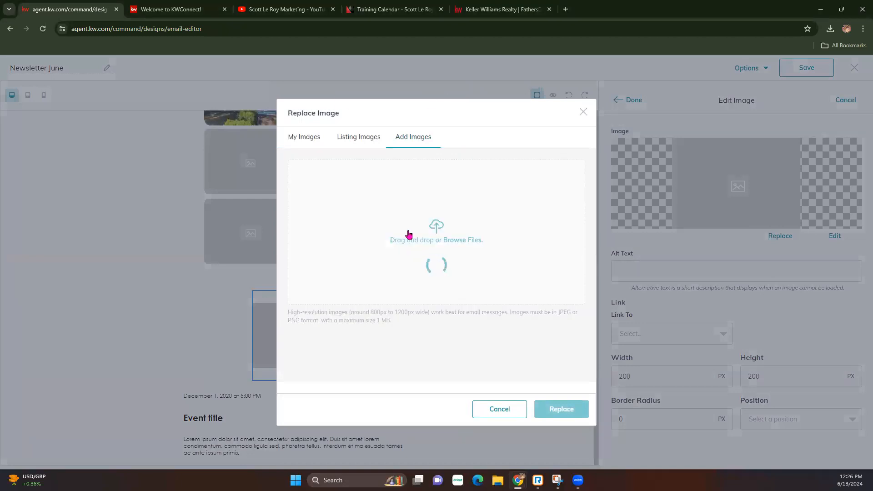
pyautogui.click(338, 364)
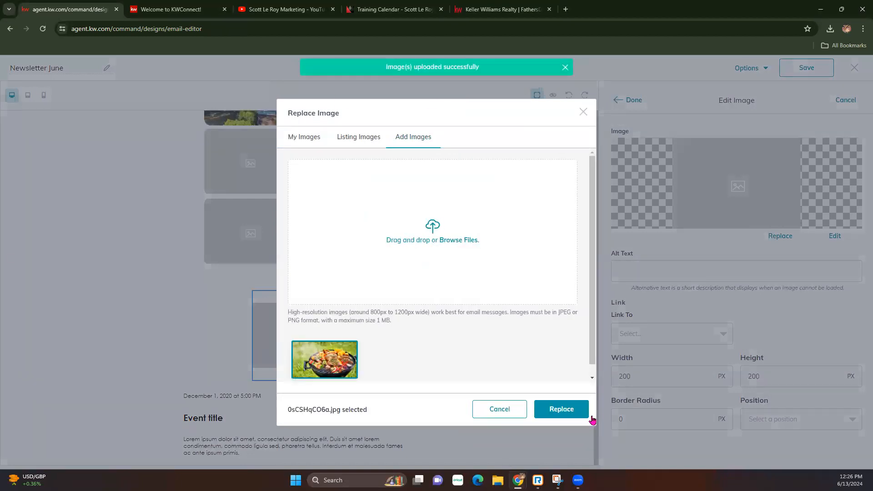
pyautogui.click(552, 409)
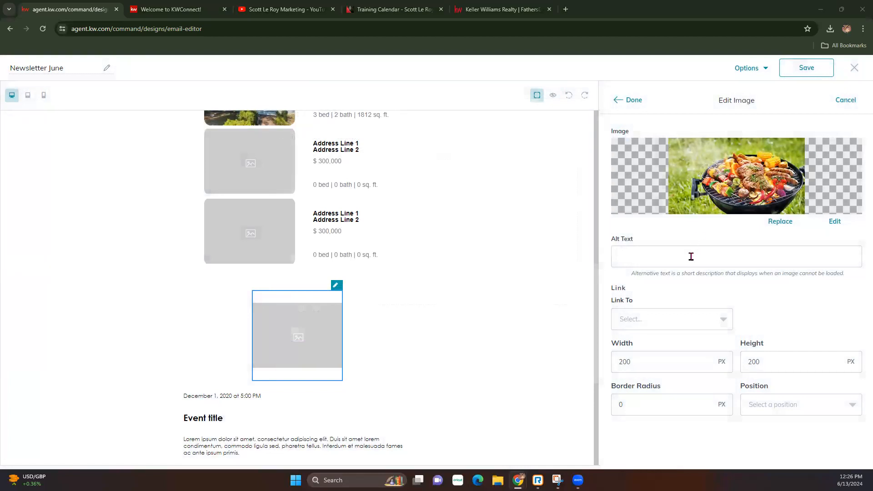
pyautogui.click(668, 321)
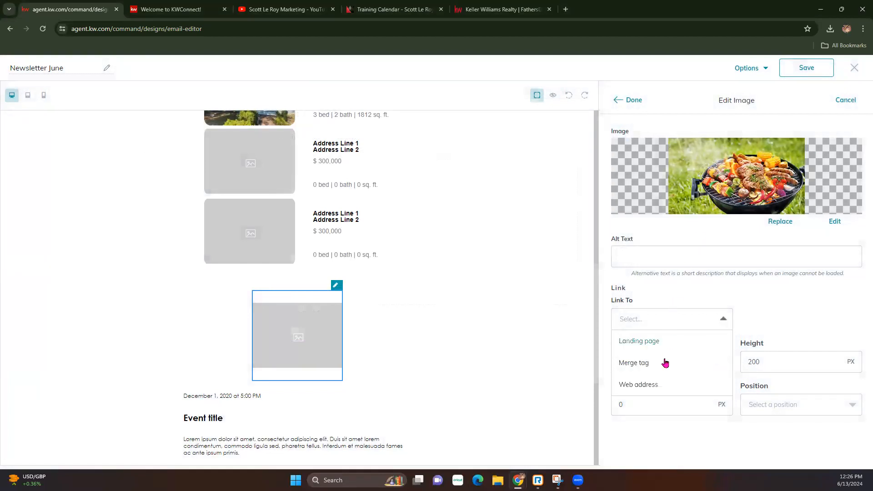
pyautogui.click(645, 387)
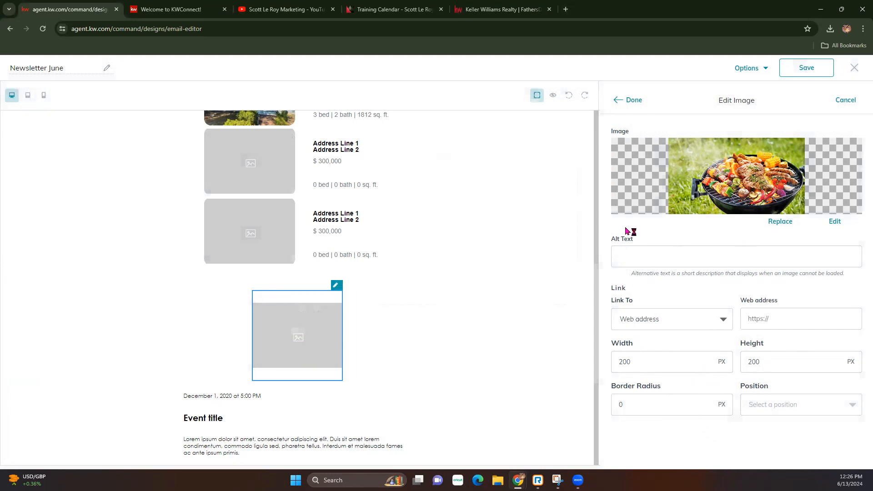
pyautogui.click(632, 101)
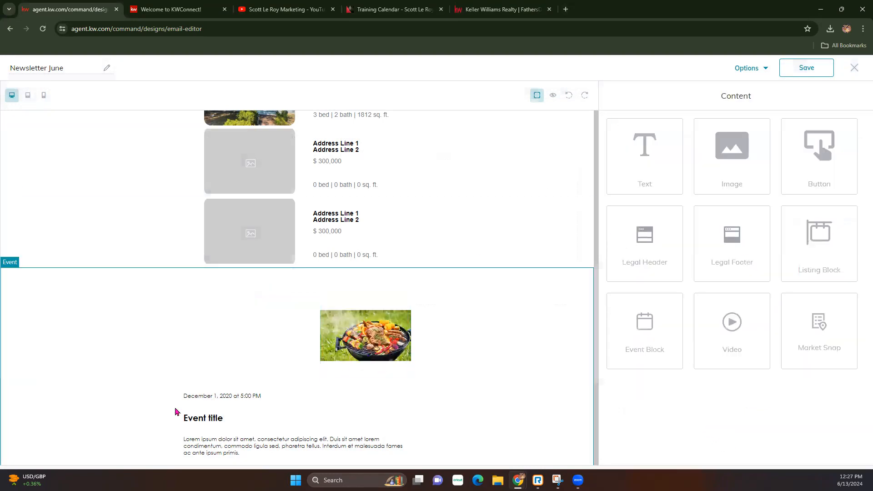
# Change the event date text to 'June 23, 2024 at 5:00 PM'.
pyautogui.click(403, 387)
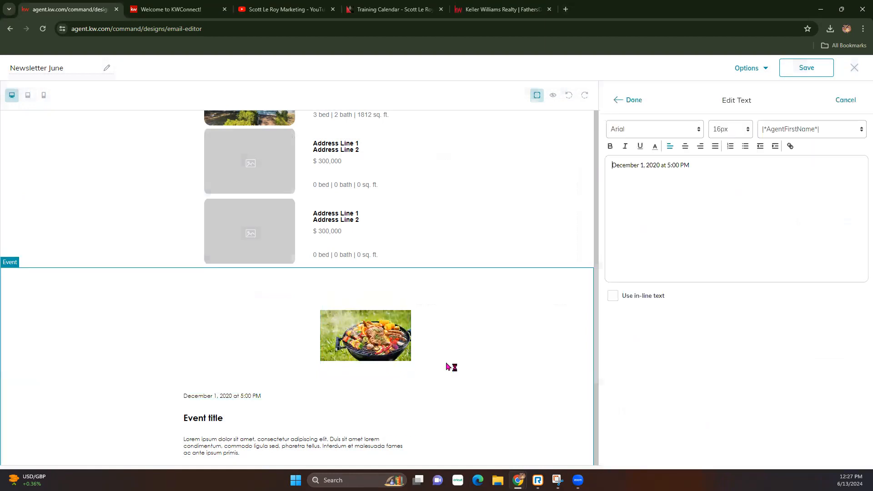
pyautogui.doubleClick(640, 165)
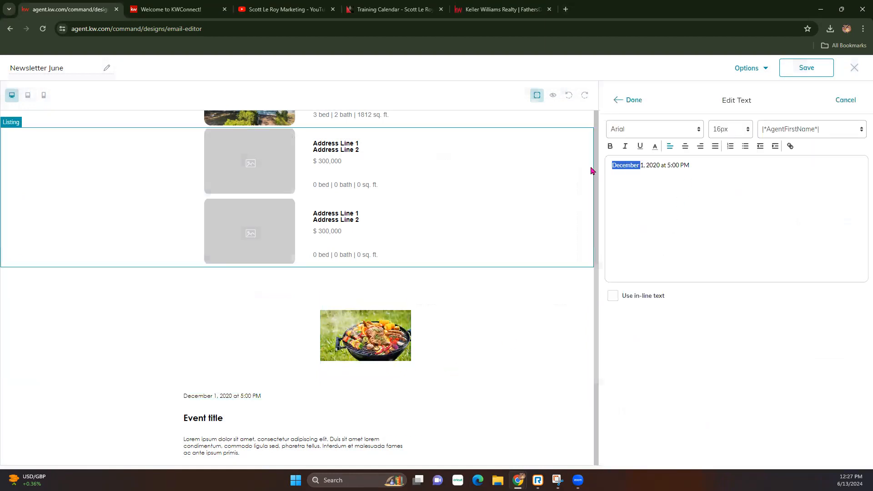
pyautogui.press('BackSpace')
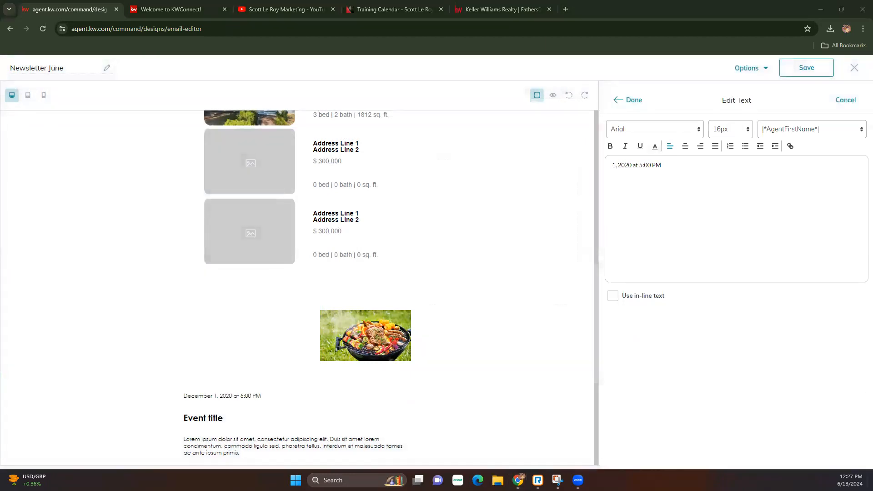
pyautogui.click(614, 166)
pyautogui.hotkey('ctrl', 'z')
pyautogui.write('June')
pyautogui.write(' 23')
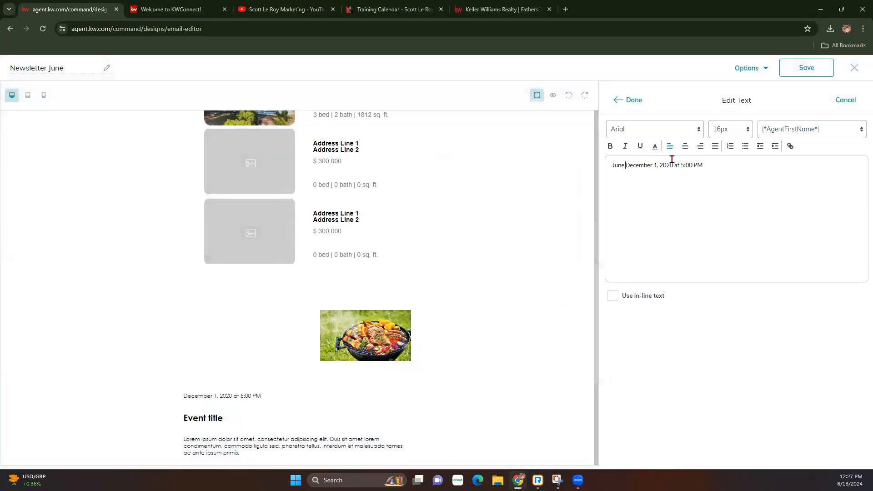
pyautogui.press('Delete')
pyautogui.press('Delete')
pyautogui.press('Delete')
pyautogui.press('Delete')
pyautogui.press('Delete')
pyautogui.press('Delete')
pyautogui.press('Delete')
pyautogui.press('Delete')
pyautogui.press('Delete')
pyautogui.press('Delete')
pyautogui.click(647, 163)
pyautogui.press('BackSpace')
pyautogui.write('4')
# Format the date line in 20px dark blue LibreBaskerville.
pyautogui.tripleClick(611, 163)
pyautogui.click(643, 132)
pyautogui.click(634, 201)
pyautogui.click(737, 131)
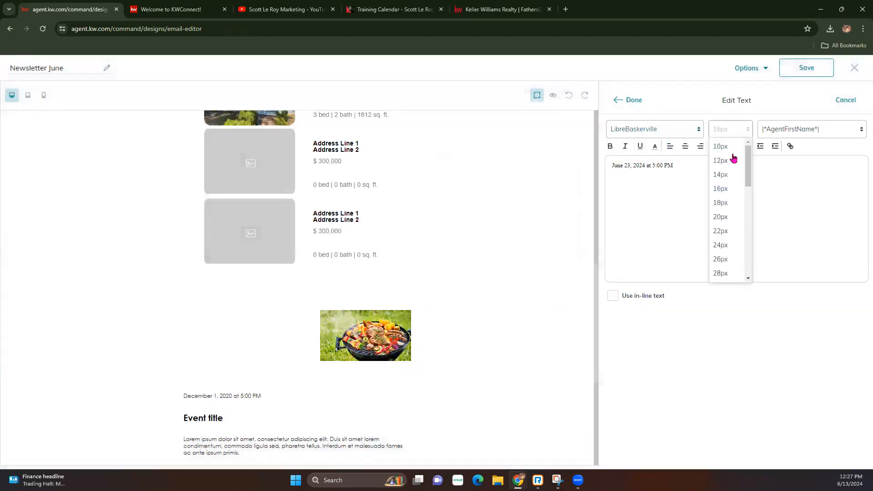
pyautogui.click(731, 220)
pyautogui.click(655, 147)
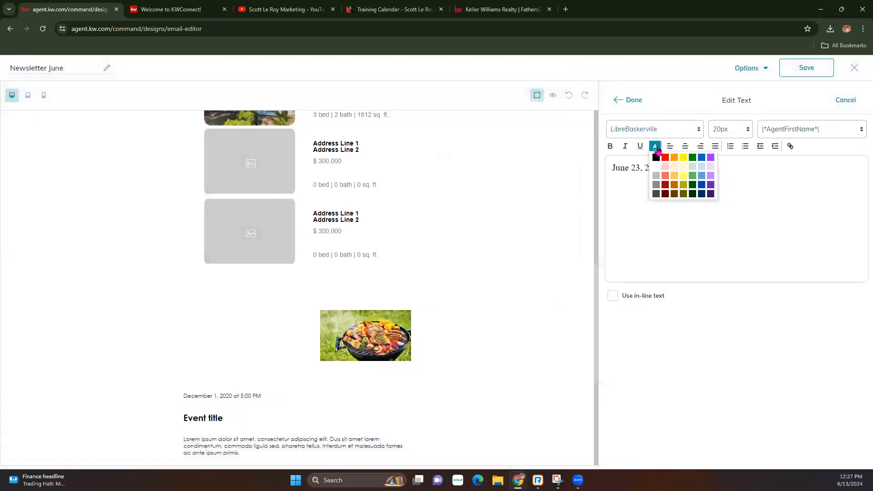
pyautogui.click(702, 185)
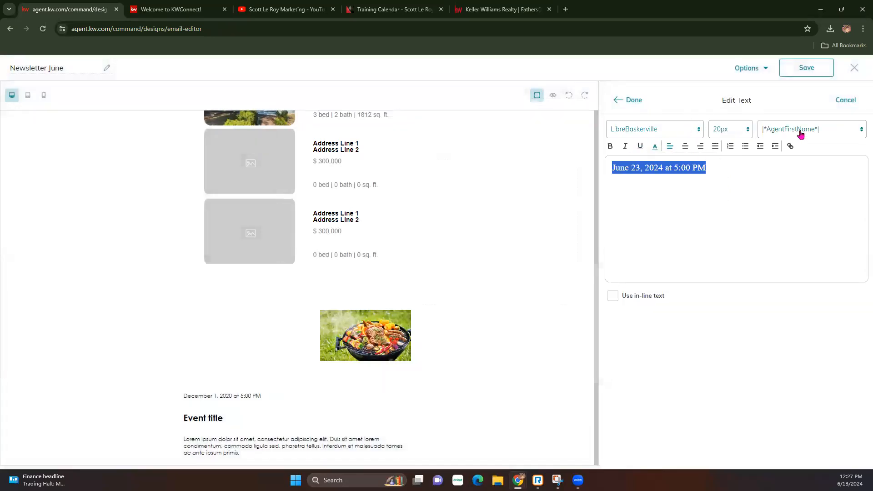
pyautogui.click(826, 132)
pyautogui.scroll(-3, 800, 243)
pyautogui.scroll(3, 800, 243)
pyautogui.click(694, 244)
pyautogui.click(629, 100)
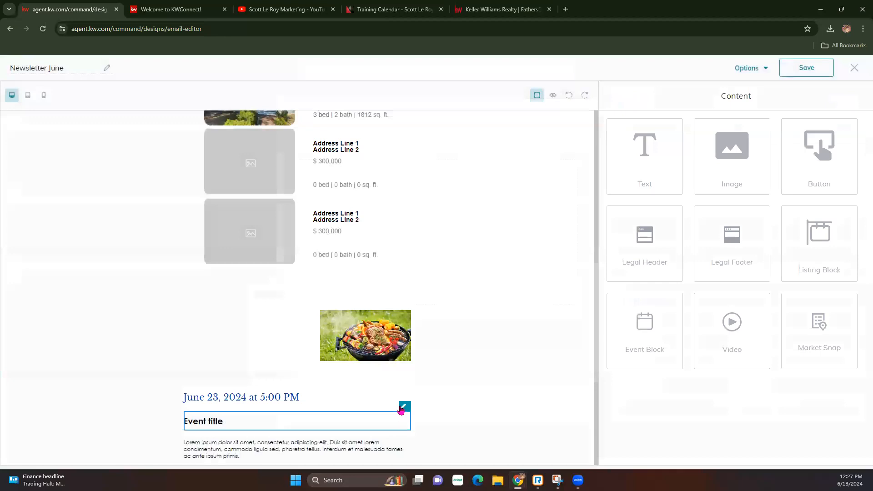
# Replace the event title placeholder with 'Father's Day BBQ'.
pyautogui.click(402, 407)
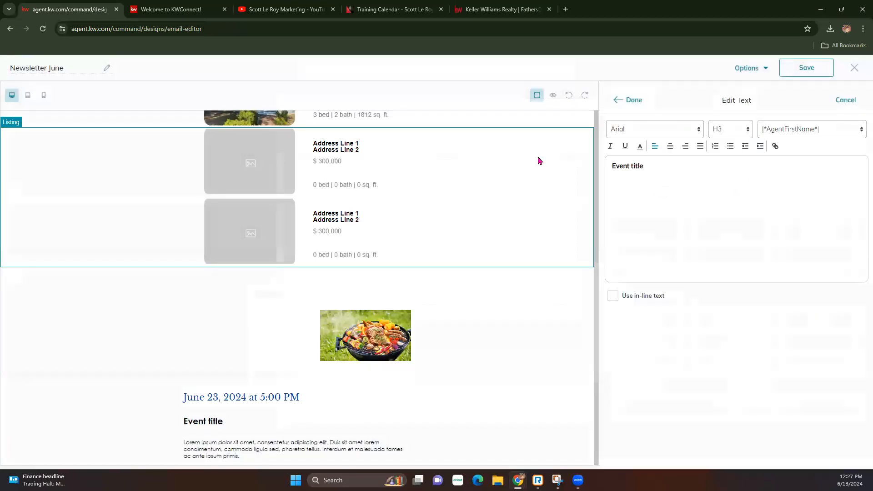
pyautogui.moveTo(680, 168); pyautogui.dragTo(606, 171)
pyautogui.write('Fat')
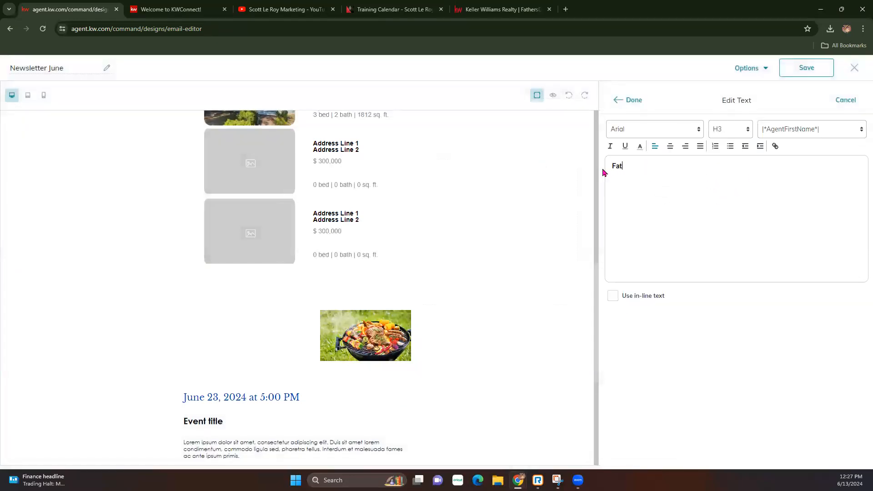
pyautogui.write("her's Day BBQ")
# Style the title as a dark-blue LibreBaskerville H1 heading and finish editing.
pyautogui.moveTo(693, 169); pyautogui.dragTo(610, 166)
pyautogui.click(662, 134)
pyautogui.click(635, 201)
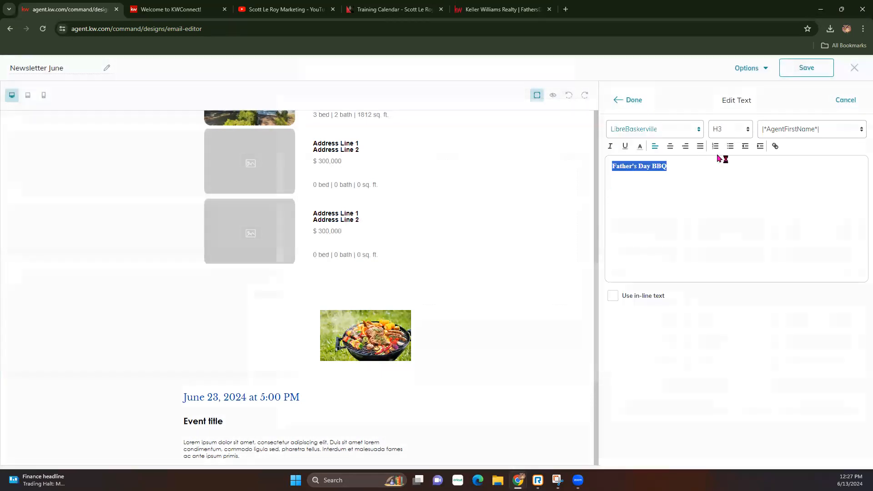
pyautogui.click(640, 146)
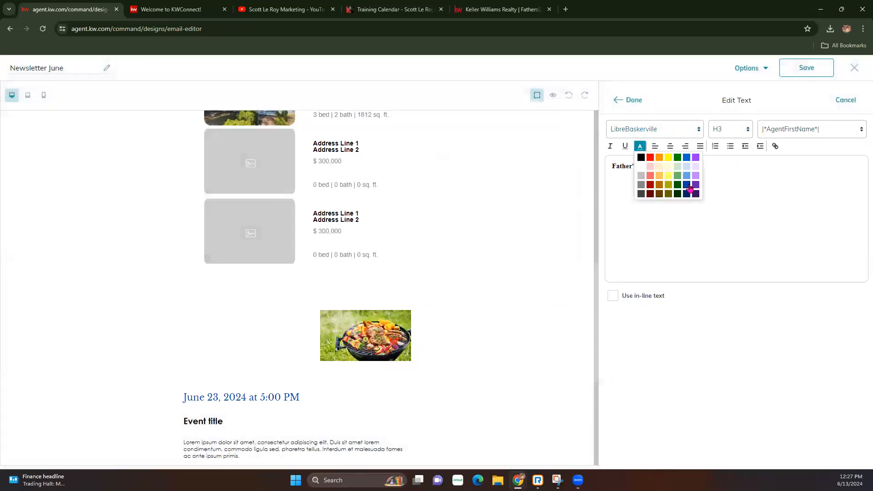
pyautogui.click(690, 189)
pyautogui.click(730, 129)
pyautogui.click(723, 218)
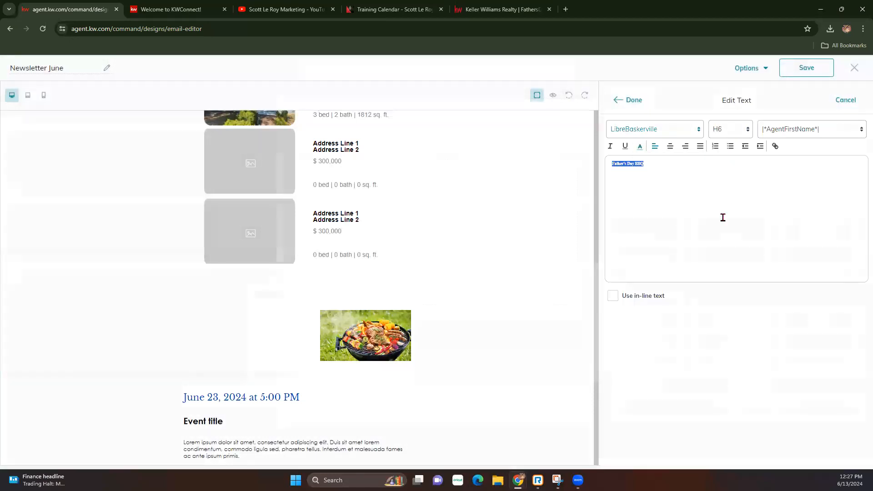
pyautogui.click(741, 129)
pyautogui.click(739, 156)
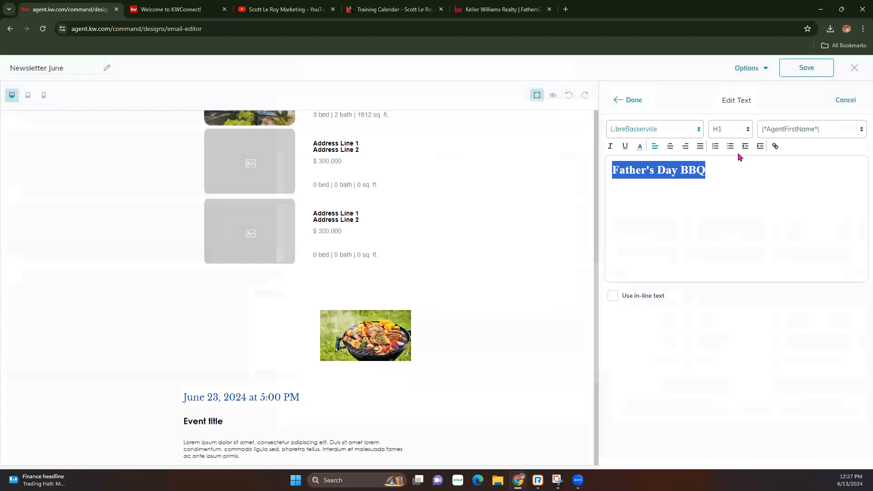
pyautogui.click(628, 100)
pyautogui.scroll(-2, 346, 398)
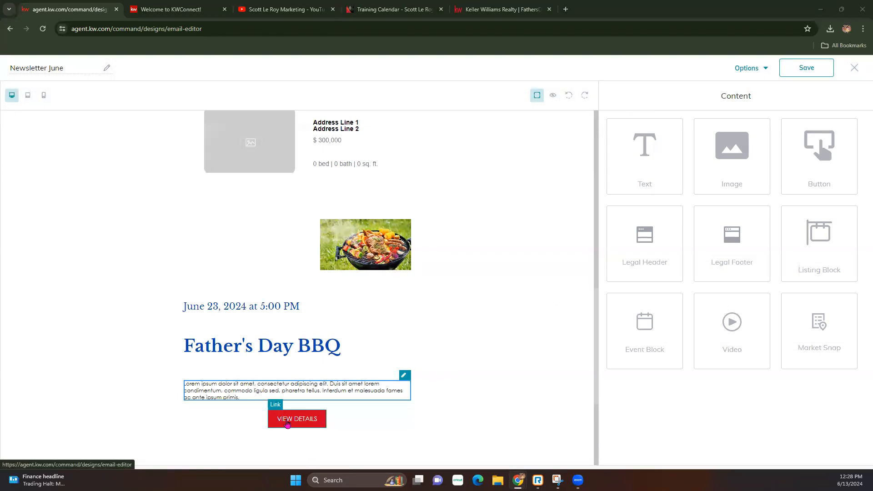
# Change the event button's text from VIEW DETAILS to 'RSVP Here'.
pyautogui.scroll(9, 302, 298)
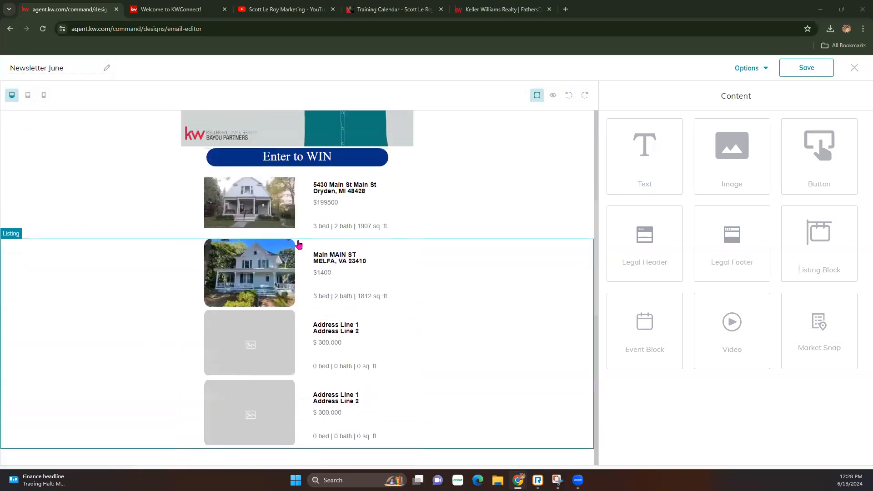
pyautogui.scroll(-9, 313, 332)
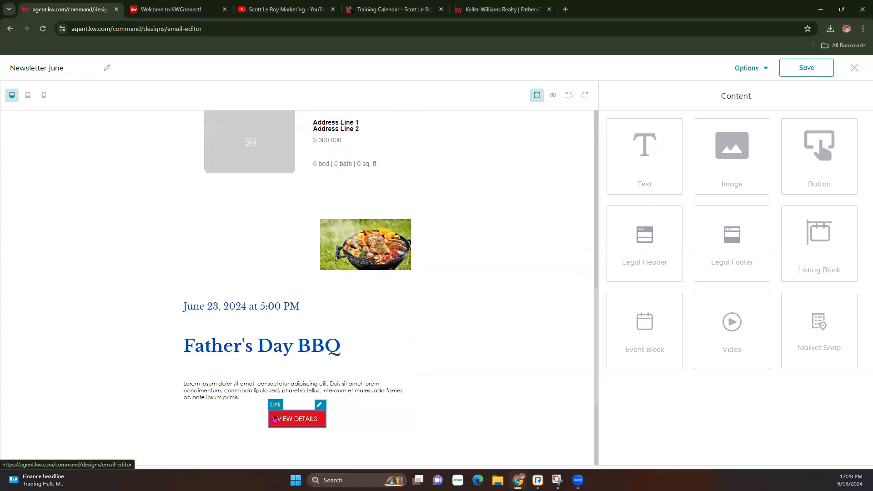
pyautogui.click(320, 405)
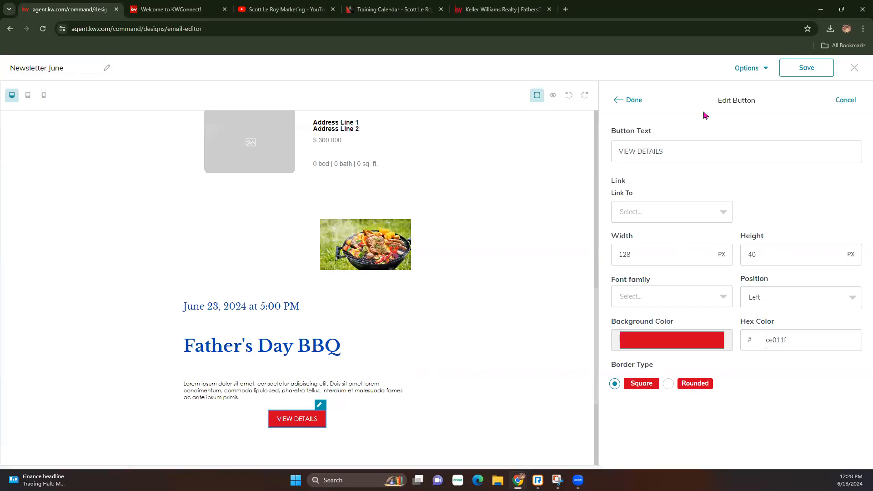
pyautogui.moveTo(679, 150); pyautogui.dragTo(600, 157)
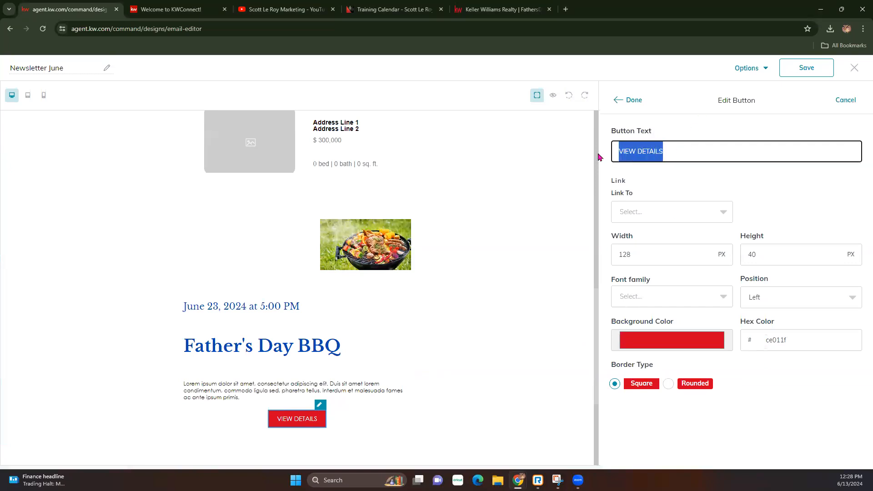
pyautogui.write('RSVP Here')
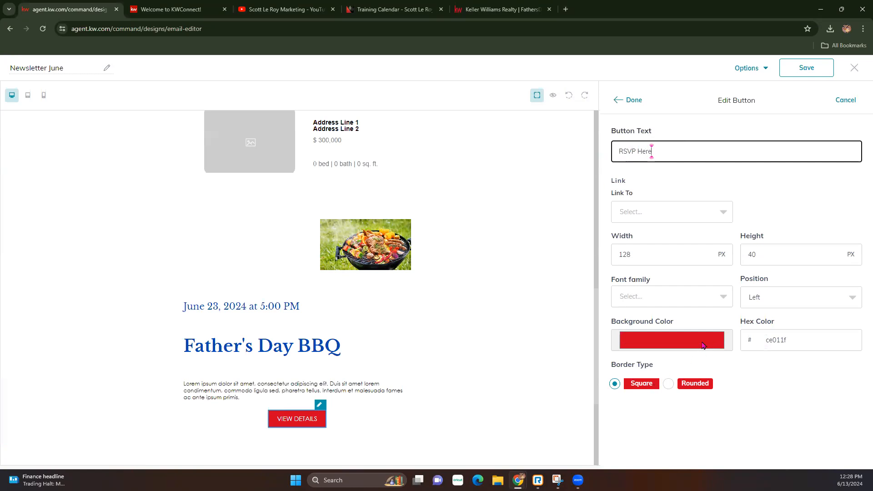
pyautogui.click(661, 338)
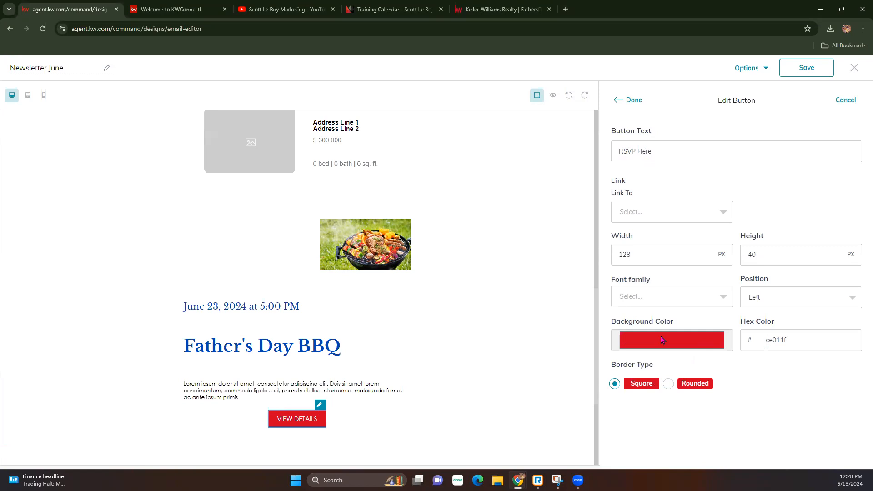
# Give the button a dark navy 07296e background instead of red and close editing.
pyautogui.click(661, 339)
pyautogui.moveTo(669, 427); pyautogui.dragTo(674, 426)
pyautogui.moveTo(709, 370); pyautogui.dragTo(709, 386)
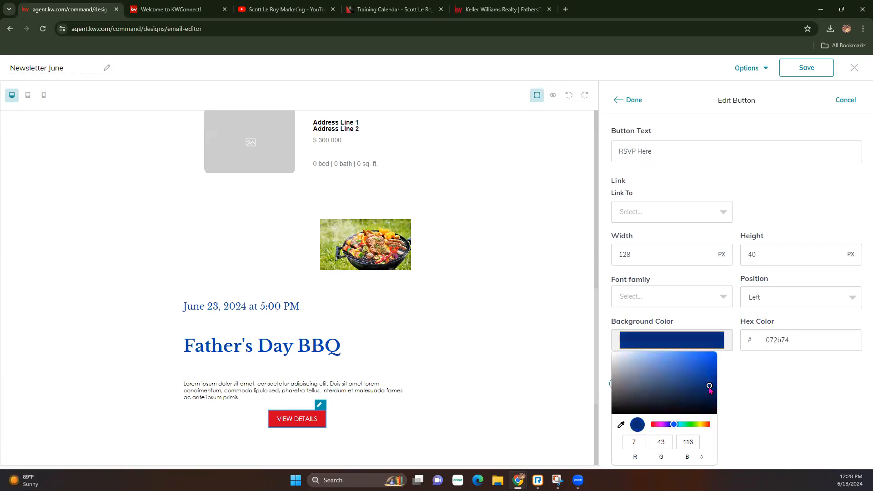
pyautogui.click(810, 377)
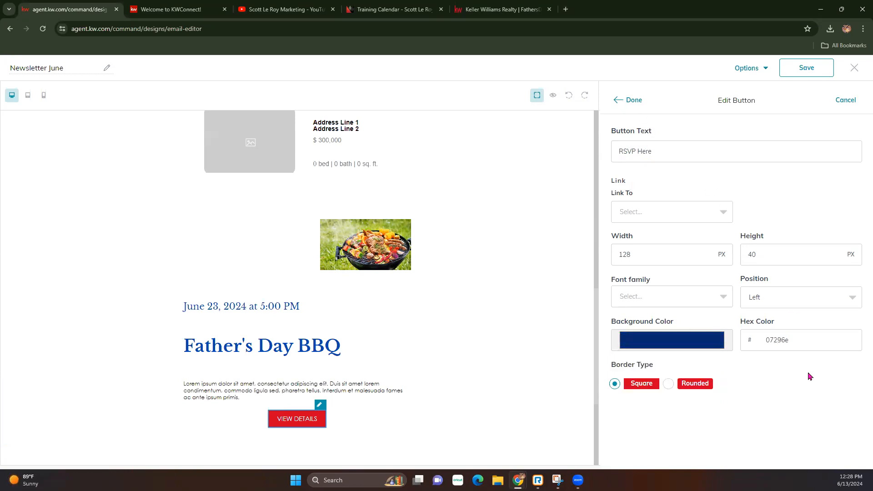
pyautogui.click(632, 100)
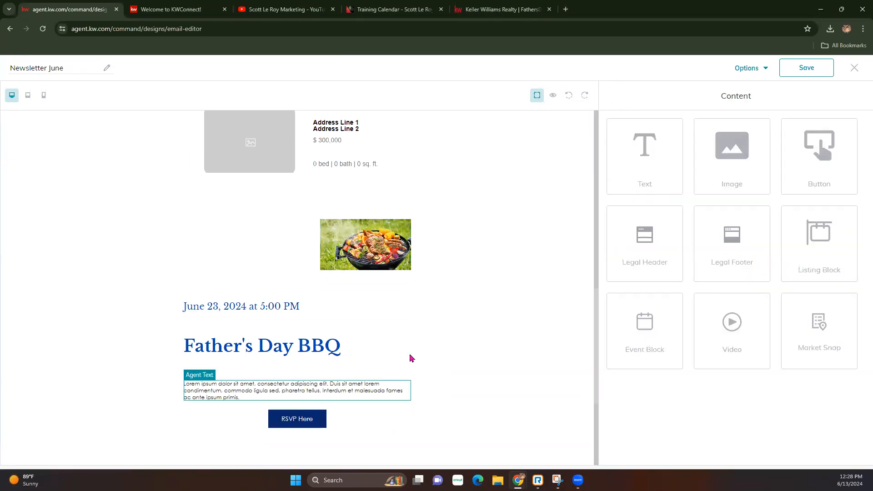
# Place a video block under the RSVP Here button, open its settings, and bring up YouTube.
pyautogui.click(325, 200)
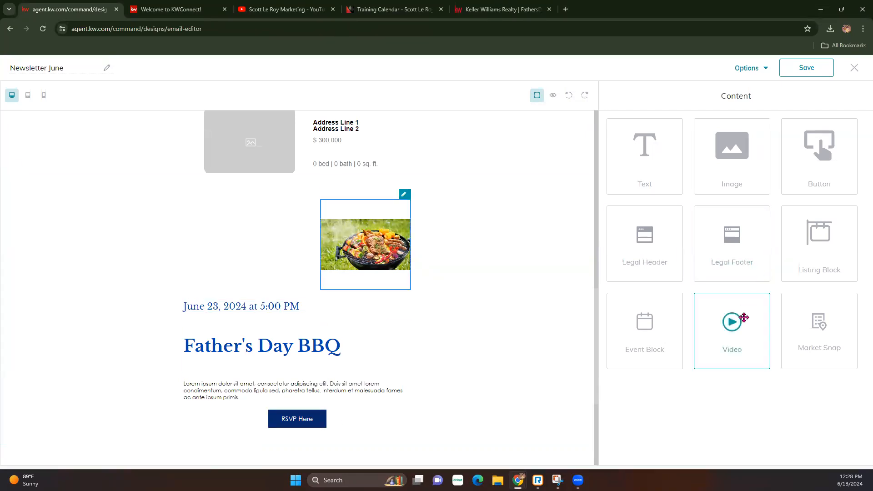
pyautogui.scroll(-1, 318, 317)
pyautogui.moveTo(725, 319); pyautogui.dragTo(481, 385)
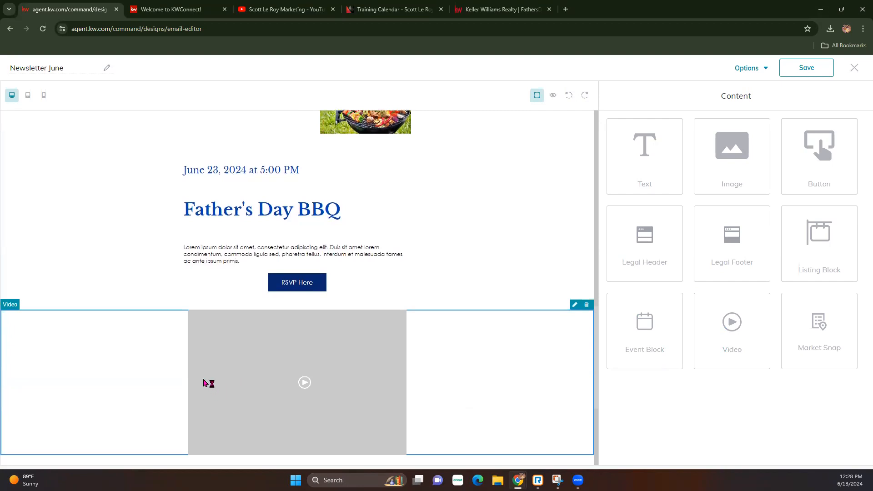
pyautogui.scroll(-3, 202, 382)
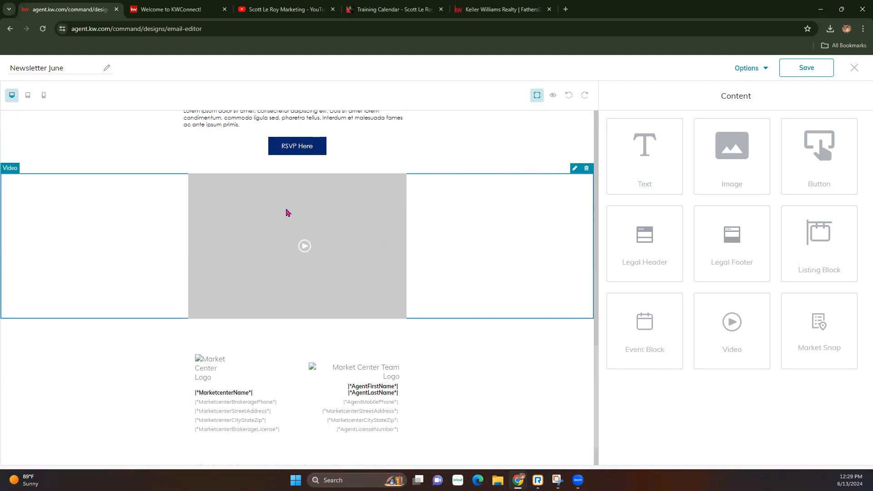
pyautogui.click(575, 169)
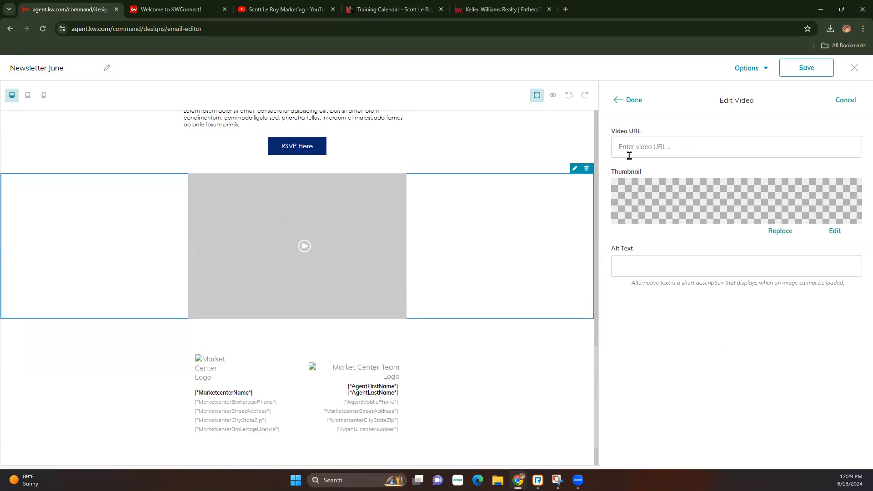
pyautogui.click(410, 8)
# Copy the Father's Day Social Post tech-tip video URL from the YouTube channel into Video URL.
pyautogui.click(281, 8)
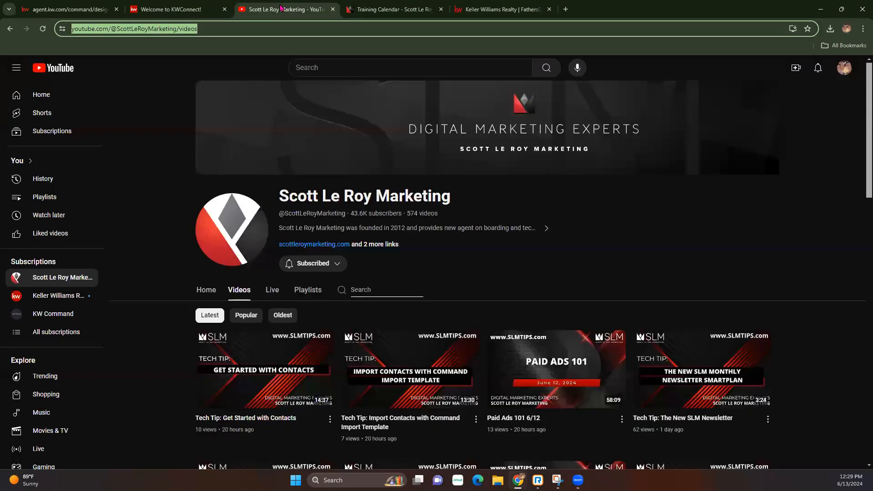
pyautogui.scroll(-5, 263, 256)
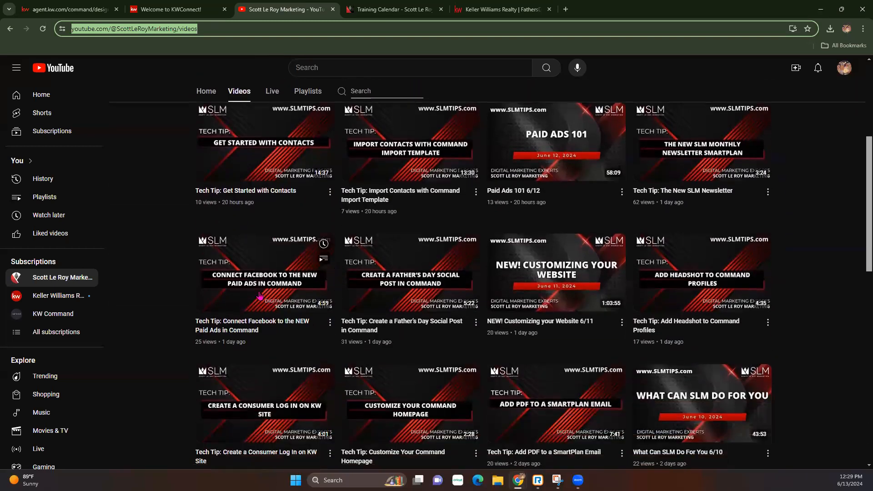
pyautogui.click(383, 283)
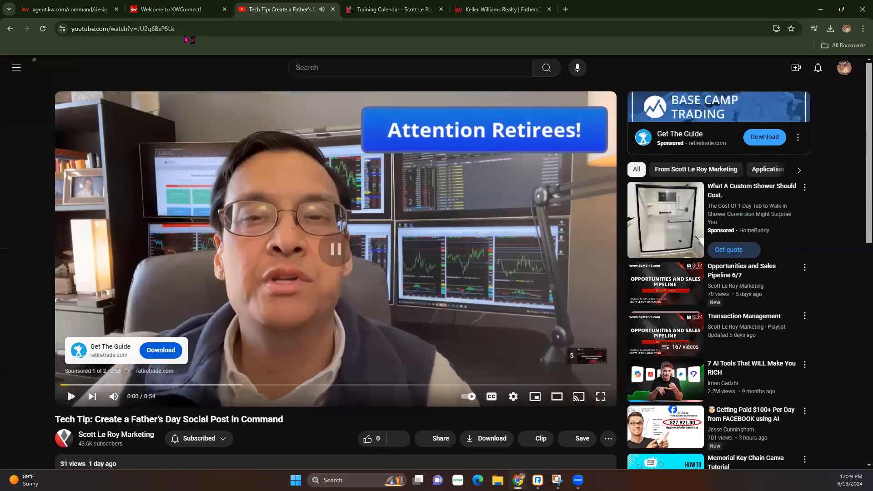
pyautogui.click(182, 26)
pyautogui.hotkey('ctrl', 'c')
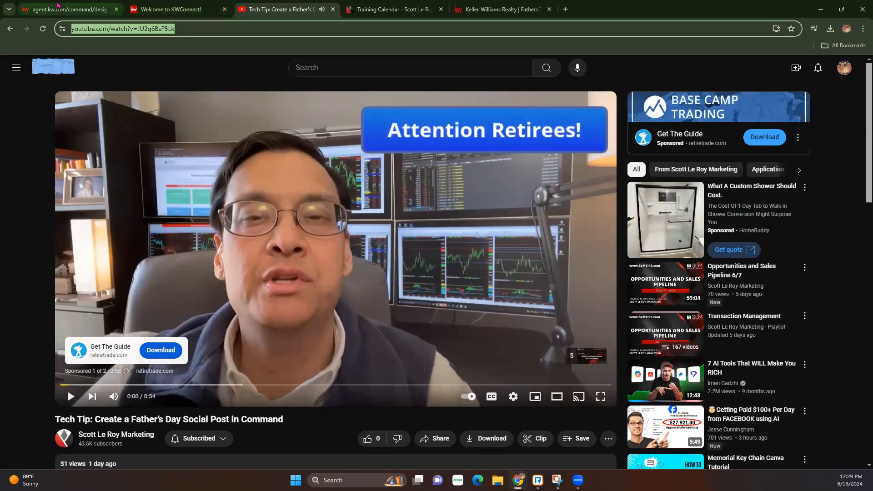
pyautogui.click(68, 9)
pyautogui.click(658, 146)
# Paste the YouTube URL into the video block and use the grill photo as its thumbnail.
pyautogui.hotkey('ctrl', 'v')
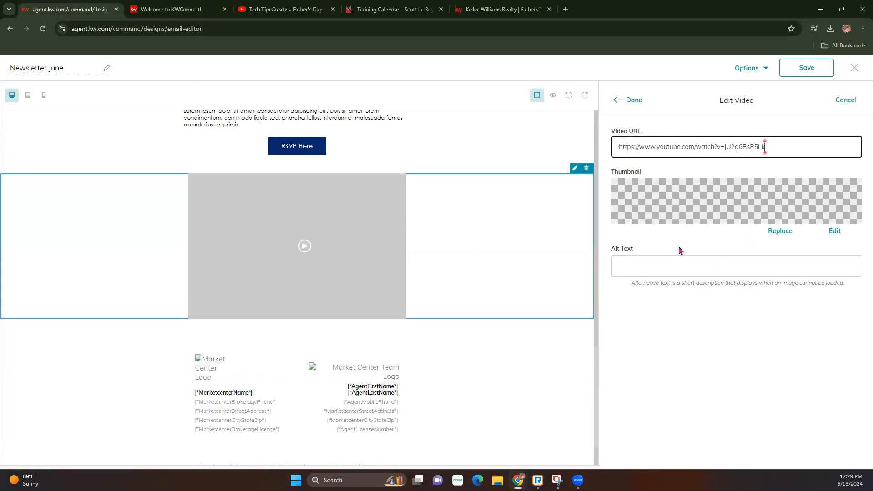
pyautogui.click(779, 231)
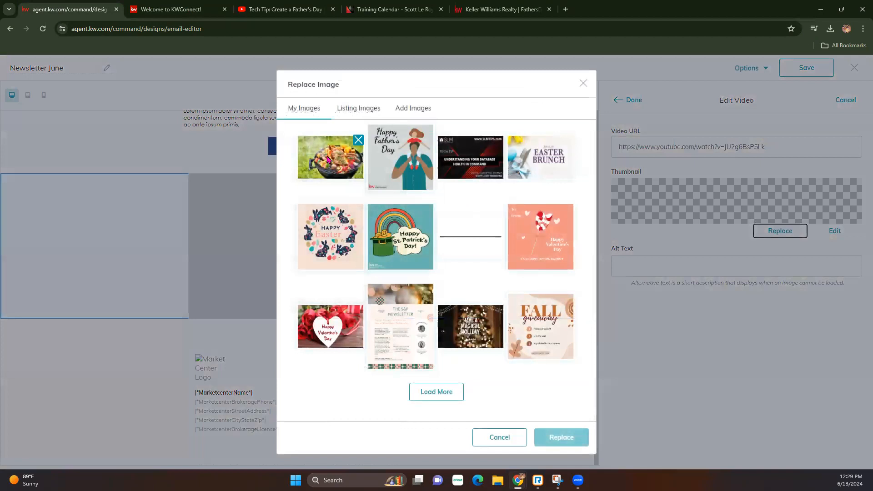
pyautogui.click(327, 159)
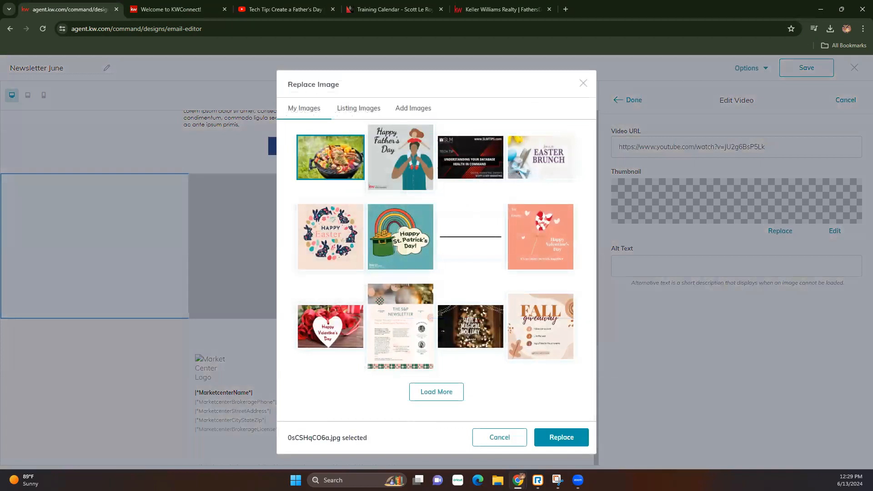
pyautogui.click(562, 437)
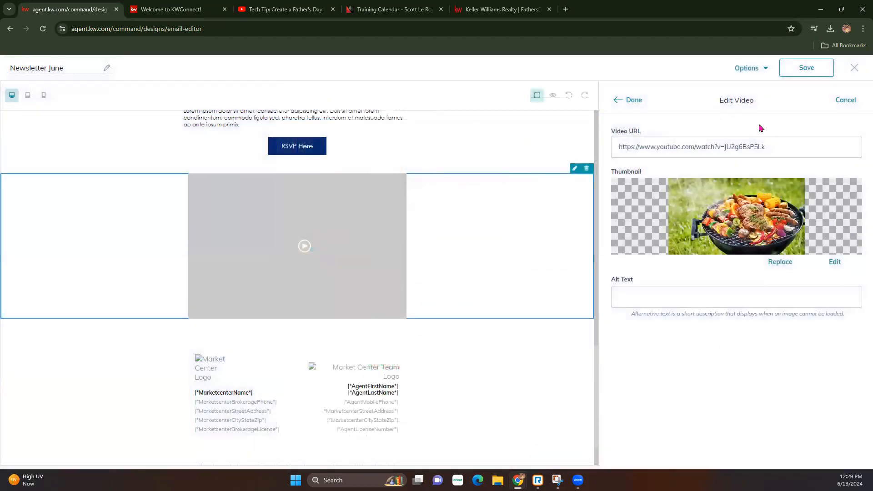
pyautogui.click(632, 99)
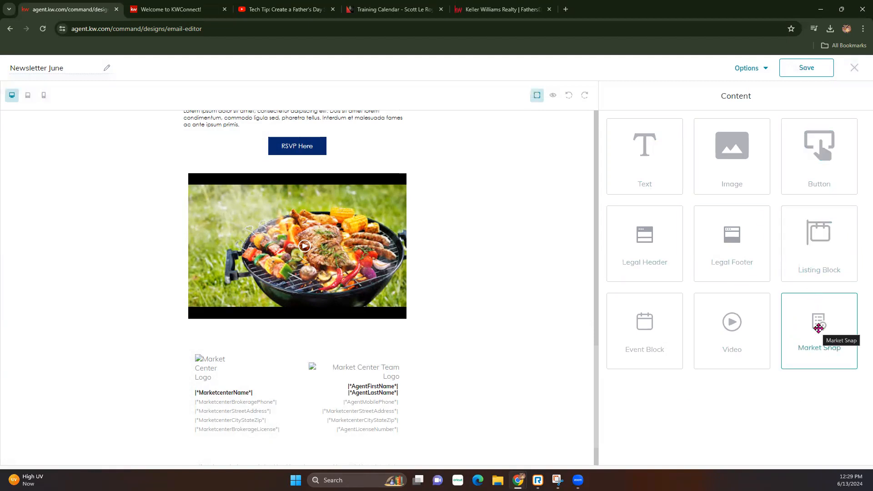
# Add a Neighborhood Trends Market Snap block below the video and open its settings.
pyautogui.moveTo(818, 328); pyautogui.dragTo(422, 318)
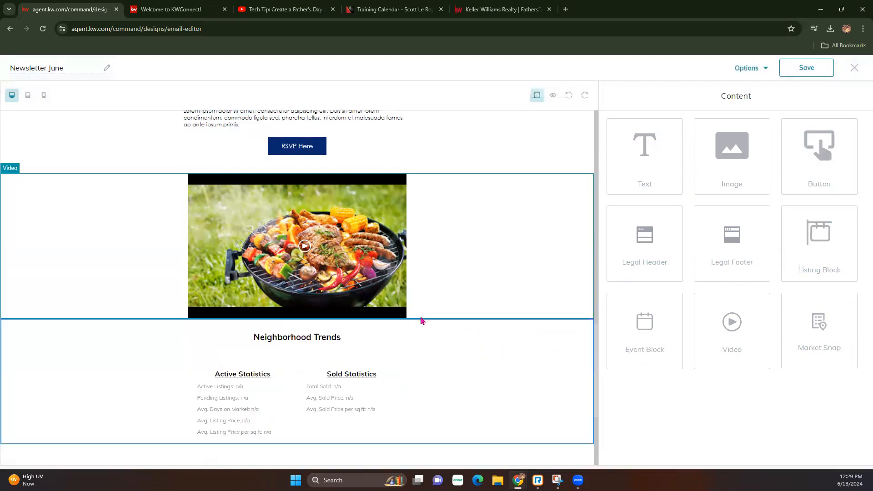
pyautogui.scroll(-3, 255, 249)
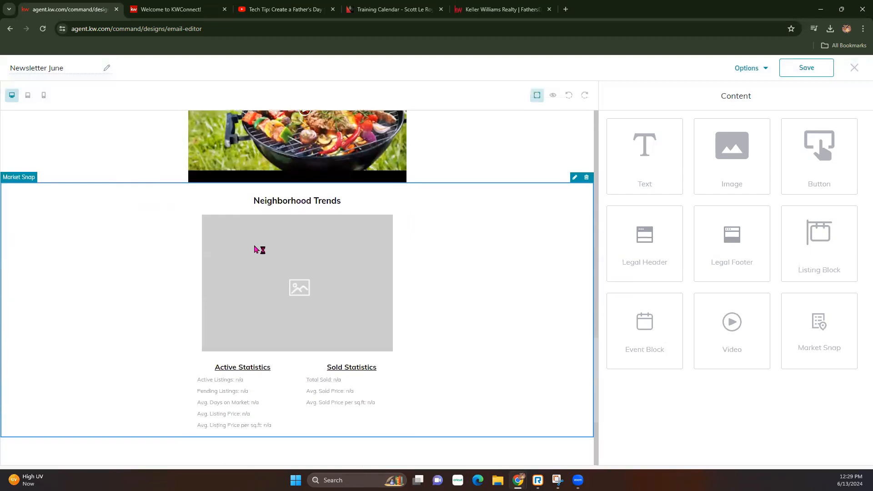
pyautogui.click(575, 177)
pyautogui.moveTo(701, 144); pyautogui.dragTo(606, 144)
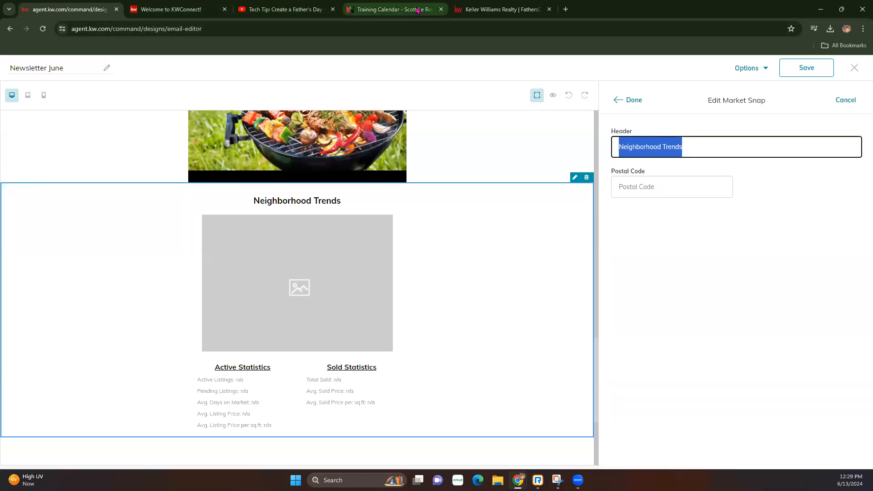
# Grab ZIP code 32801 from the Orlando address on the marketing site for the Postal Code field.
pyautogui.click(394, 9)
pyautogui.scroll(-15, 180, 388)
pyautogui.scroll(-10, 143, 413)
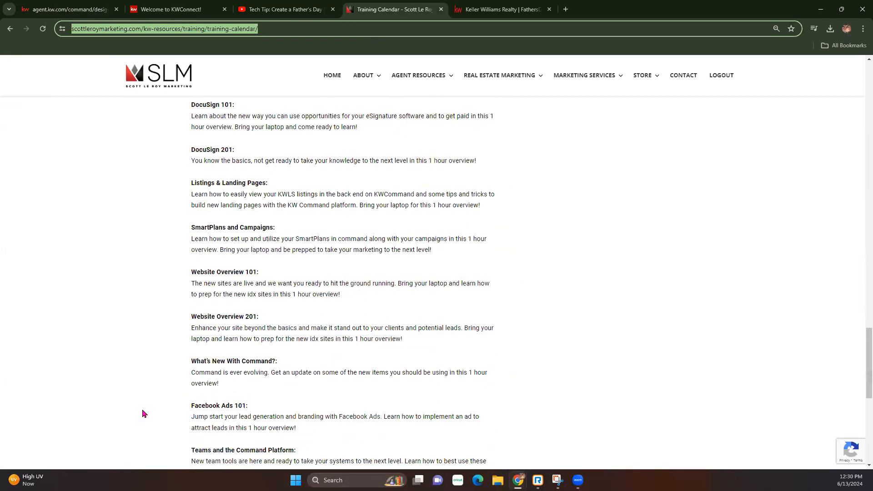
pyautogui.doubleClick(232, 325)
pyautogui.hotkey('ctrl', 'c')
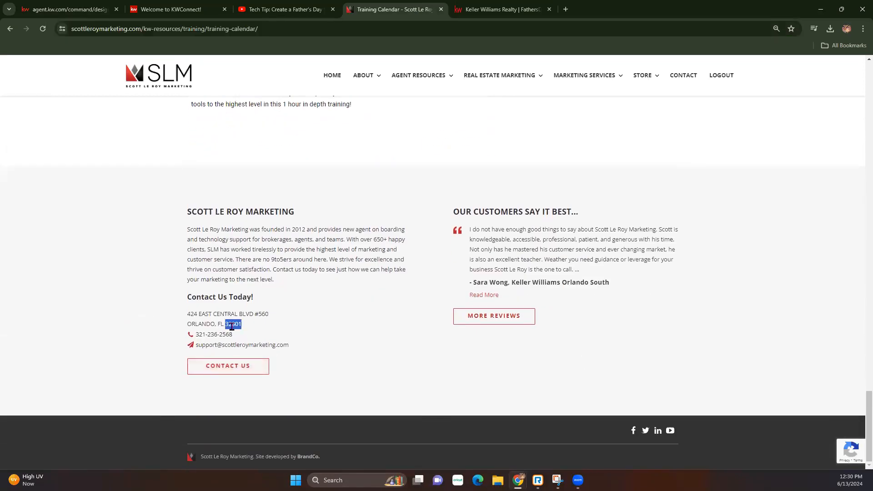
pyautogui.click(175, 9)
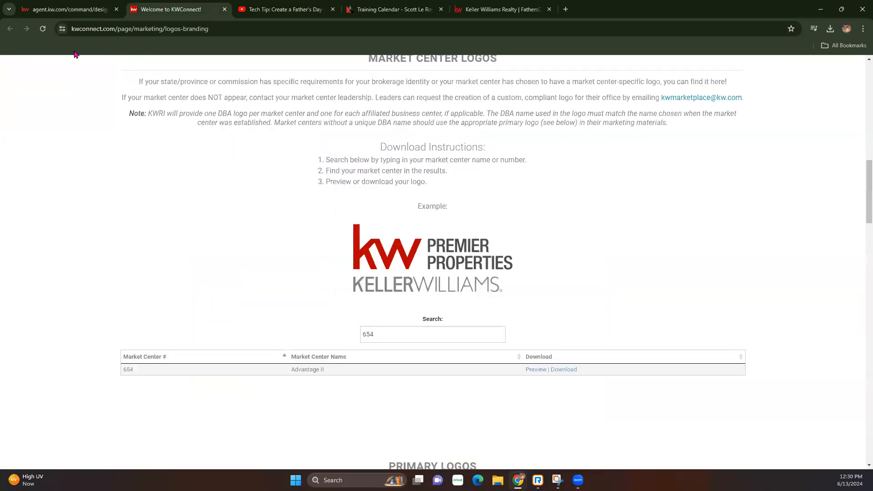
pyautogui.click(68, 9)
pyautogui.click(684, 185)
# Enter postal code 32801 and choose Central Business District as the neighborhood.
pyautogui.hotkey('ctrl', 'v')
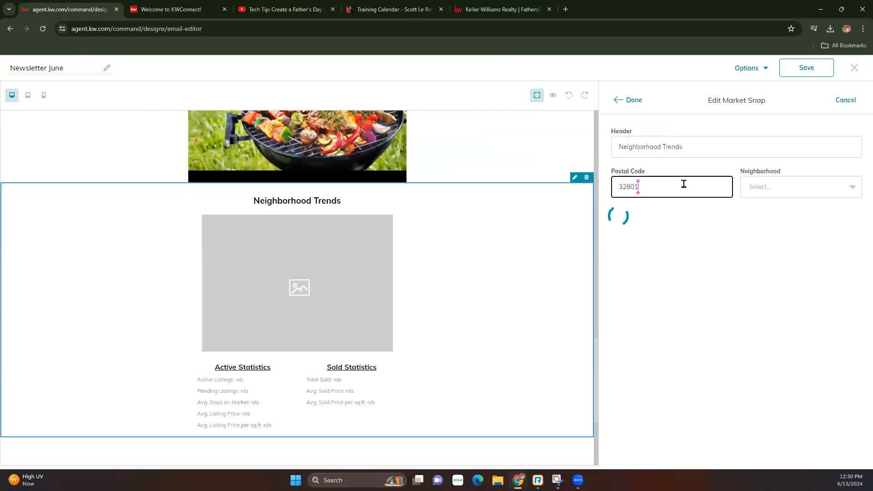
pyautogui.click(841, 191)
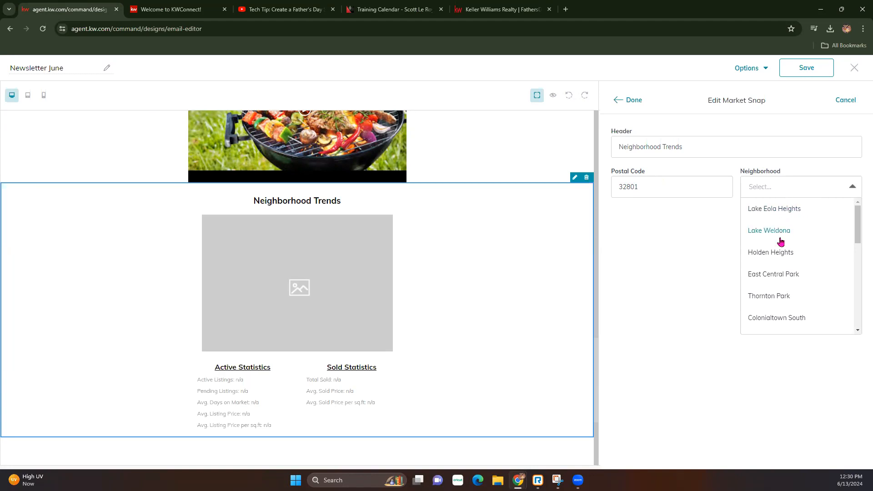
pyautogui.scroll(-8, 780, 242)
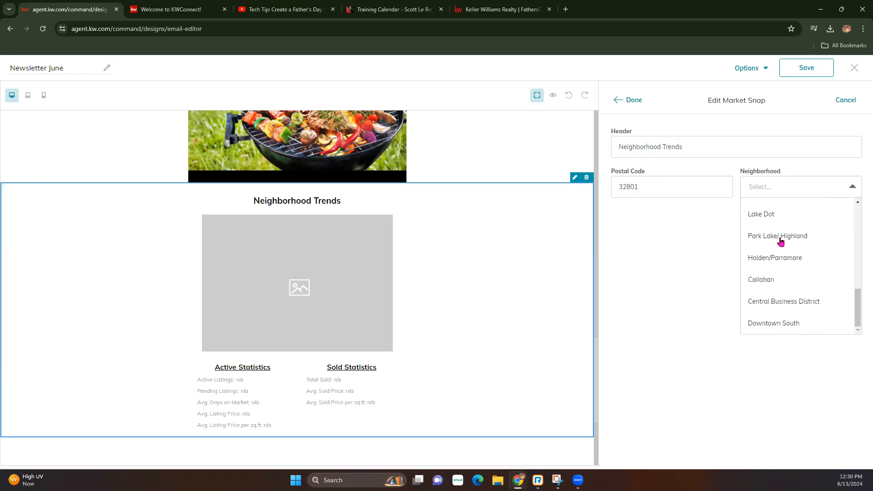
pyautogui.click(778, 324)
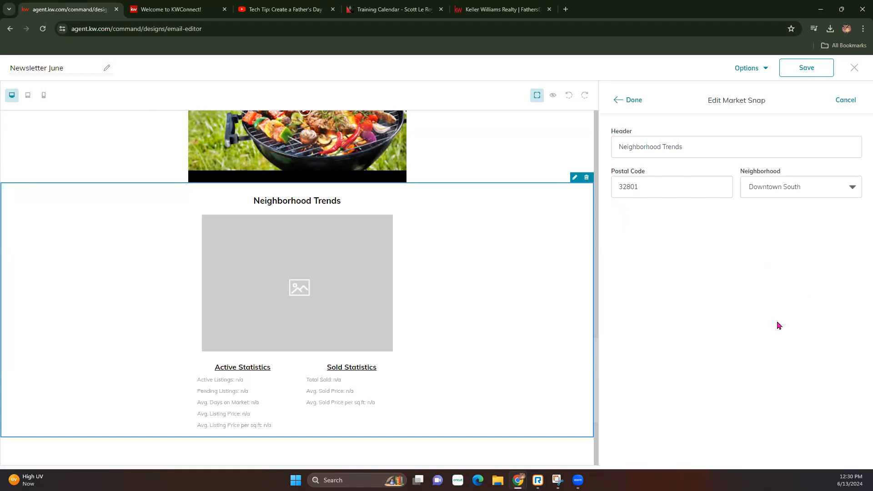
pyautogui.click(781, 183)
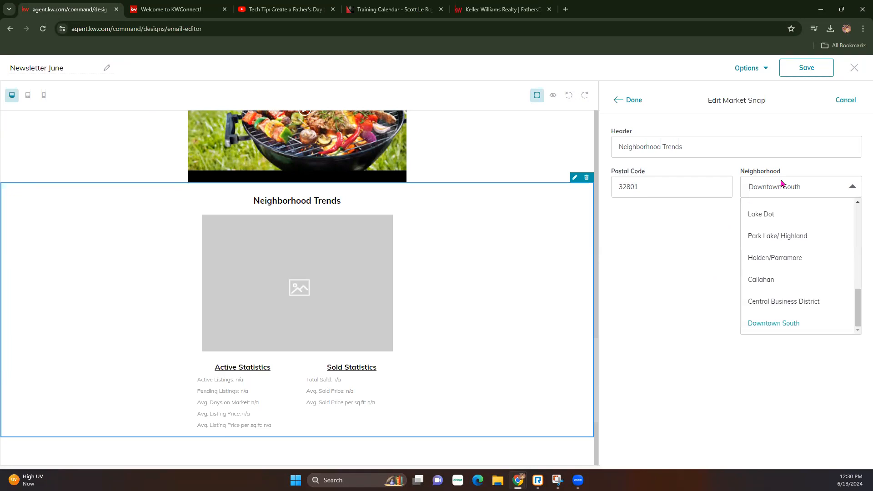
pyautogui.click(778, 302)
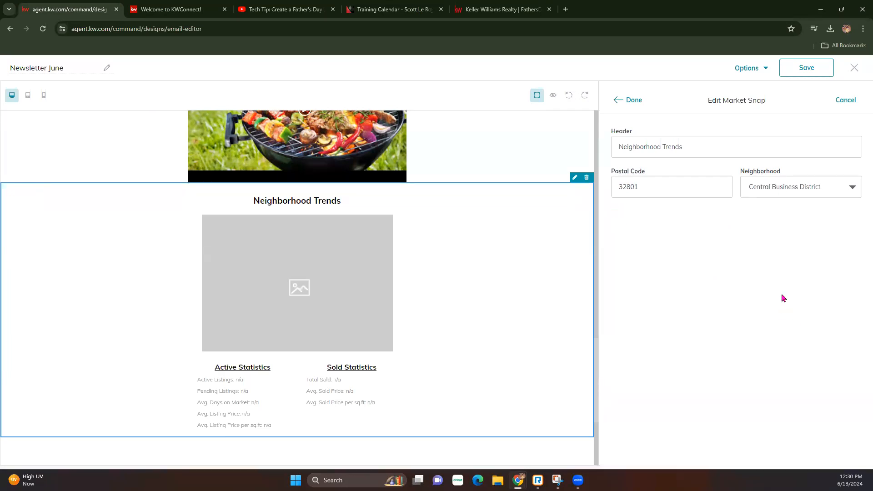
pyautogui.click(633, 100)
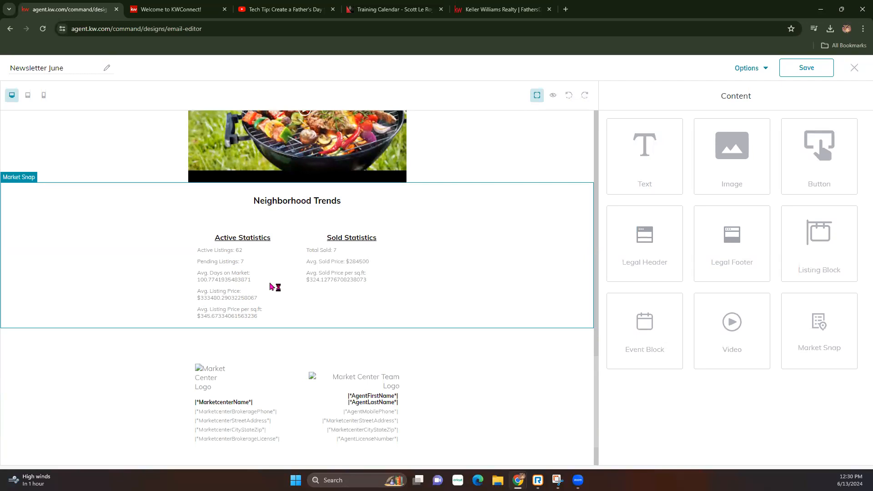
# Reselect the neighborhood so the snap shows 62 active listings and 7 sold.
pyautogui.click(484, 236)
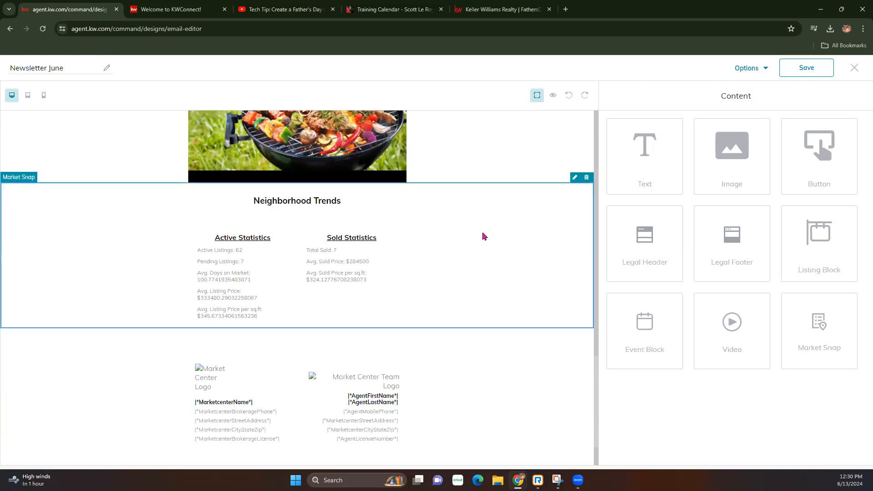
pyautogui.click(575, 177)
pyautogui.click(783, 190)
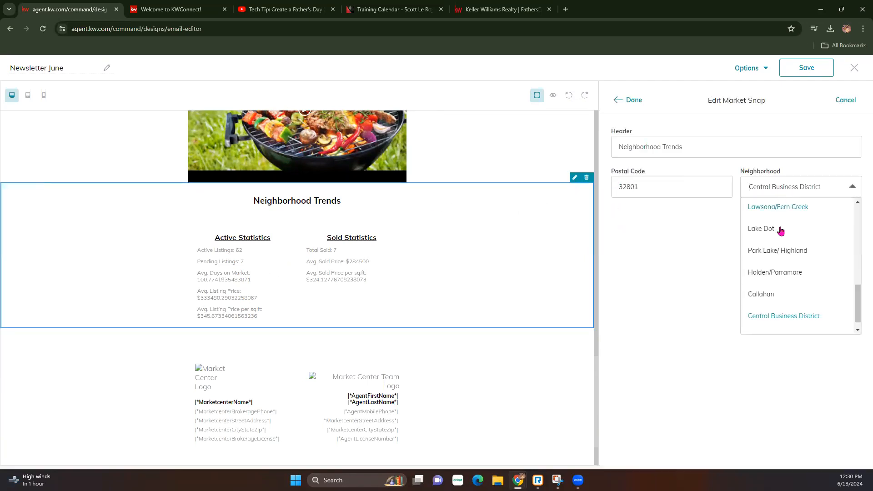
pyautogui.click(773, 272)
pyautogui.click(633, 100)
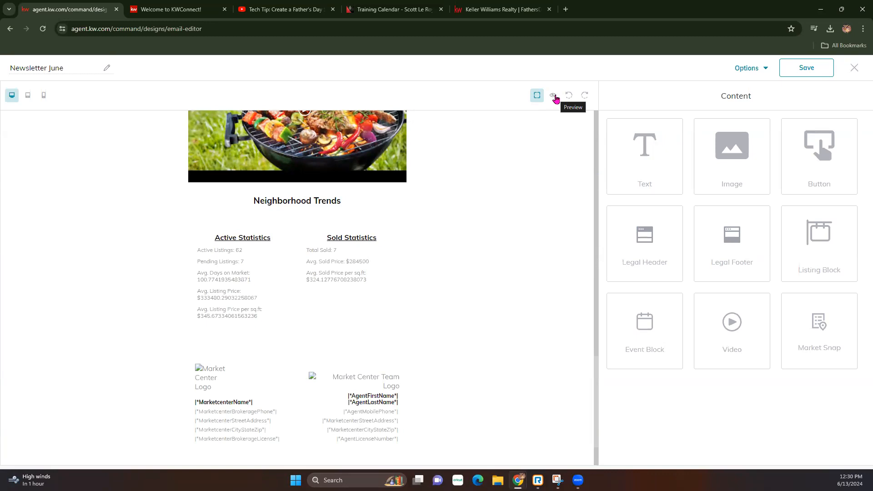
pyautogui.click(554, 96)
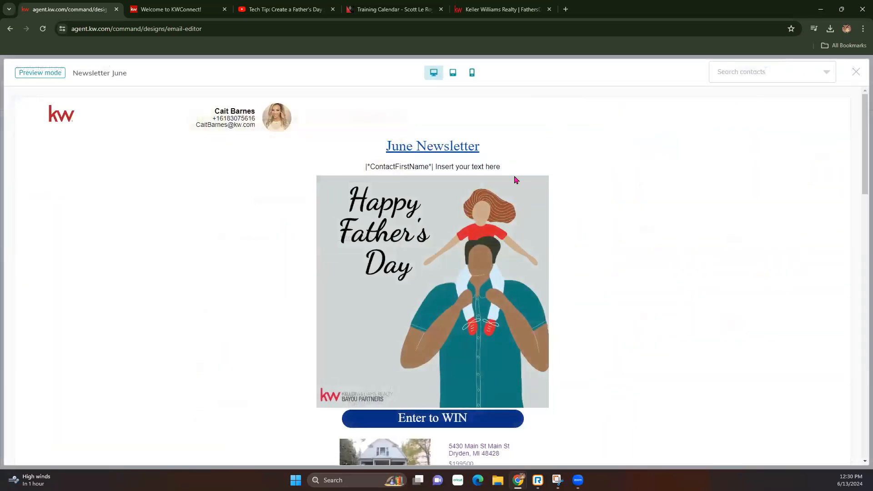
pyautogui.scroll(-7, 455, 214)
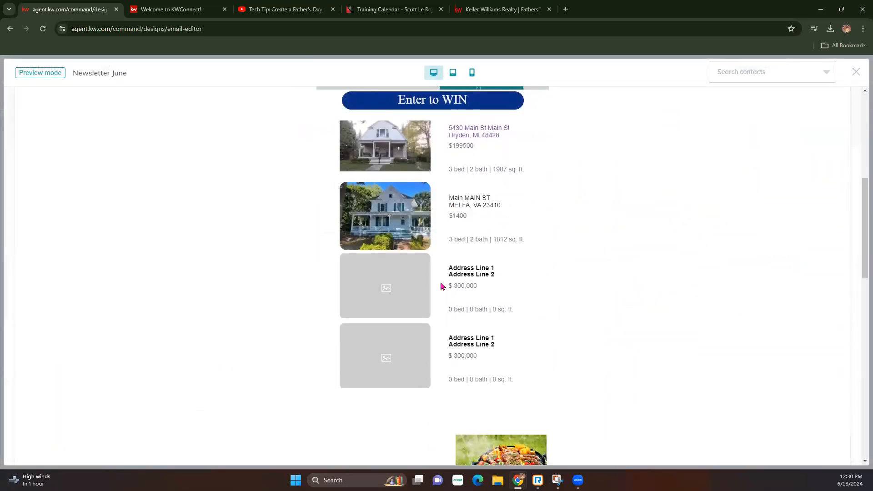
pyautogui.scroll(-12, 441, 232)
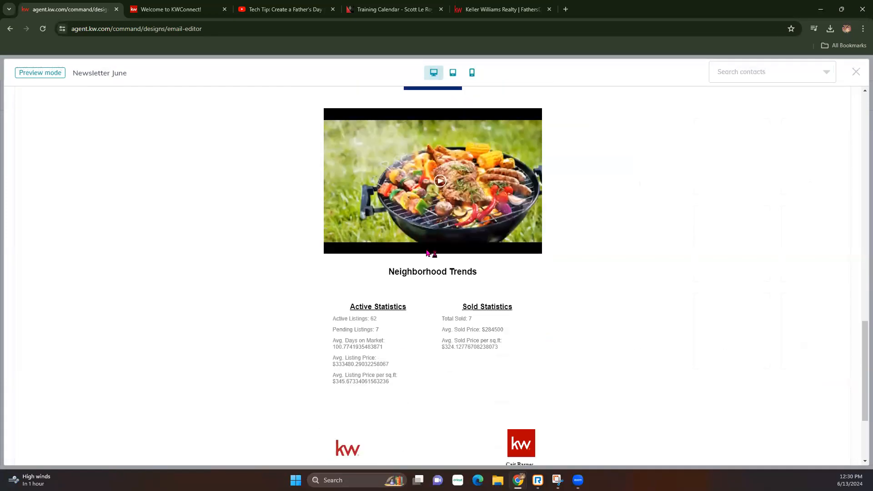
pyautogui.scroll(-3, 436, 395)
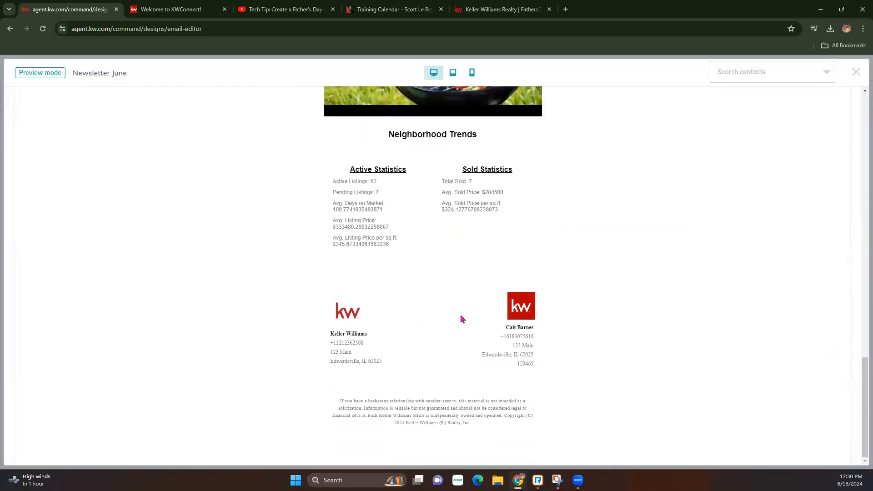
pyautogui.scroll(15, 545, 303)
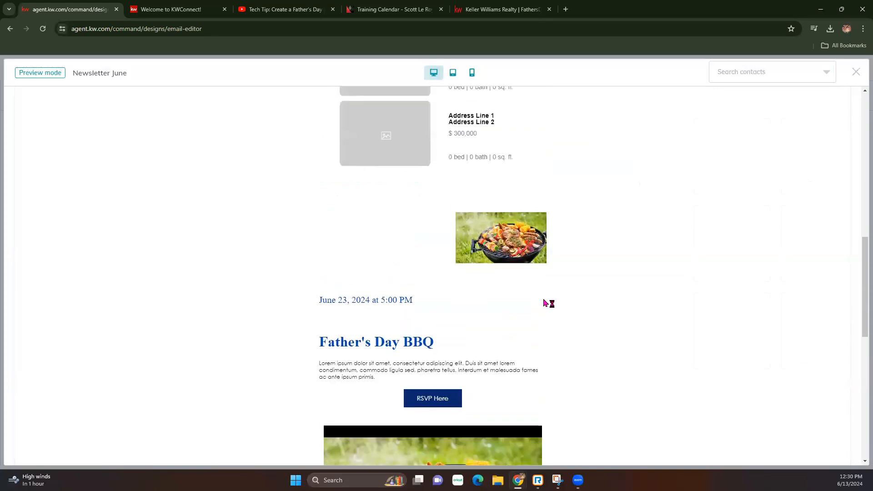
pyautogui.click(748, 76)
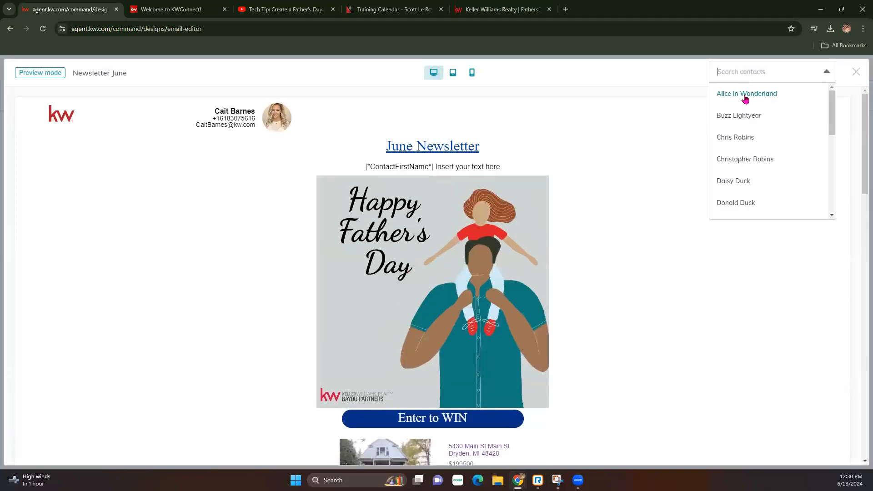
pyautogui.click(667, 131)
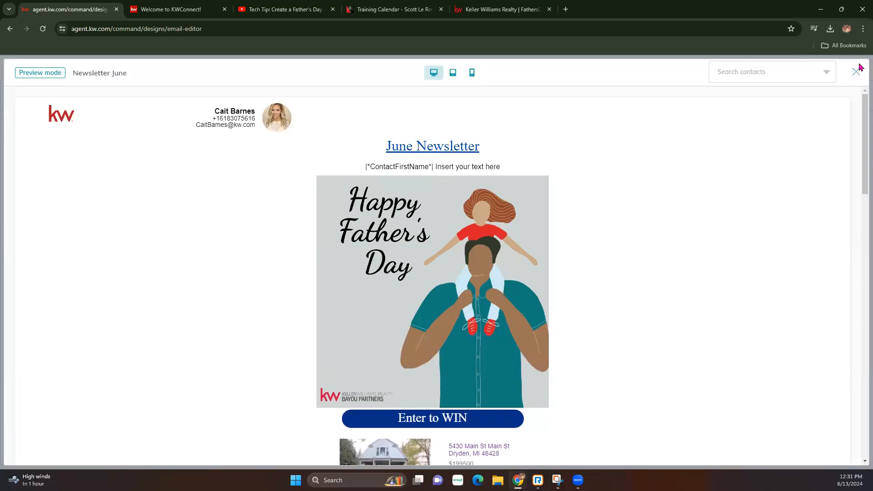
pyautogui.click(856, 74)
pyautogui.click(763, 68)
# Send a test of Newsletter June to the agent's own email address.
pyautogui.click(756, 116)
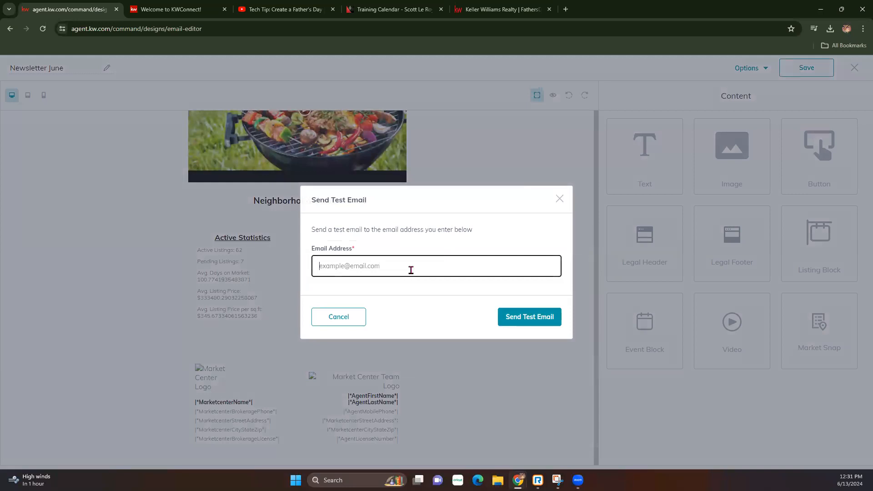
pyautogui.click(503, 316)
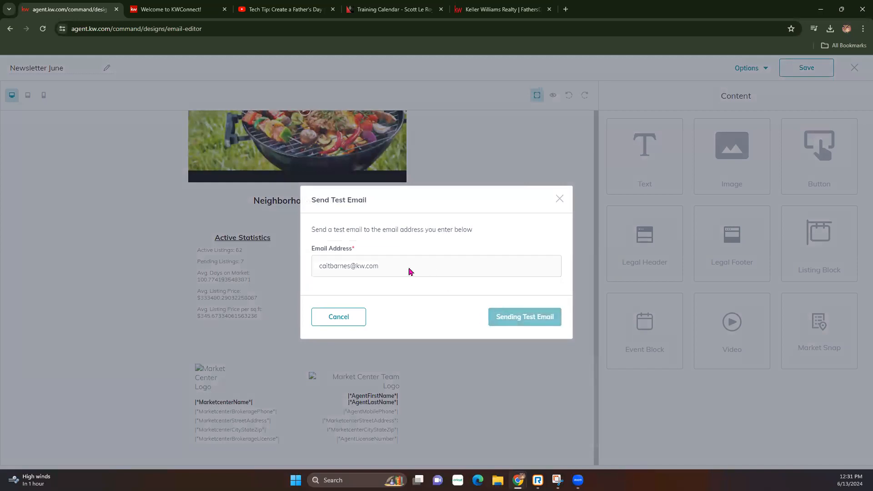
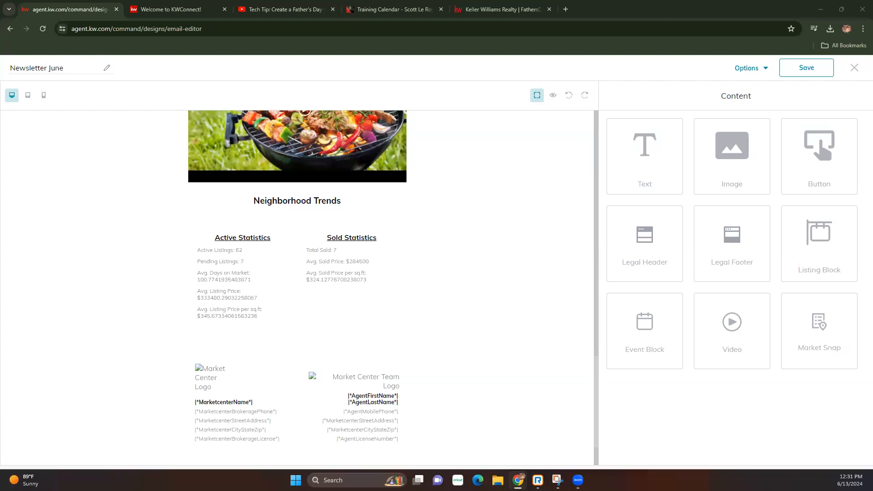
# Dock the Gmail '[TEST] Email Template' tab as the first tab in this window.
pyautogui.moveTo(95, 59); pyautogui.dragTo(75, 9)
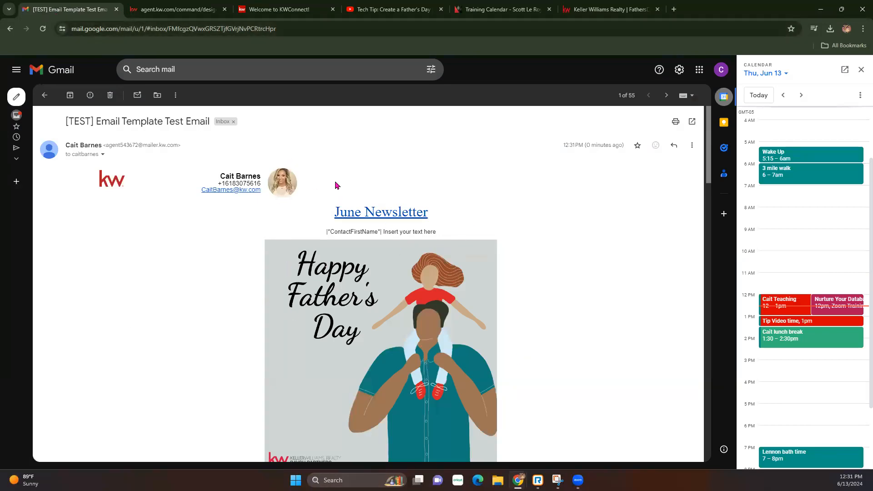
pyautogui.doubleClick(109, 182)
pyautogui.scroll(-1, 412, 248)
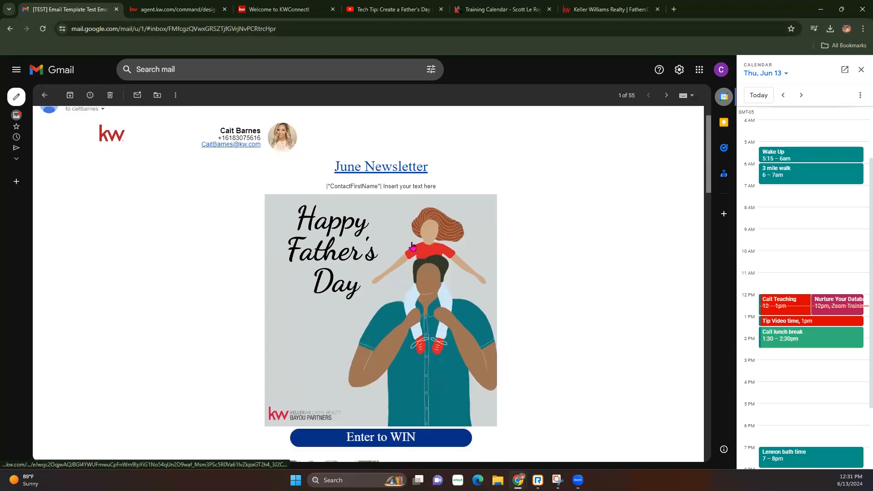
pyautogui.moveTo(327, 187); pyautogui.dragTo(381, 187)
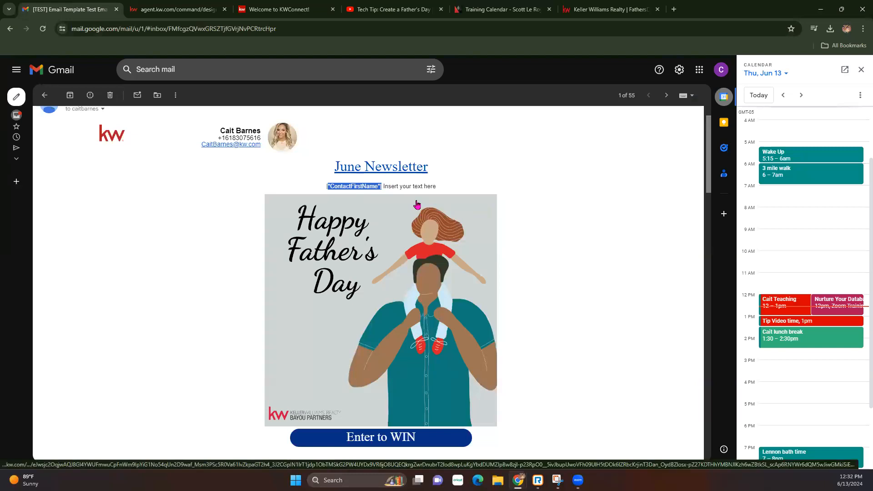
pyautogui.scroll(-2, 416, 204)
pyautogui.click(390, 353)
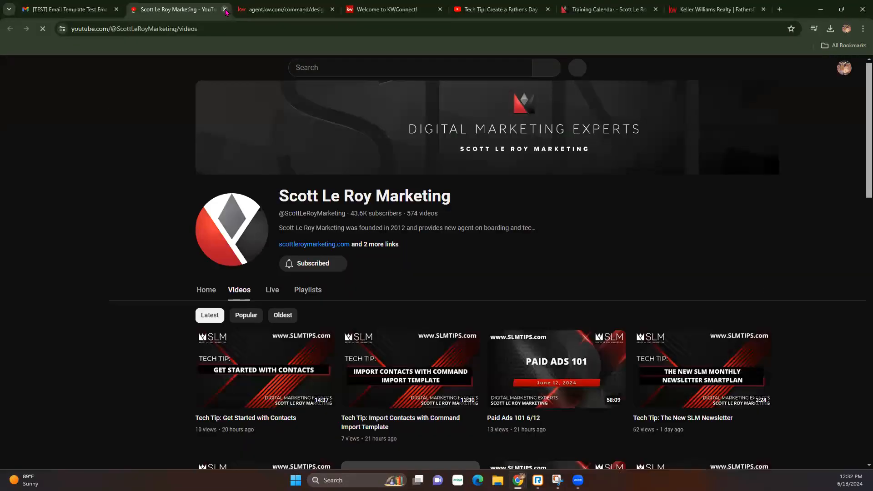
pyautogui.click(225, 9)
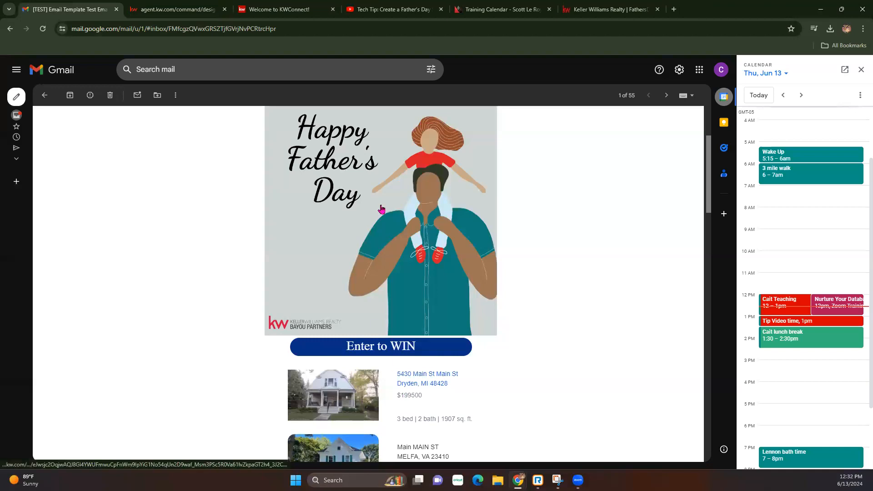
pyautogui.click(382, 208)
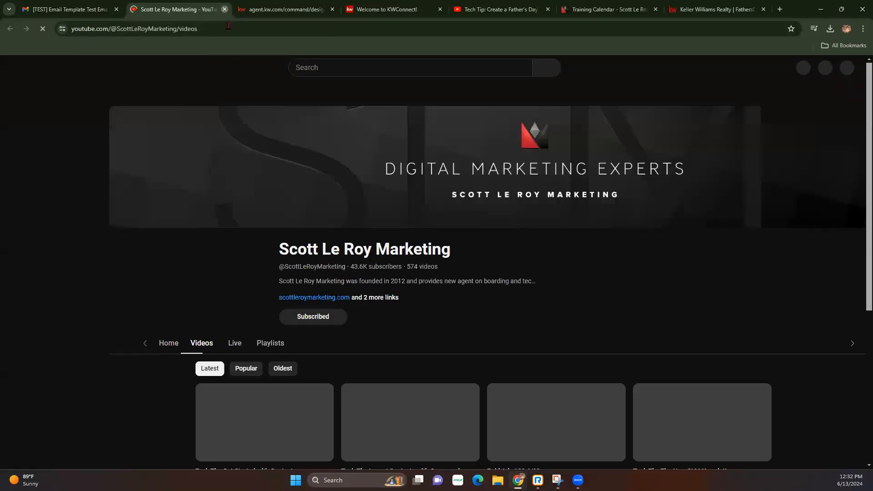
pyautogui.click(225, 9)
pyautogui.scroll(-2, 443, 432)
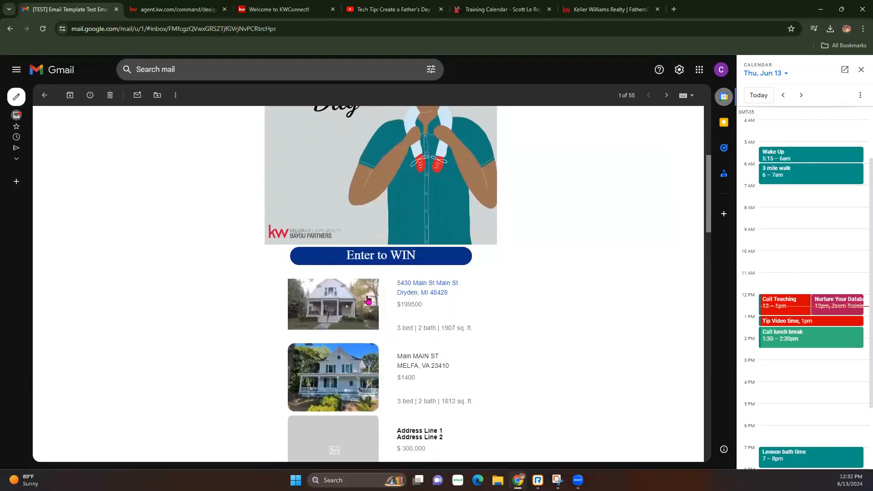
pyautogui.click(334, 296)
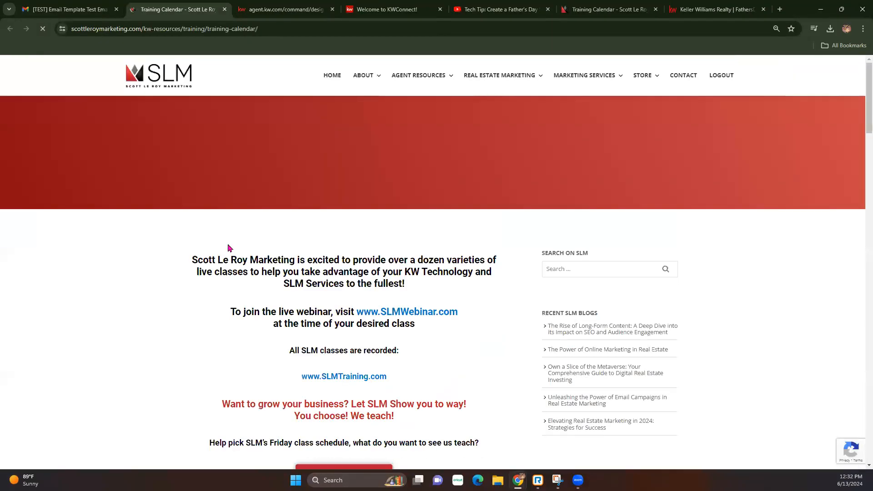
pyautogui.click(225, 9)
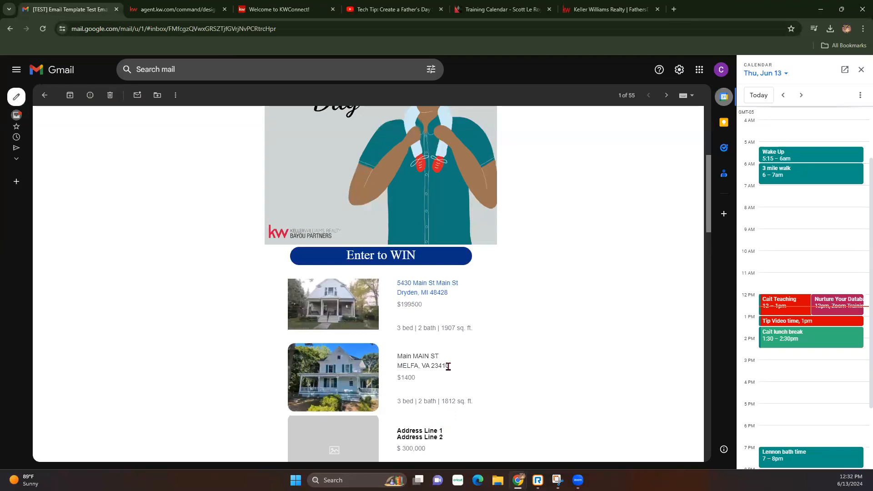
pyautogui.click(414, 292)
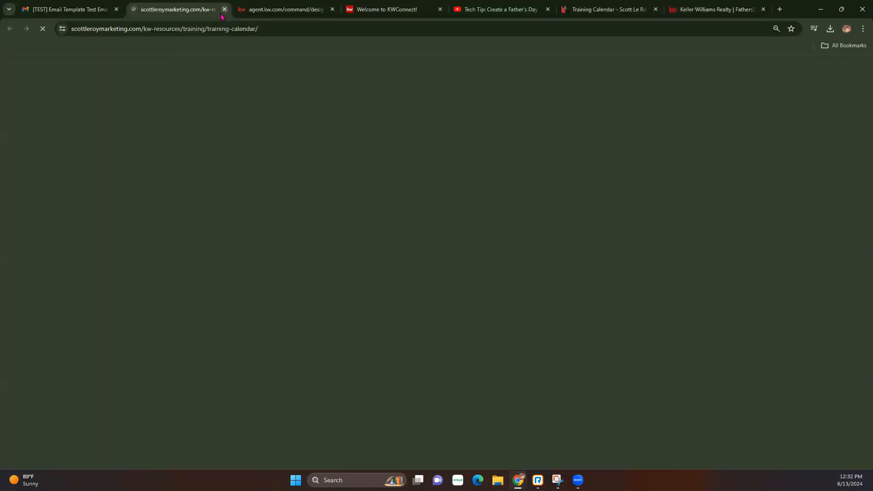
pyautogui.click(224, 10)
pyautogui.scroll(-3, 493, 311)
pyautogui.scroll(-4, 494, 310)
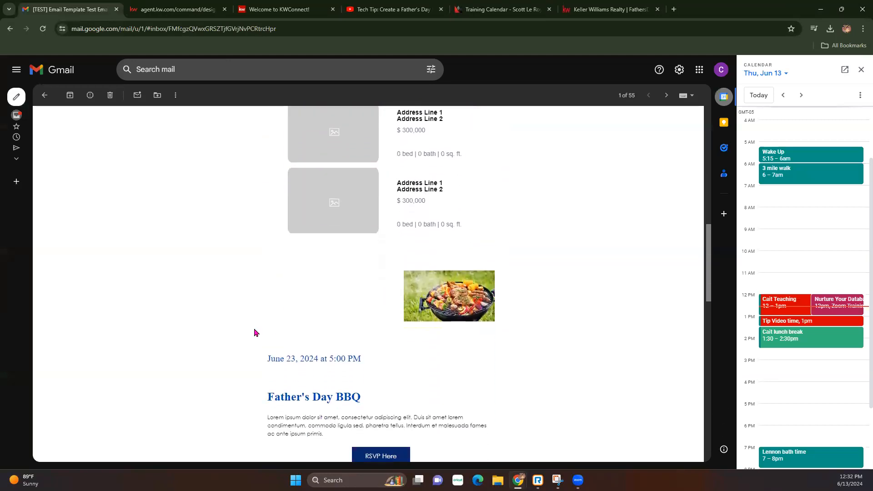
pyautogui.scroll(-3, 485, 331)
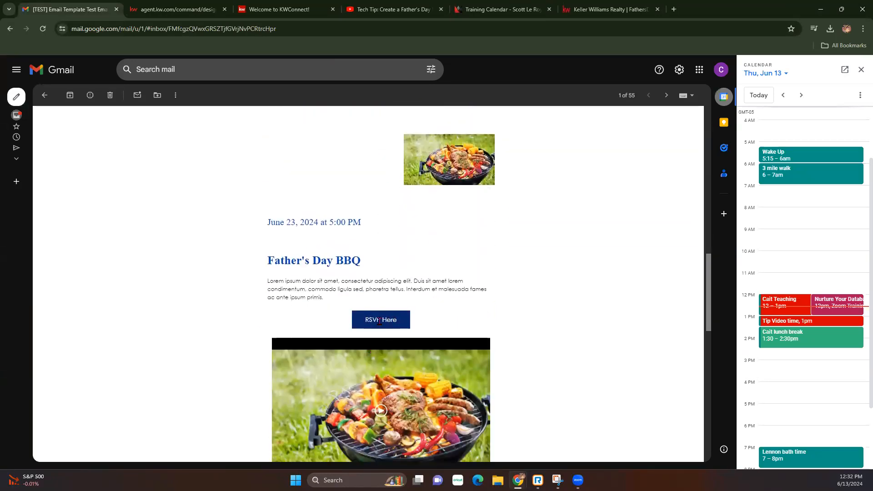
pyautogui.scroll(-2, 387, 400)
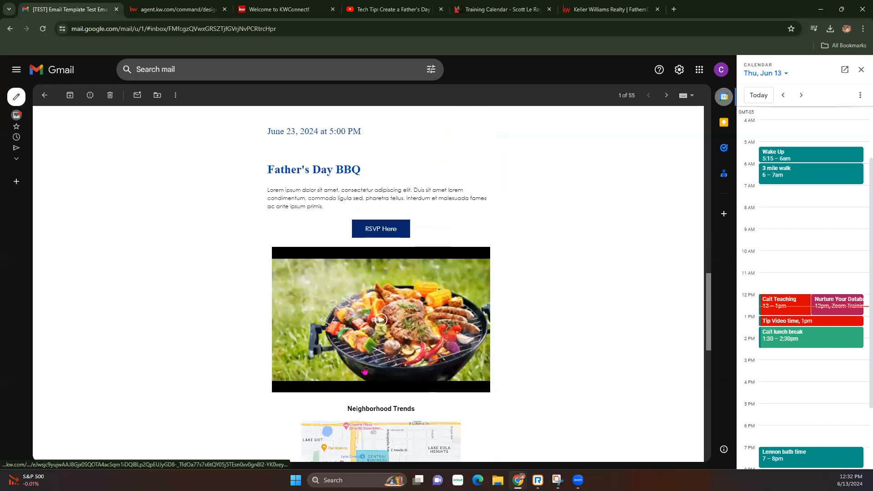
pyautogui.click(377, 333)
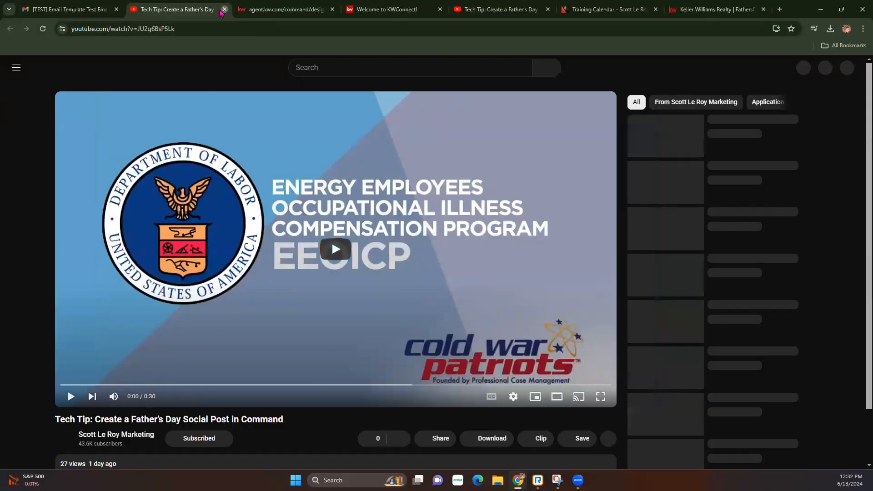
pyautogui.click(220, 10)
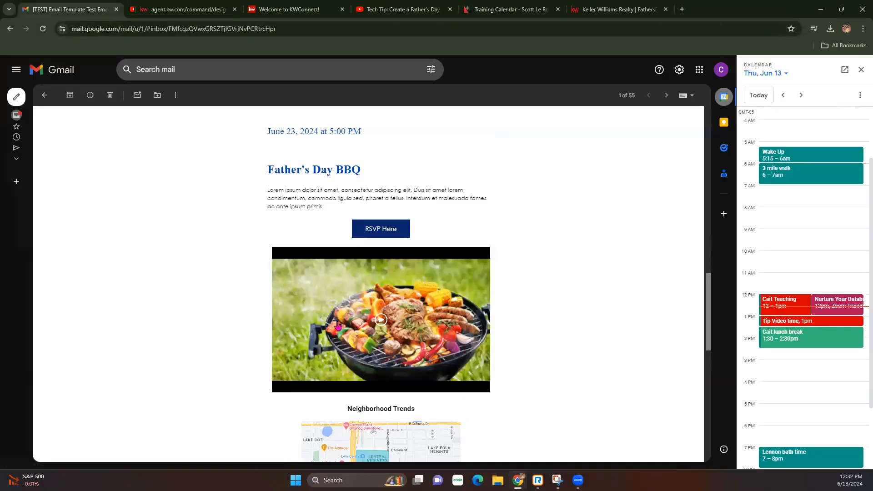
pyautogui.scroll(-4, 432, 325)
pyautogui.scroll(-3, 432, 325)
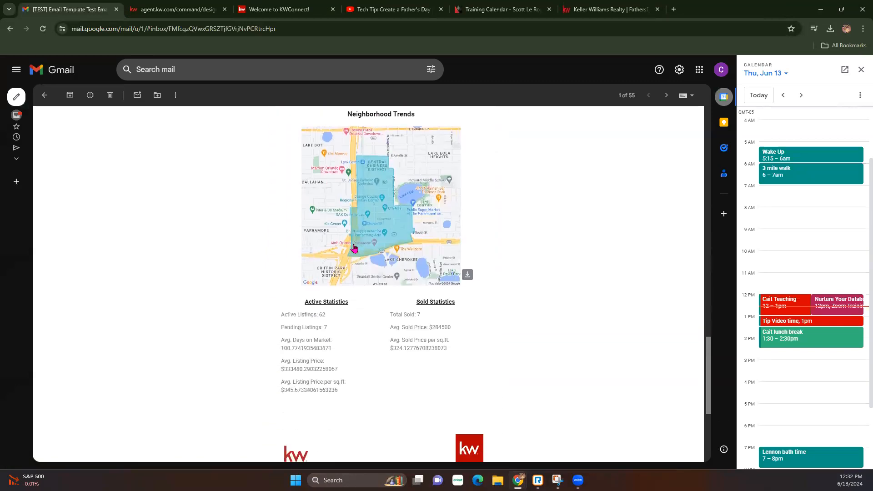
# Scroll to the test email's footer and close Gmail's Calendar side panel.
pyautogui.scroll(1, 404, 291)
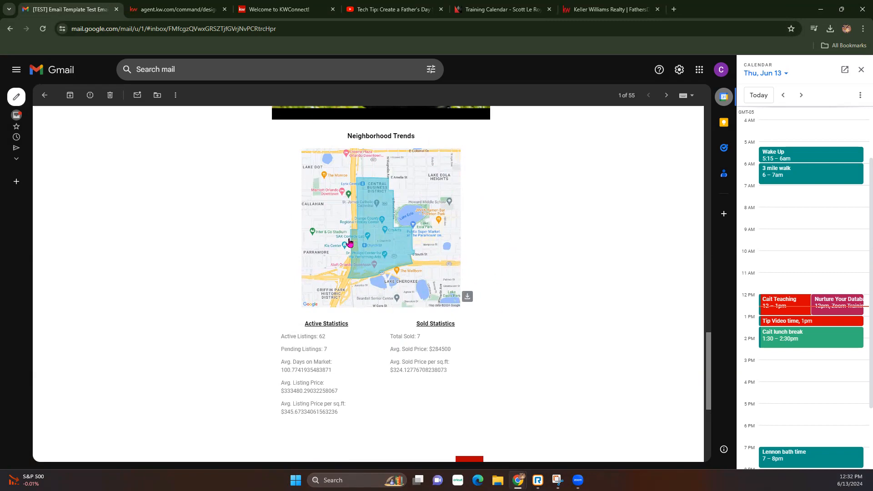
pyautogui.scroll(-1, 350, 246)
pyautogui.scroll(-2, 360, 308)
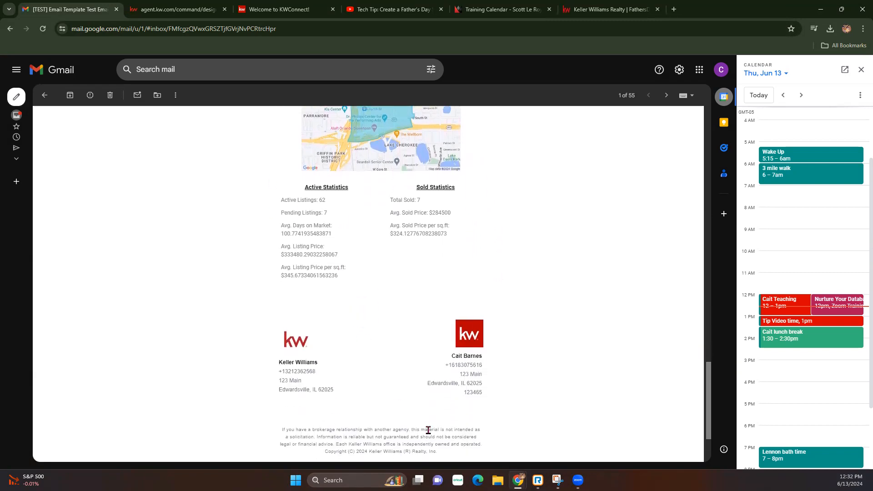
pyautogui.scroll(-3, 438, 310)
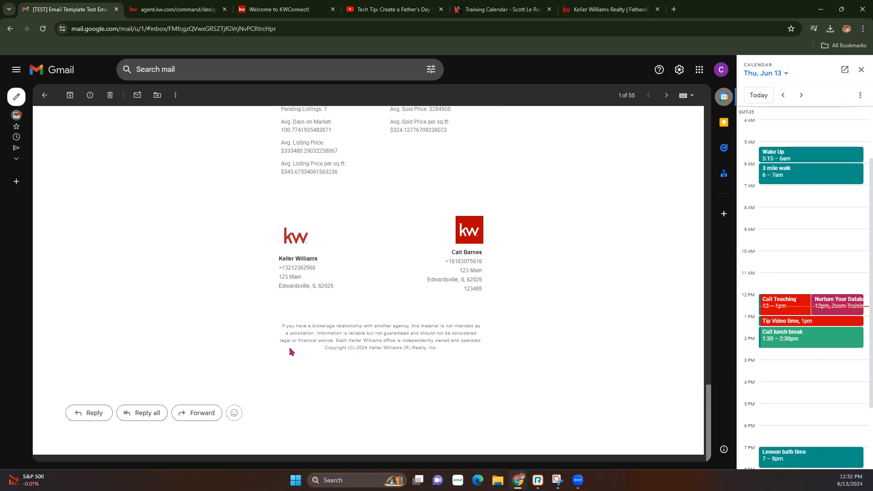
pyautogui.click(861, 70)
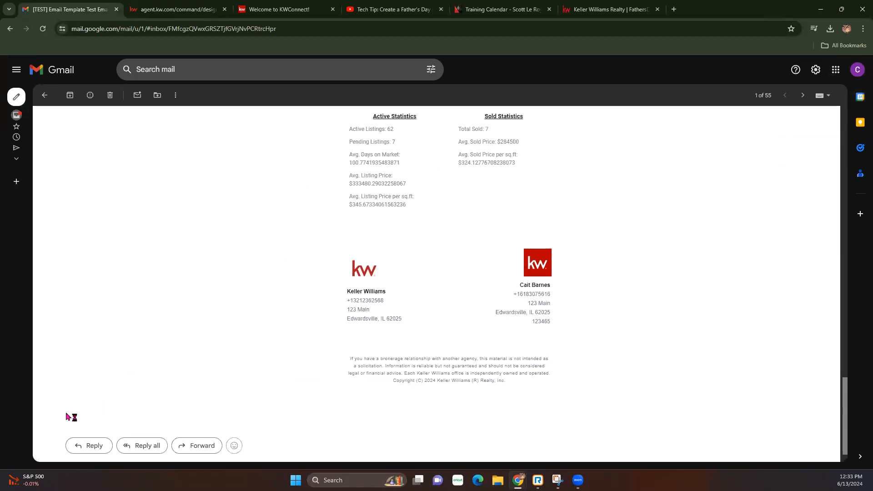
pyautogui.doubleClick(55, 423)
# Scroll back to the email's top and return to the KW Command email editor.
pyautogui.scroll(10, 187, 367)
pyautogui.scroll(10, 184, 365)
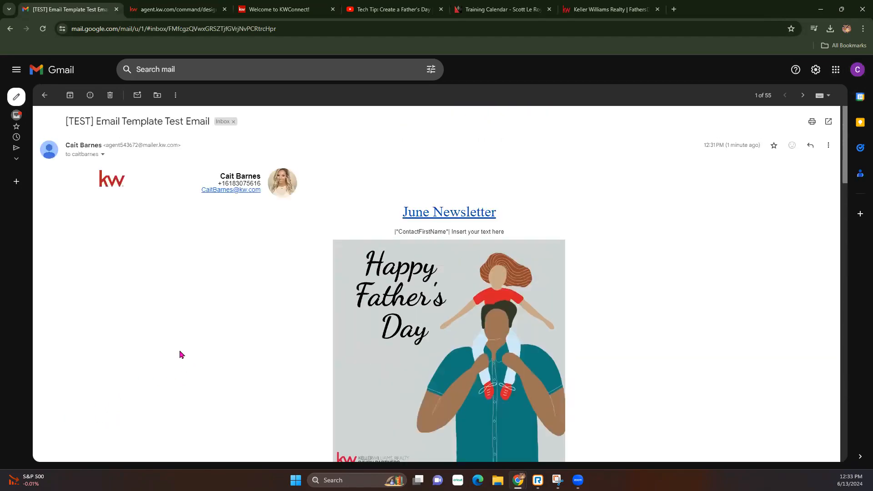
pyautogui.click(184, 10)
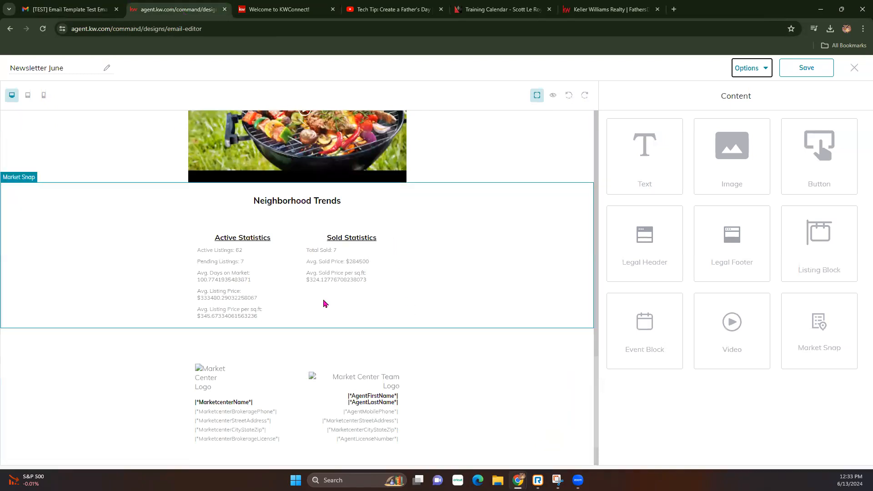
pyautogui.scroll(15, 311, 293)
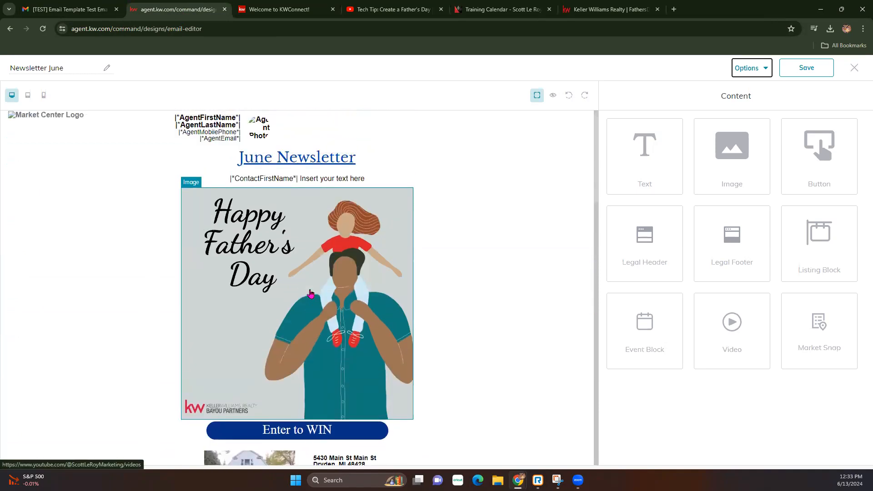
pyautogui.scroll(-10, 311, 293)
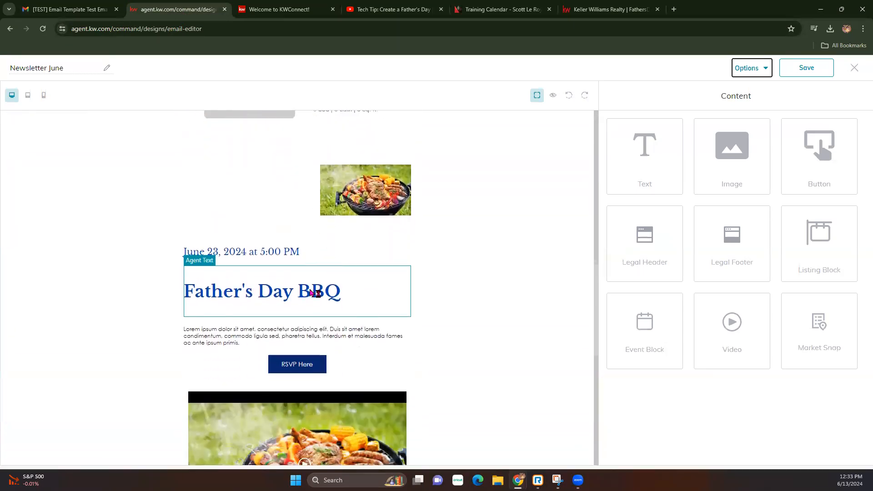
pyautogui.scroll(-2, 310, 293)
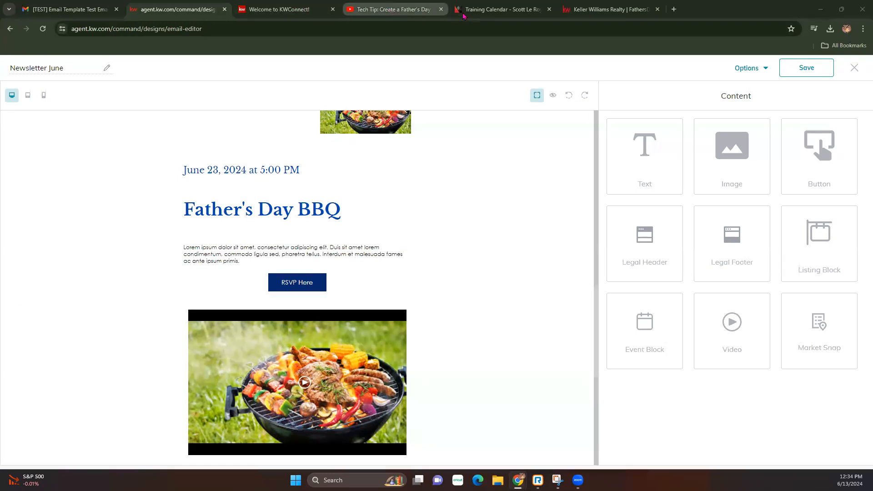
pyautogui.click(363, 9)
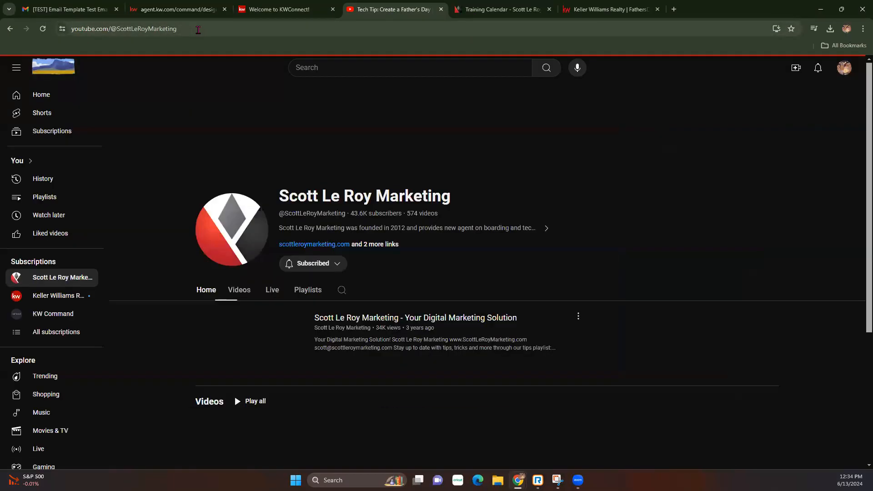
pyautogui.click(177, 29)
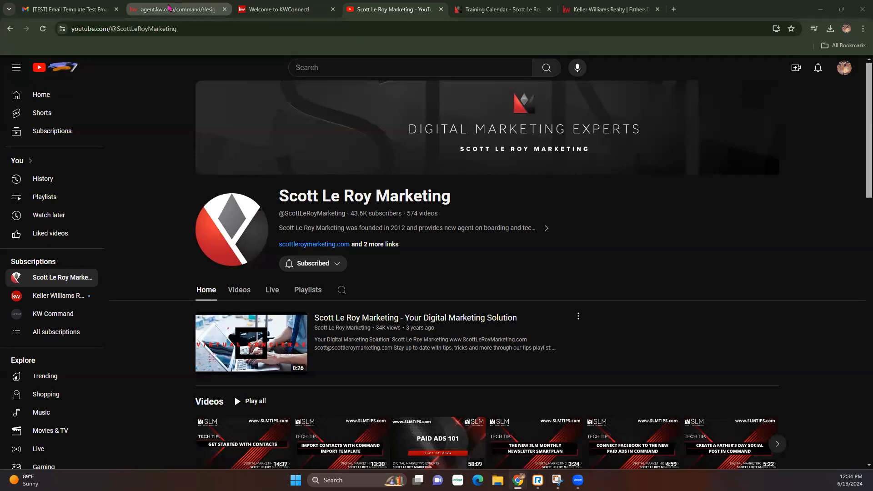
pyautogui.click(168, 8)
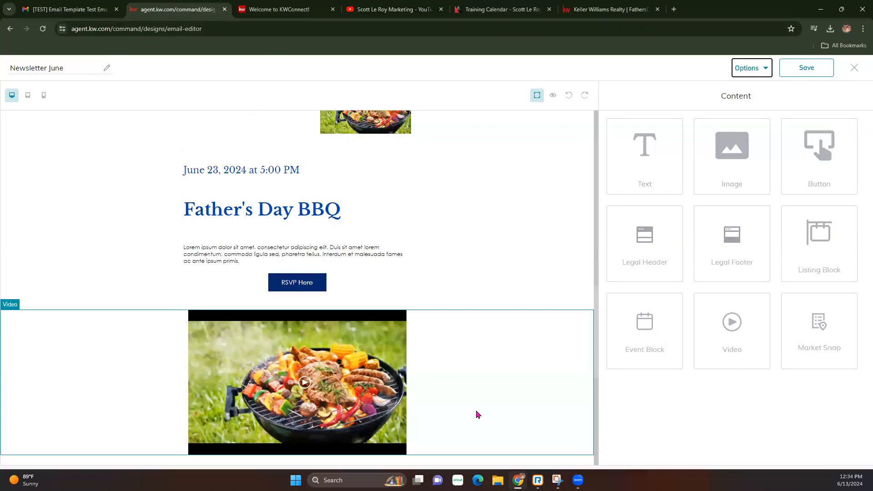
# Save the Newsletter June design and exit the editor, keeping the changes.
pyautogui.click(797, 69)
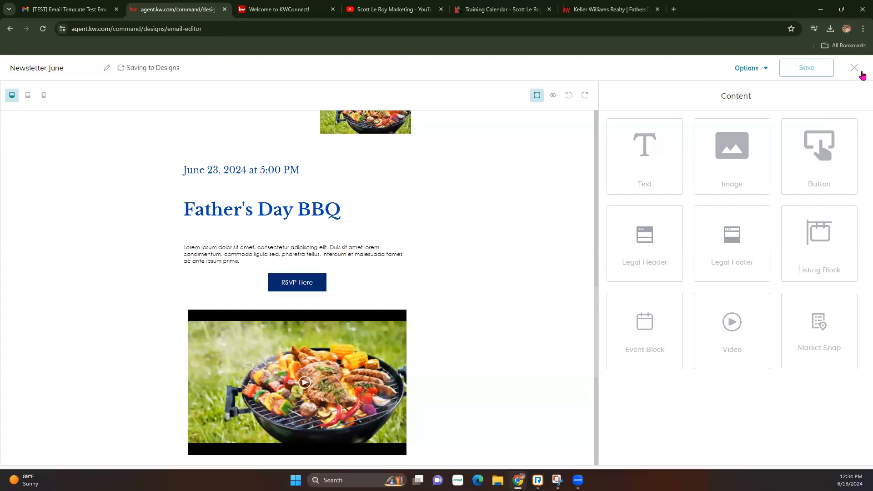
pyautogui.click(859, 72)
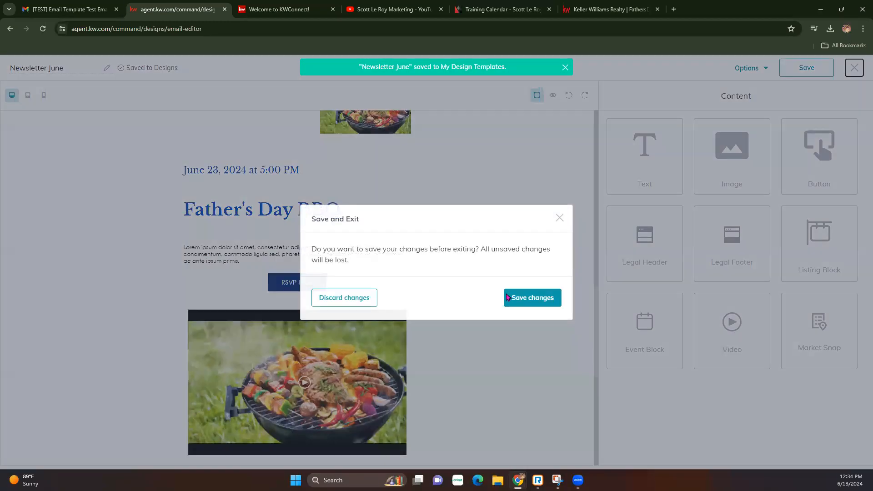
pyautogui.click(536, 298)
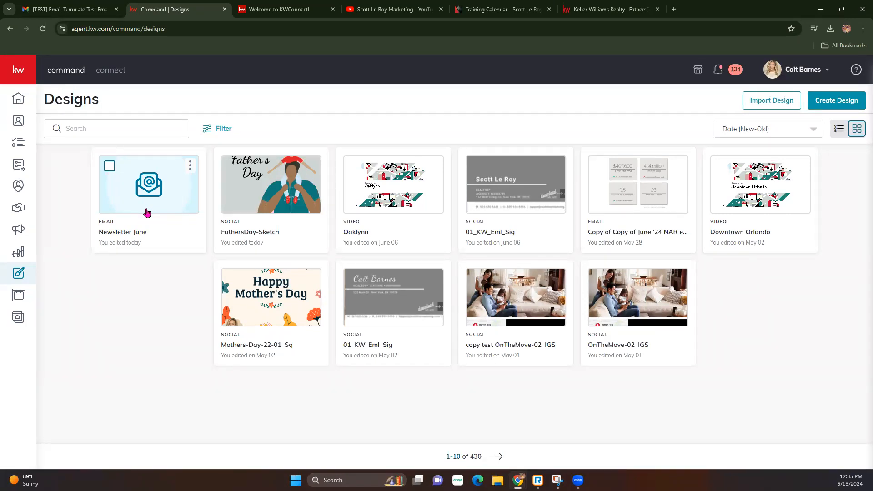
# Make a copy of the Newsletter June design from its card's options menu.
pyautogui.click(190, 166)
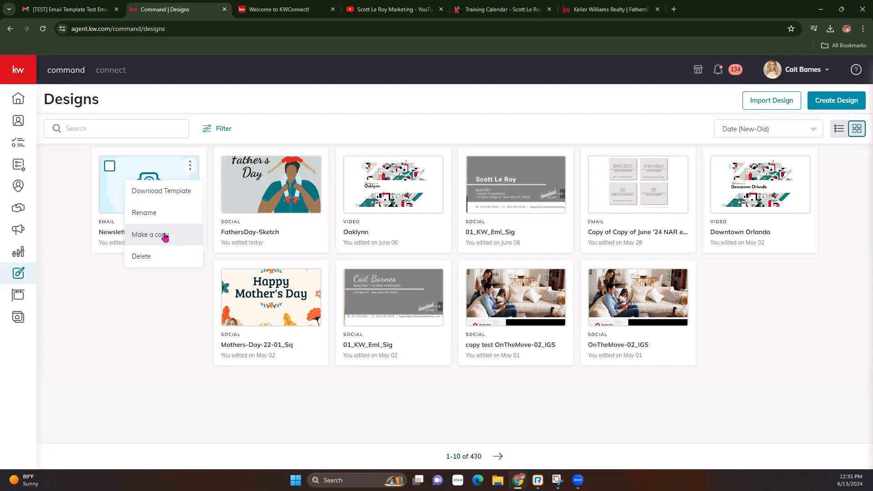
pyautogui.click(165, 237)
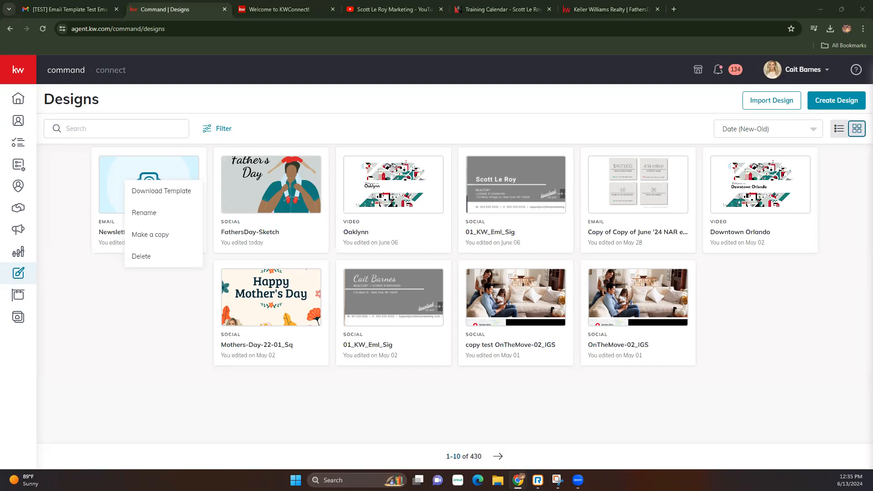
pyautogui.click(171, 310)
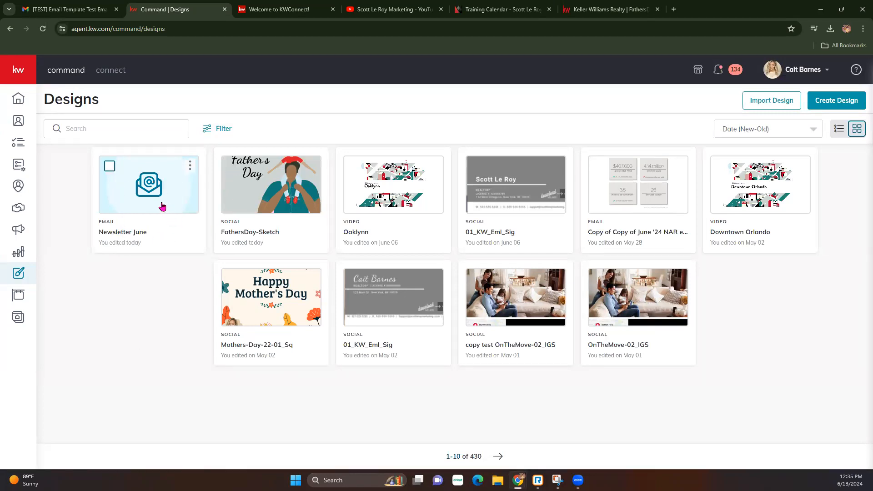
# Go to Campaigns, preview the Create Campaign choices, and show the Emails campaign list.
pyautogui.click(19, 232)
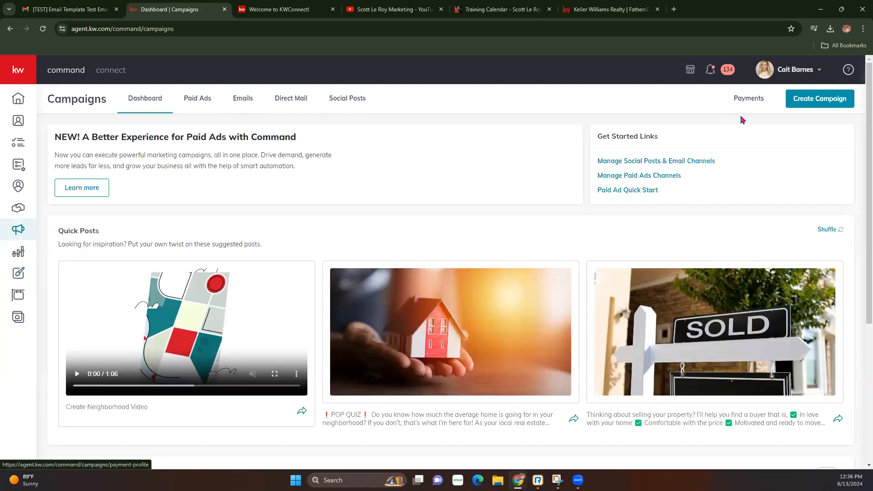
pyautogui.click(834, 108)
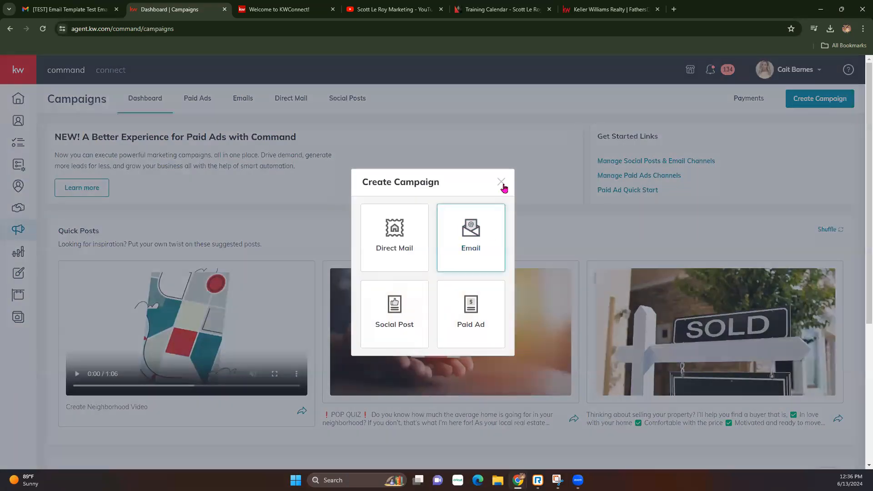
pyautogui.click(500, 182)
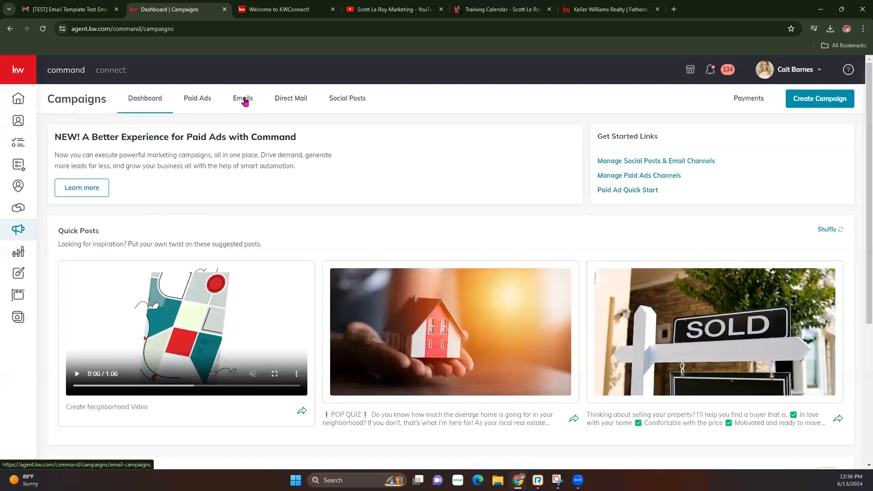
pyautogui.click(245, 101)
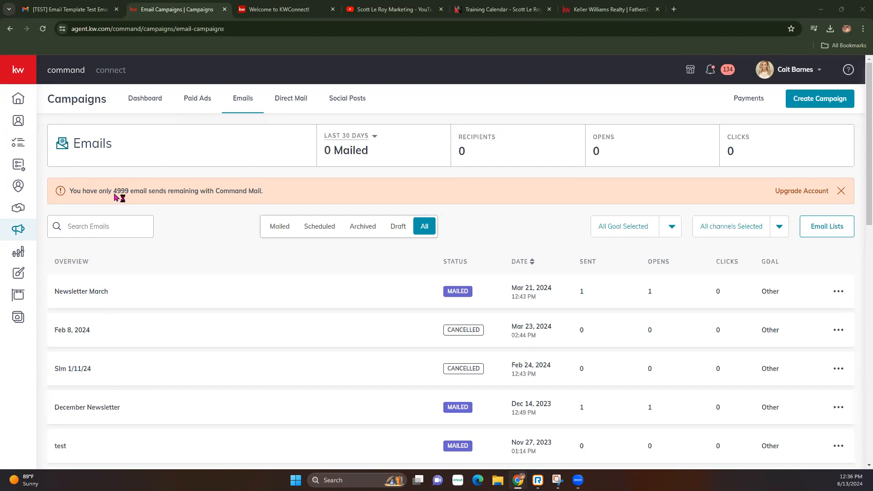
pyautogui.moveTo(69, 191); pyautogui.dragTo(274, 200)
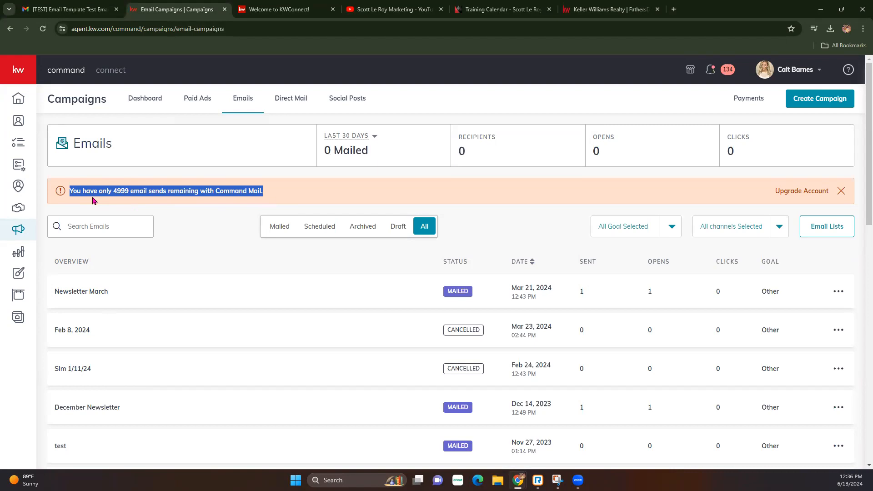
pyautogui.click(130, 192)
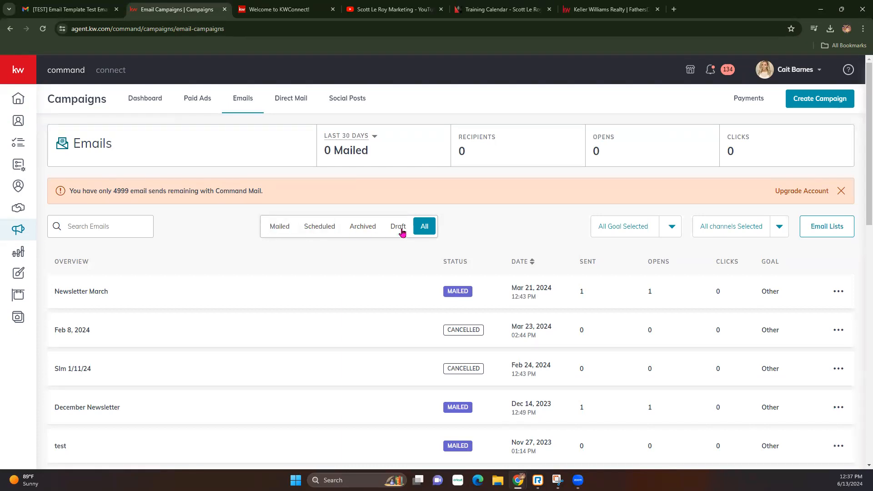
pyautogui.click(673, 228)
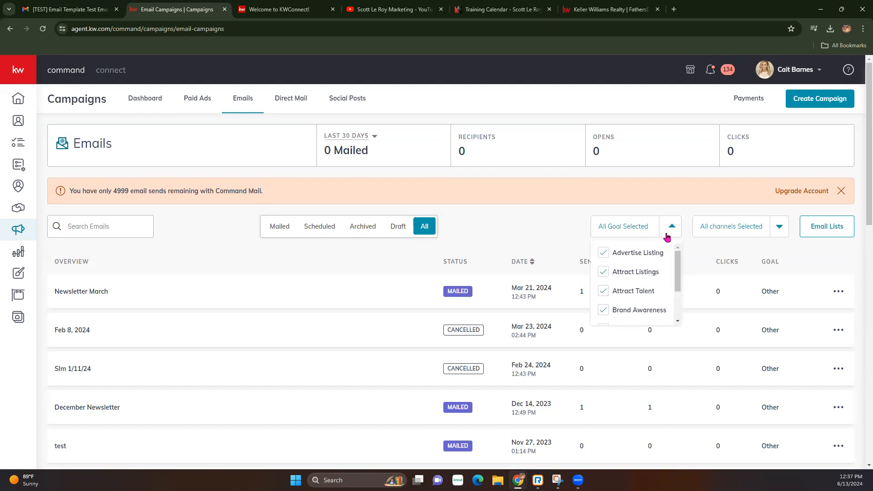
pyautogui.click(778, 227)
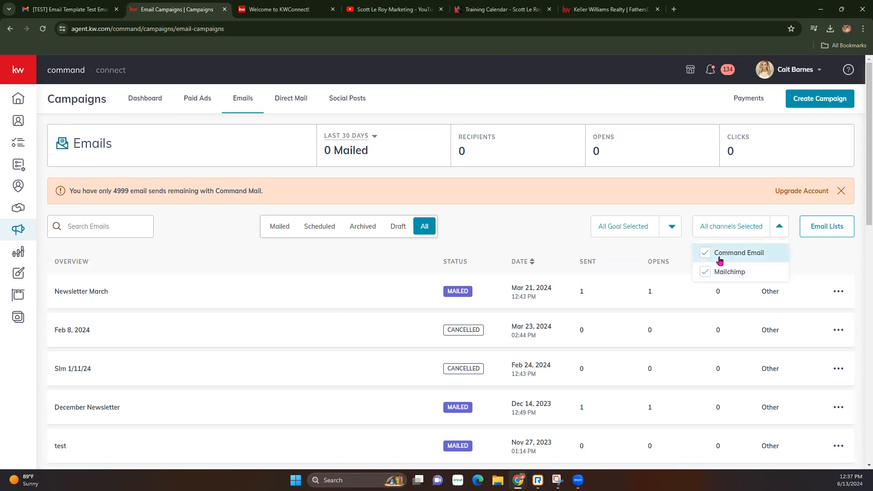
pyautogui.click(825, 230)
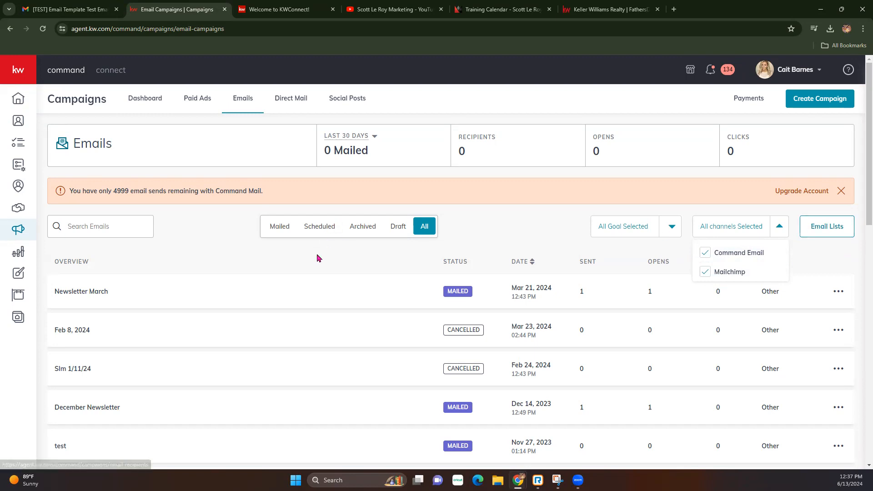
pyautogui.click(59, 277)
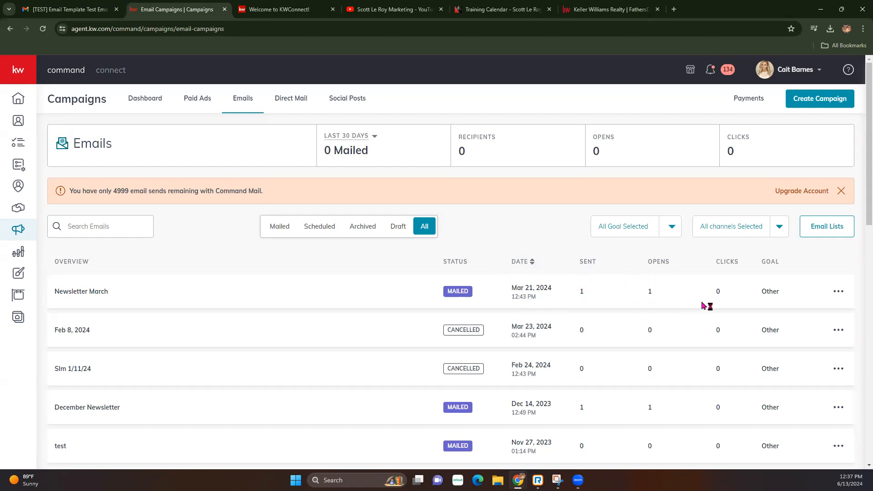
pyautogui.click(843, 292)
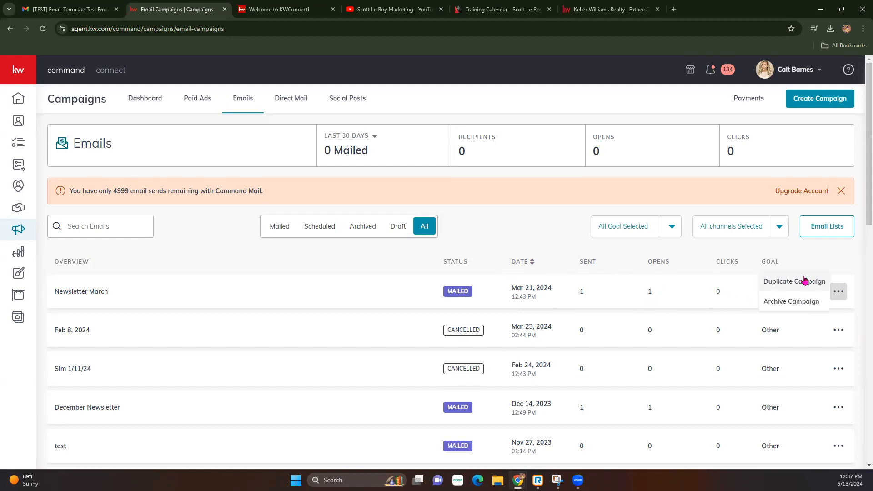
pyautogui.click(861, 283)
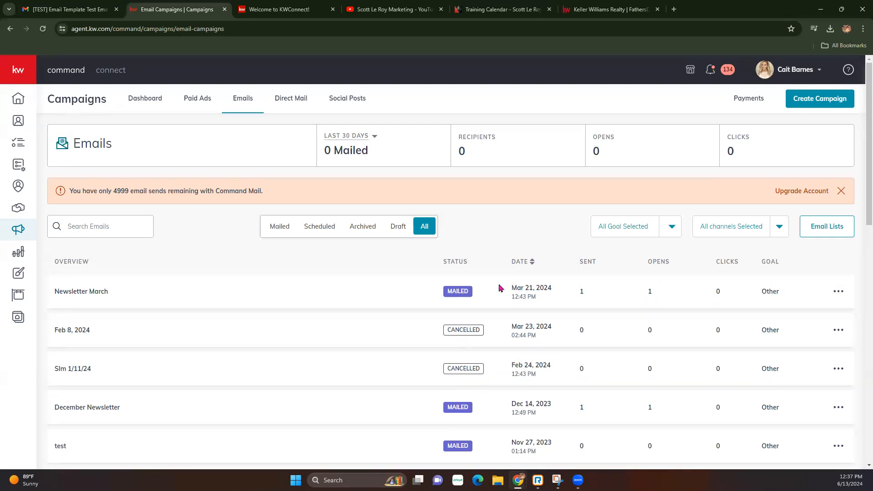
pyautogui.moveTo(443, 293); pyautogui.dragTo(498, 287)
pyautogui.click(100, 292)
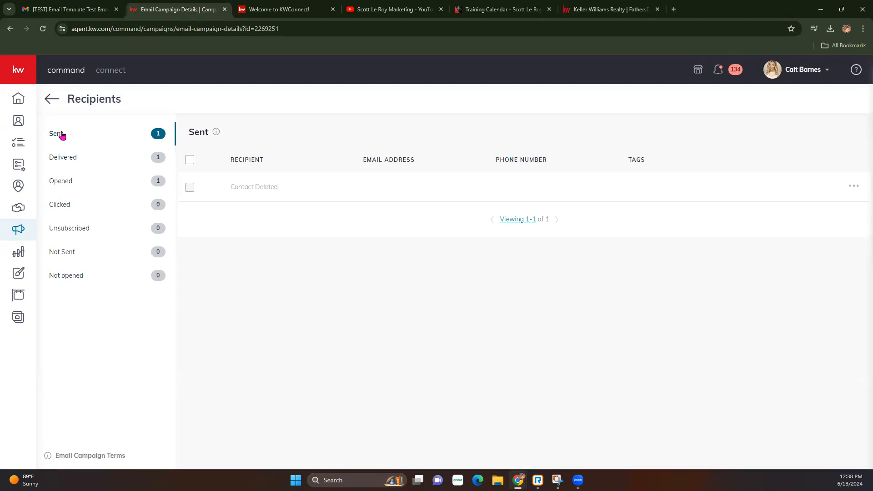
pyautogui.click(134, 176)
pyautogui.click(65, 157)
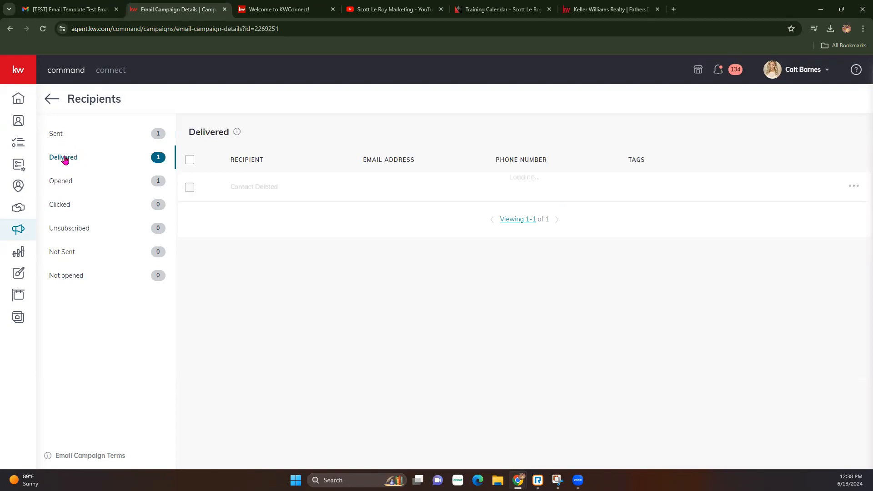
pyautogui.click(60, 183)
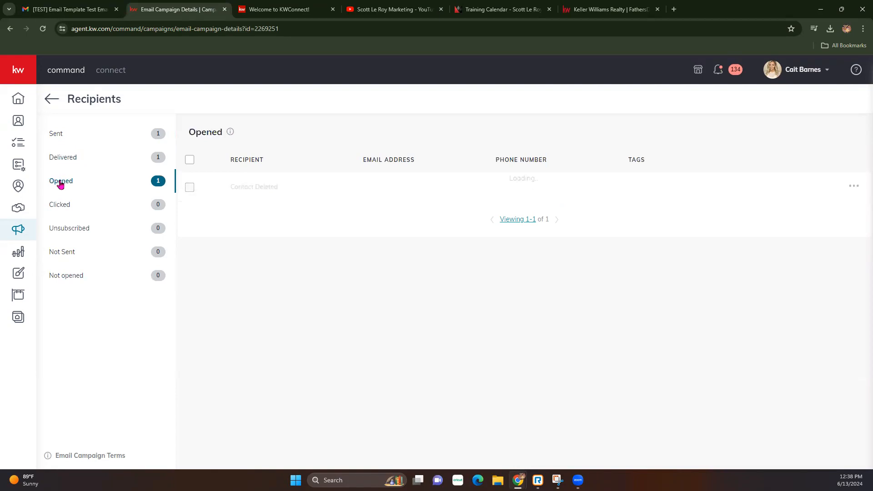
pyautogui.click(63, 206)
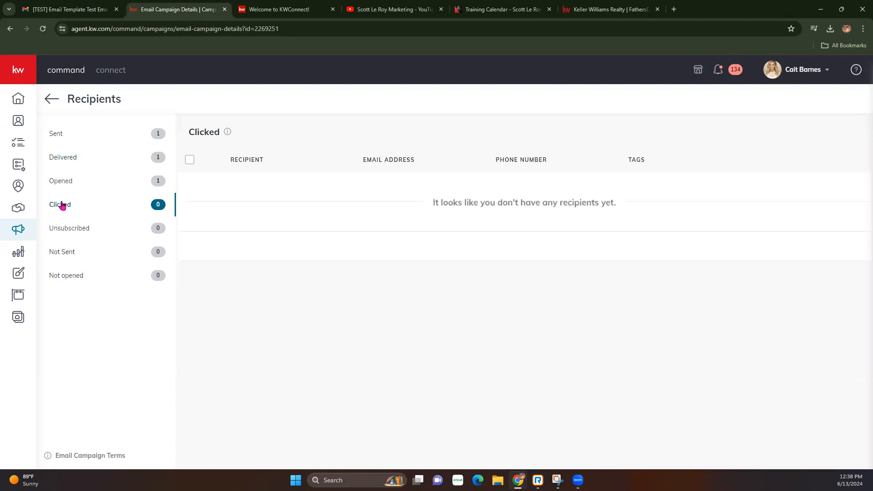
pyautogui.click(83, 233)
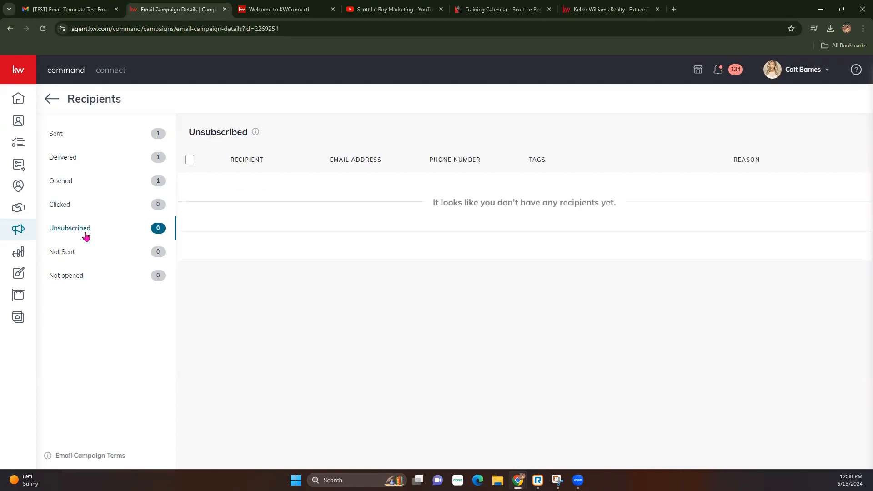
pyautogui.click(69, 257)
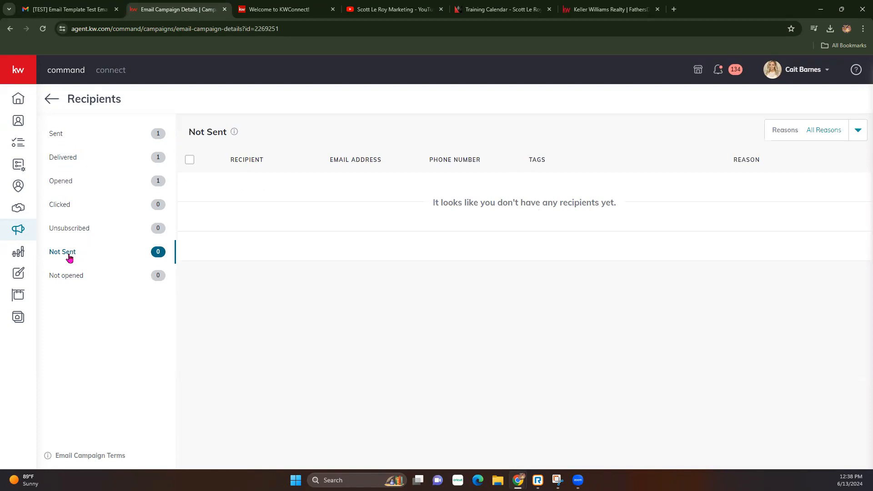
pyautogui.click(73, 274)
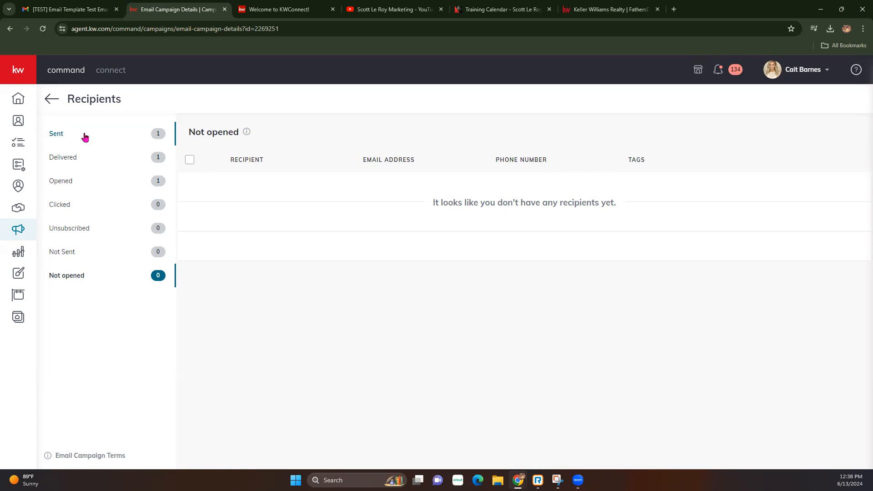
pyautogui.click(51, 99)
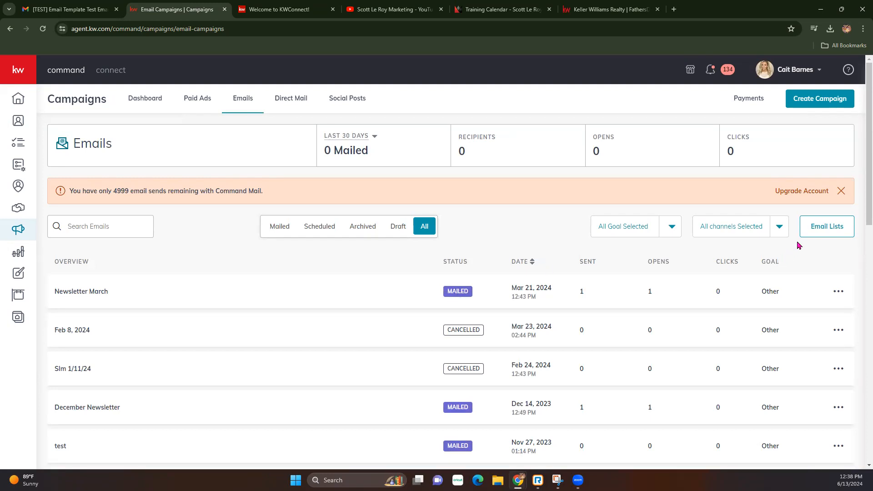
# Open Email Lists and start a new list with Create List.
pyautogui.click(814, 231)
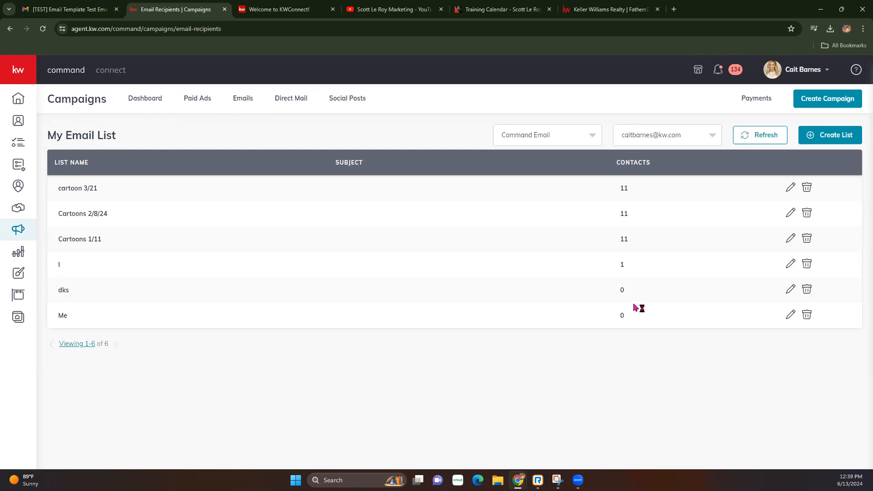
pyautogui.click(840, 142)
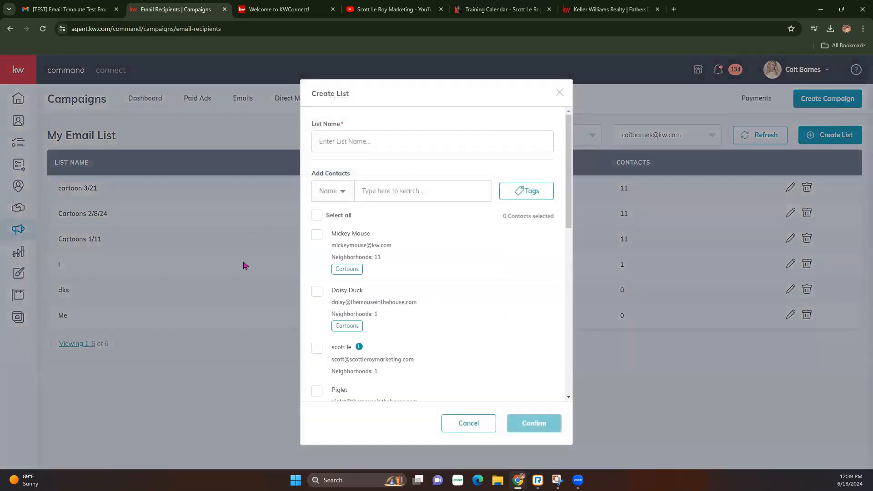
# Name the new email list 'Cartoon List'.
pyautogui.click(395, 143)
pyautogui.write('Cartoon List')
pyautogui.moveTo(402, 242); pyautogui.dragTo(324, 240)
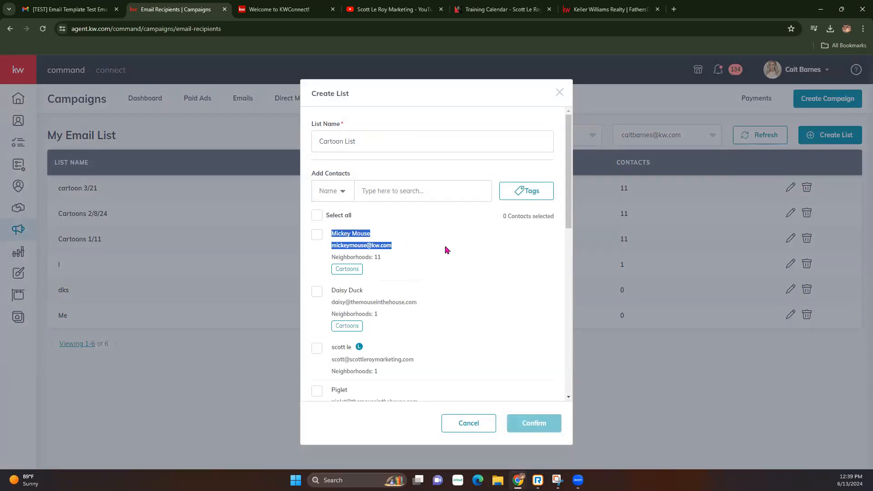
pyautogui.click(429, 263)
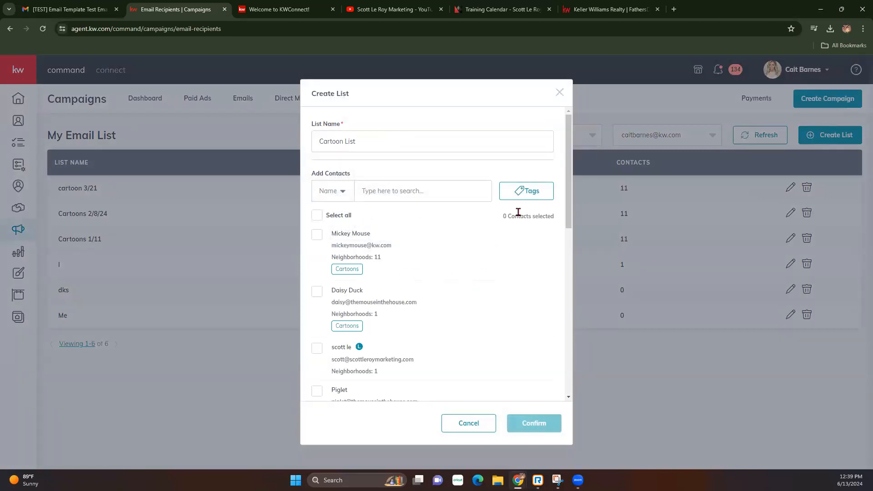
# Filter contacts by the cartoons tag, select all 9, and confirm the list.
pyautogui.click(527, 198)
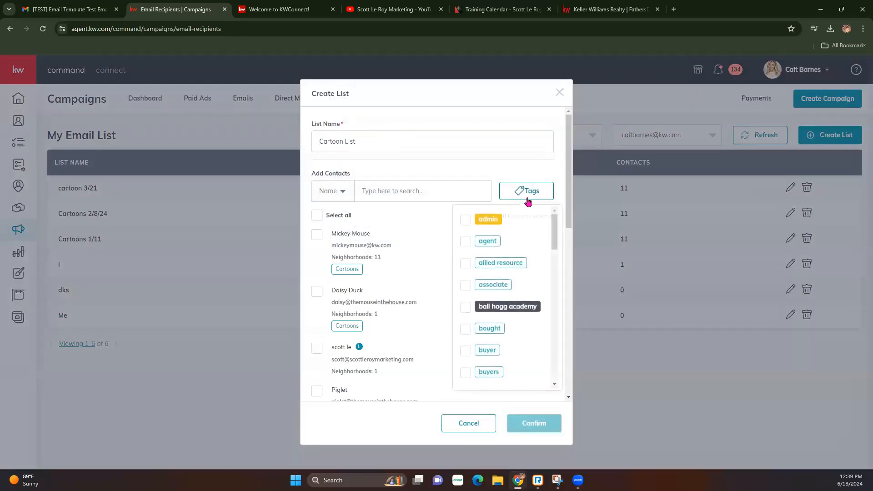
pyautogui.scroll(-2, 477, 331)
pyautogui.scroll(-2, 477, 330)
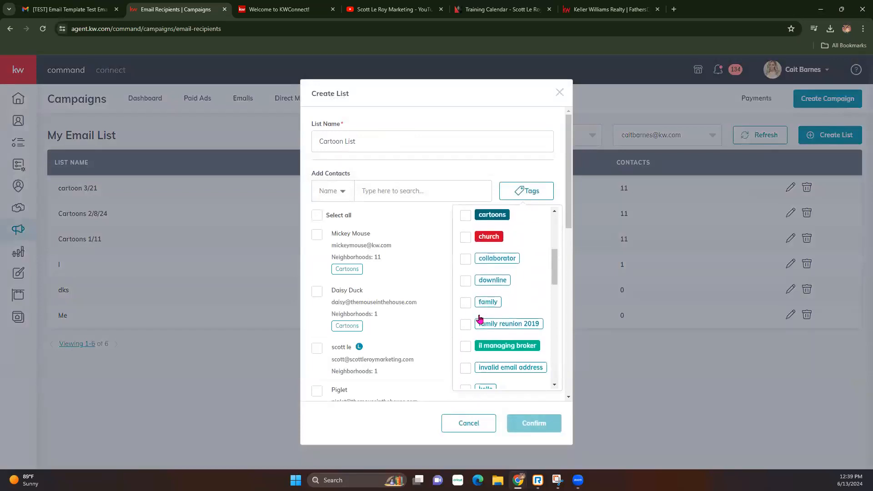
pyautogui.click(465, 218)
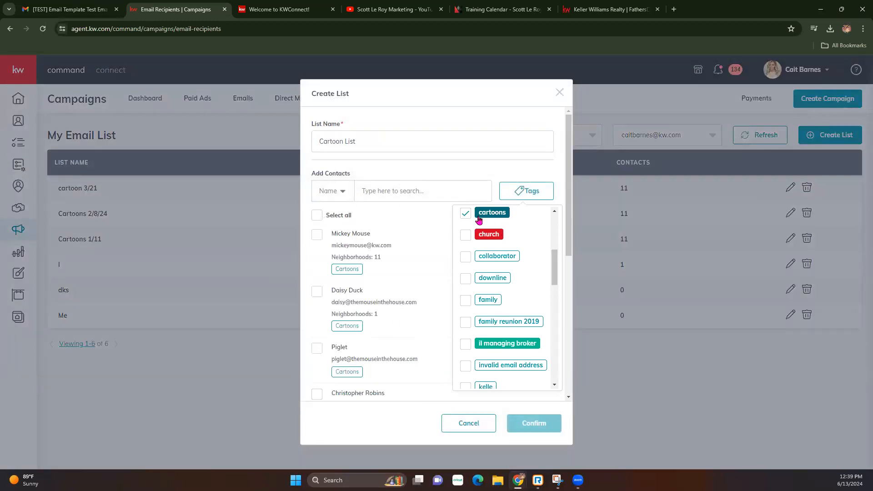
pyautogui.click(315, 216)
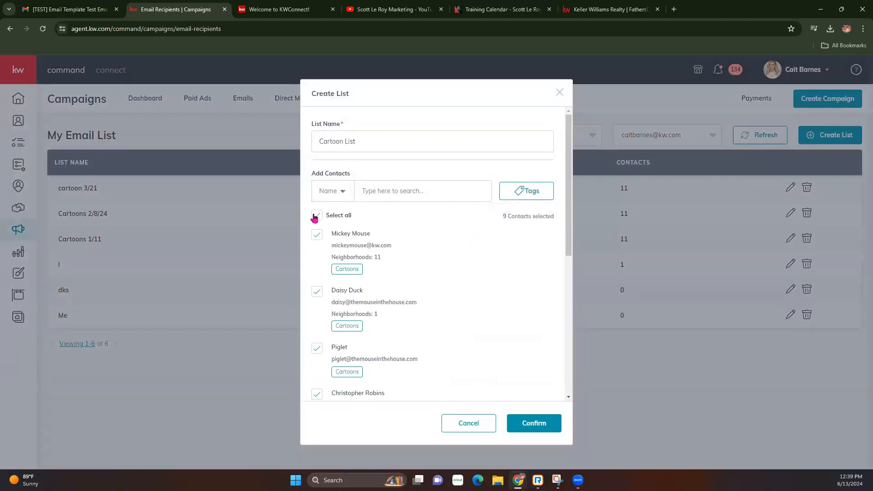
pyautogui.scroll(-6, 433, 296)
pyautogui.scroll(10, 441, 187)
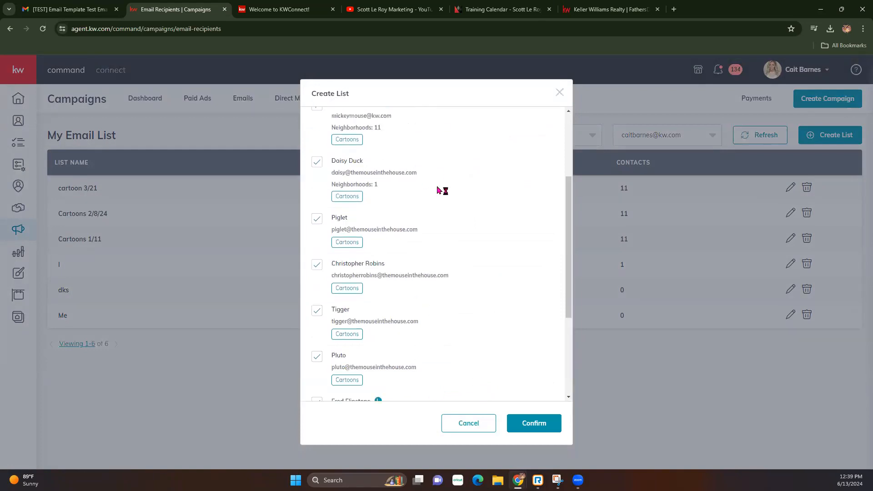
pyautogui.scroll(-3, 450, 273)
pyautogui.scroll(-3, 456, 318)
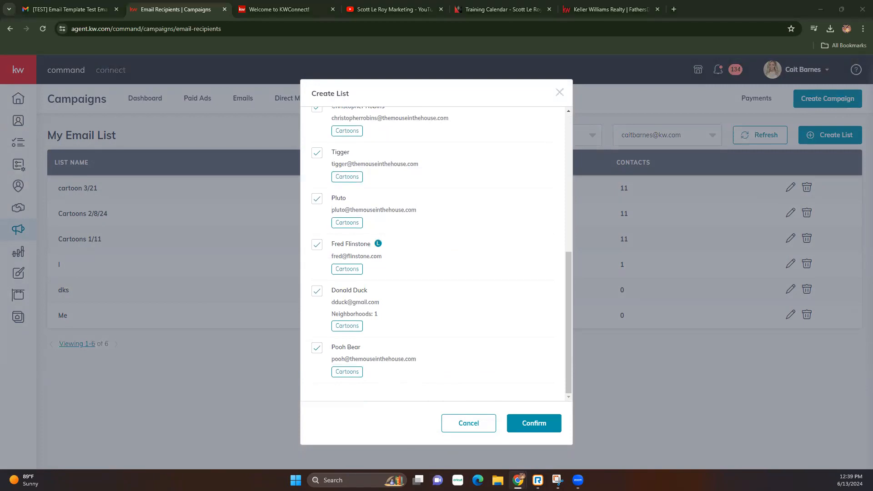
pyautogui.scroll(10, 467, 246)
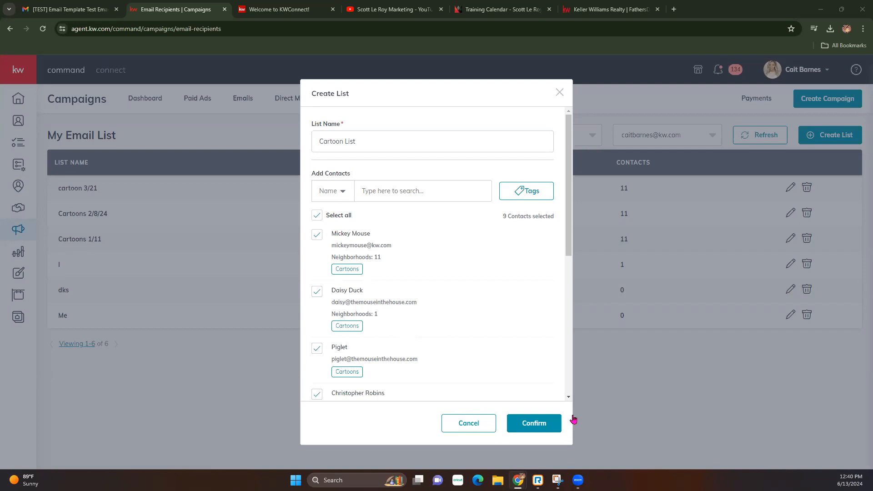
pyautogui.click(529, 418)
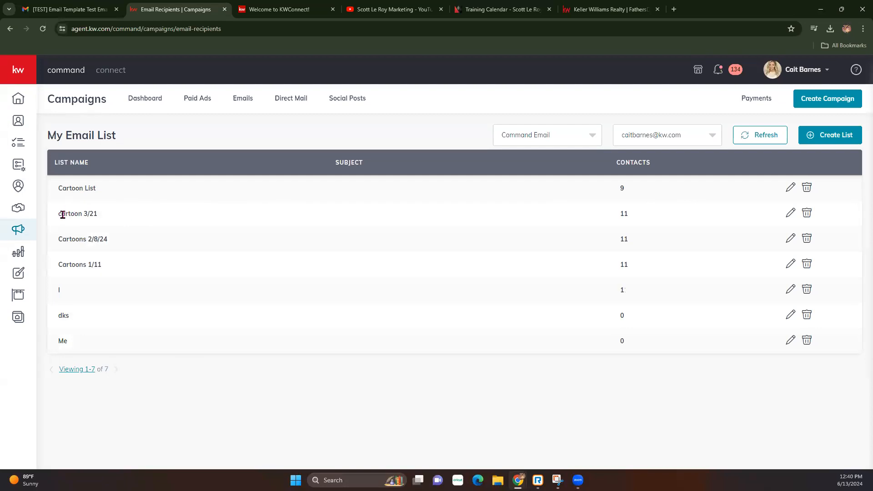
pyautogui.click(790, 213)
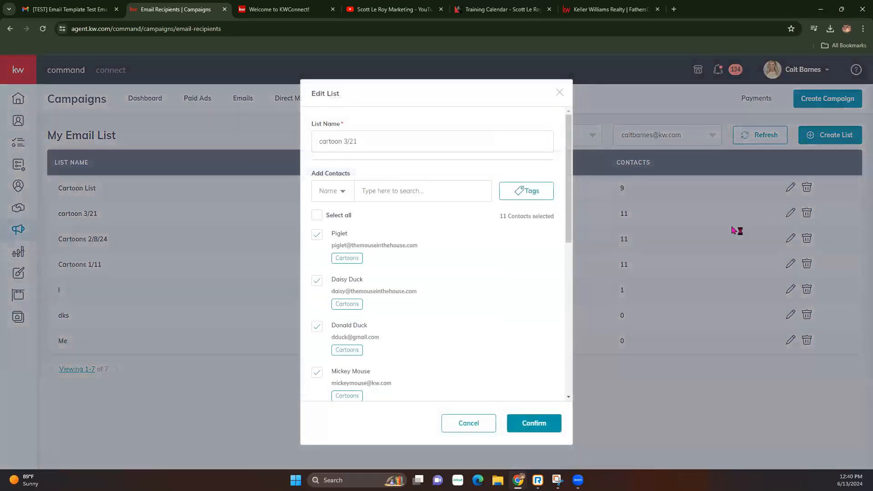
pyautogui.scroll(-7, 386, 267)
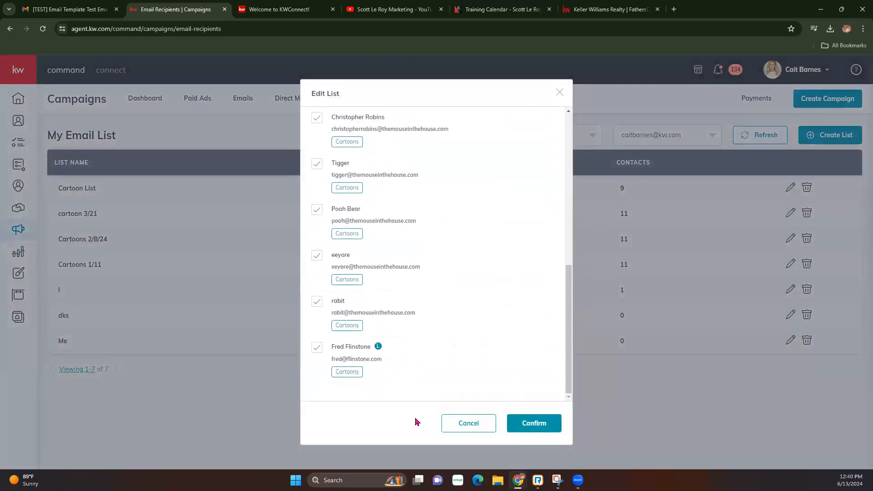
pyautogui.scroll(8, 412, 267)
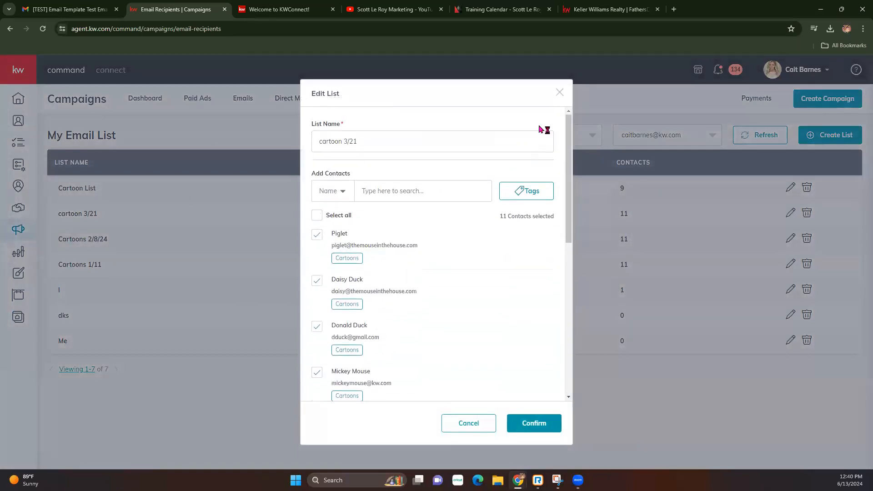
pyautogui.click(560, 93)
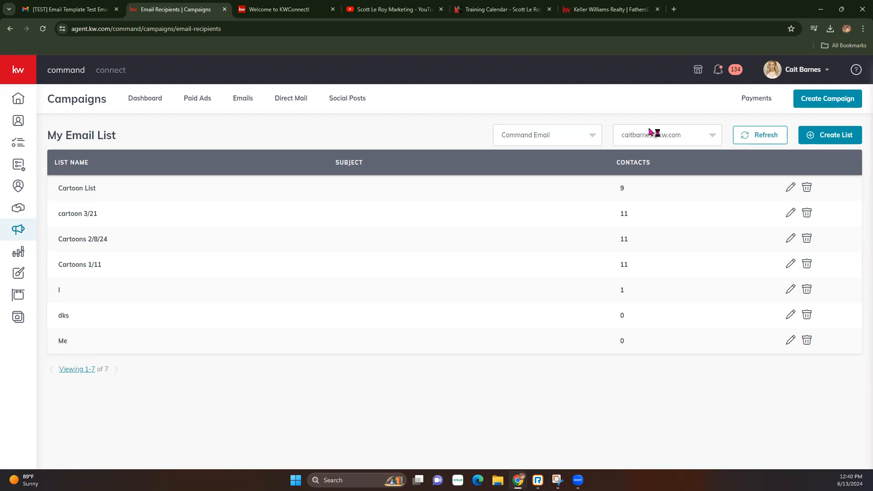
# Create an Email campaign named June Newsletter with its goal set to Other.
pyautogui.click(825, 103)
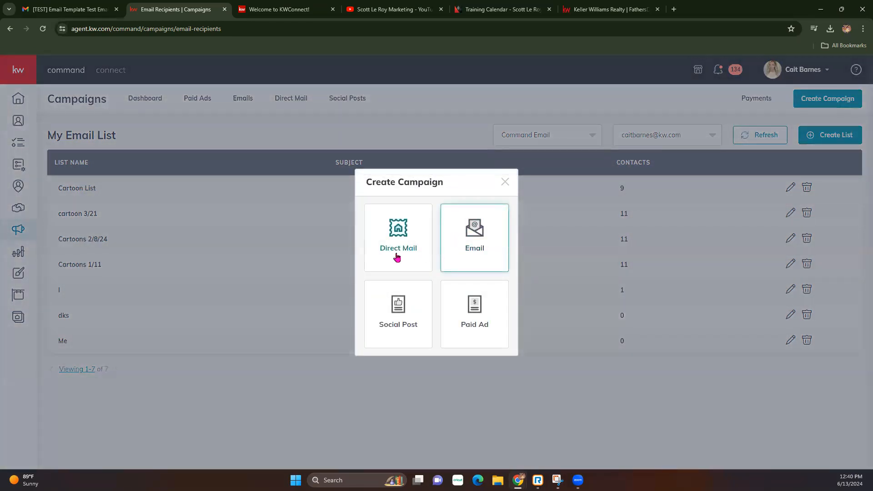
pyautogui.click(465, 253)
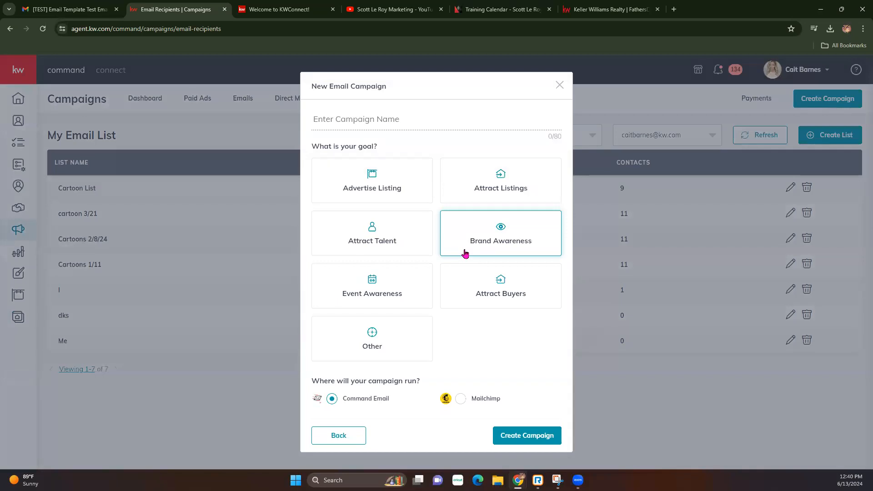
pyautogui.click(354, 119)
pyautogui.write('JunewNewsLetter')
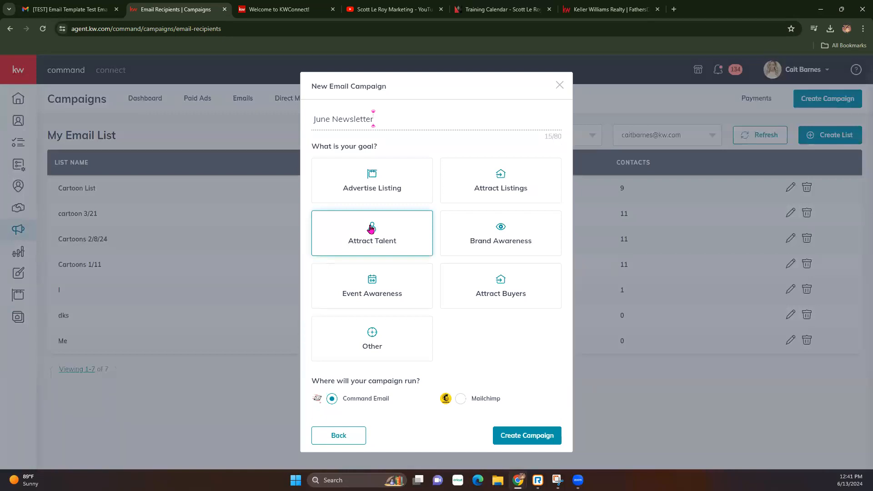
pyautogui.click(366, 328)
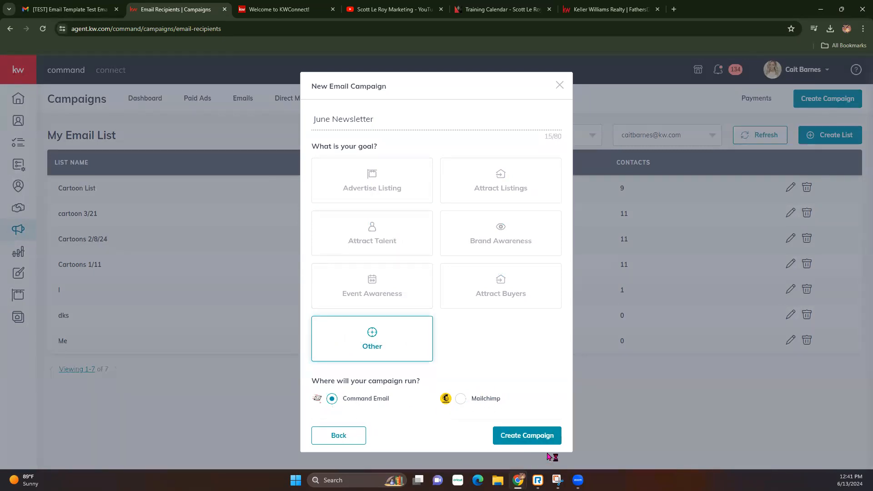
pyautogui.click(542, 436)
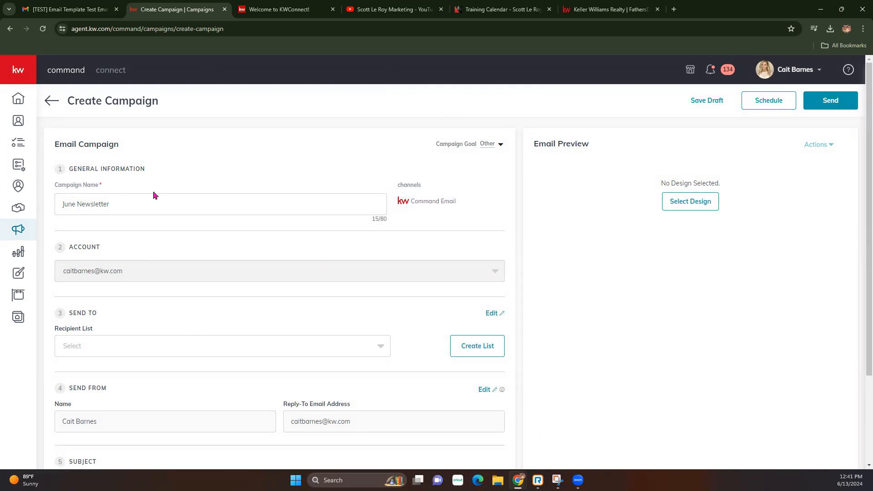
# Keep the campaign goal as Other and set the recipient list to Cartoon List.
pyautogui.click(500, 143)
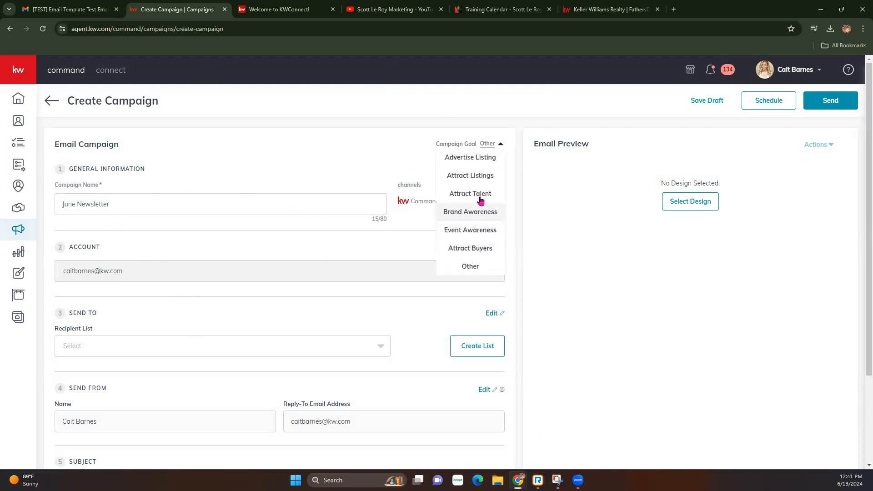
pyautogui.click(337, 248)
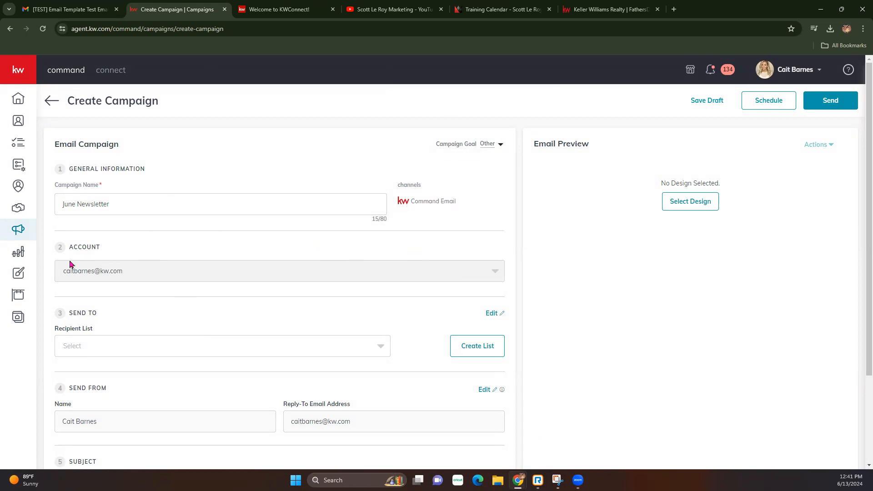
pyautogui.scroll(-2, 132, 286)
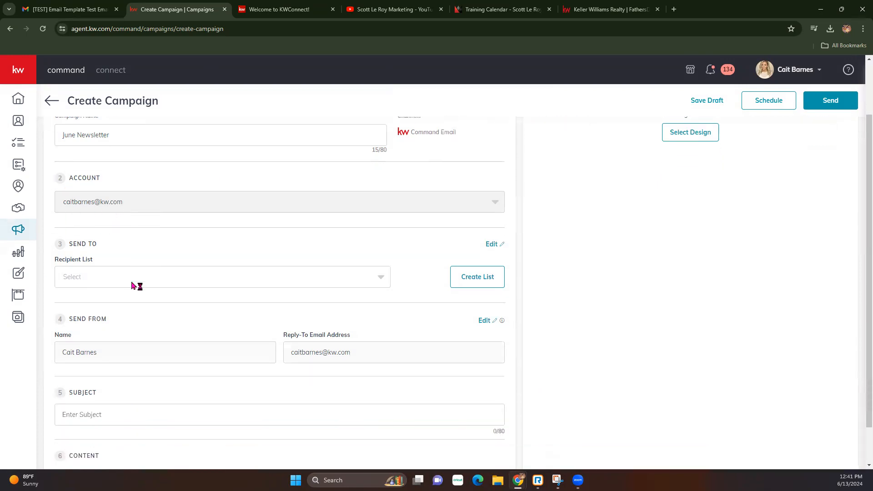
pyautogui.click(88, 260)
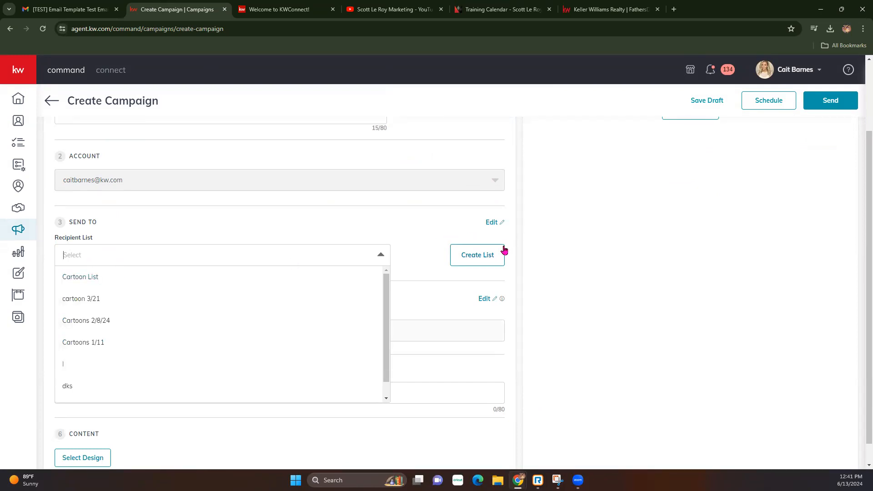
pyautogui.click(93, 277)
pyautogui.scroll(-1, 227, 278)
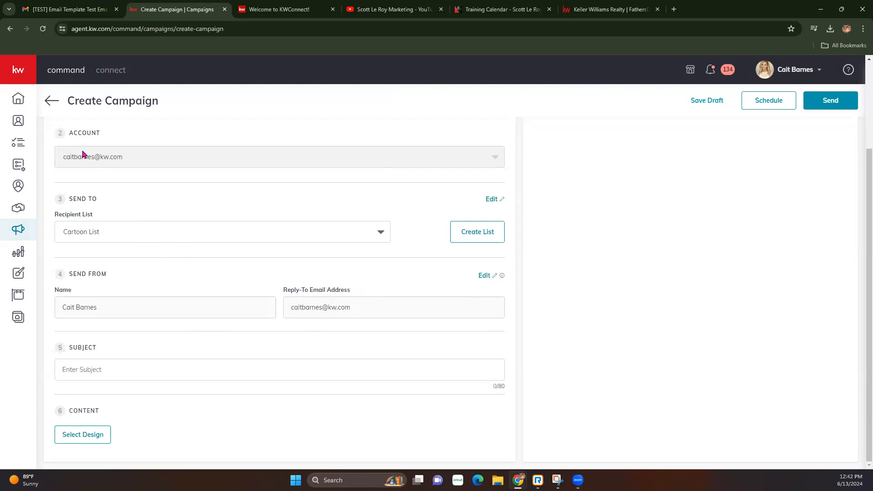
pyautogui.click(87, 13)
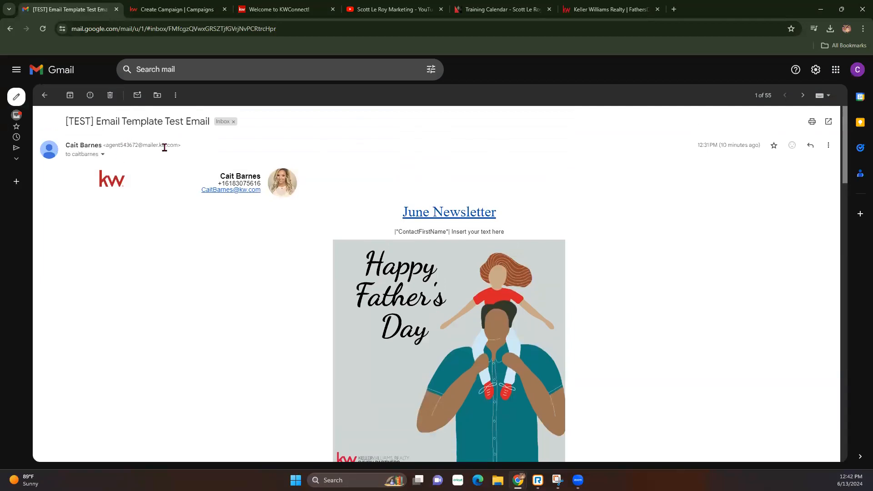
# Check the sender address on the Gmail test email, then return to Create Campaign.
pyautogui.moveTo(173, 144); pyautogui.dragTo(109, 145)
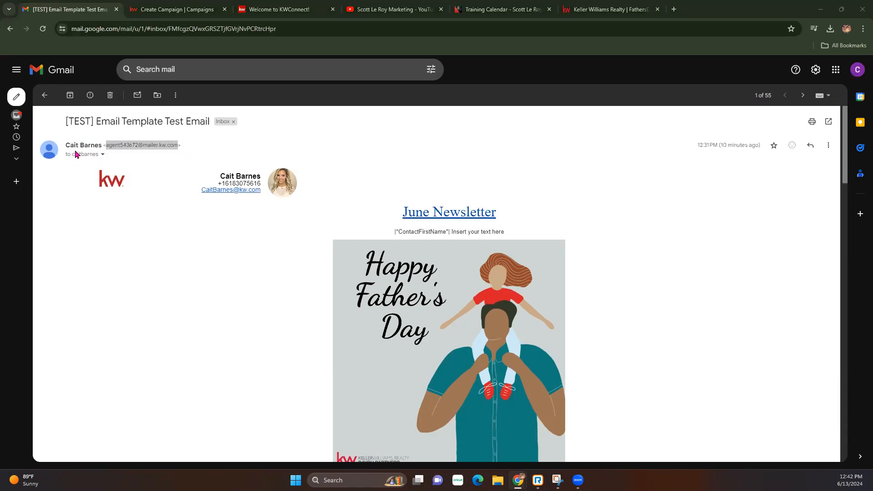
pyautogui.click(170, 7)
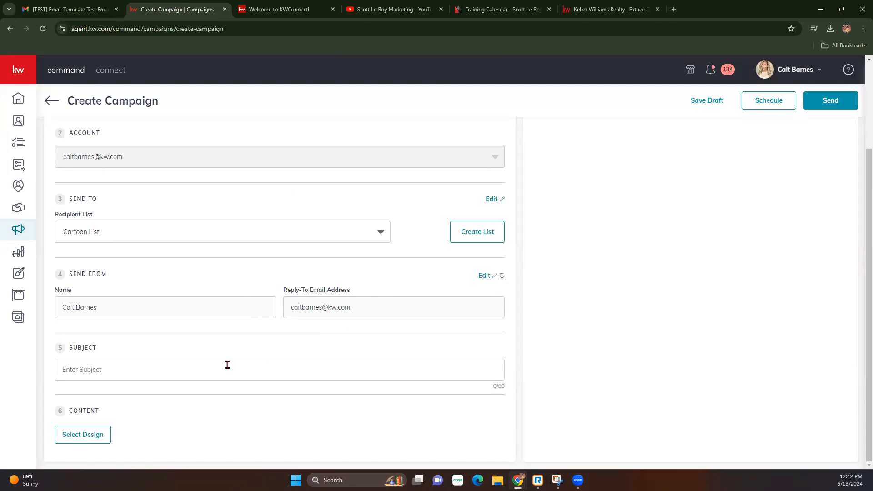
# Enter 'June Newsletter' as the campaign's email subject.
pyautogui.click(108, 369)
pyautogui.write('June Newsletter')
# Open the Newsletter June design from the saved email design templates.
pyautogui.click(76, 436)
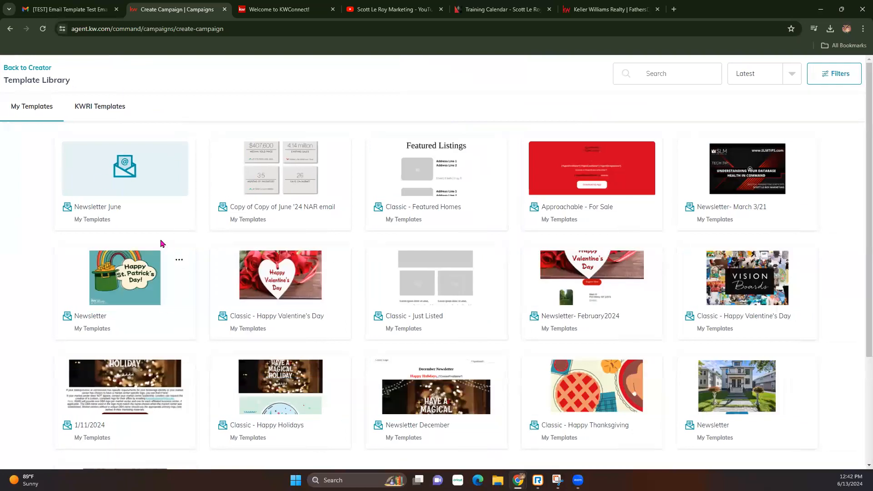
pyautogui.click(136, 174)
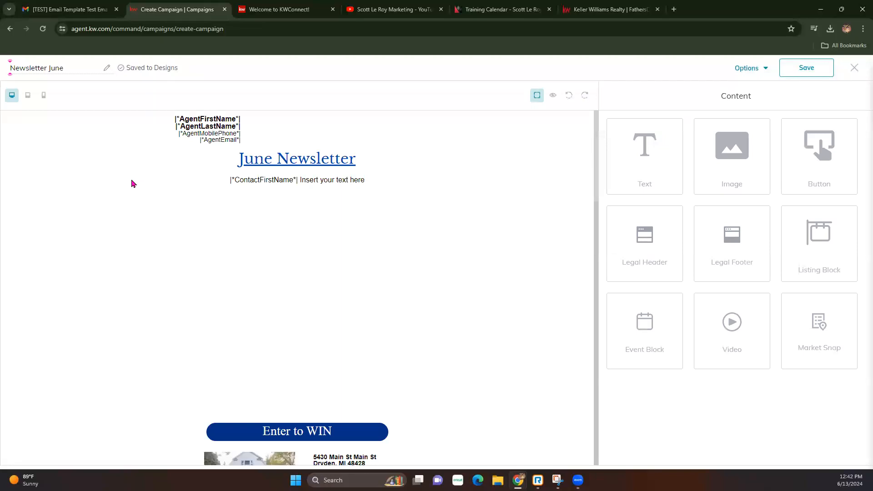
pyautogui.scroll(-15, 410, 254)
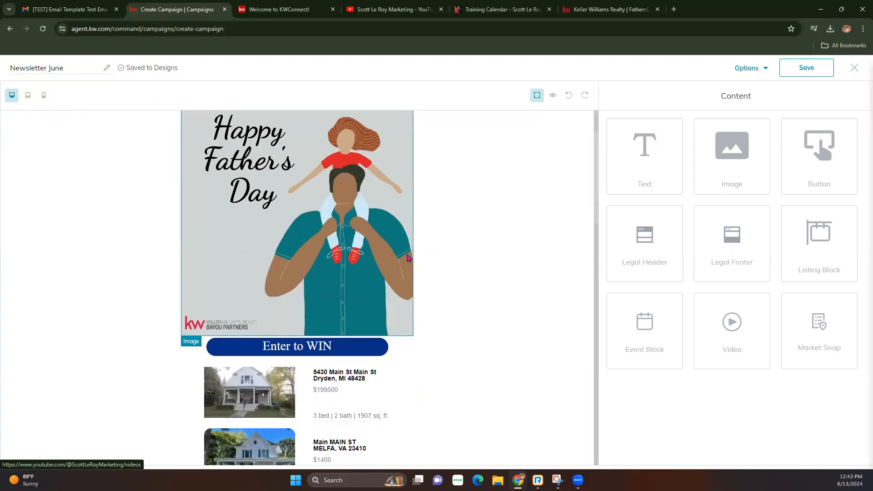
pyautogui.scroll(15, 407, 258)
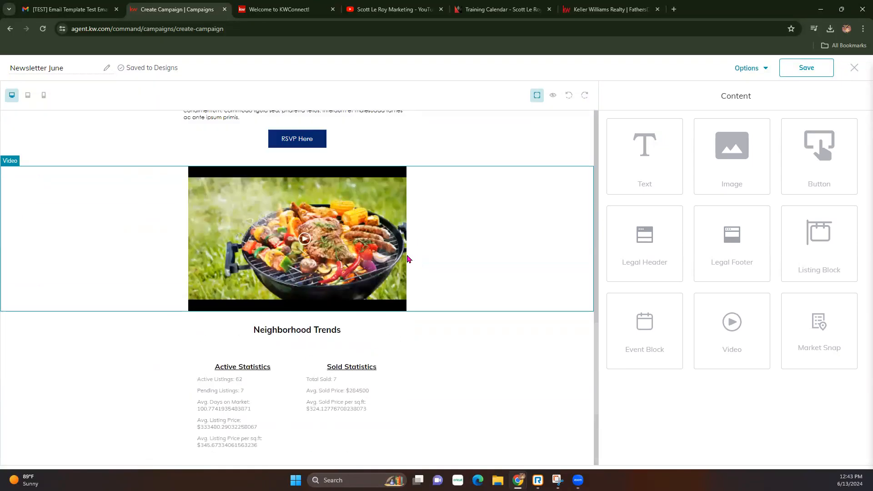
# Save the Newsletter June design and exit the editor, keeping the changes.
pyautogui.click(807, 67)
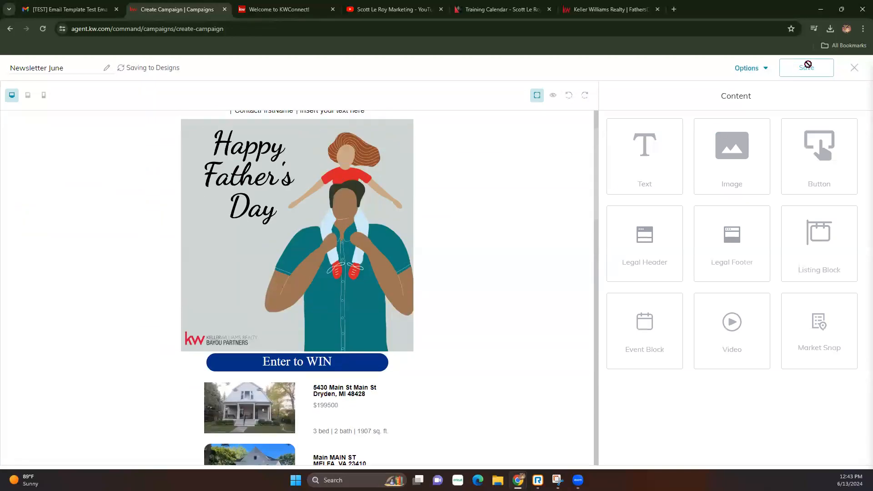
pyautogui.click(857, 68)
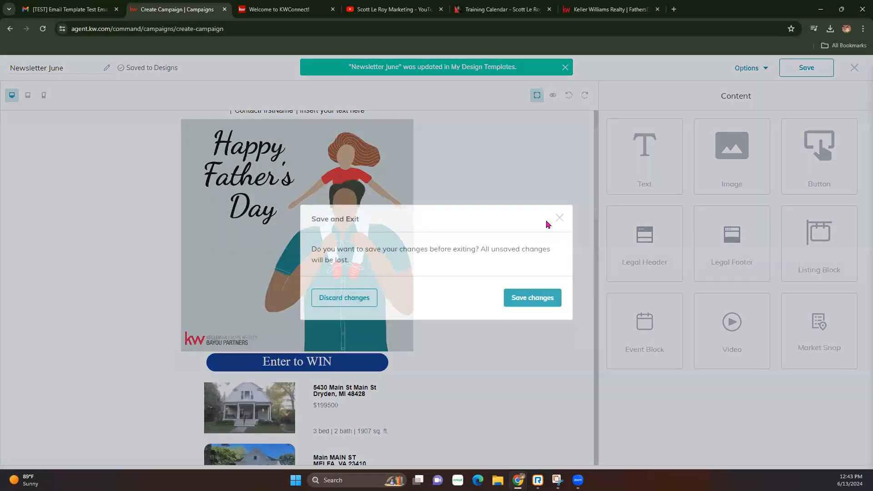
pyautogui.click(551, 298)
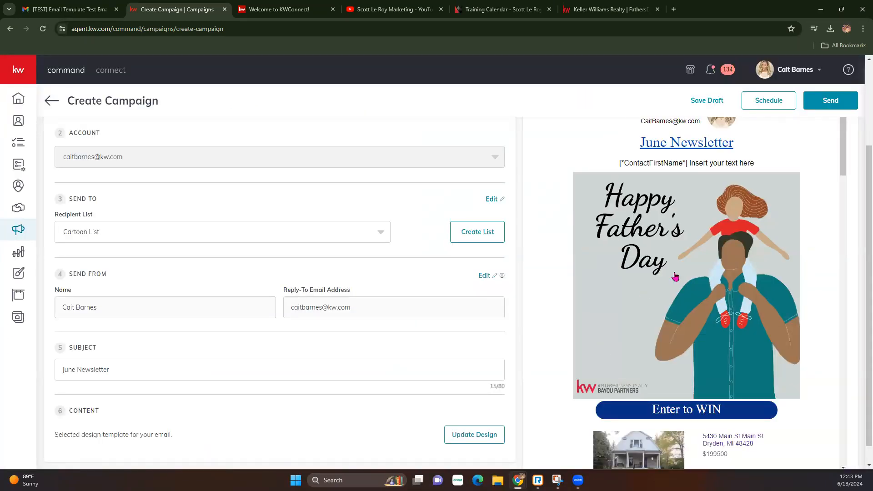
# Scroll through the Email Preview past the Father's Day image, listings and Neighborhood Trends to the footer.
pyautogui.scroll(3, 676, 277)
pyautogui.scroll(-15, 647, 296)
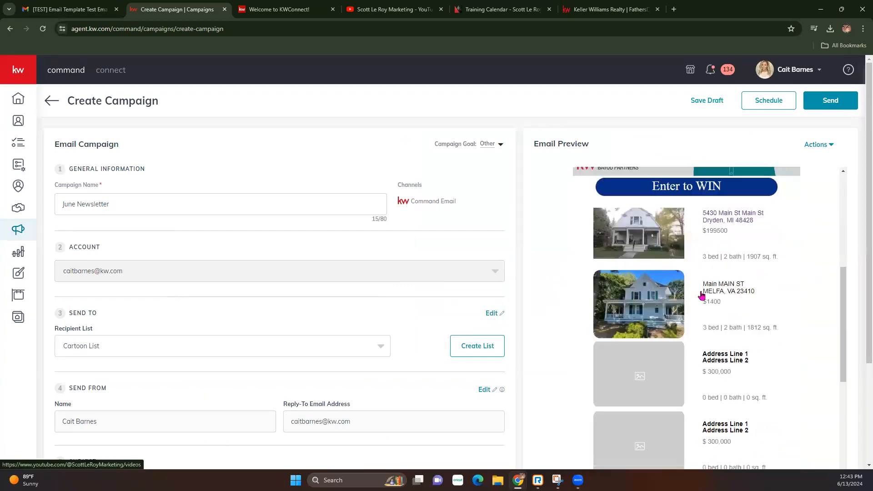
pyautogui.scroll(-3, 703, 296)
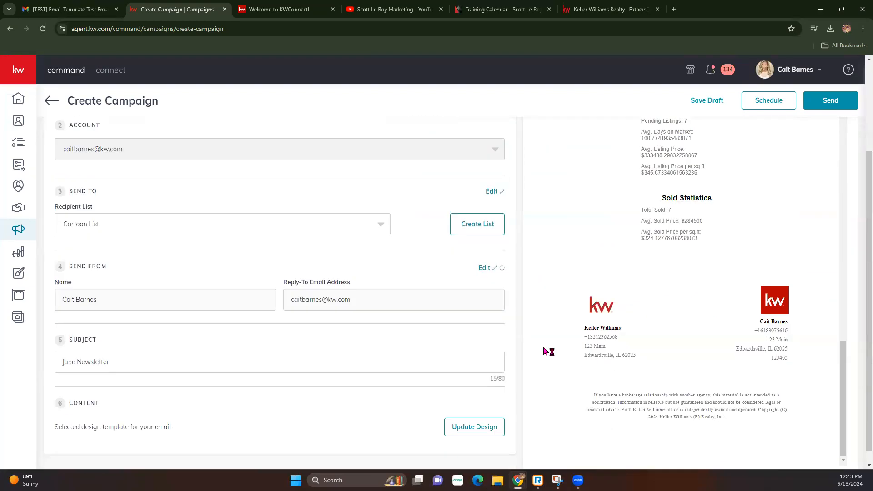
pyautogui.scroll(6, 532, 370)
pyautogui.scroll(6, 533, 369)
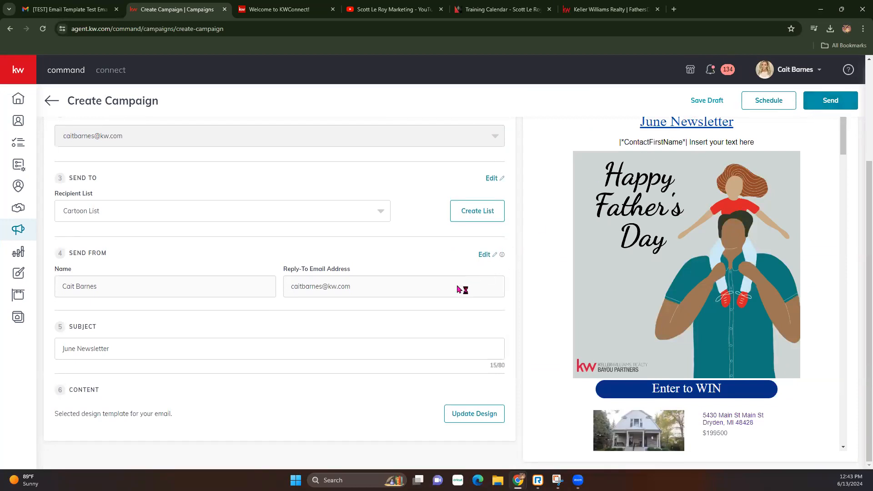
pyautogui.scroll(-5, 612, 309)
pyautogui.scroll(-15, 611, 311)
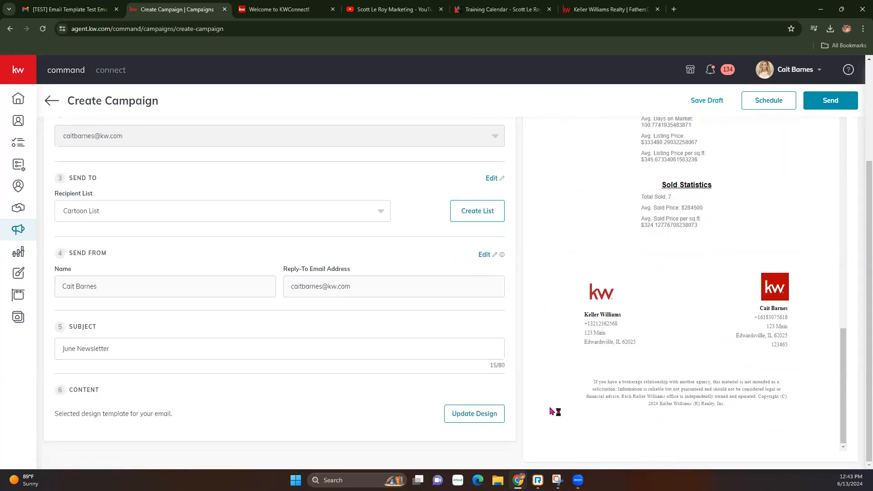
pyautogui.scroll(3, 268, 300)
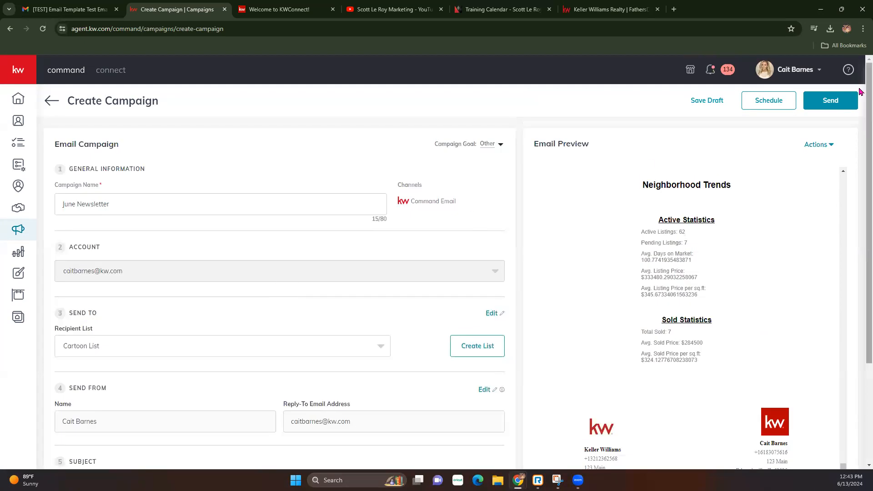
# Preview the full June Newsletter email as recipients see it via Actions > Preview Email.
pyautogui.click(817, 144)
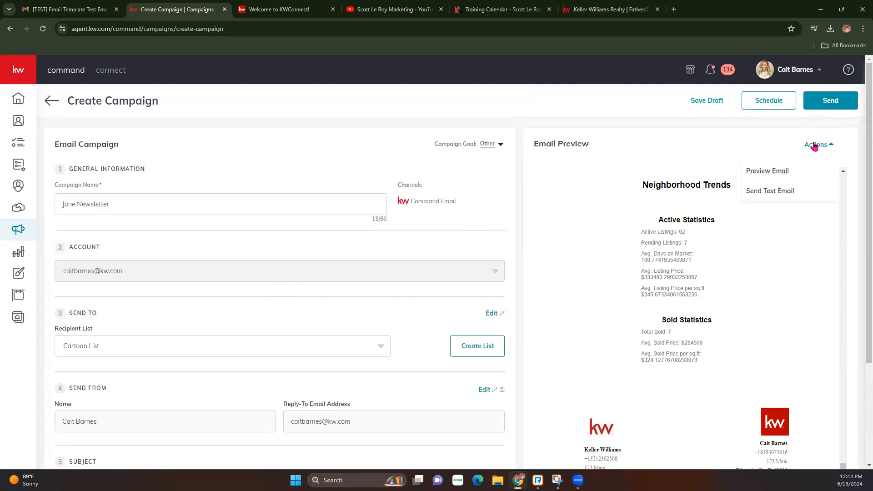
pyautogui.click(785, 178)
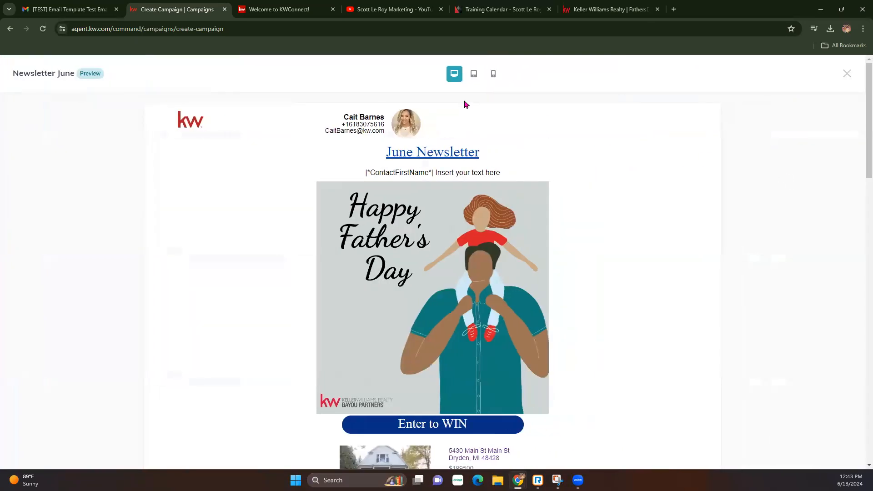
pyautogui.click(847, 73)
pyautogui.click(826, 144)
pyautogui.click(753, 126)
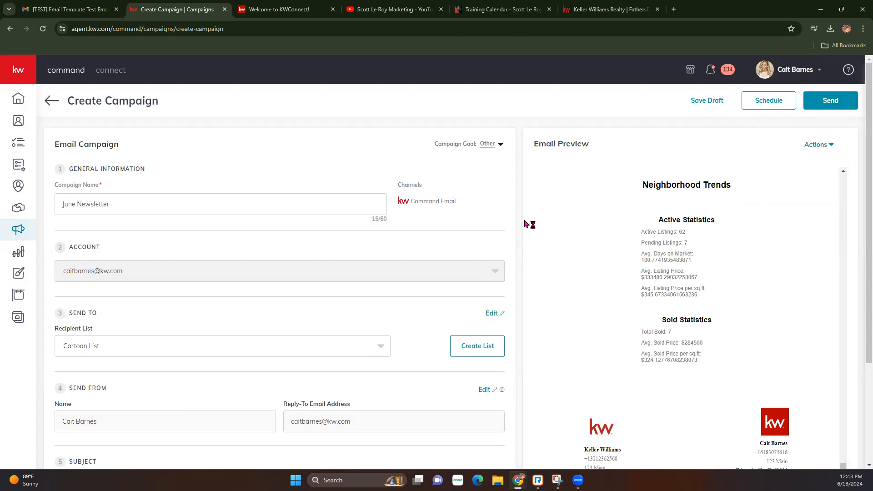
# Save the June Newsletter campaign as a draft and exit.
pyautogui.click(710, 100)
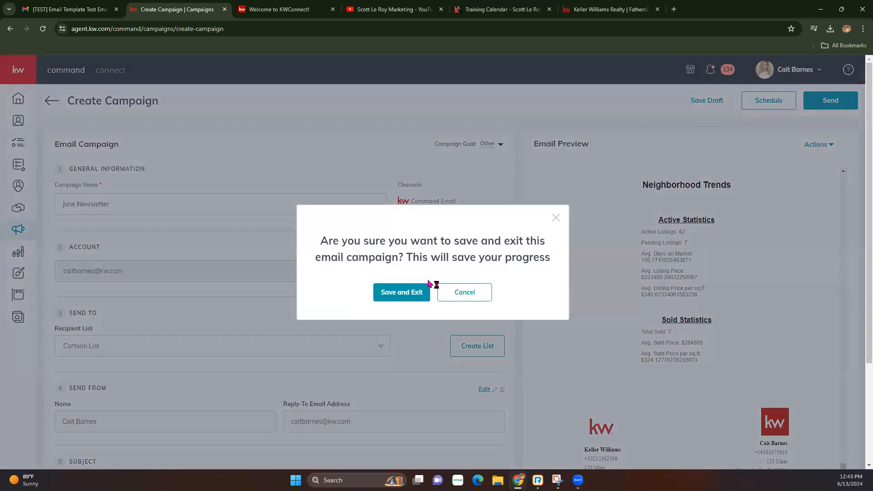
pyautogui.click(416, 293)
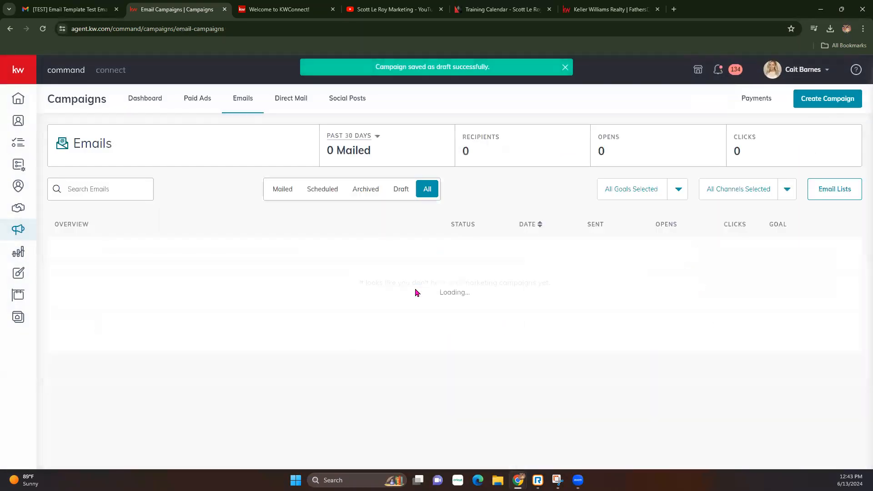
pyautogui.moveTo(60, 291); pyautogui.dragTo(783, 293)
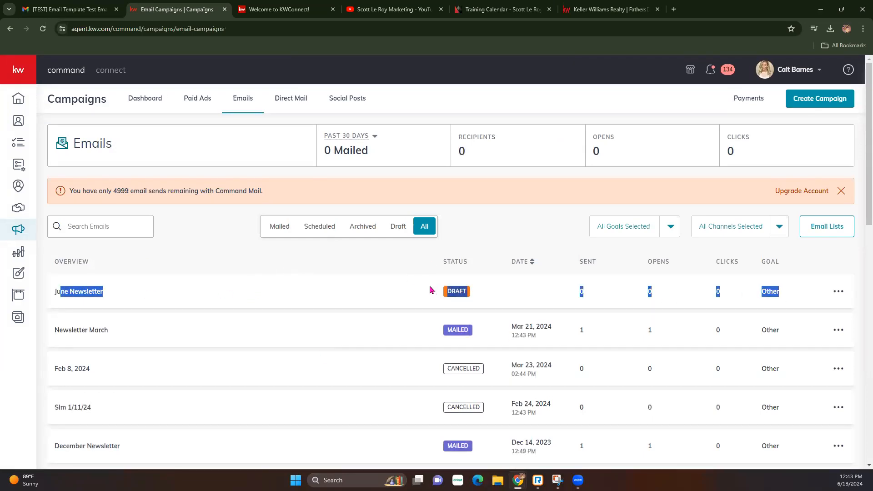
pyautogui.click(499, 300)
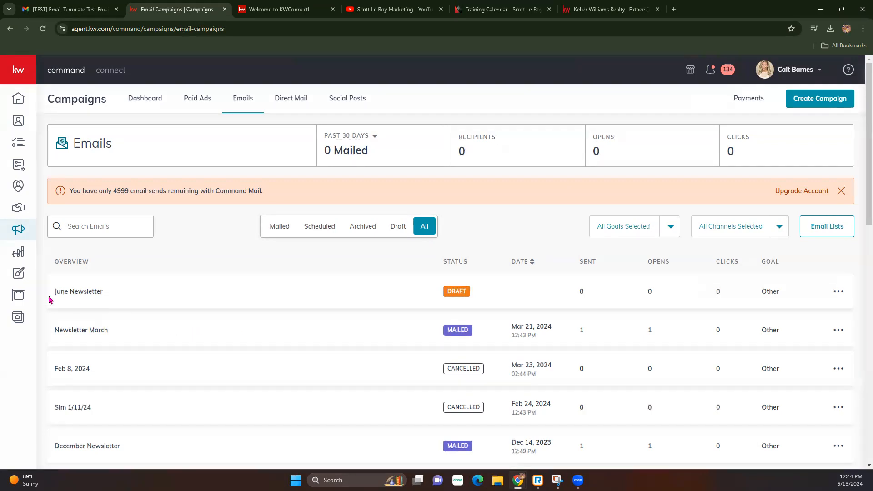
# Start a new Email design from the Designs library.
pyautogui.click(21, 275)
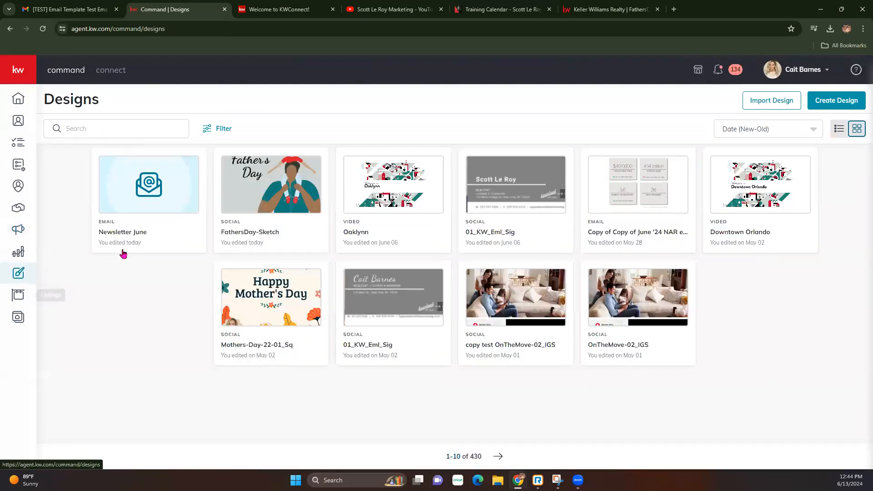
pyautogui.click(839, 109)
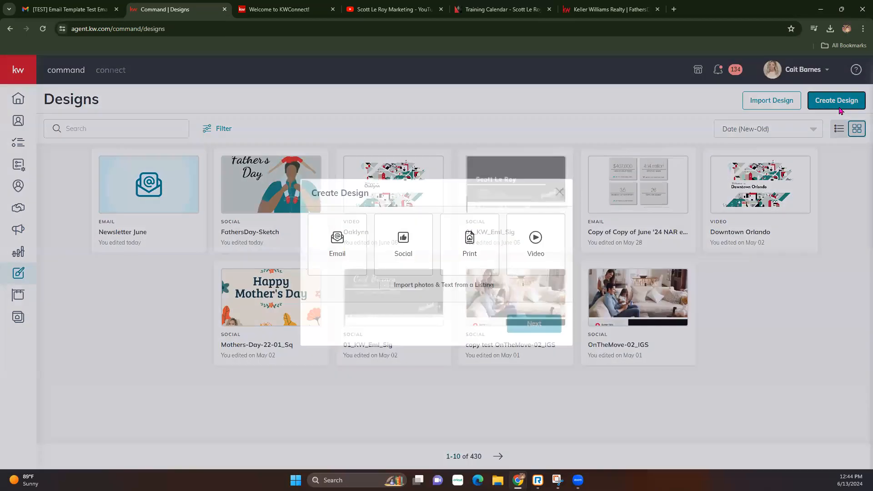
pyautogui.click(336, 248)
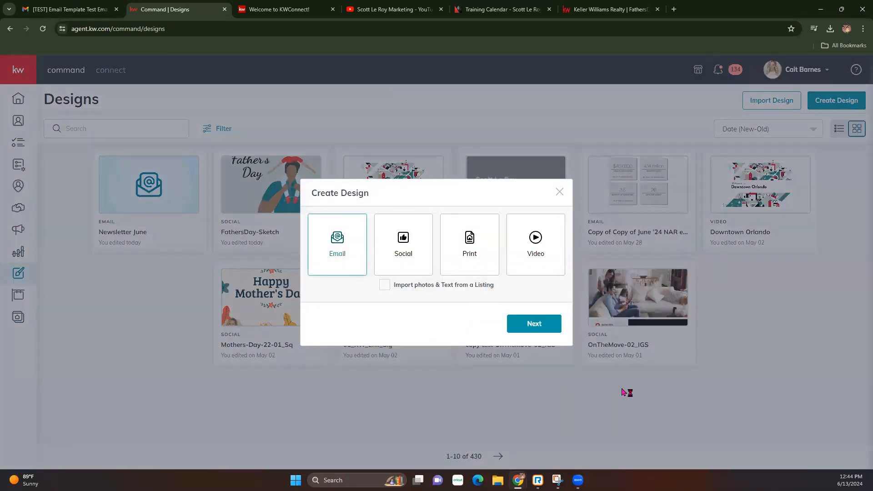
pyautogui.click(544, 324)
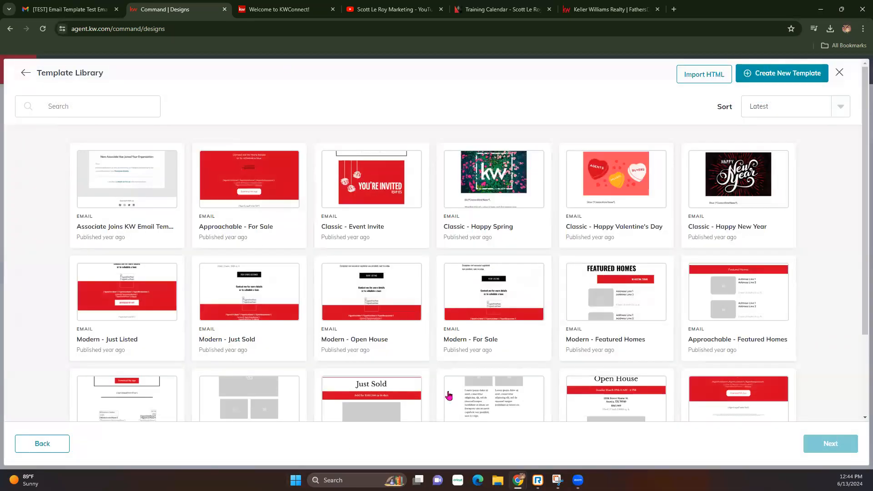
# Load more templates and open the Modern - Just Listed template for editing.
pyautogui.scroll(-3, 483, 346)
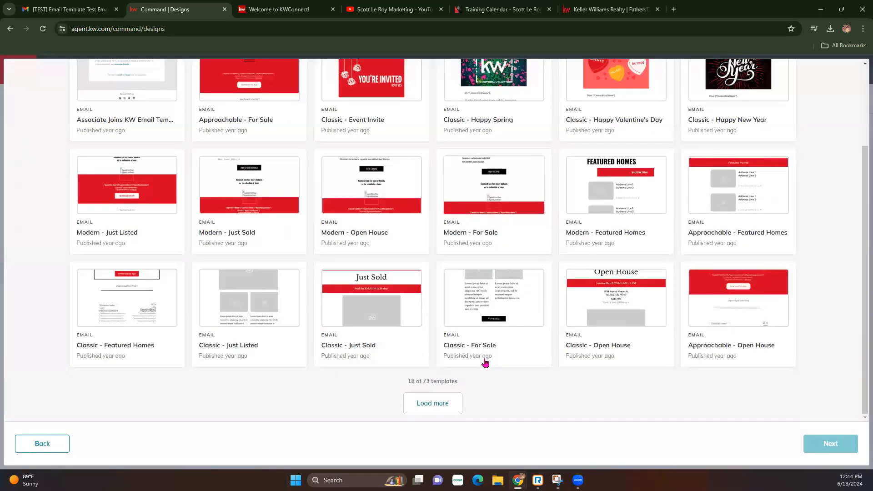
pyautogui.click(445, 403)
pyautogui.scroll(-2, 485, 368)
pyautogui.scroll(-5, 485, 367)
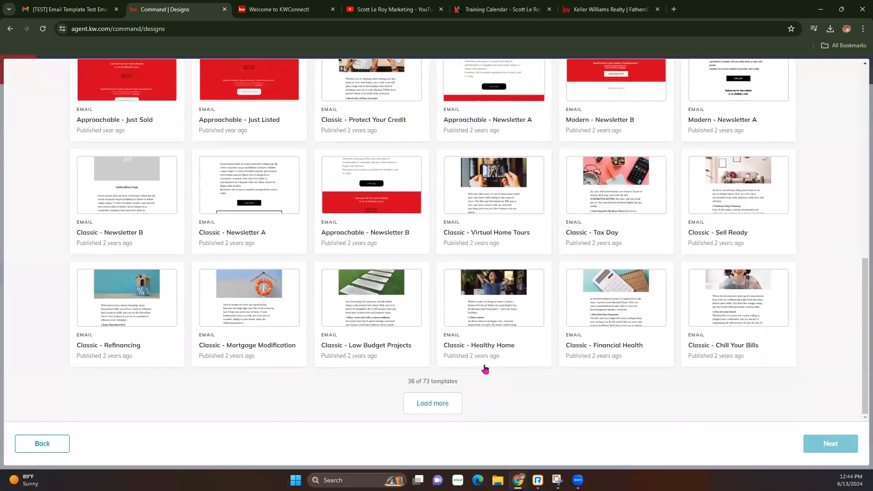
pyautogui.click(423, 408)
pyautogui.scroll(-5, 444, 375)
pyautogui.scroll(-2, 446, 372)
pyautogui.scroll(16, 446, 371)
pyautogui.scroll(-12, 446, 371)
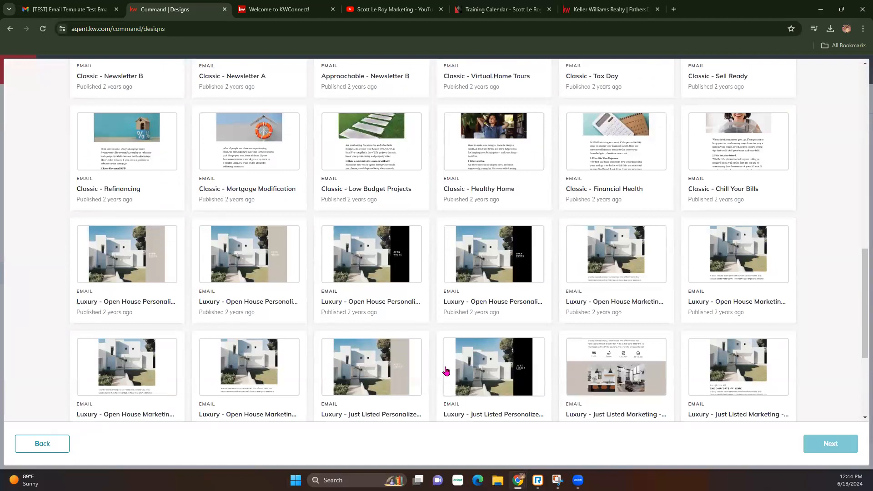
pyautogui.scroll(12, 445, 372)
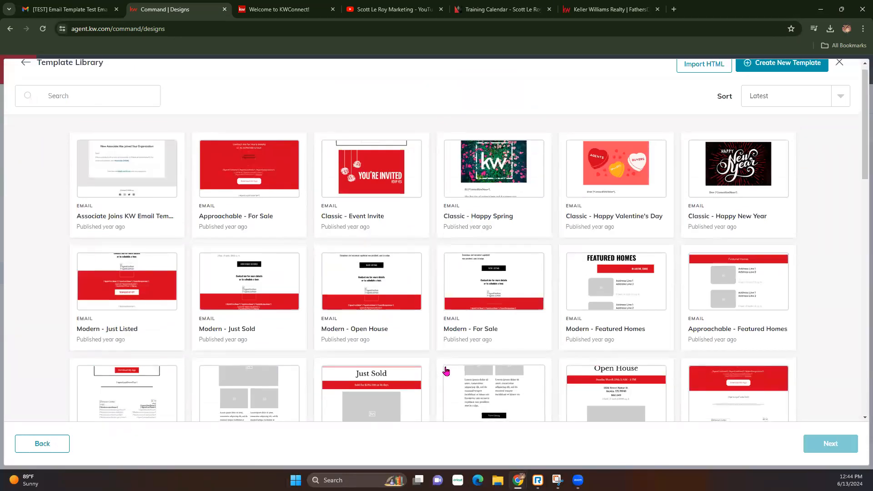
pyautogui.scroll(-1, 445, 371)
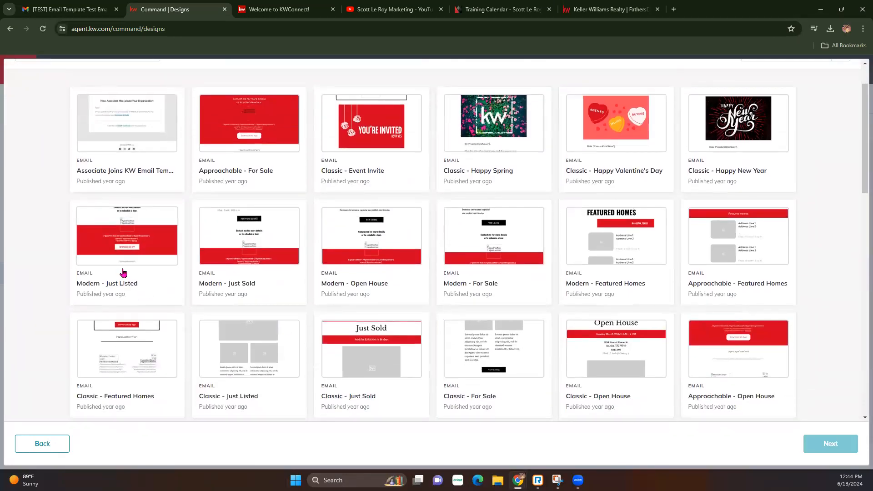
pyautogui.click(112, 254)
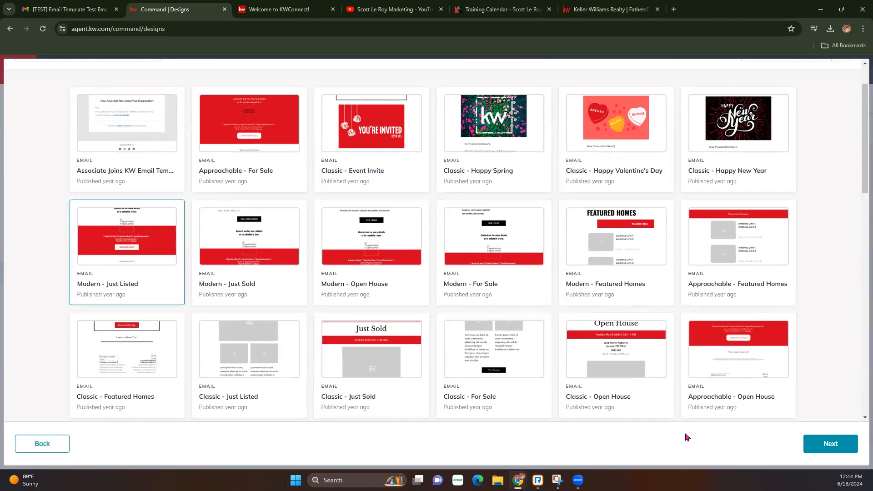
pyautogui.click(830, 444)
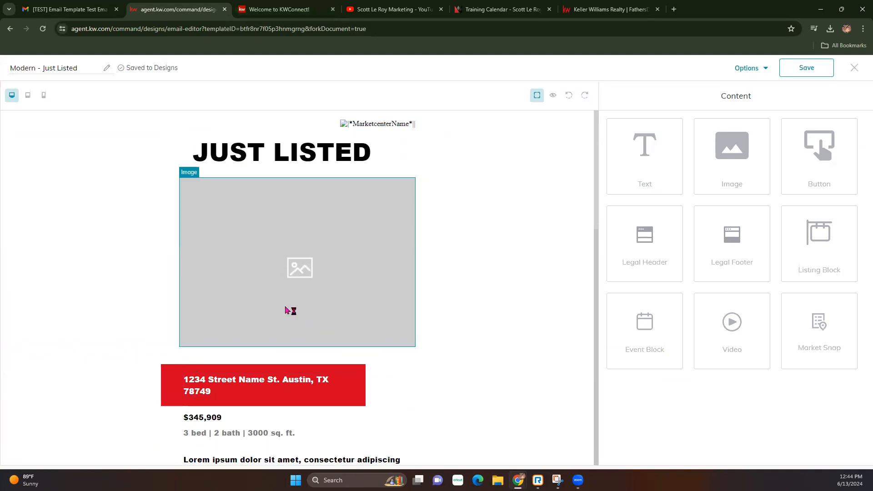
# Review the Modern - Just Listed layout down to its agent footer, then preview it.
pyautogui.scroll(-15, 286, 310)
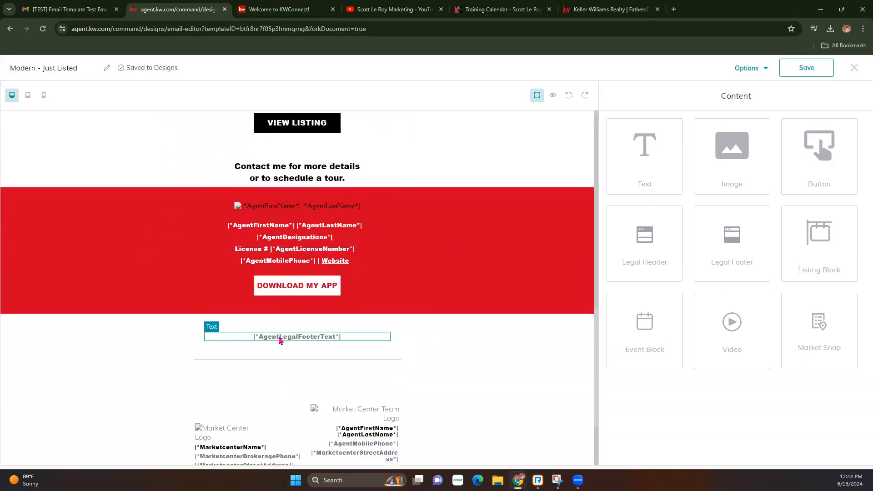
pyautogui.scroll(-2, 280, 341)
pyautogui.scroll(2, 282, 341)
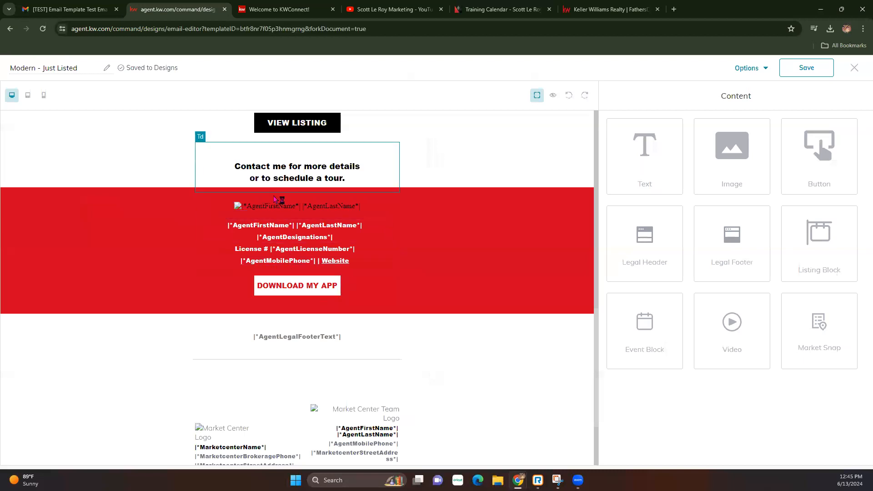
pyautogui.click(554, 97)
pyautogui.scroll(-13, 513, 302)
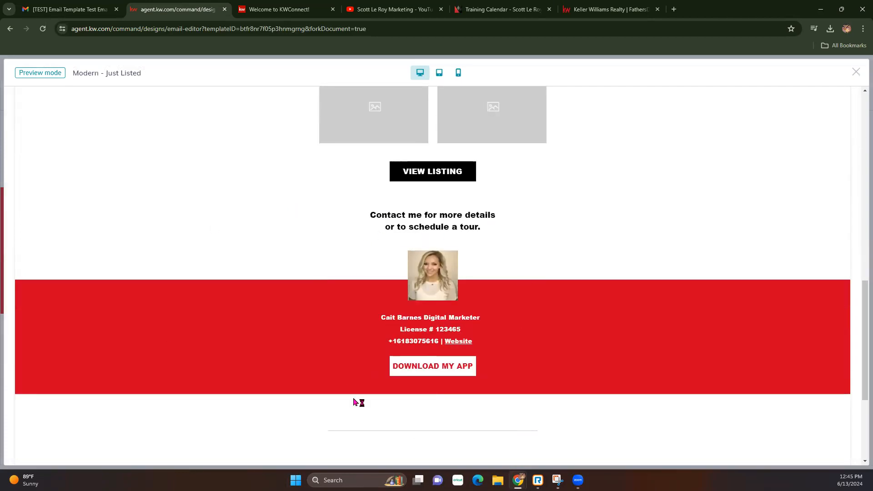
pyautogui.scroll(-2, 366, 382)
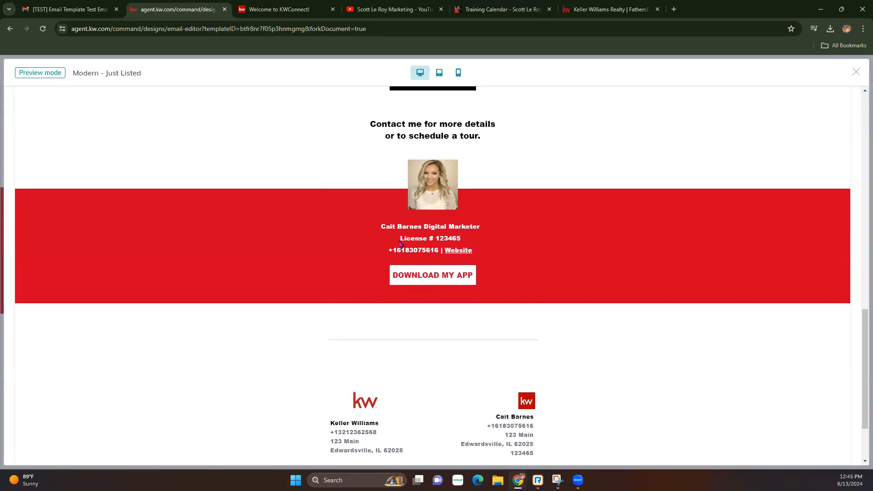
pyautogui.hotkey('ctrl', 'a')
pyautogui.click(545, 240)
pyautogui.scroll(15, 436, 249)
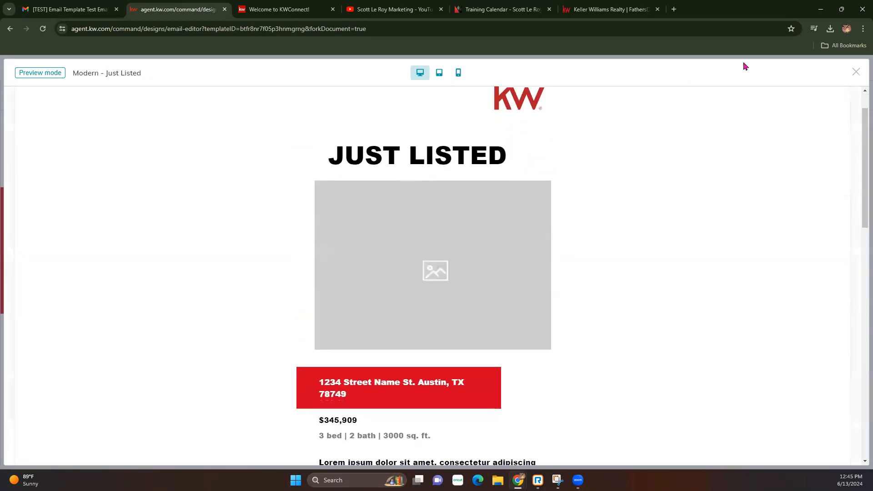
# Close the preview and restyle the footer's agent name text block.
pyautogui.click(856, 72)
pyautogui.scroll(15, 427, 274)
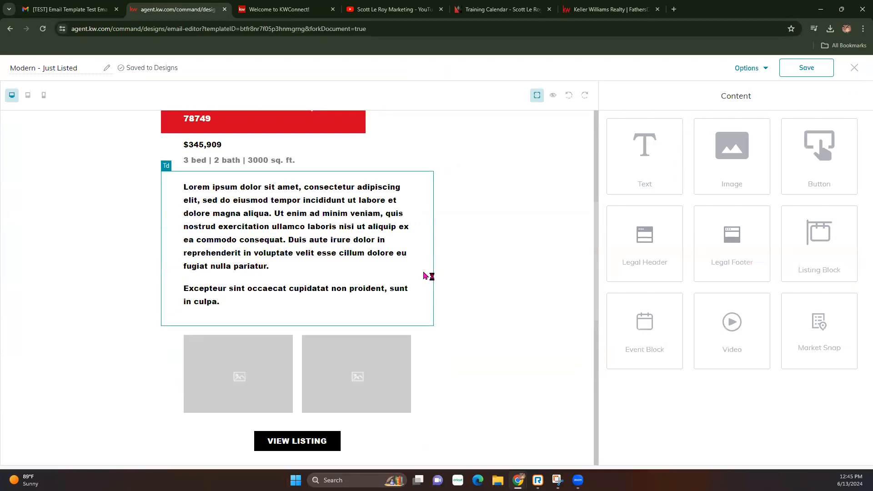
pyautogui.scroll(-15, 426, 273)
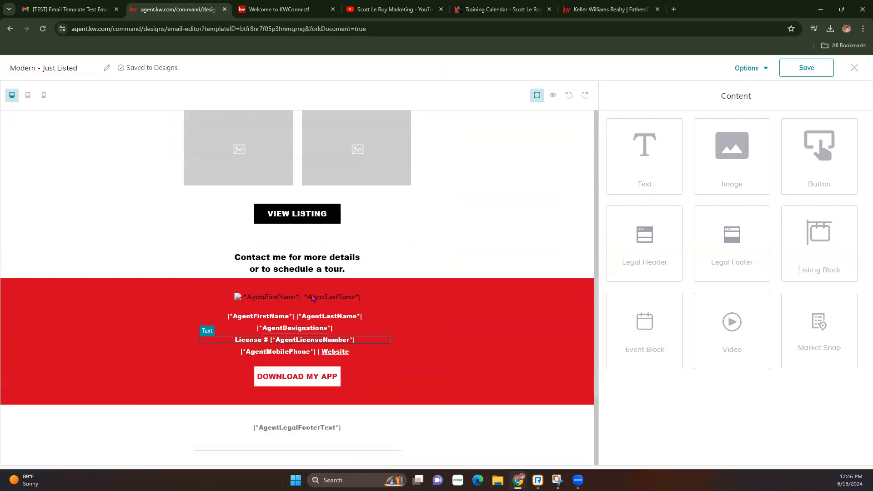
pyautogui.click(349, 327)
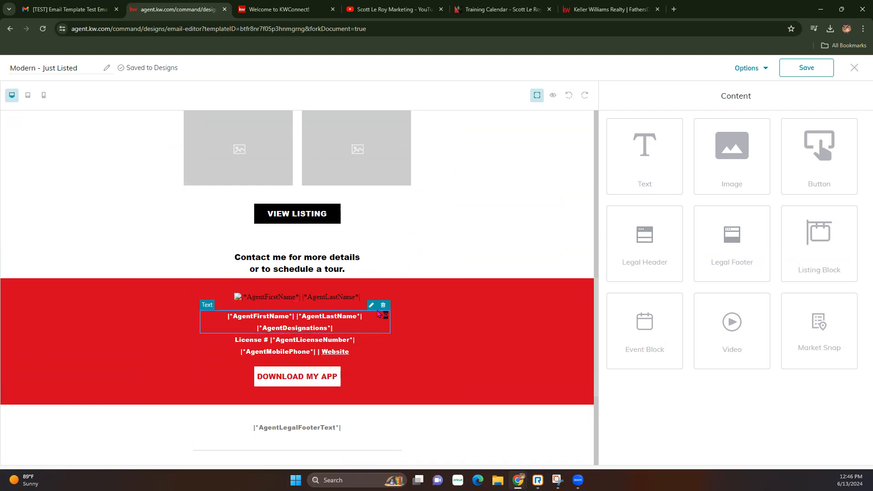
pyautogui.click(373, 305)
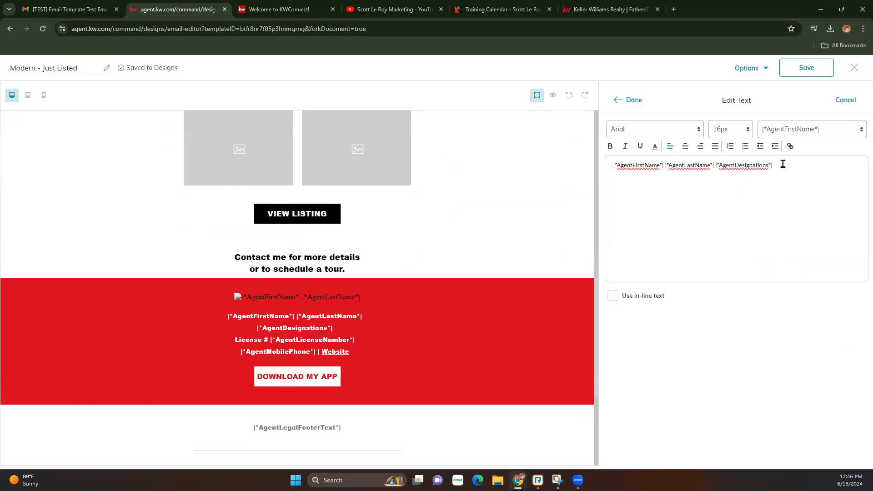
pyautogui.moveTo(783, 164); pyautogui.dragTo(568, 174)
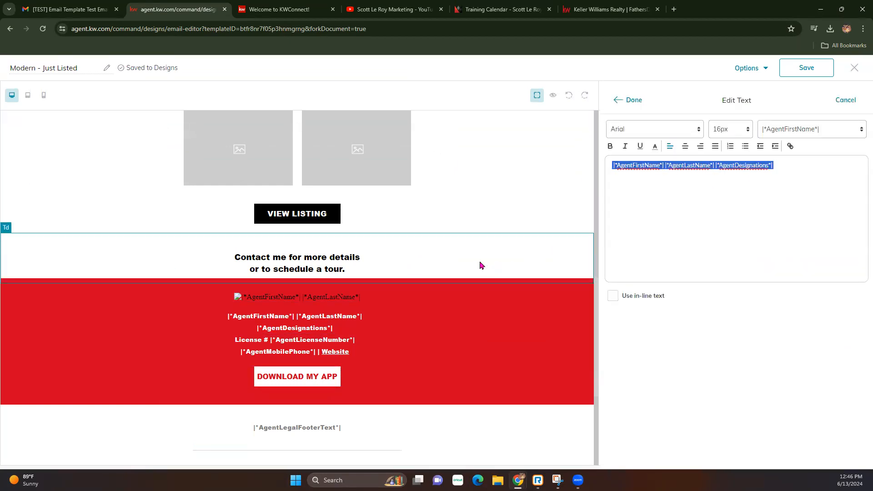
pyautogui.click(629, 103)
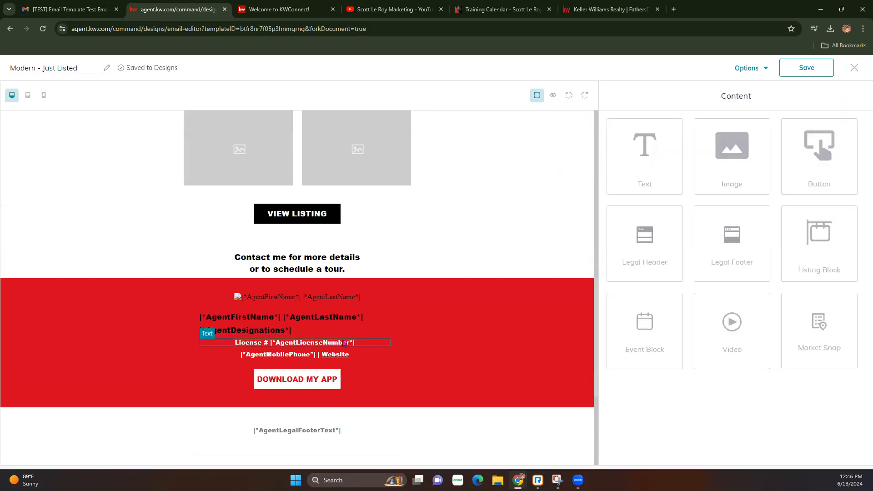
# In the footer's phone/Website line, delete the underlined Website link text and adjust the link.
pyautogui.click(370, 354)
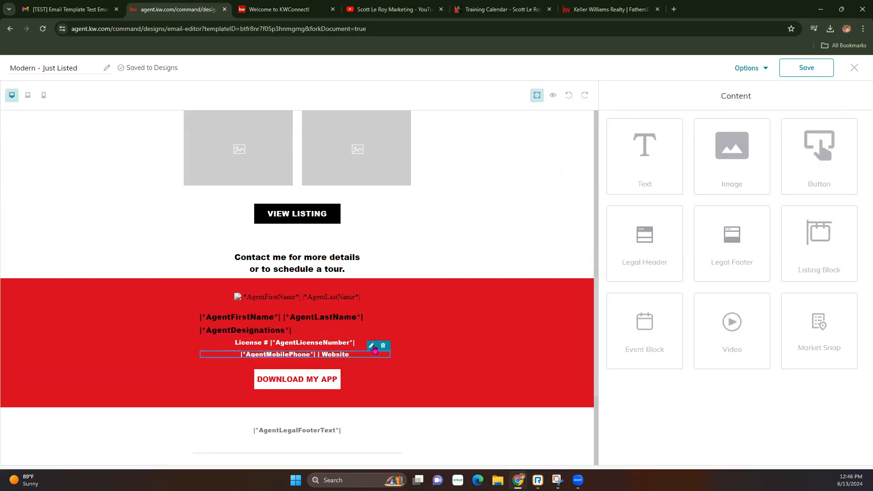
pyautogui.click(372, 347)
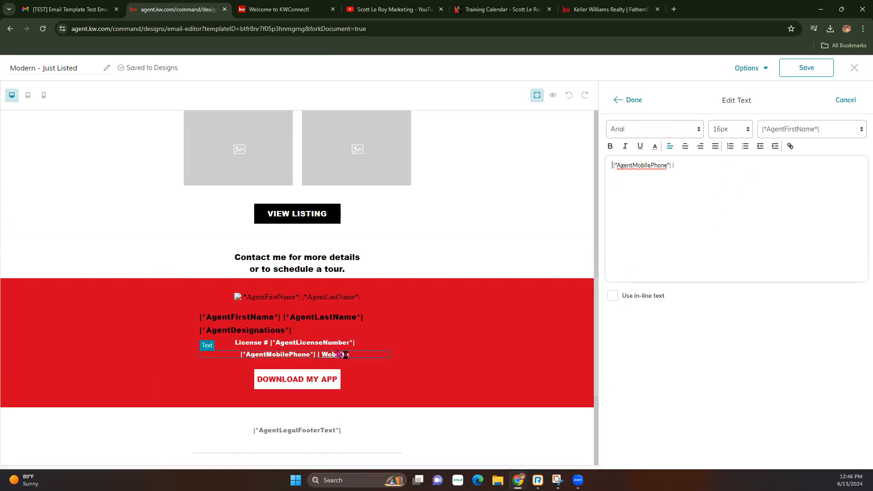
pyautogui.click(387, 355)
pyautogui.click(371, 347)
pyautogui.moveTo(722, 163); pyautogui.dragTo(678, 170)
pyautogui.moveTo(730, 168); pyautogui.dragTo(668, 170)
pyautogui.press('BackSpace')
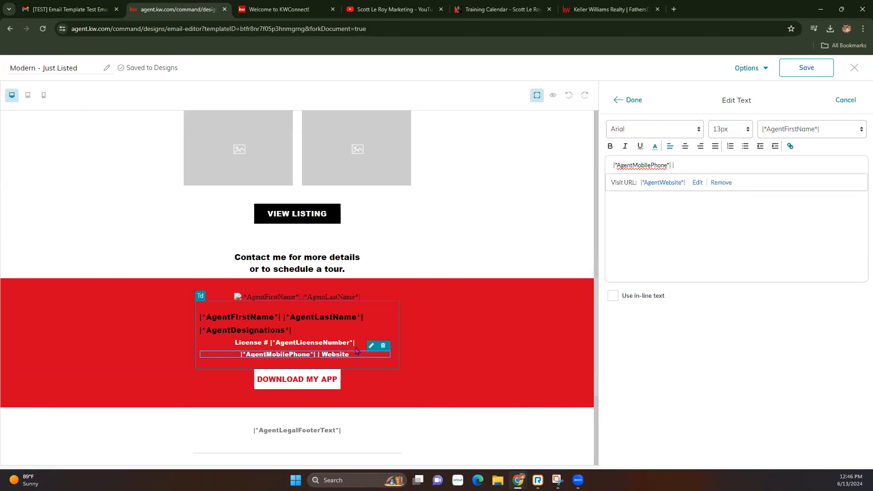
pyautogui.click(698, 182)
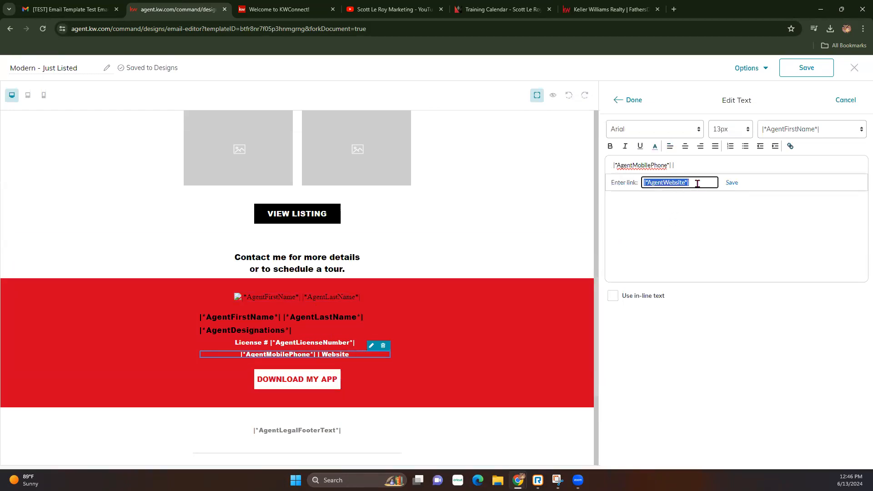
pyautogui.click(651, 224)
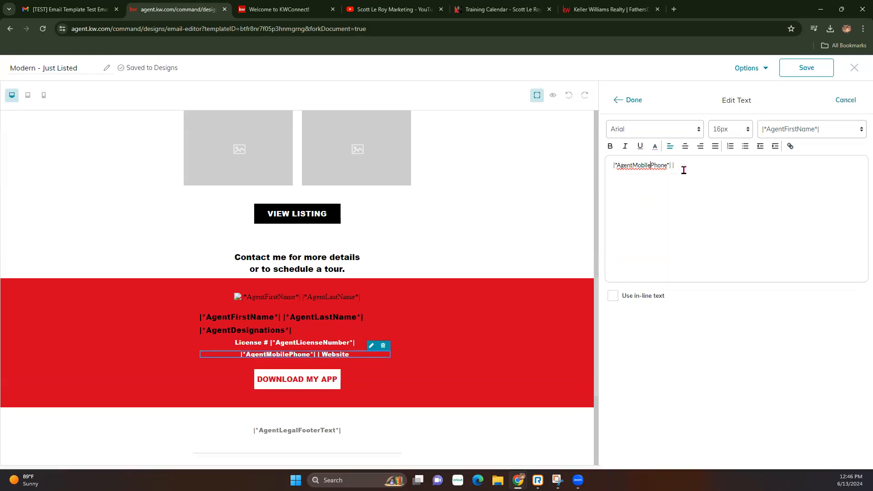
pyautogui.click(625, 101)
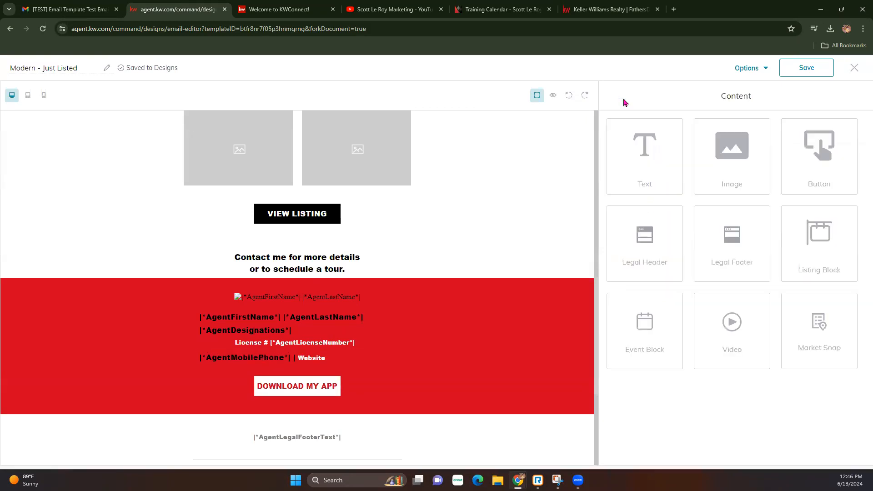
# Preview the whole Just Listed email, then return to editing.
pyautogui.click(552, 96)
pyautogui.scroll(-15, 500, 353)
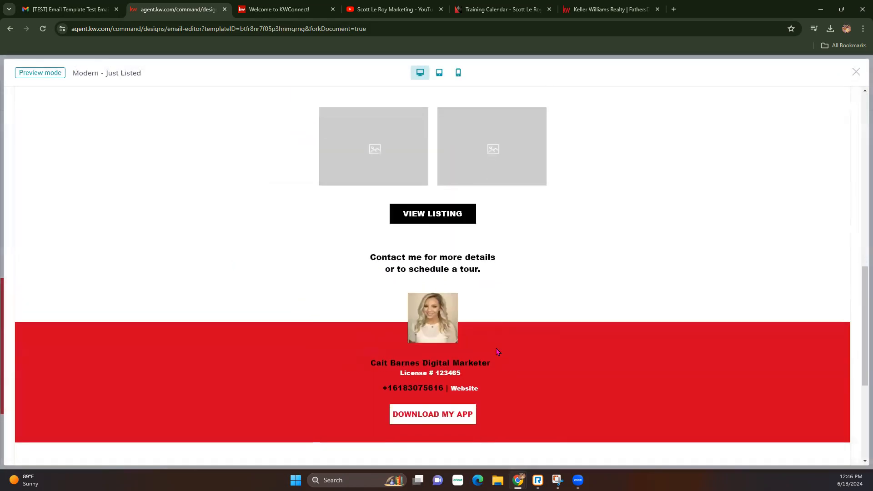
pyautogui.scroll(10, 497, 352)
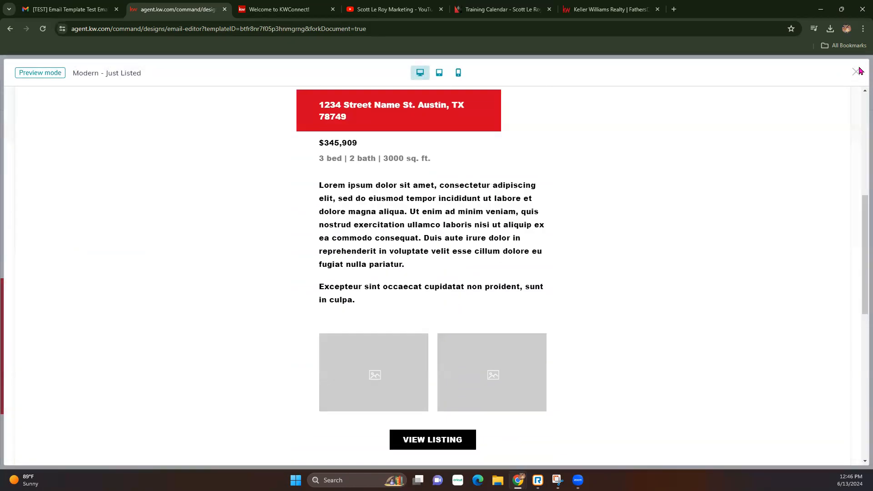
pyautogui.click(856, 72)
# Replace the main listing image under JUST LISTED with the barbecue grill photo.
pyautogui.scroll(15, 514, 296)
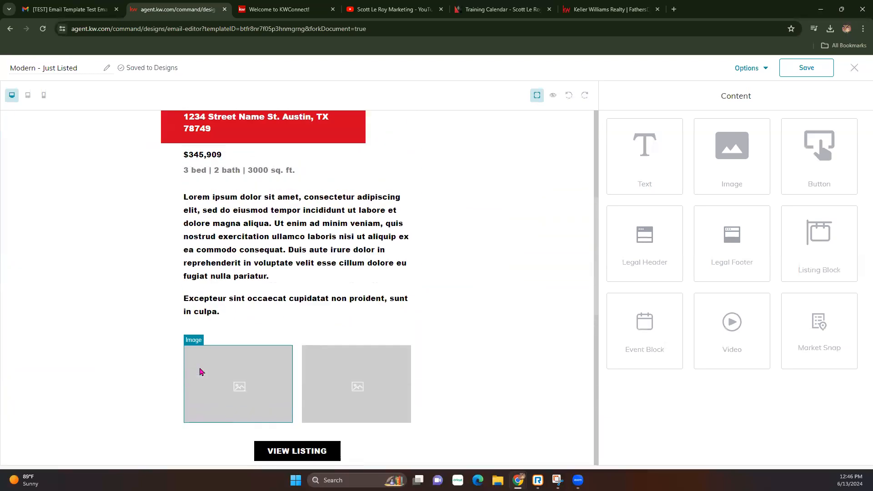
pyautogui.click(354, 258)
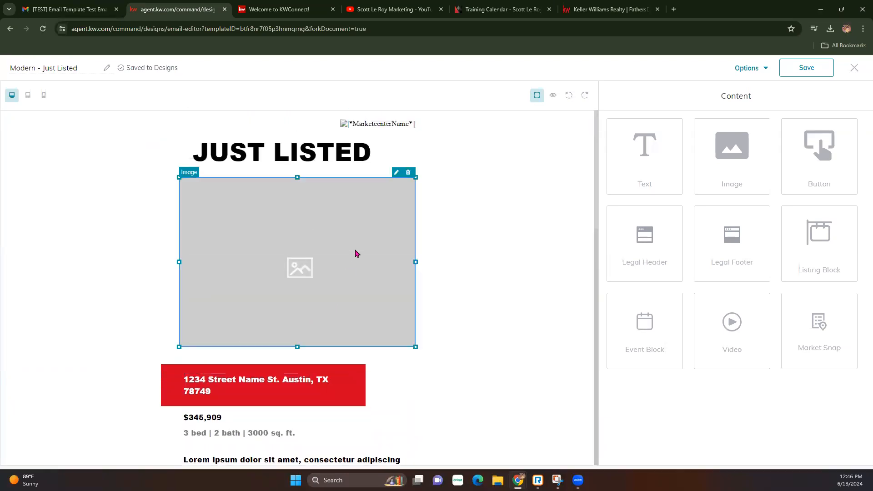
pyautogui.click(397, 174)
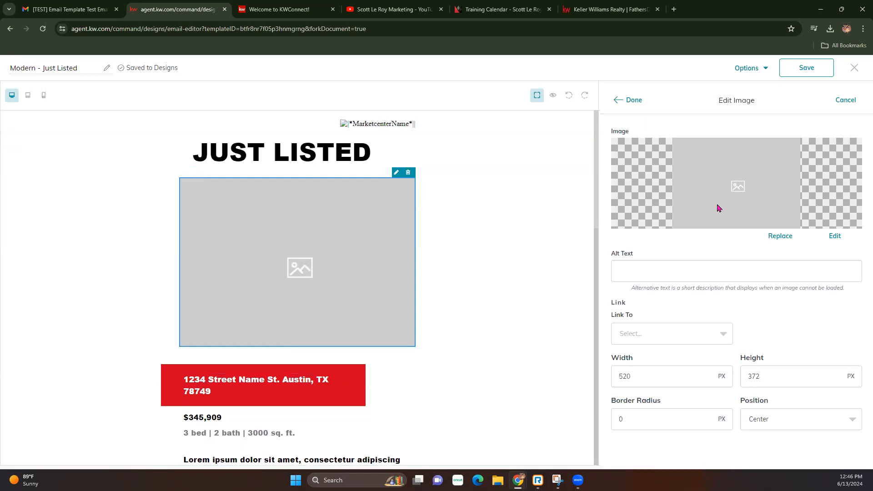
pyautogui.click(780, 236)
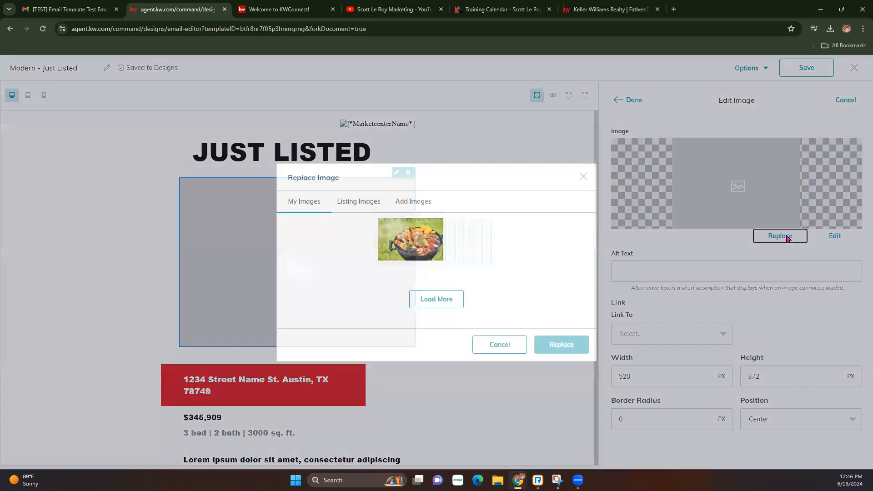
pyautogui.click(317, 164)
pyautogui.click(567, 438)
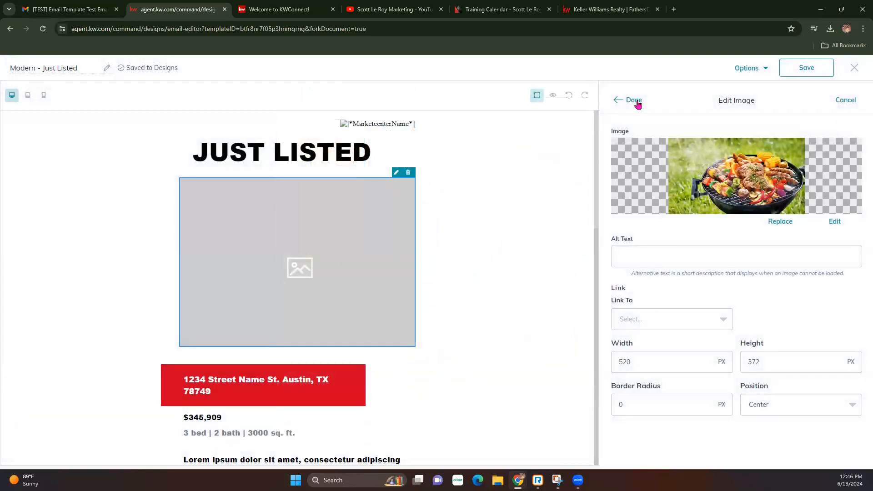
pyautogui.click(634, 100)
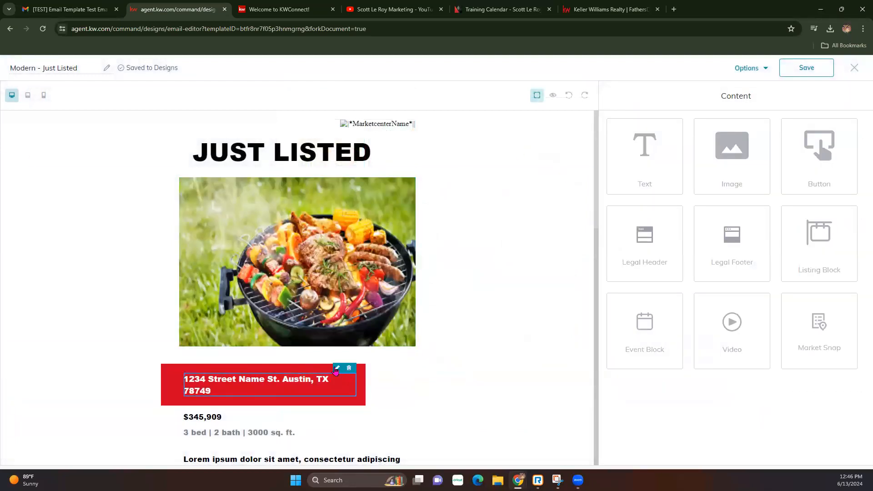
# Inspect the address text and left image placeholder, leaving both unchanged.
pyautogui.click(336, 368)
pyautogui.click(632, 100)
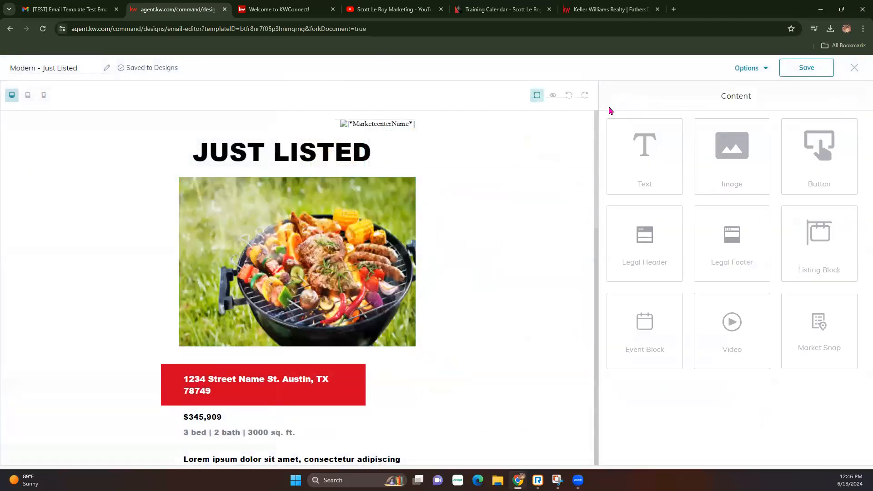
pyautogui.scroll(-3, 263, 355)
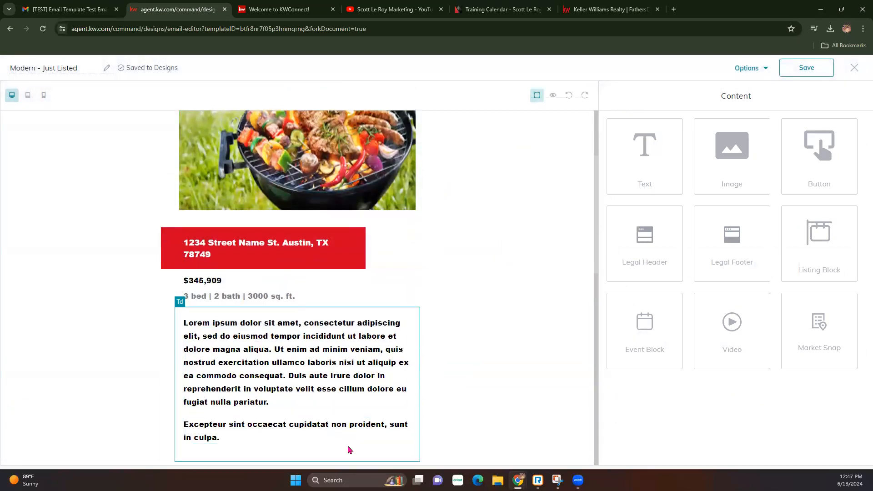
pyautogui.scroll(-4, 258, 364)
pyautogui.click(236, 326)
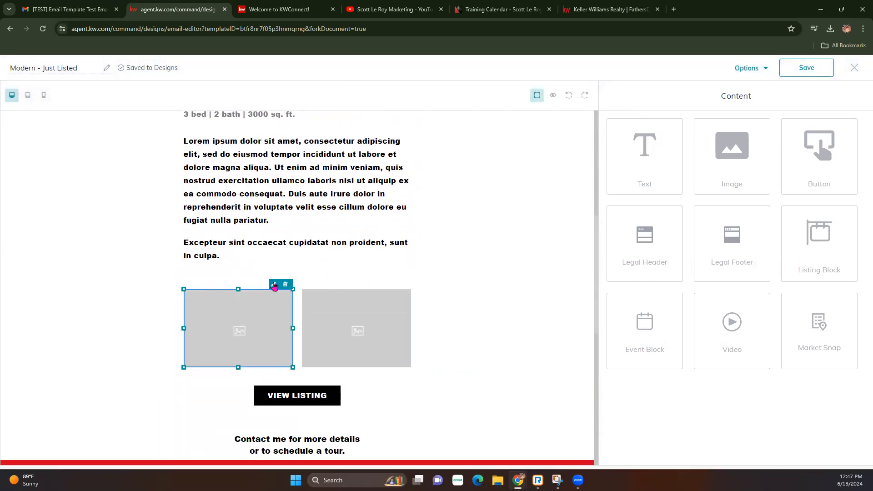
pyautogui.click(273, 285)
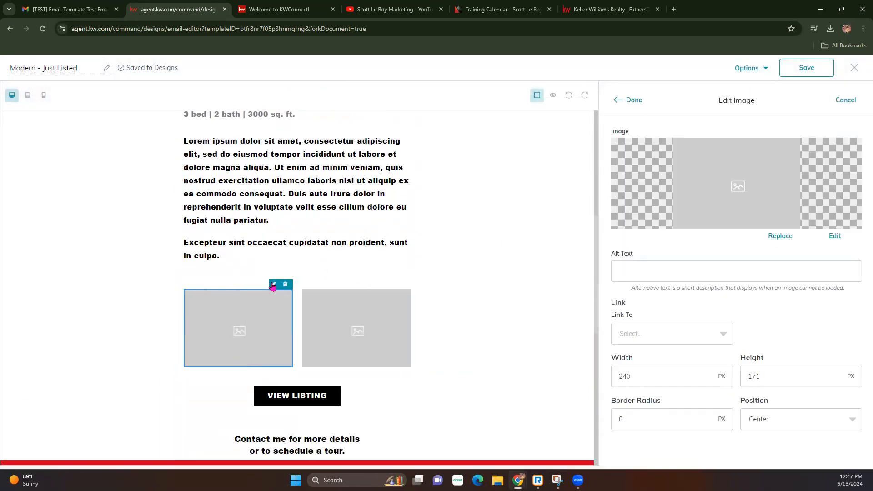
pyautogui.click(633, 101)
pyautogui.scroll(-1, 288, 348)
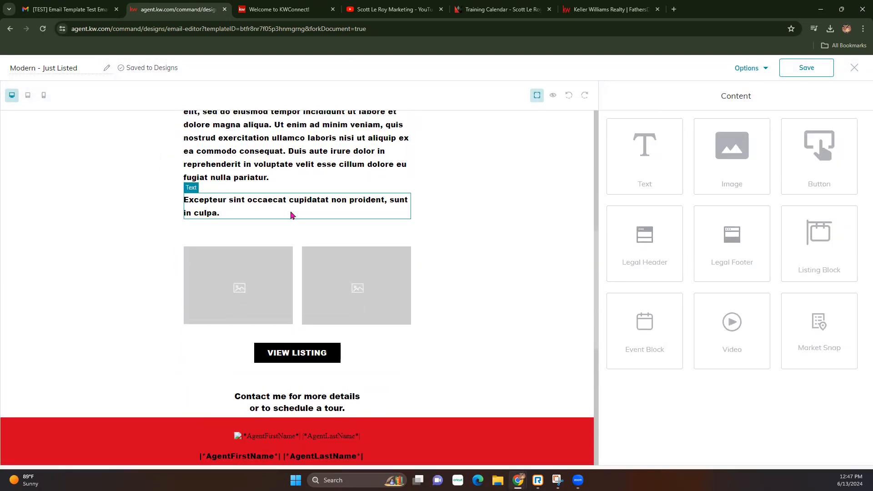
# Delete the Lorem ipsum and Excepteur placeholder paragraphs, then check the resulting layout.
pyautogui.scroll(5, 290, 214)
pyautogui.click(404, 311)
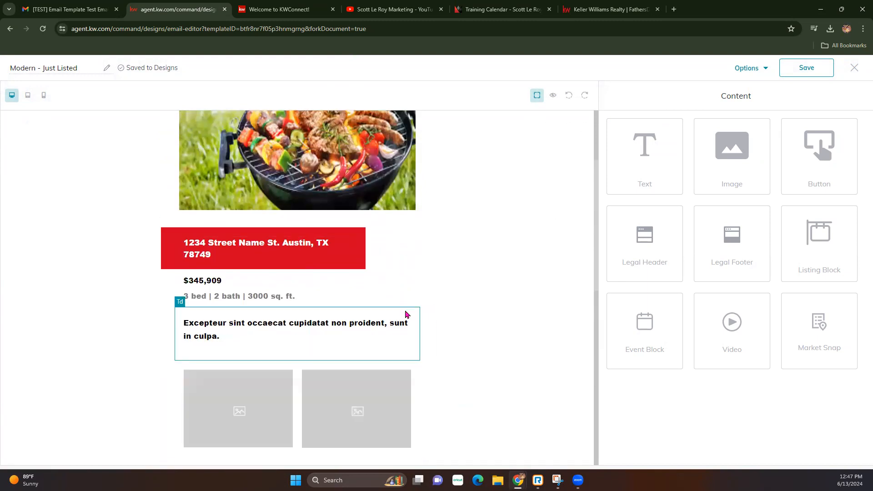
pyautogui.click(404, 311)
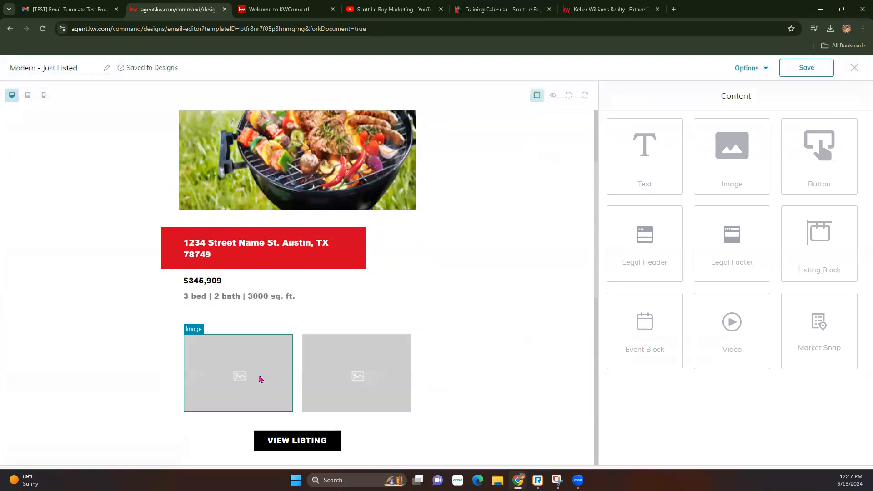
pyautogui.scroll(-7, 259, 376)
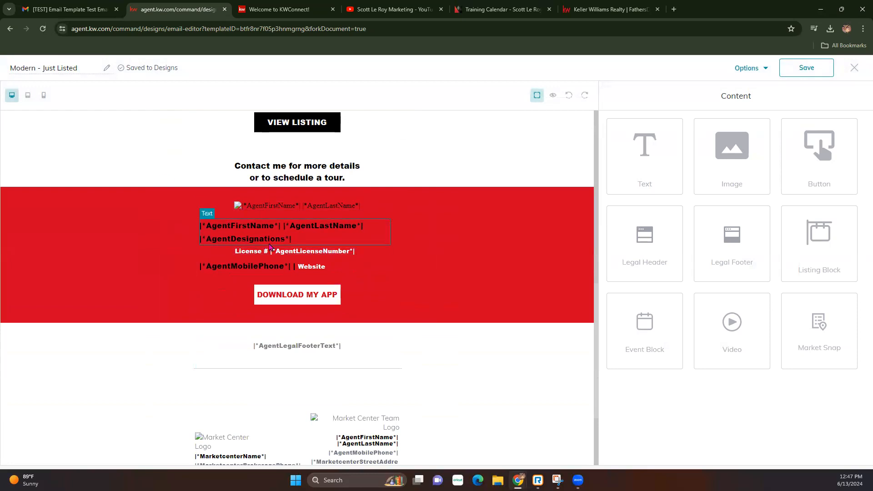
pyautogui.scroll(8, 318, 261)
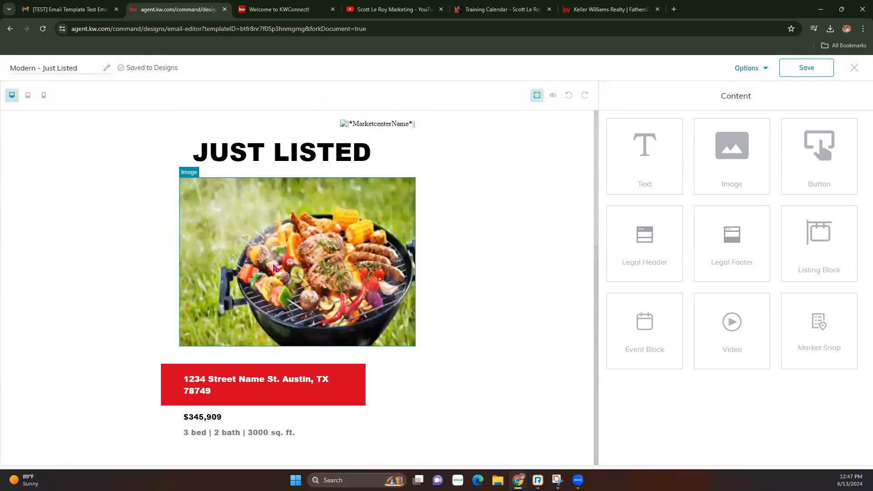
pyautogui.scroll(-4, 314, 402)
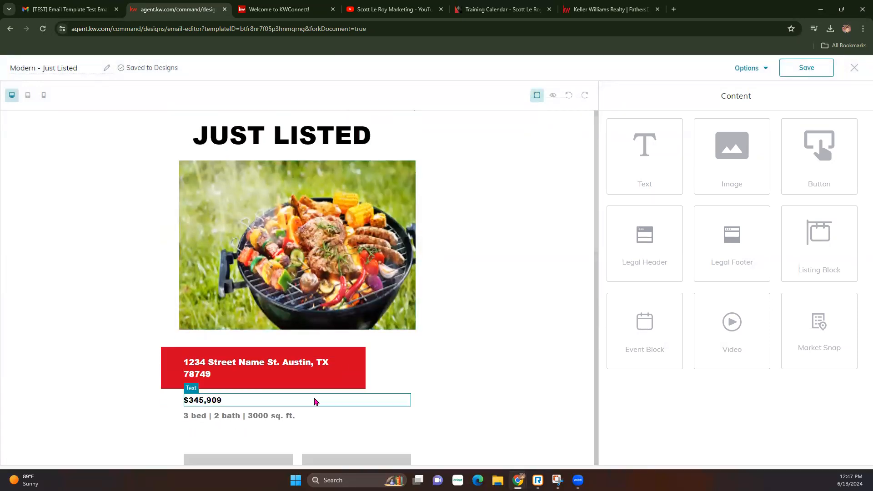
pyautogui.scroll(-9, 315, 402)
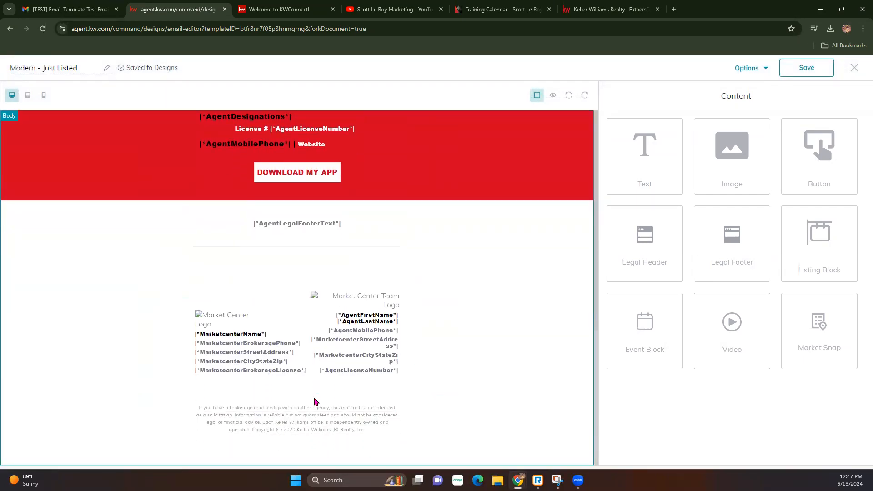
pyautogui.scroll(13, 315, 402)
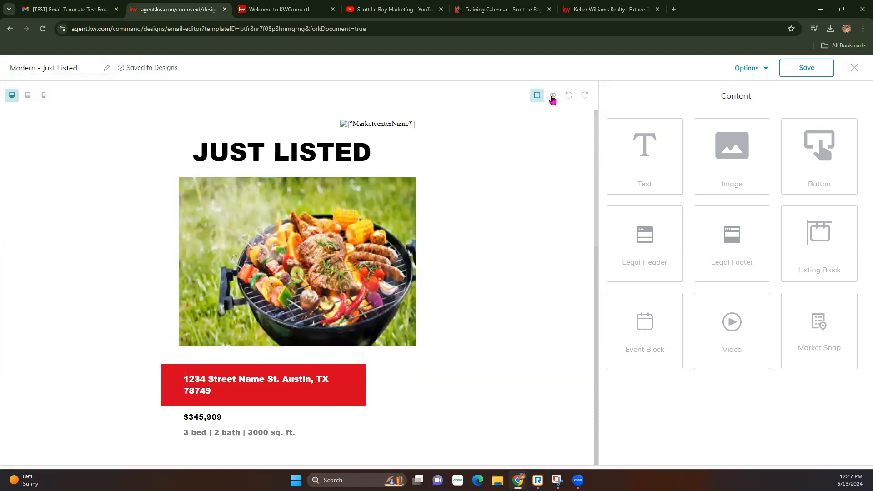
# Preview the rendered Just Listed email before changing its header.
pyautogui.click(552, 97)
pyautogui.scroll(-10, 495, 259)
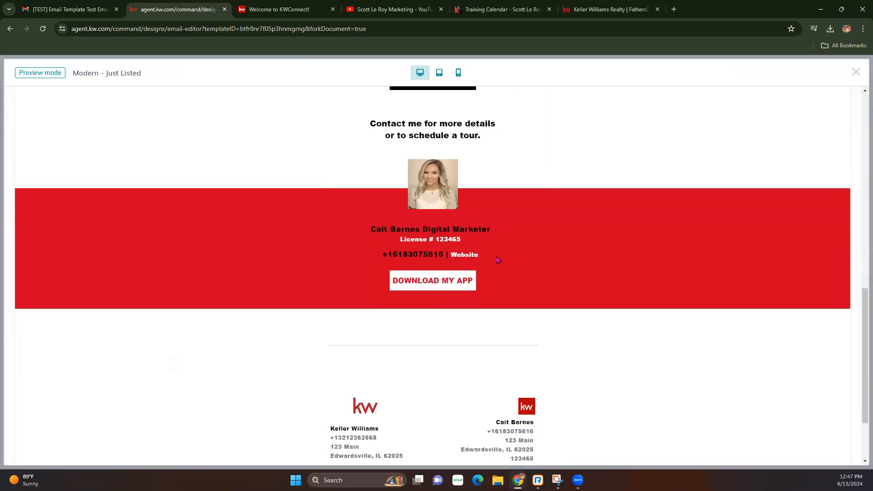
pyautogui.scroll(-2, 498, 259)
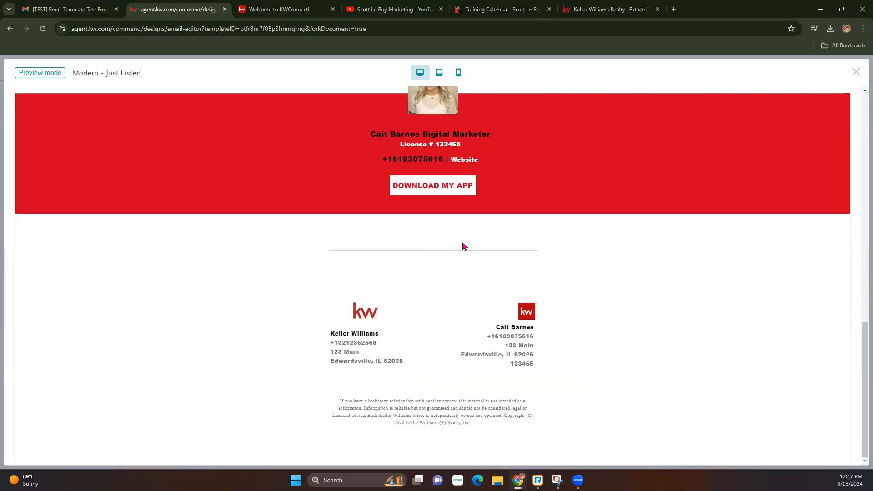
pyautogui.scroll(12, 430, 308)
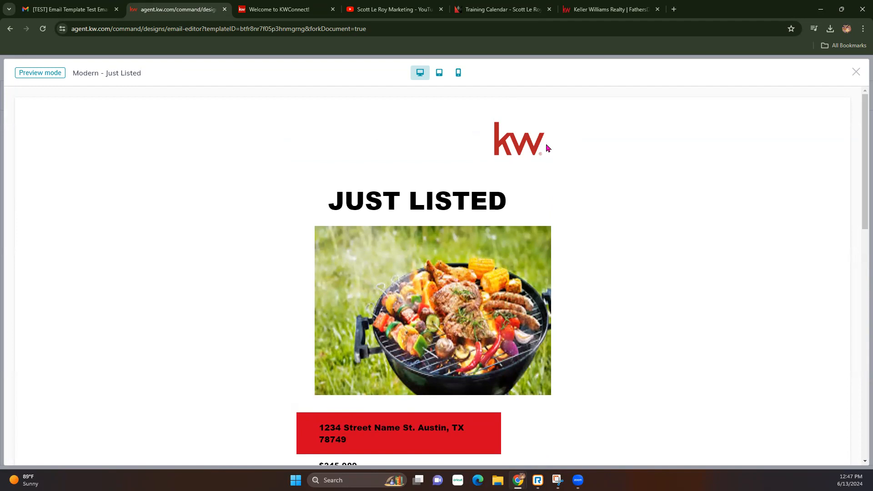
pyautogui.click(859, 72)
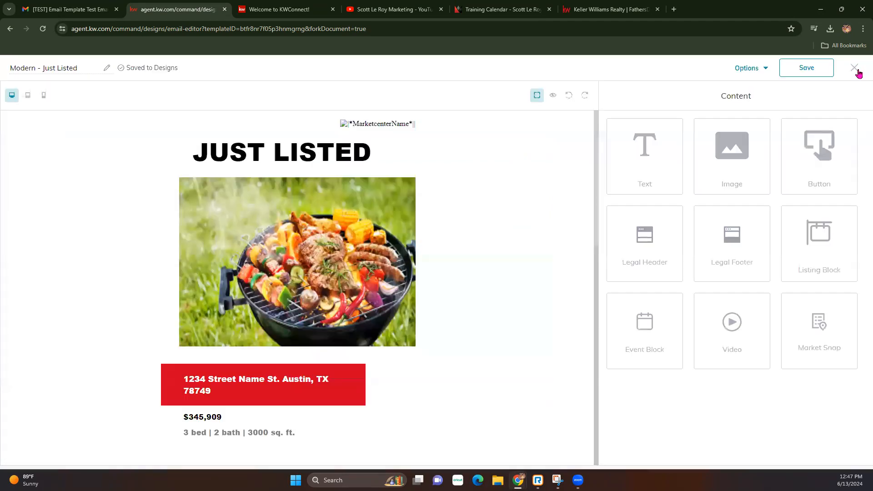
# Delete the top MarketcenterName row, place a Legal Header block at the top, and preview it.
pyautogui.click(459, 125)
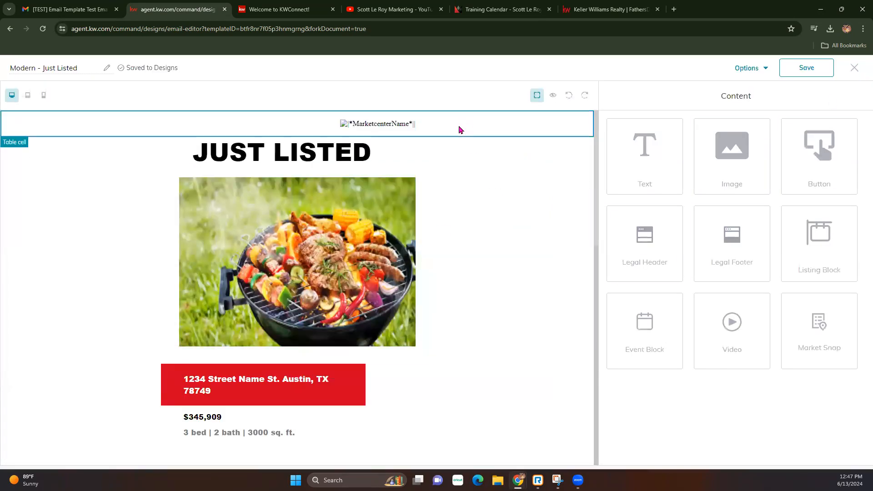
pyautogui.click(588, 143)
pyautogui.moveTo(664, 253); pyautogui.dragTo(508, 116)
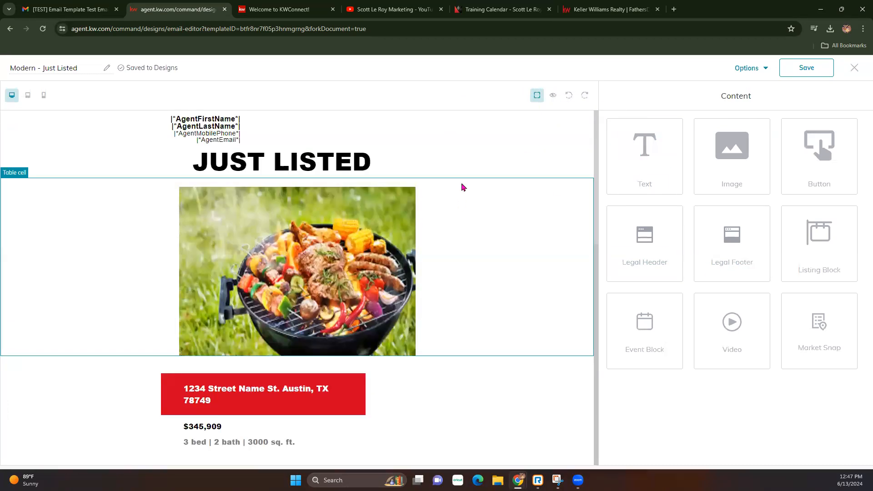
pyautogui.click(553, 95)
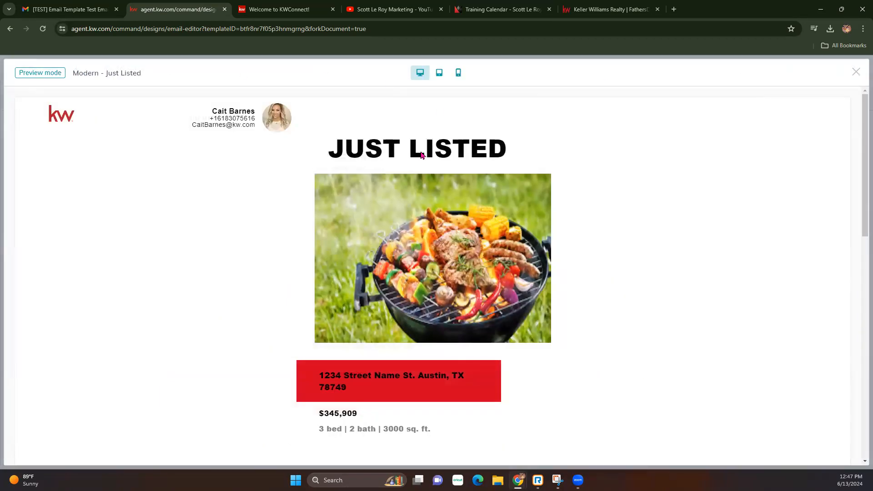
pyautogui.click(857, 73)
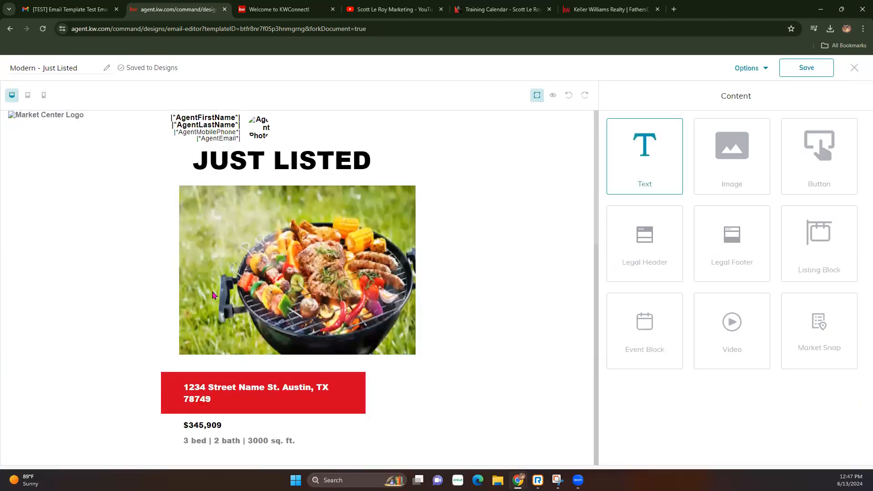
pyautogui.scroll(-1, 156, 316)
pyautogui.scroll(1, 156, 316)
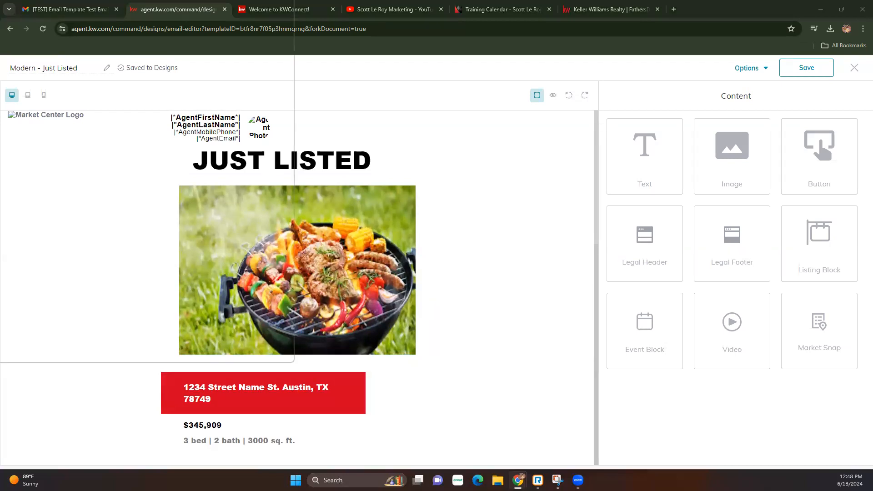
pyautogui.moveTo(181, 22); pyautogui.dragTo(338, 27)
# Dock the Canva tab beside the other tabs and scroll through the holiday newsletter.
pyautogui.moveTo(525, 9); pyautogui.dragTo(723, 9)
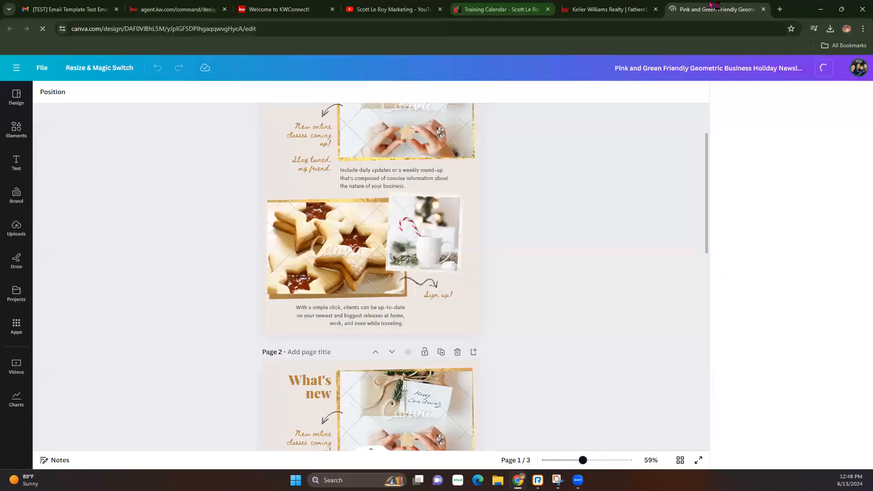
pyautogui.scroll(2, 380, 228)
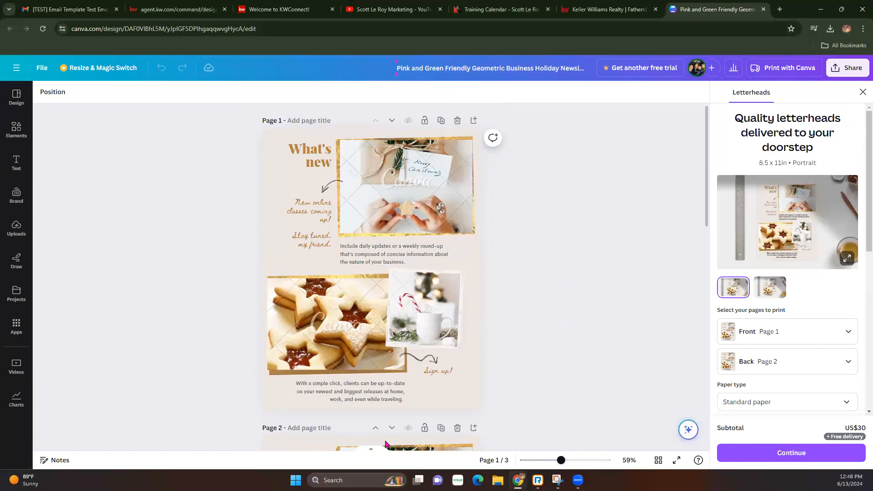
pyautogui.scroll(-2, 355, 318)
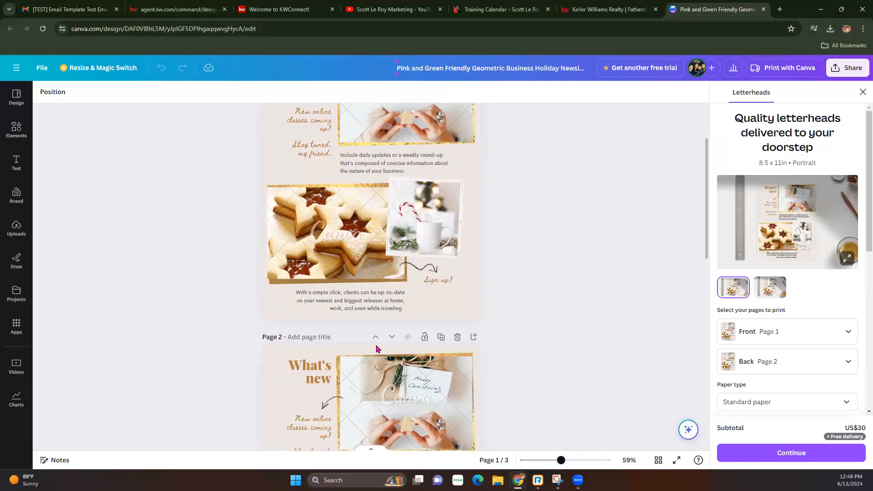
pyautogui.scroll(2, 391, 336)
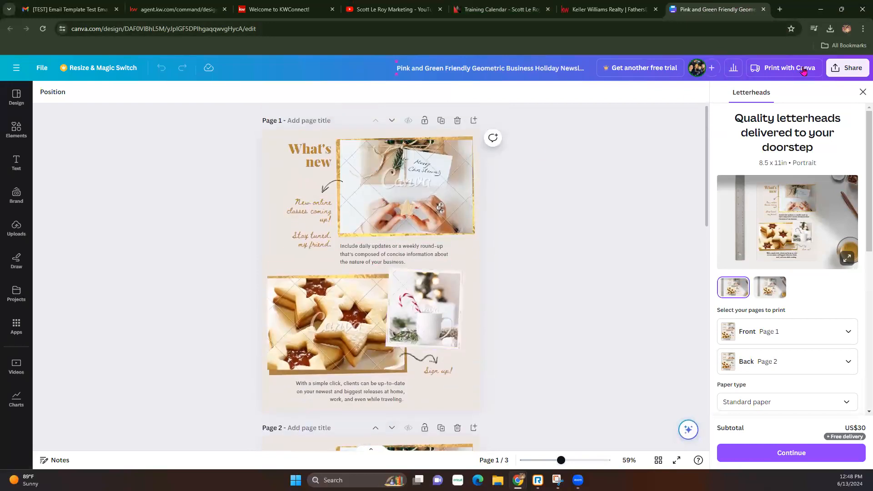
# Set the Share > Download page selection to Page 1 only.
pyautogui.click(847, 67)
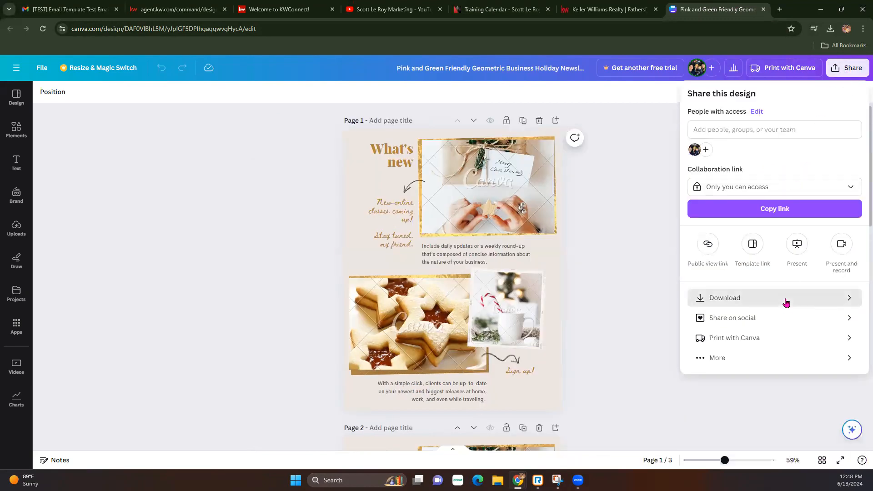
pyautogui.click(785, 302)
pyautogui.click(856, 246)
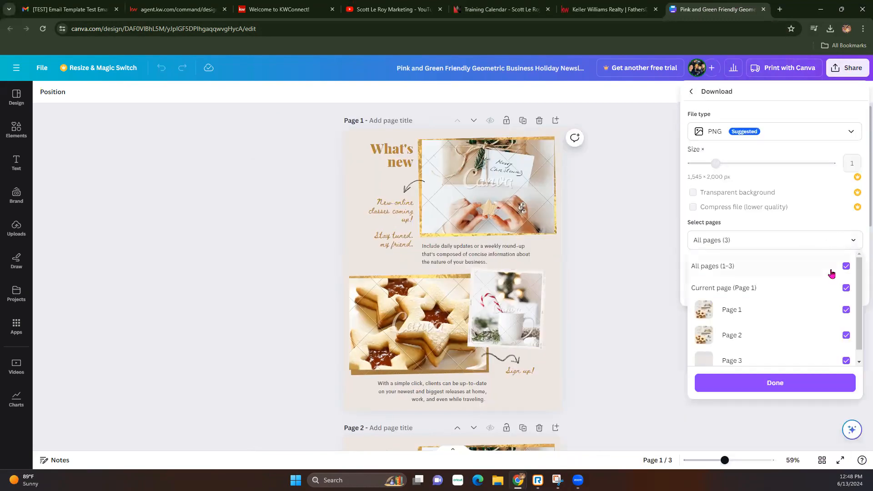
pyautogui.click(847, 263)
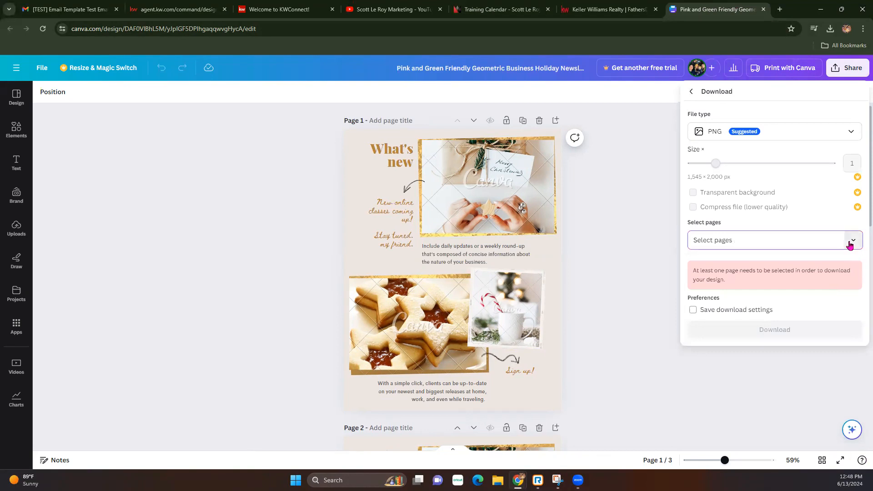
pyautogui.click(848, 242)
pyautogui.click(847, 309)
pyautogui.click(806, 383)
pyautogui.click(810, 362)
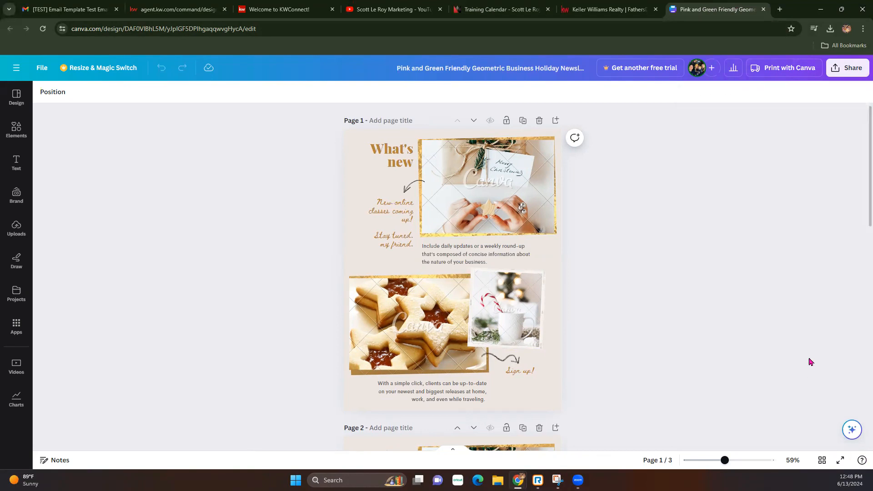
# Download Page 1 as PNG, then dismiss the premium content notice.
pyautogui.click(837, 67)
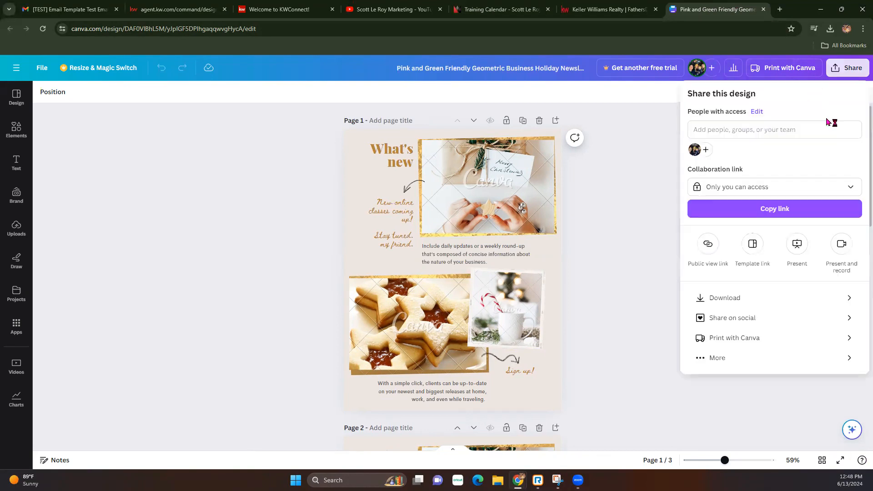
pyautogui.click(817, 302)
pyautogui.click(845, 241)
pyautogui.click(844, 267)
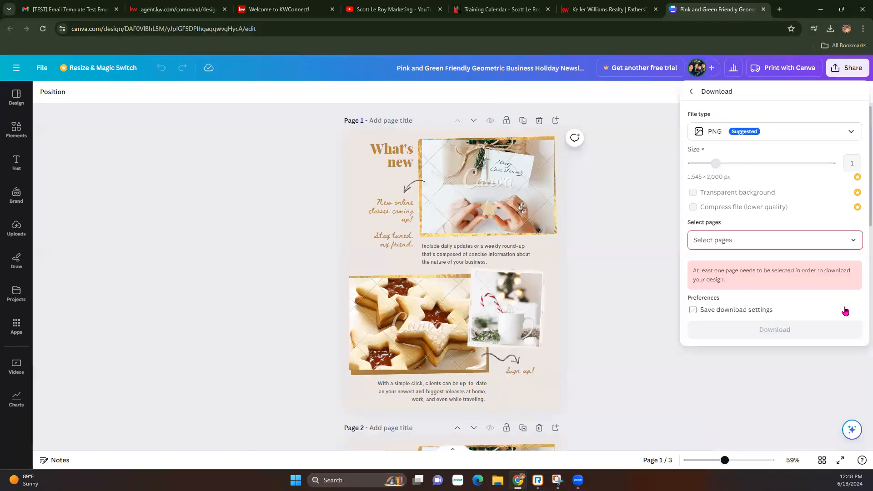
pyautogui.click(857, 246)
pyautogui.click(844, 309)
pyautogui.click(814, 380)
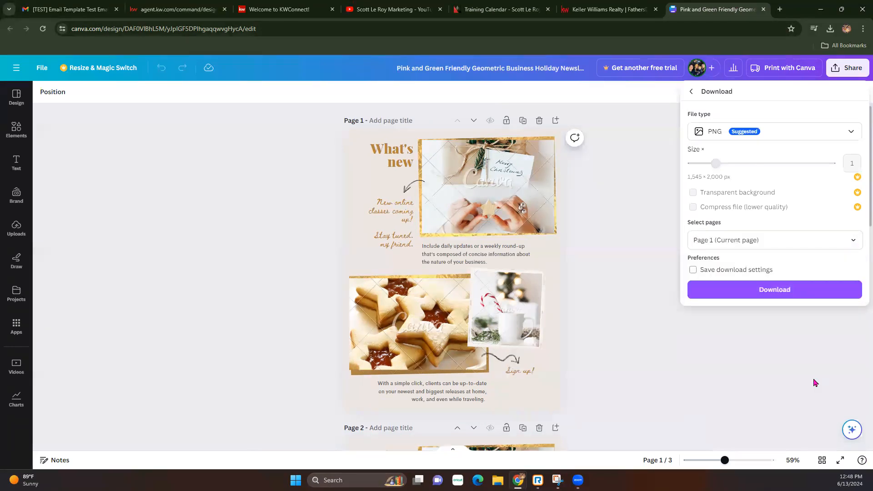
pyautogui.click(806, 292)
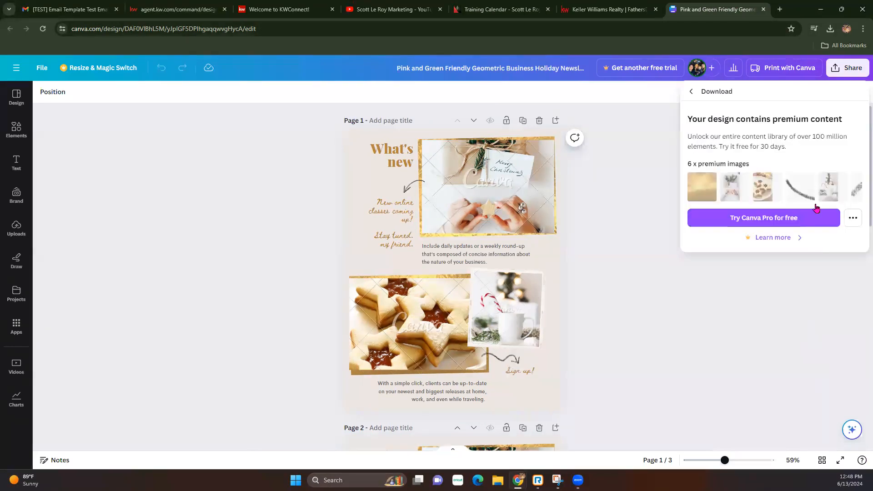
pyautogui.click(855, 72)
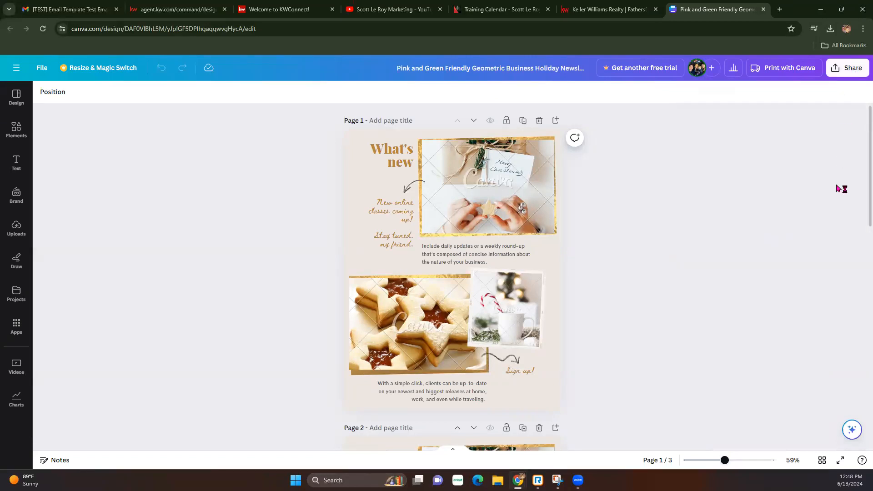
# Change the download page selection to Page 2 only.
pyautogui.click(850, 70)
pyautogui.click(850, 298)
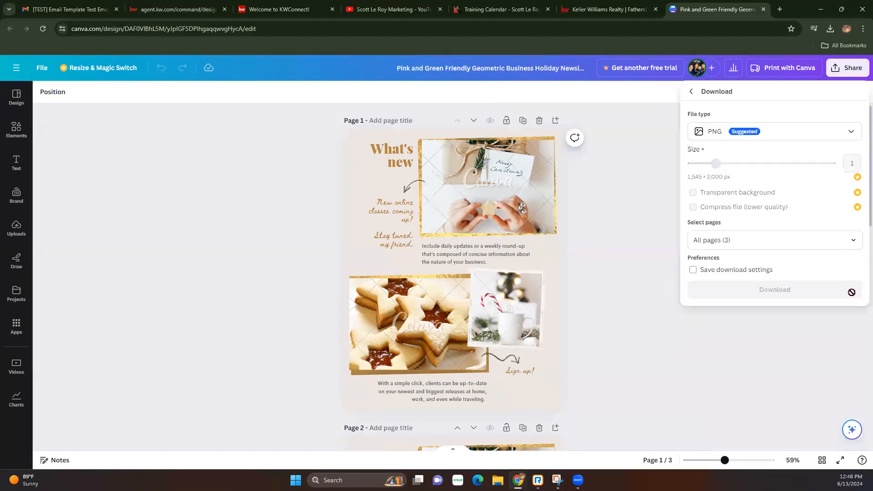
pyautogui.click(853, 243)
pyautogui.click(845, 267)
pyautogui.click(849, 248)
pyautogui.click(846, 336)
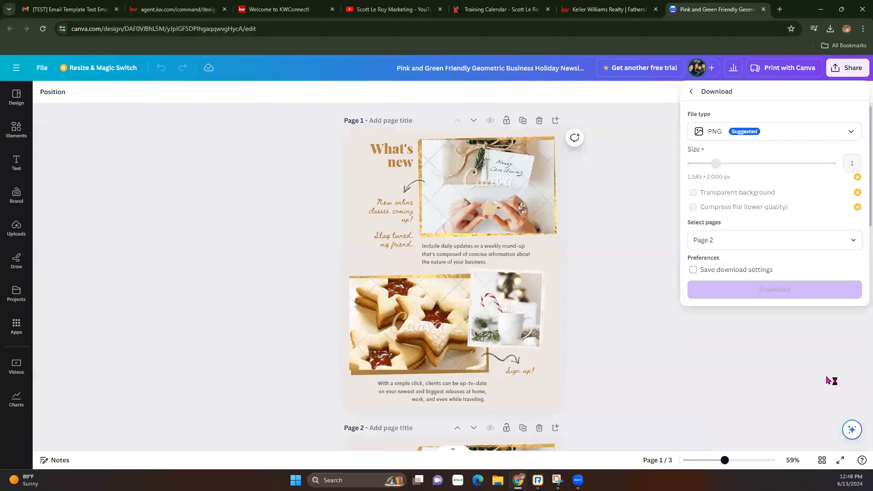
pyautogui.click(828, 380)
# Download Page 2 alone as PNG, which brings up the premium content notice.
pyautogui.click(835, 76)
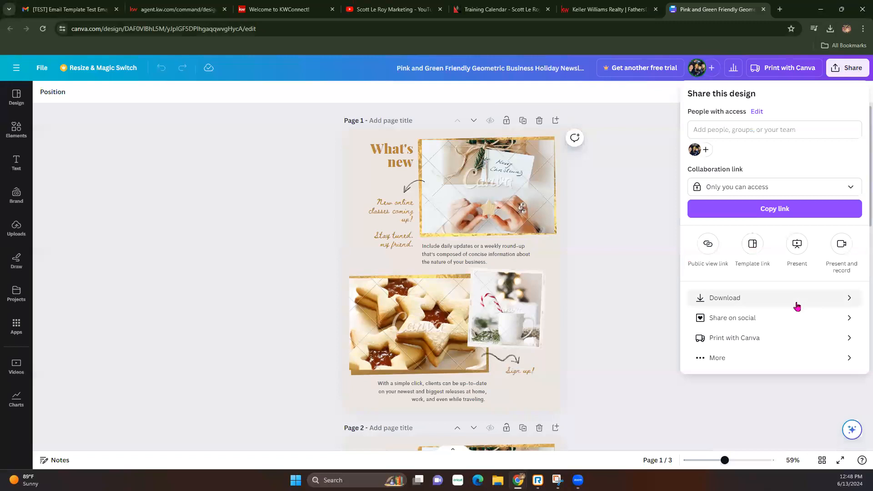
pyautogui.click(815, 297)
pyautogui.click(853, 240)
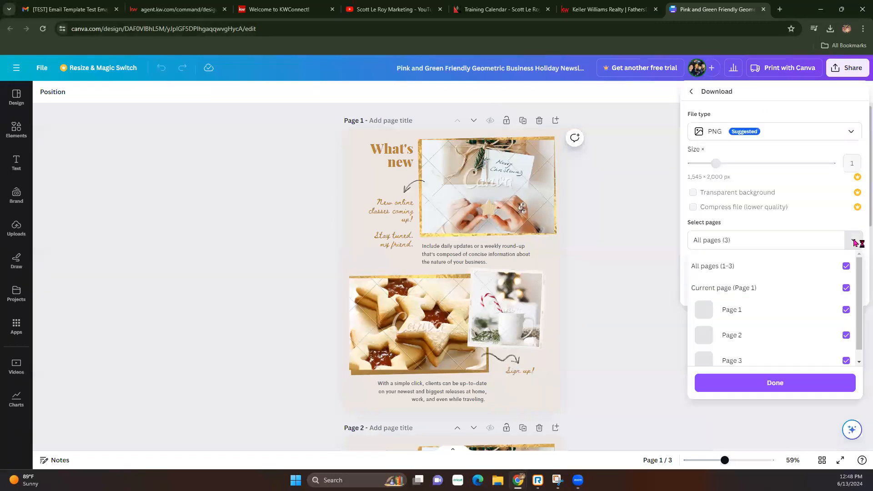
pyautogui.click(847, 267)
pyautogui.click(849, 246)
pyautogui.click(846, 336)
pyautogui.click(835, 381)
pyautogui.click(824, 293)
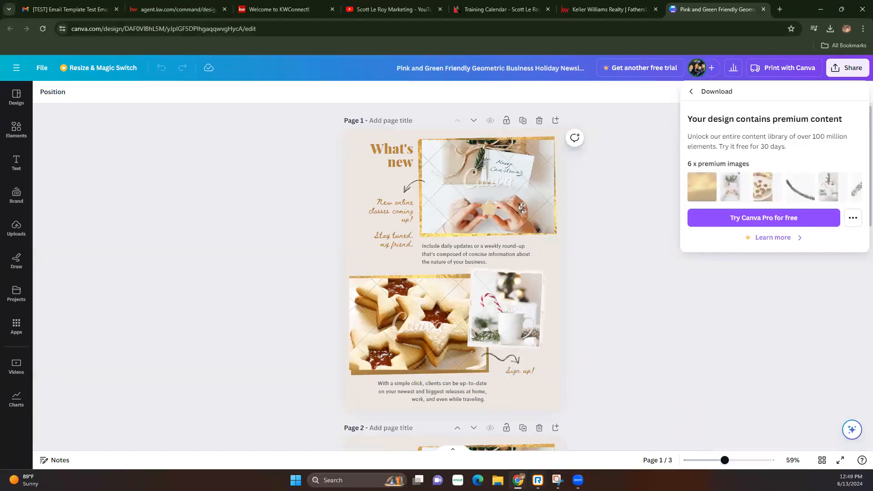
# Check File Explorer for the download, then go back to the Canva editor.
pyautogui.moveTo(518, 480)
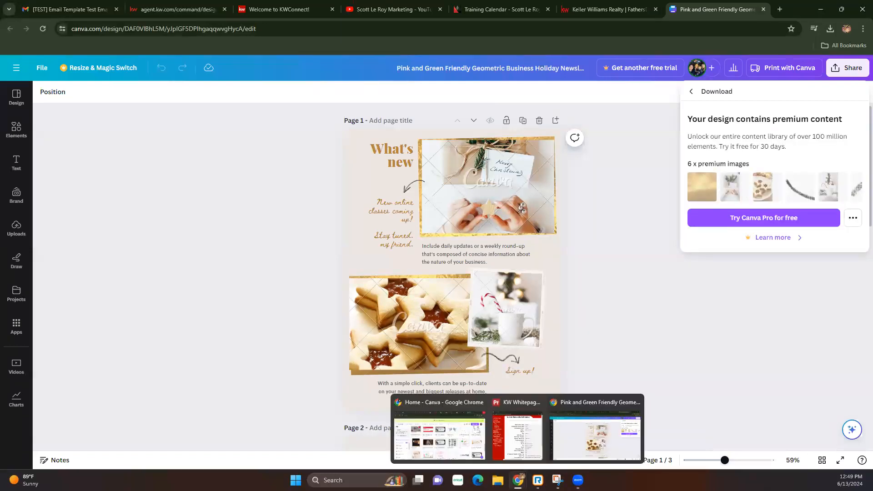
pyautogui.click(498, 480)
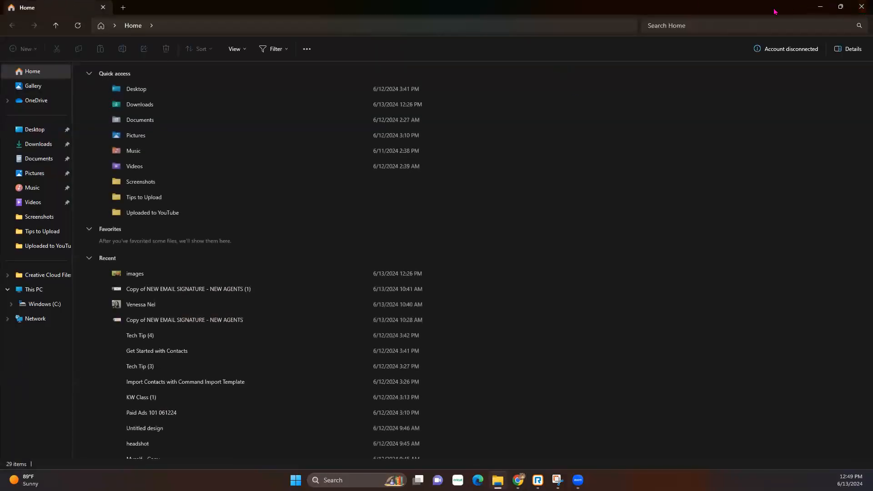
pyautogui.click(820, 6)
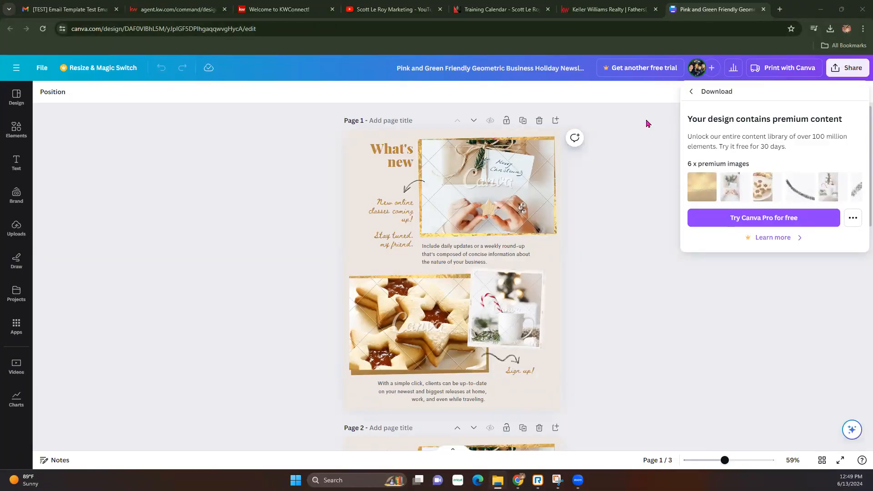
# Dismiss the premium notice, download the holiday newsletter as PNG, and close its tab.
pyautogui.click(712, 287)
pyautogui.scroll(-4, 625, 268)
pyautogui.scroll(4, 625, 267)
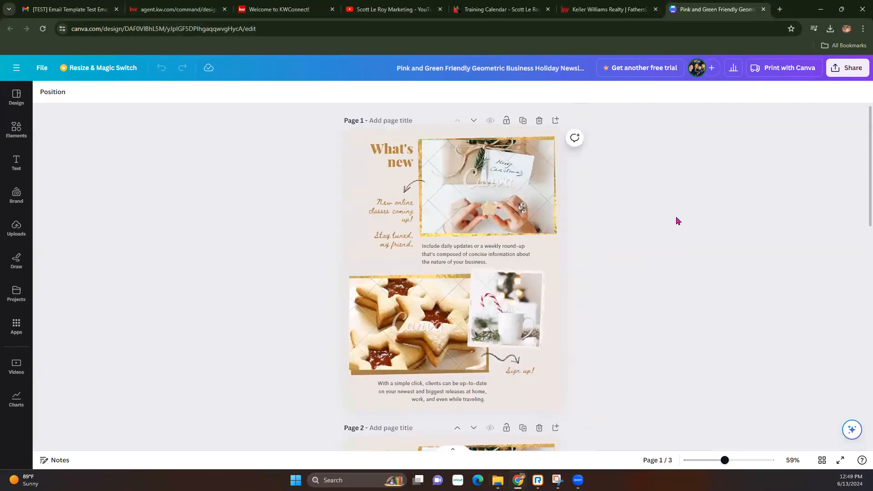
pyautogui.click(861, 74)
pyautogui.click(714, 298)
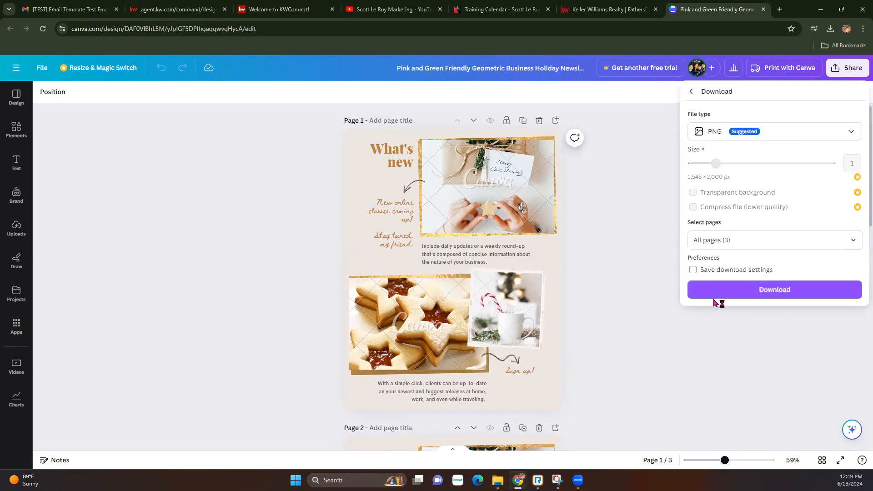
pyautogui.click(814, 290)
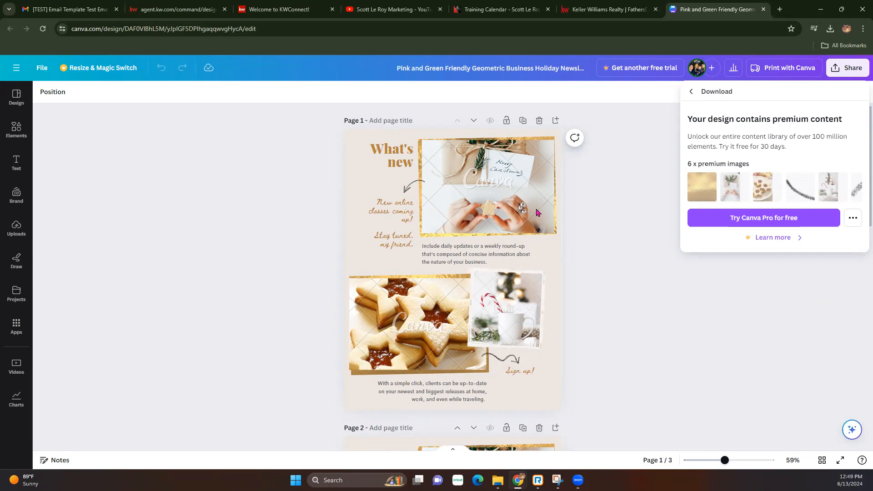
pyautogui.click(764, 10)
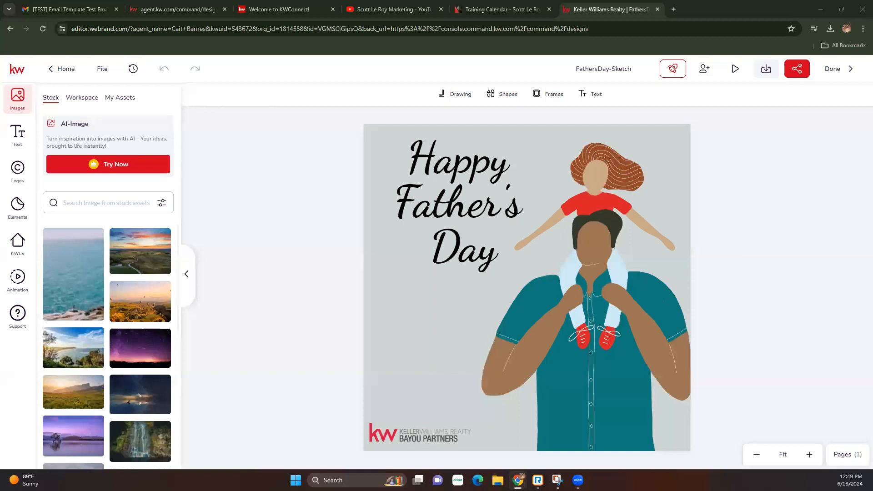
# Dock the Sold design tab and download only Page 1 as a PNG.
pyautogui.moveTo(0, 19); pyautogui.dragTo(711, 16)
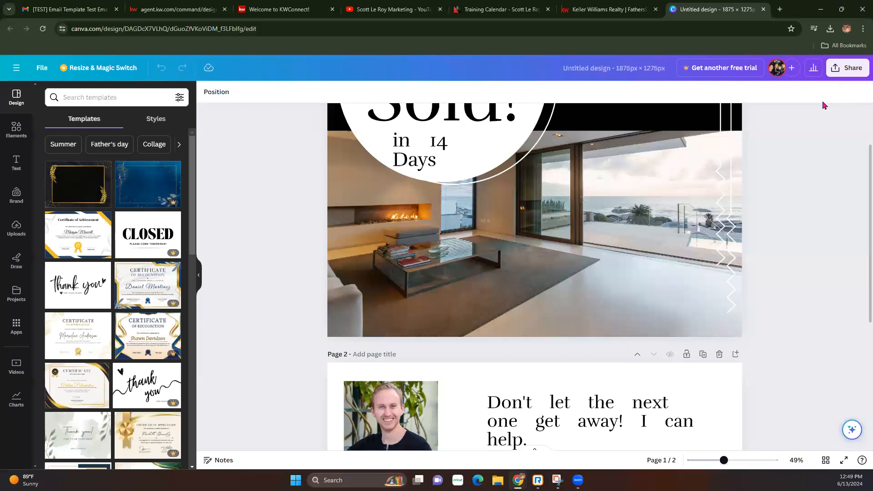
pyautogui.click(845, 68)
pyautogui.click(703, 296)
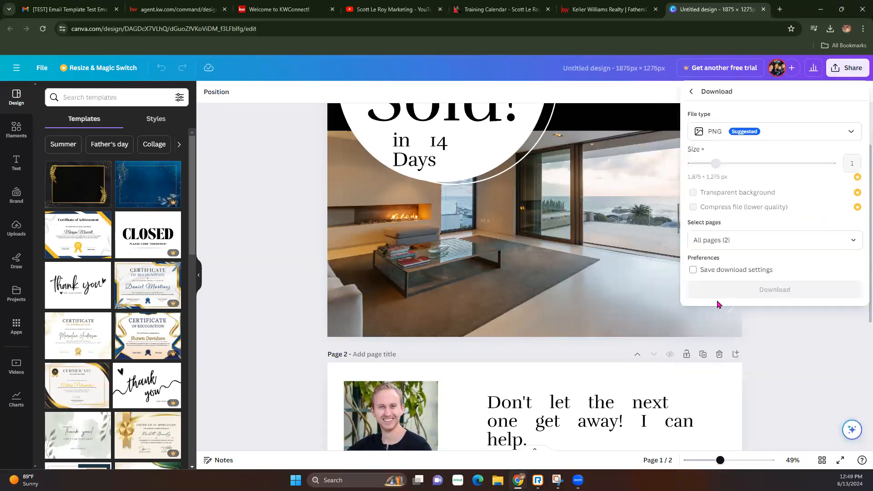
pyautogui.click(852, 240)
pyautogui.click(854, 317)
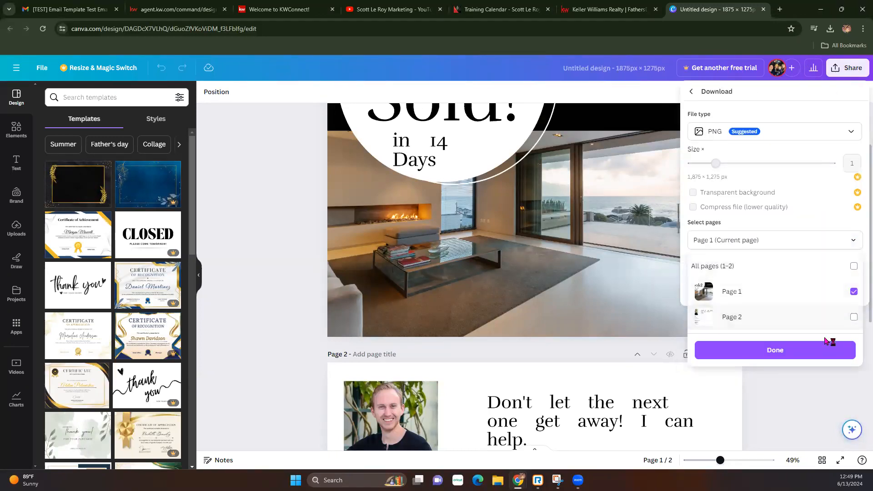
pyautogui.click(821, 351)
pyautogui.click(796, 290)
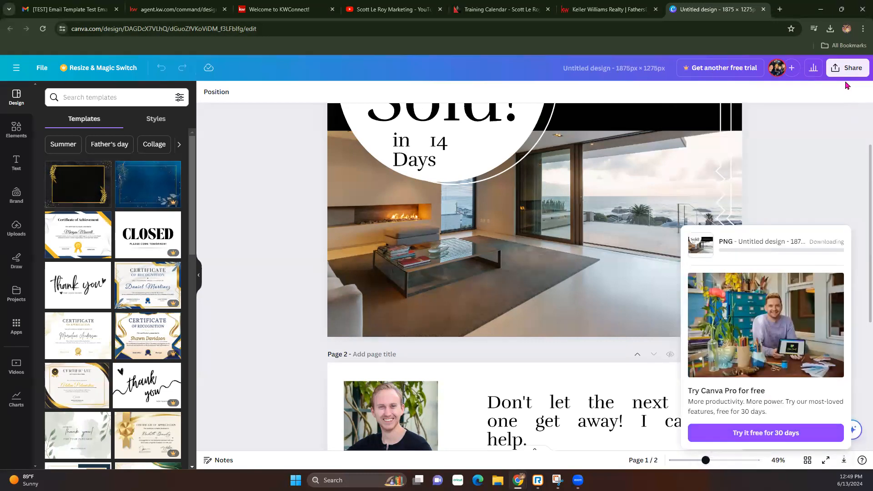
# Download only Page 2, the agent contact page, as a separate PNG.
pyautogui.click(845, 68)
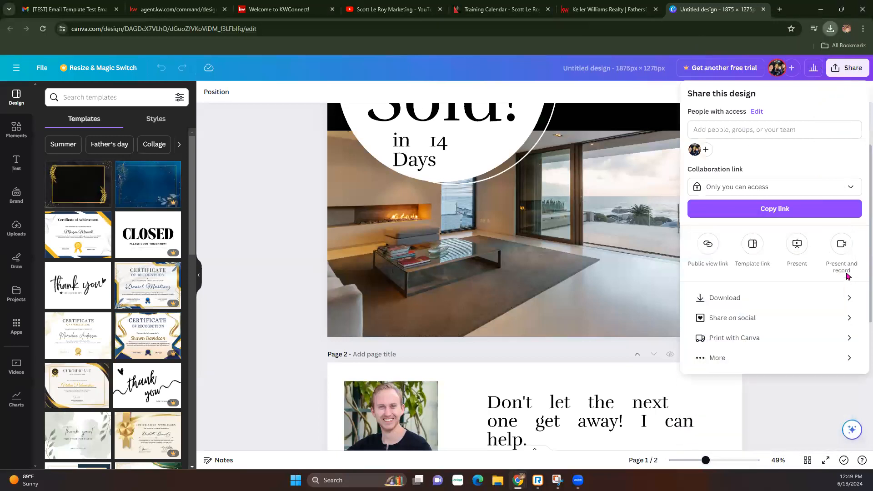
pyautogui.click(822, 296)
pyautogui.click(851, 245)
pyautogui.click(854, 291)
pyautogui.click(826, 350)
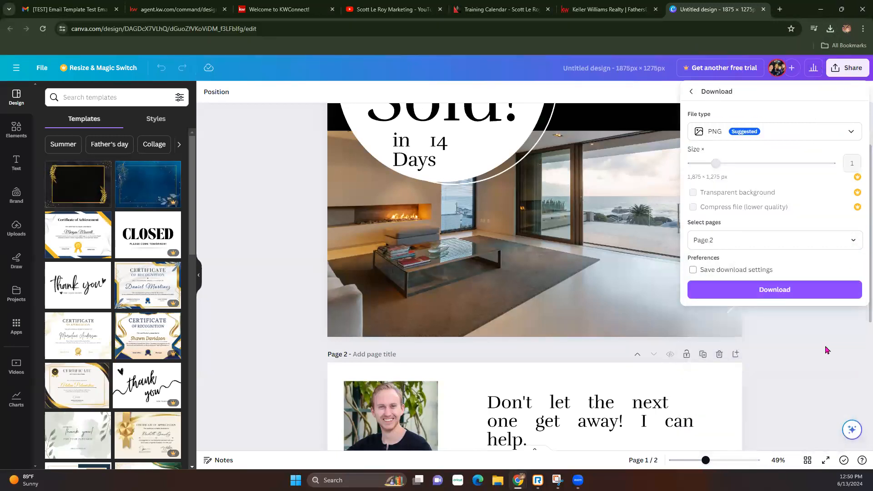
pyautogui.click(805, 289)
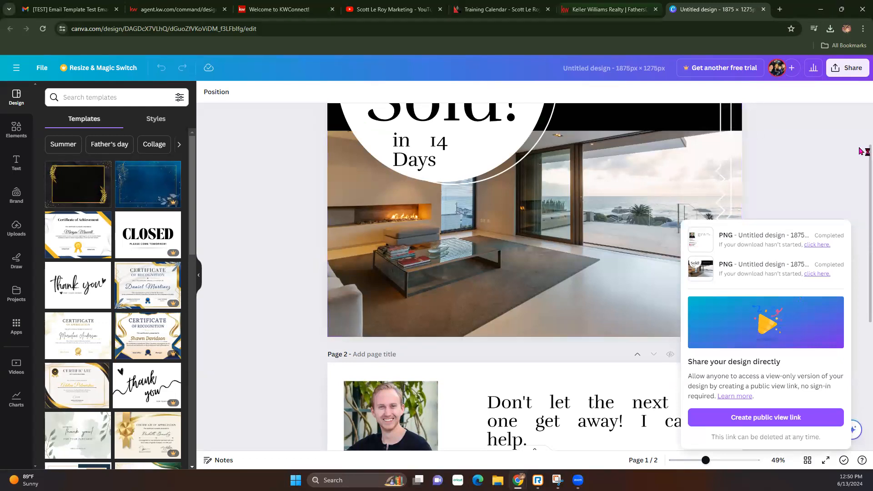
# In the Just Listed email, delete the grill photo and the red address block.
pyautogui.click(178, 9)
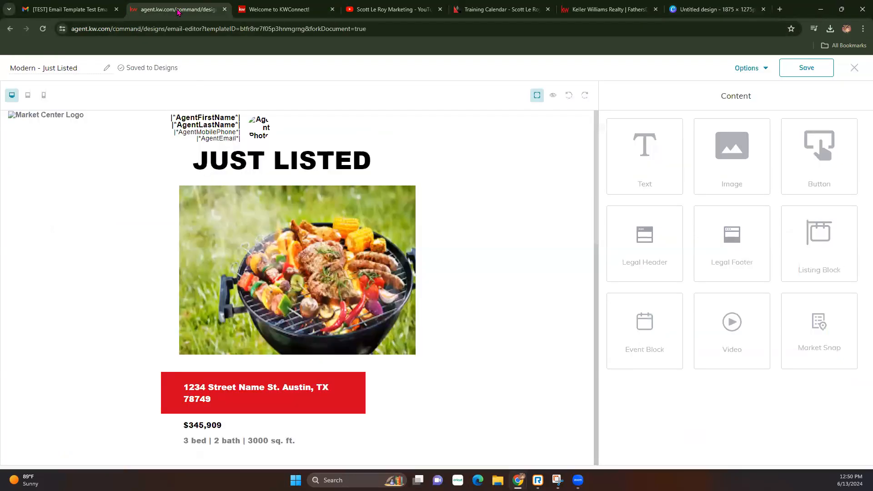
pyautogui.scroll(-2, 391, 272)
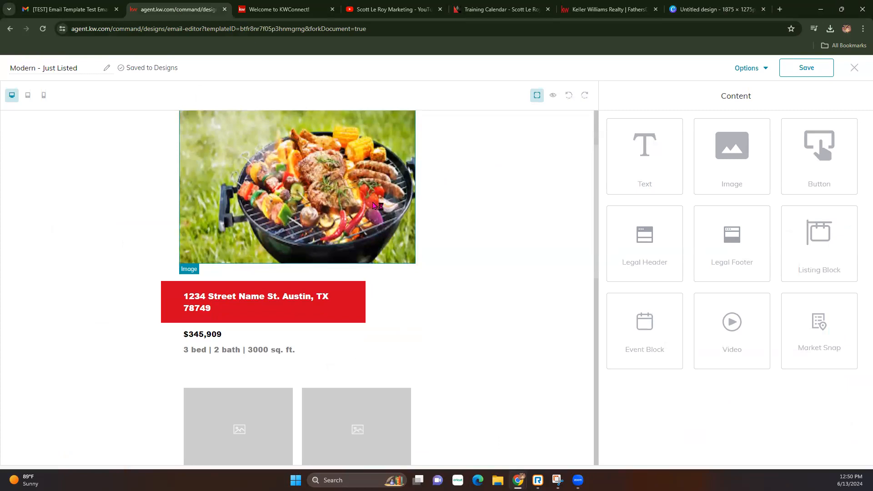
pyautogui.click(374, 206)
pyautogui.scroll(2, 373, 205)
pyautogui.click(408, 183)
pyautogui.click(346, 226)
pyautogui.click(361, 221)
pyautogui.click(359, 197)
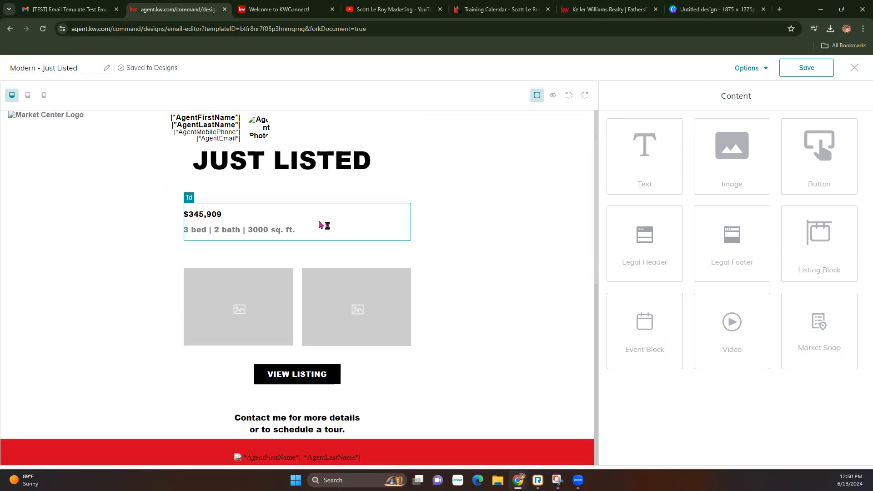
# Delete the empty spacer row, the bed and bath line, and the $345,909 price.
pyautogui.click(342, 214)
pyautogui.click(394, 201)
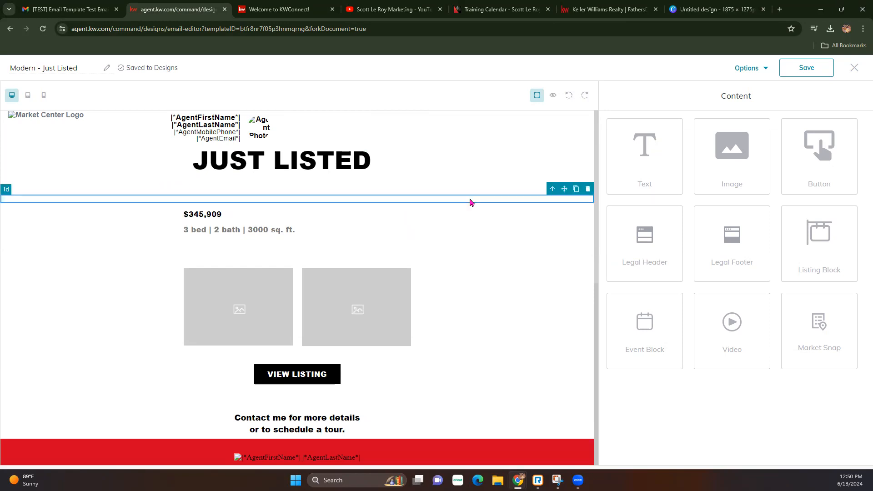
pyautogui.click(588, 188)
pyautogui.click(306, 225)
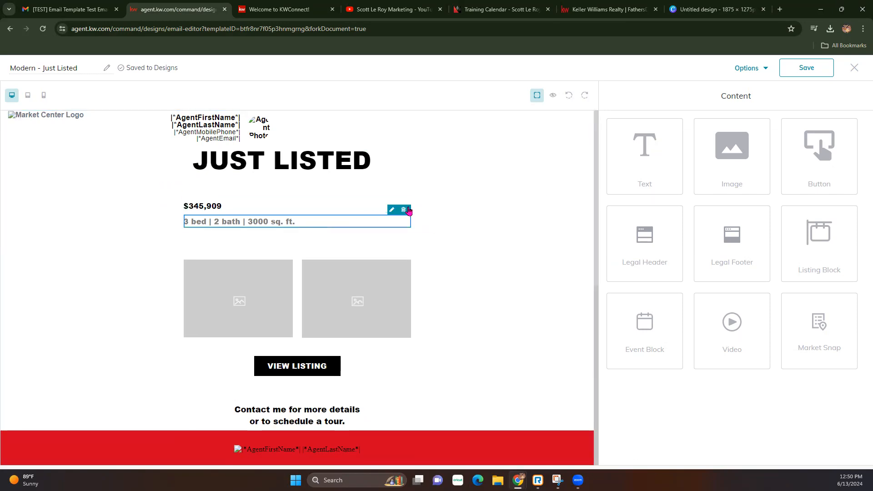
pyautogui.click(403, 210)
pyautogui.click(399, 204)
pyautogui.click(403, 198)
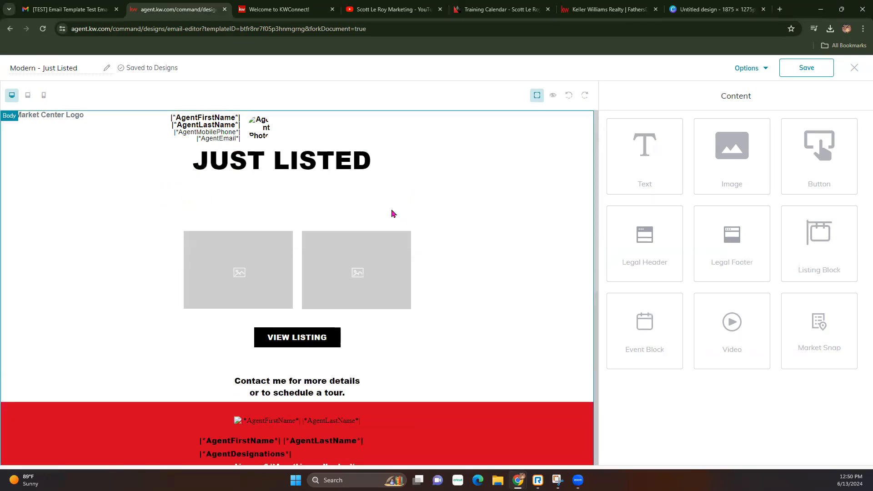
# Delete the right and left placeholder images.
pyautogui.click(399, 236)
pyautogui.click(404, 226)
pyautogui.click(209, 272)
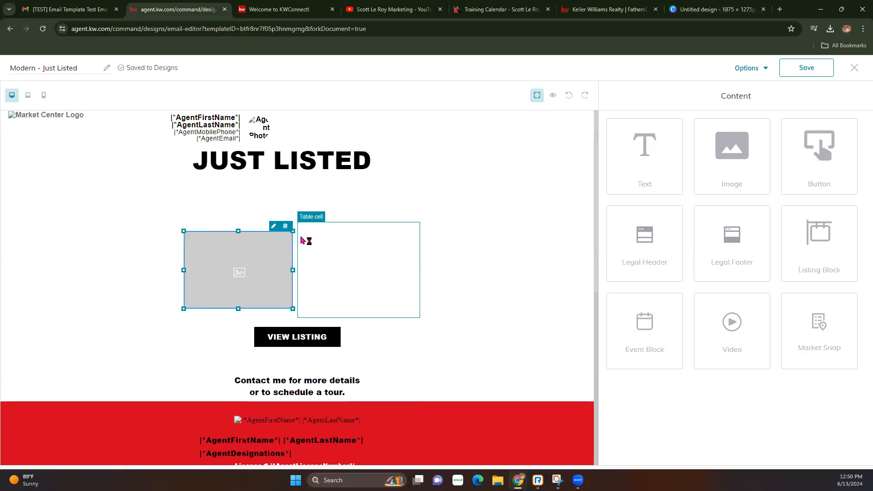
pyautogui.click(286, 227)
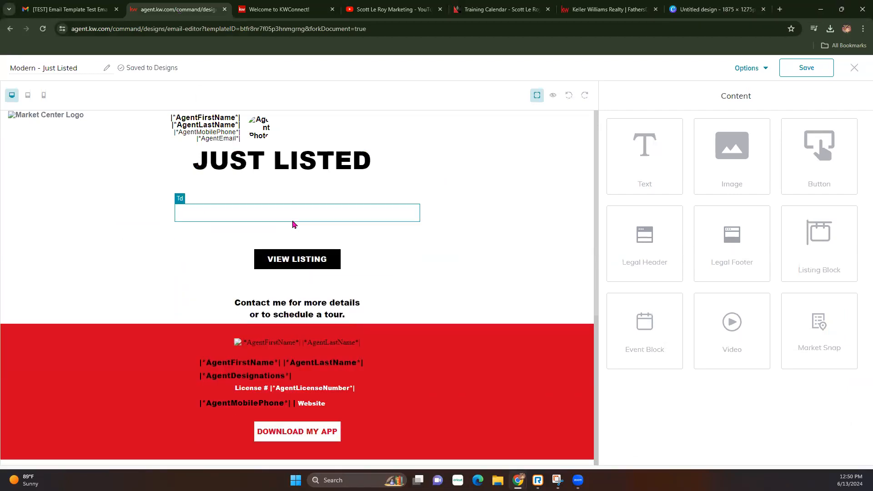
# Remove the leftover empty rows and the empty cell under JUST LISTED.
pyautogui.click(345, 221)
pyautogui.click(415, 198)
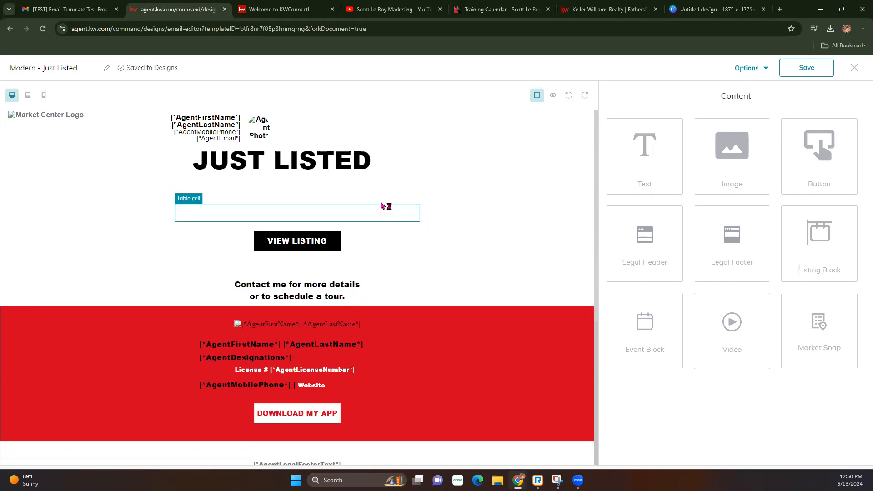
pyautogui.click(405, 188)
pyautogui.click(400, 201)
pyautogui.click(413, 188)
pyautogui.click(329, 182)
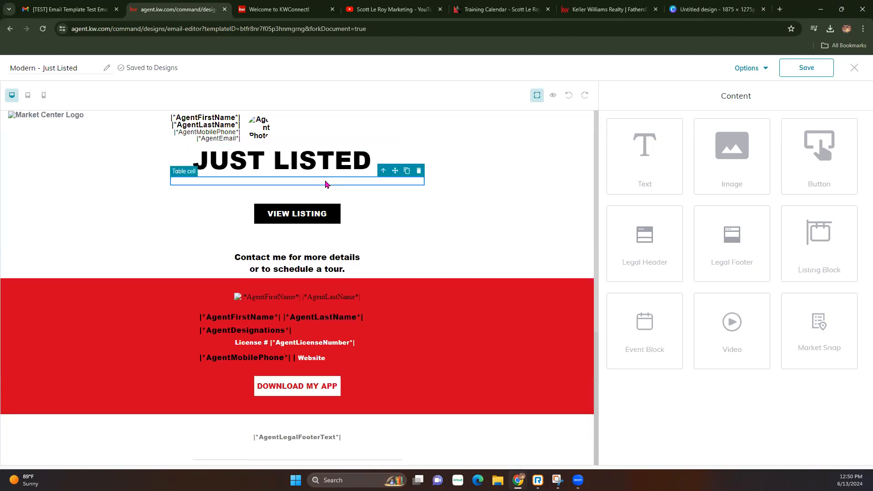
pyautogui.click(419, 171)
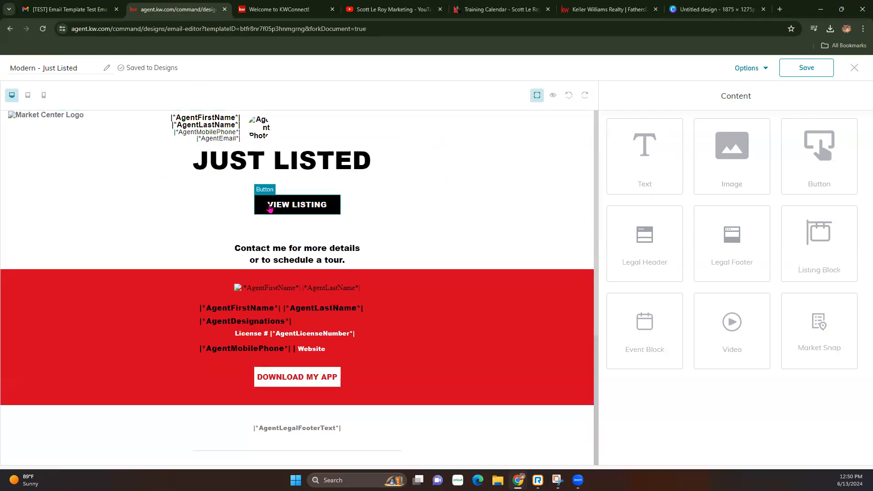
# Delete the whole VIEW LISTING row and drop an Image block beneath JUST LISTED.
pyautogui.click(384, 203)
pyautogui.click(463, 200)
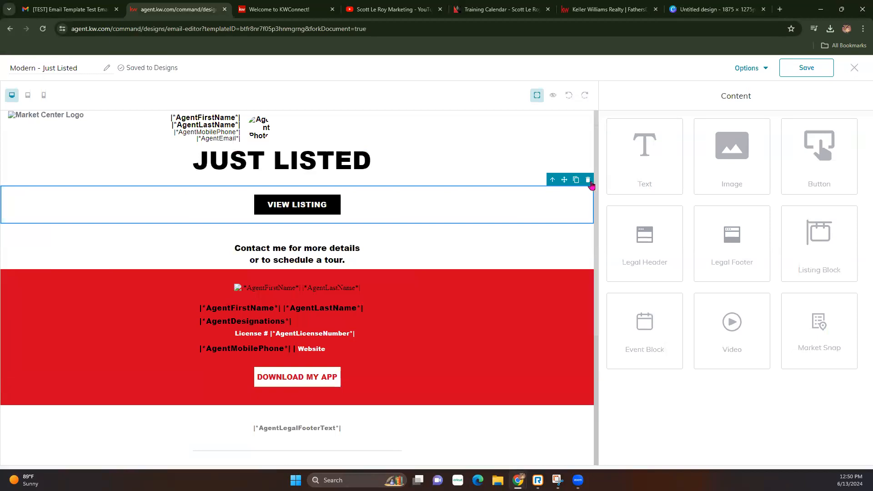
pyautogui.click(588, 180)
pyautogui.moveTo(707, 189); pyautogui.dragTo(420, 187)
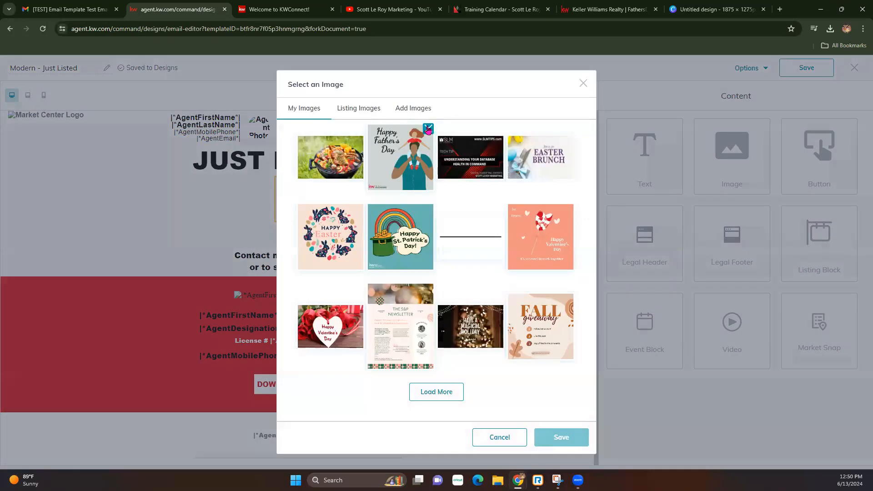
# Upload Untitled design (1).png and (3).png, then place the Sold! image in the email.
pyautogui.click(421, 111)
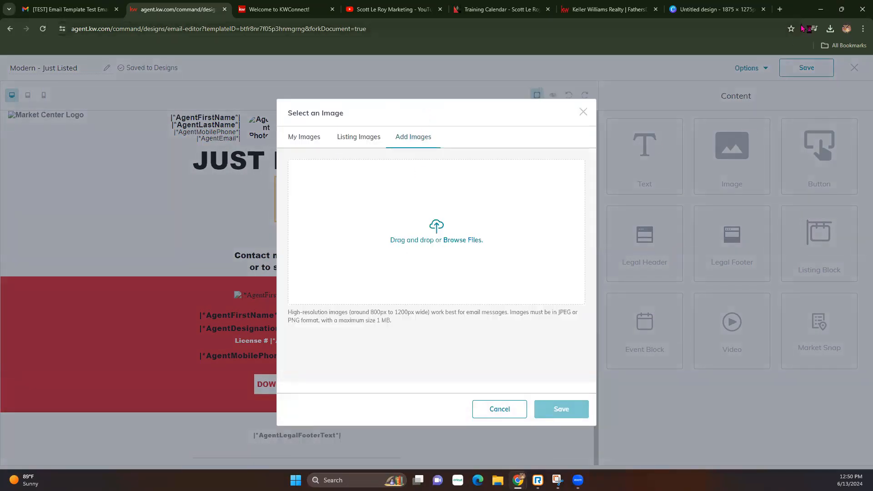
pyautogui.click(831, 28)
pyautogui.moveTo(750, 95); pyautogui.dragTo(395, 219)
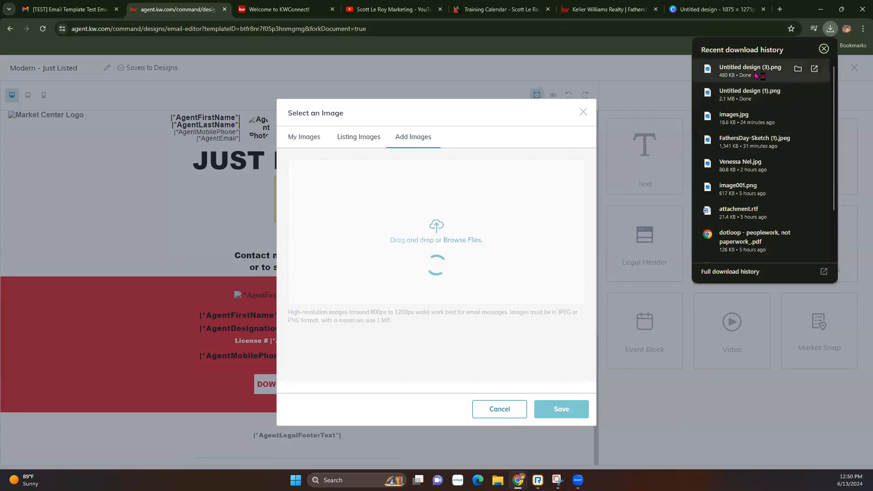
pyautogui.moveTo(753, 71); pyautogui.dragTo(323, 265)
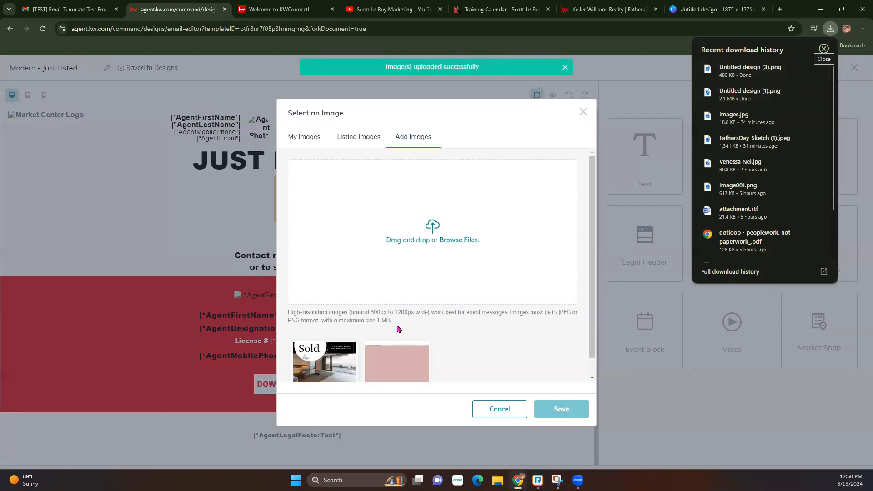
pyautogui.scroll(-1, 397, 327)
pyautogui.click(335, 342)
pyautogui.click(381, 335)
pyautogui.click(349, 344)
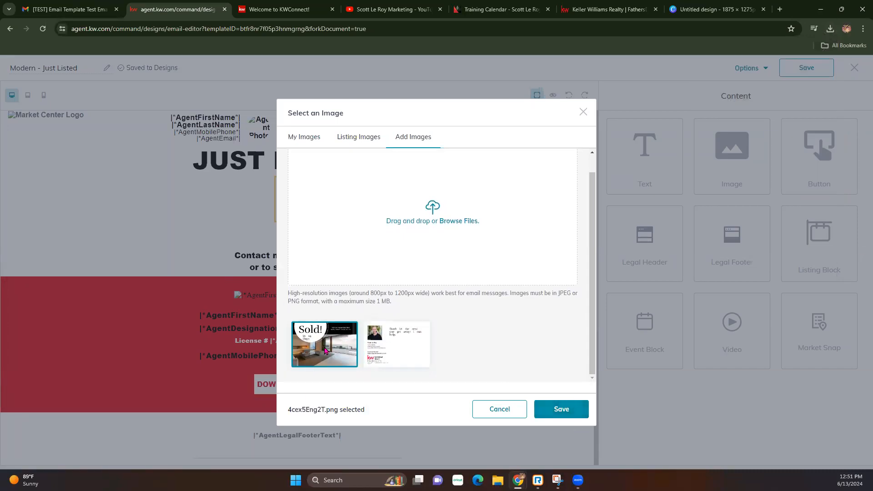
pyautogui.click(573, 423)
# Add a second Image block below it holding the contact card image.
pyautogui.moveTo(762, 170); pyautogui.dragTo(449, 361)
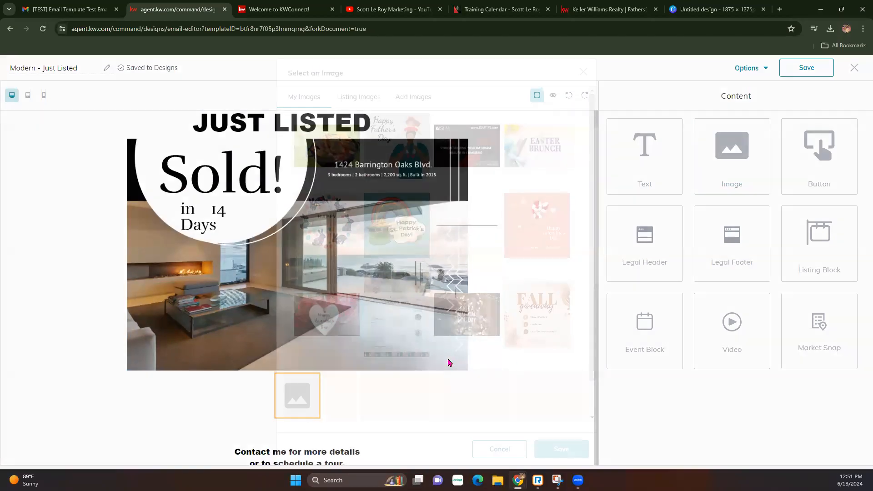
pyautogui.click(357, 139)
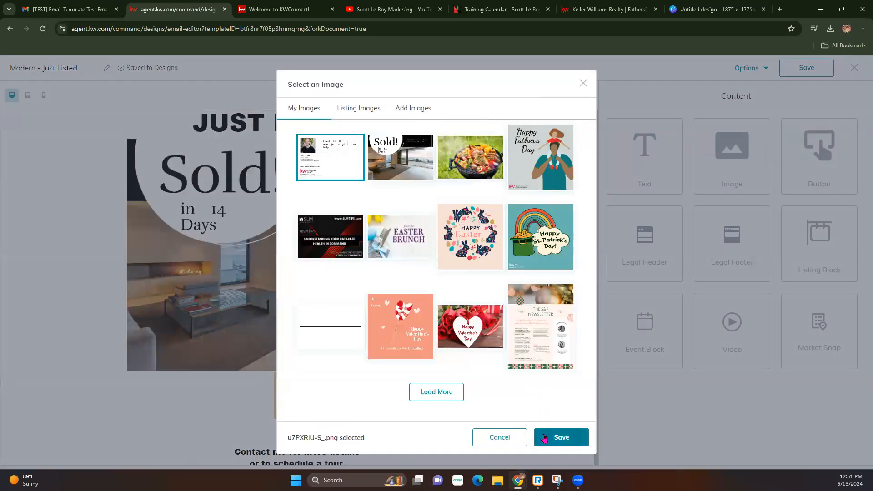
pyautogui.click(561, 437)
# Set the contact card image width to 1000 and undo an accidental block move.
pyautogui.scroll(-6, 353, 323)
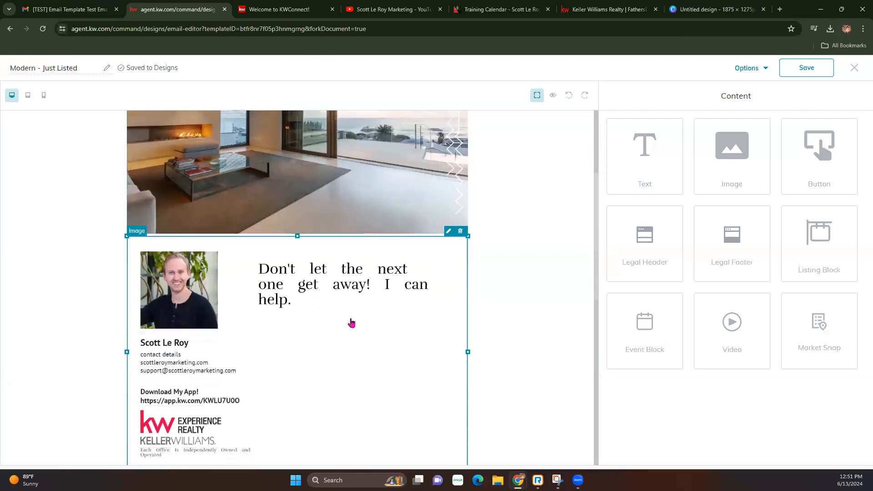
pyautogui.scroll(2, 356, 296)
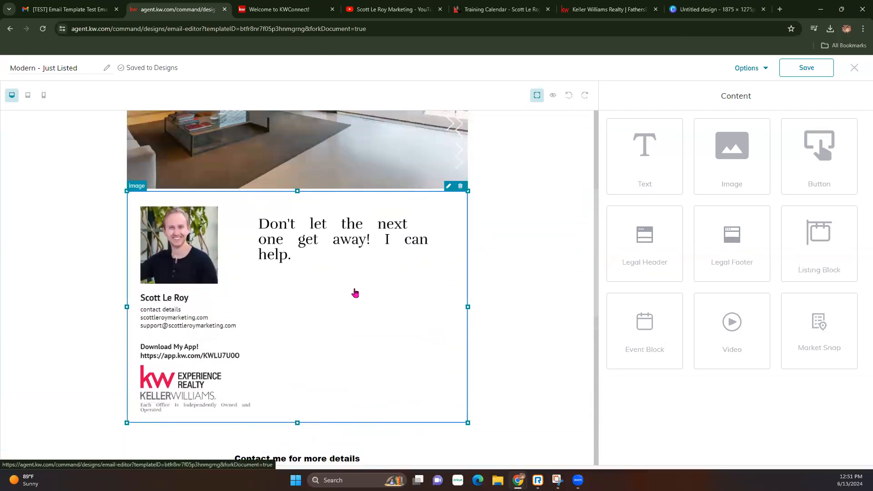
pyautogui.click(449, 187)
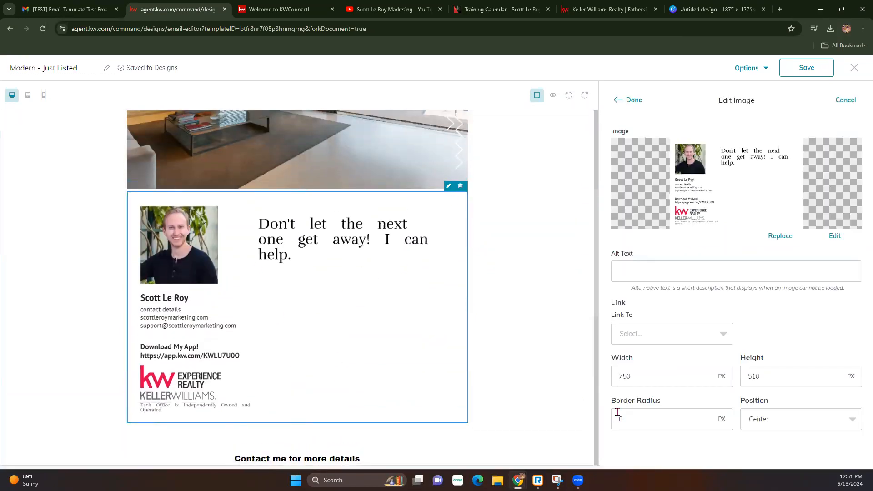
pyautogui.doubleClick(651, 372)
pyautogui.write('1000')
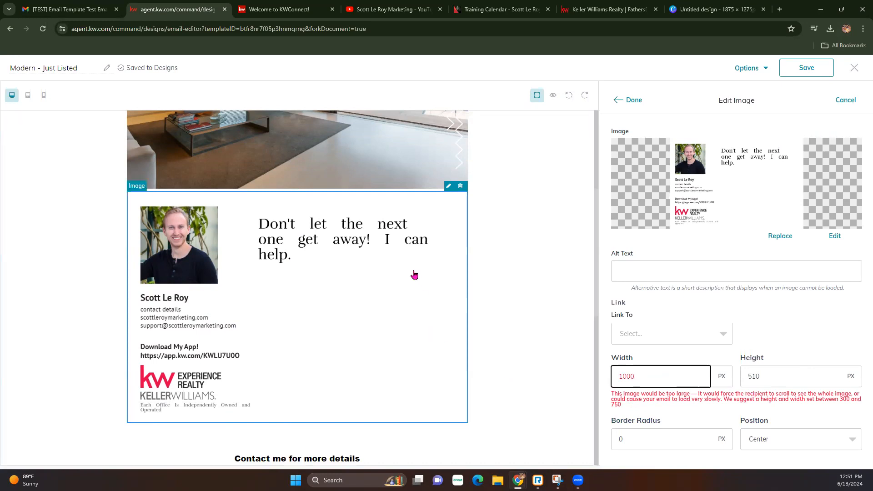
pyautogui.click(433, 322)
pyautogui.moveTo(468, 422); pyautogui.dragTo(444, 357)
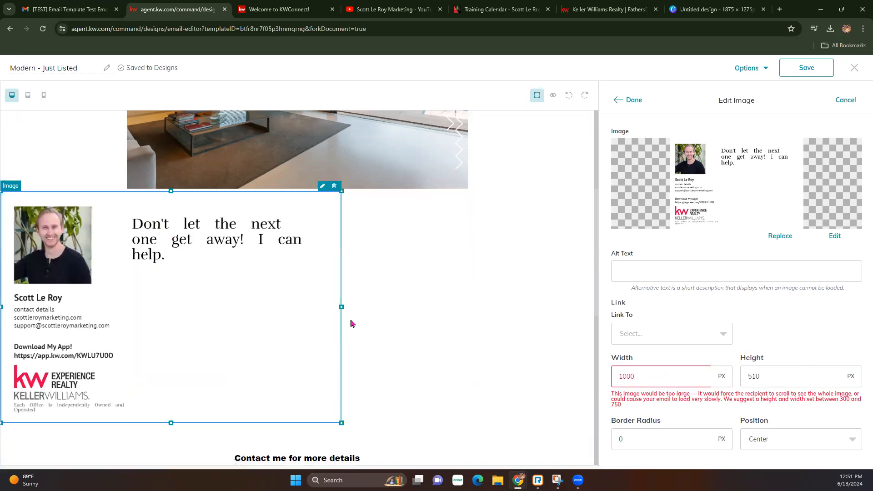
pyautogui.click(569, 95)
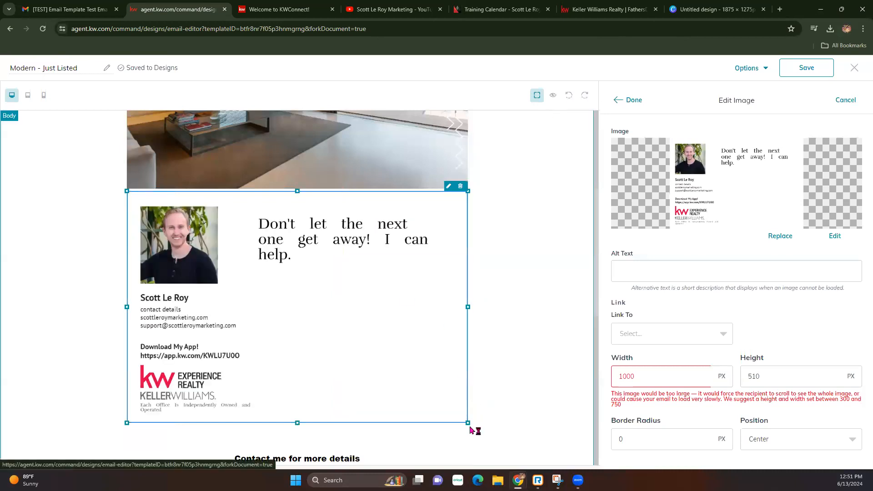
# Resize the contact card image box and set its width to 750 px.
pyautogui.moveTo(468, 423); pyautogui.dragTo(468, 490)
pyautogui.moveTo(644, 433); pyautogui.dragTo(540, 112)
pyautogui.moveTo(468, 330); pyautogui.dragTo(673, 332)
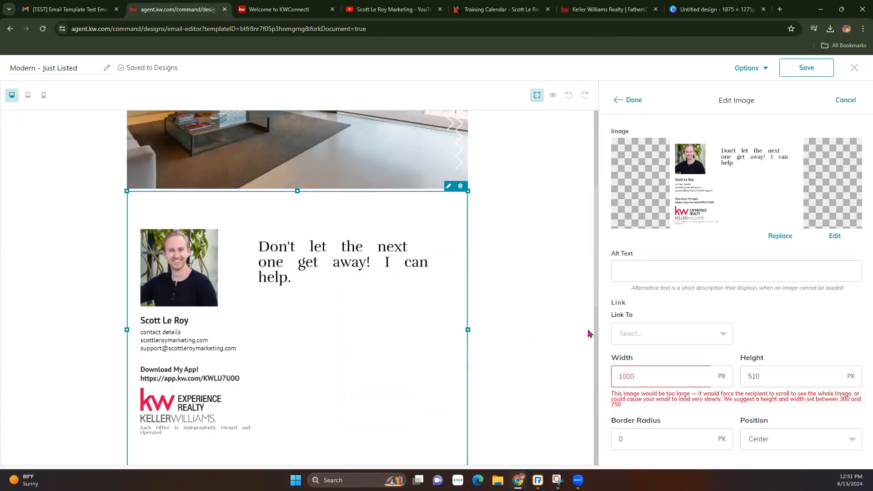
pyautogui.scroll(-2, 499, 332)
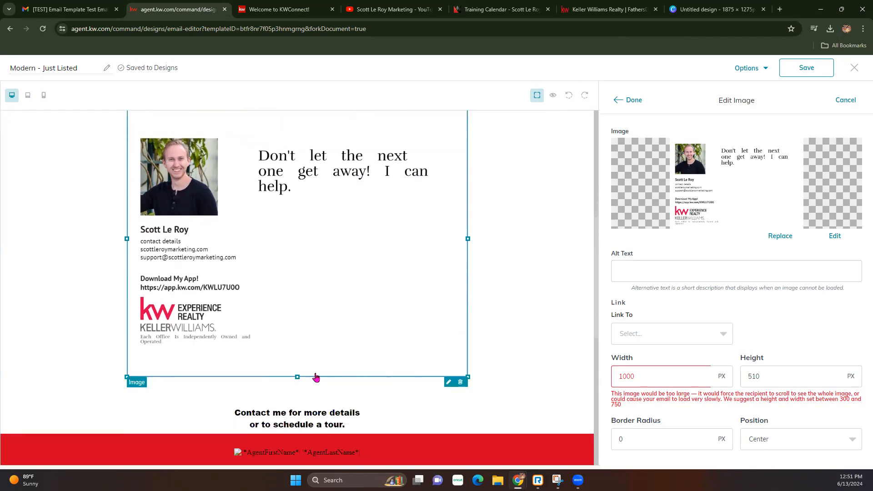
pyautogui.moveTo(297, 376); pyautogui.dragTo(318, 360)
pyautogui.scroll(-2, 296, 254)
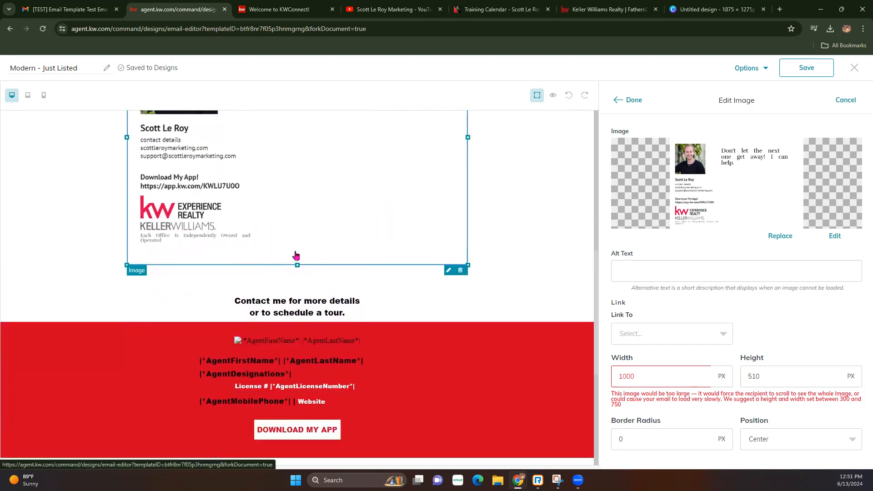
pyautogui.scroll(1, 297, 256)
pyautogui.moveTo(655, 377); pyautogui.dragTo(529, 373)
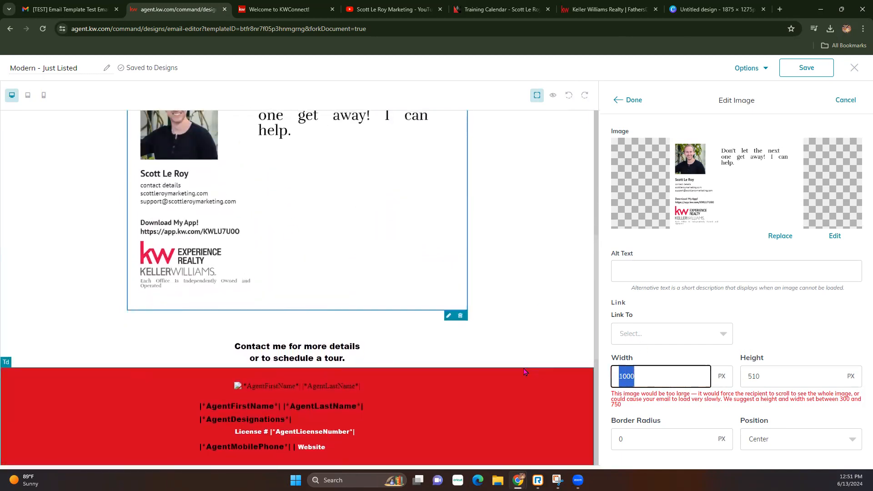
pyautogui.write('750')
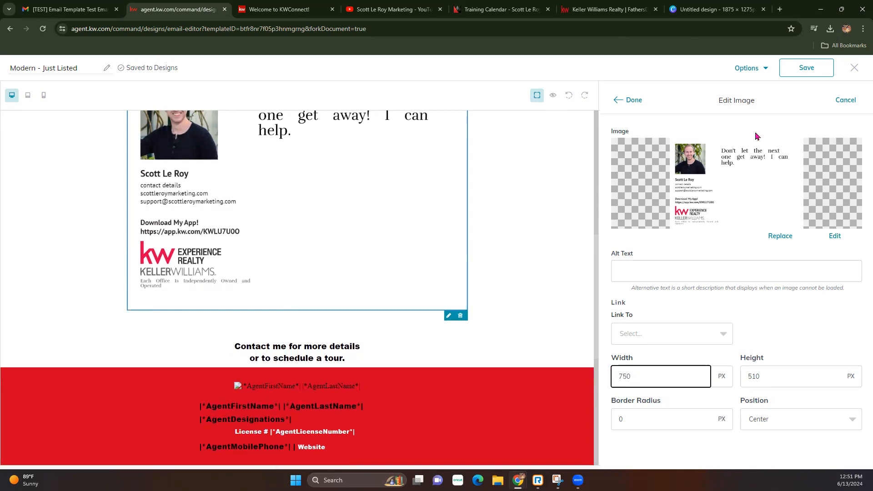
pyautogui.click(626, 99)
pyautogui.scroll(8, 318, 232)
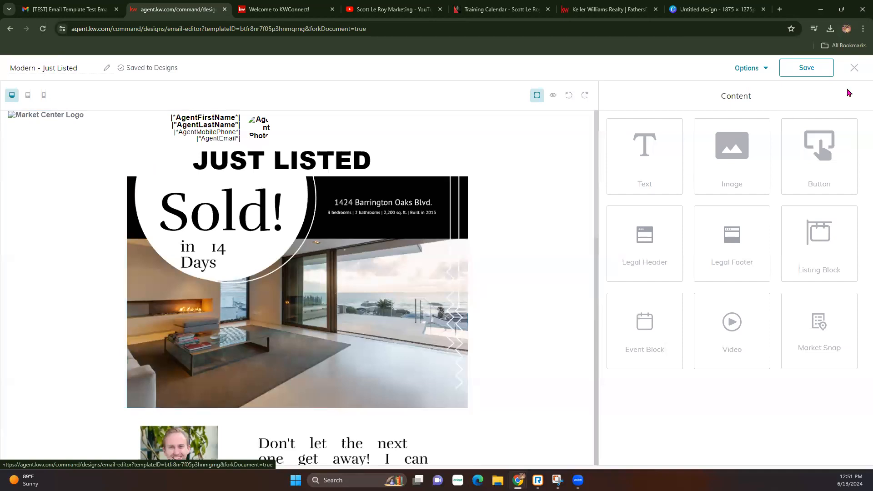
# Exit the Modern - Just Listed email editor, keeping the changes with Save changes.
pyautogui.click(860, 69)
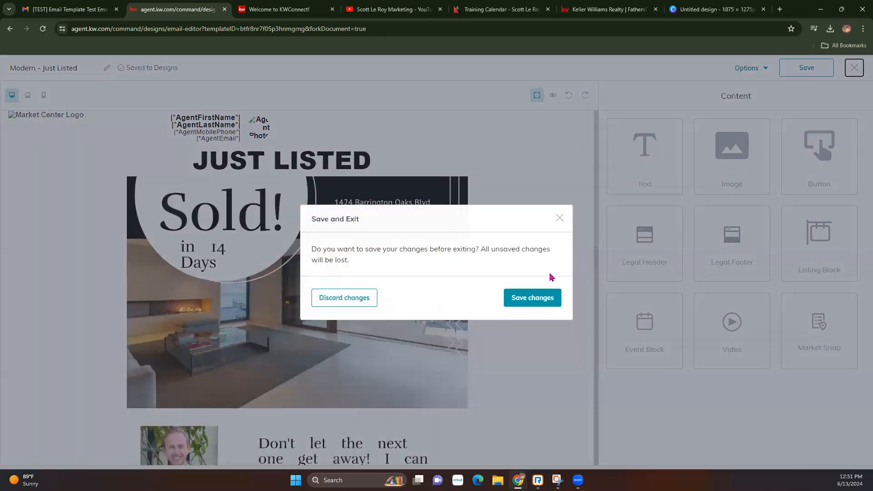
pyautogui.click(533, 298)
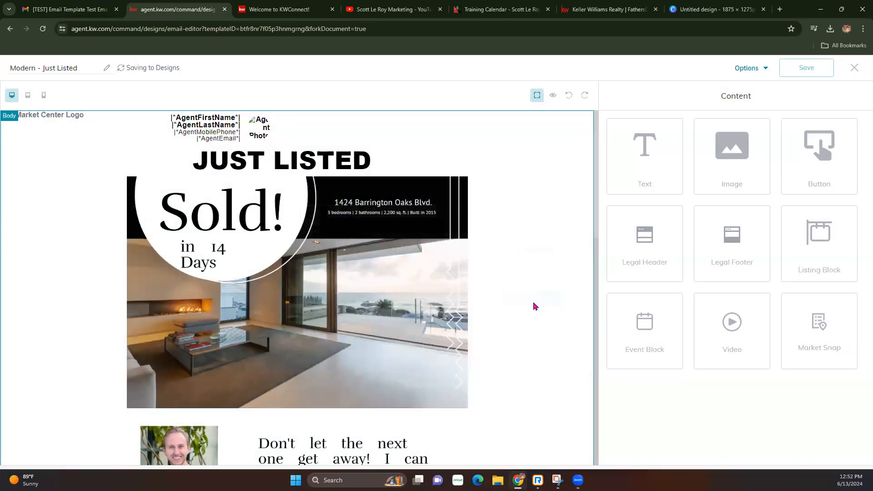